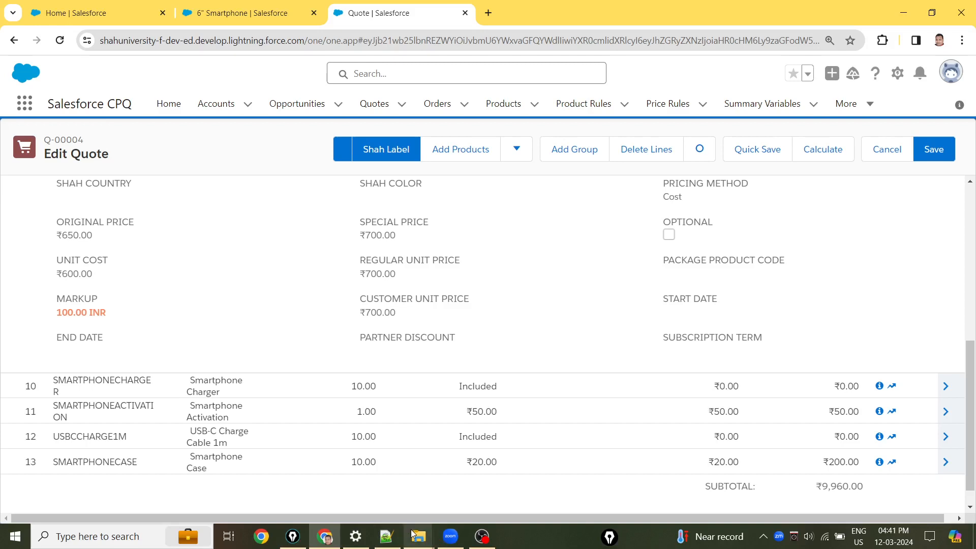
# Review the List, Cost, Block and POT pricing methods in the Notepad++ notes, then return to the Salesforce quote
pyautogui.moveTo(399, 537)
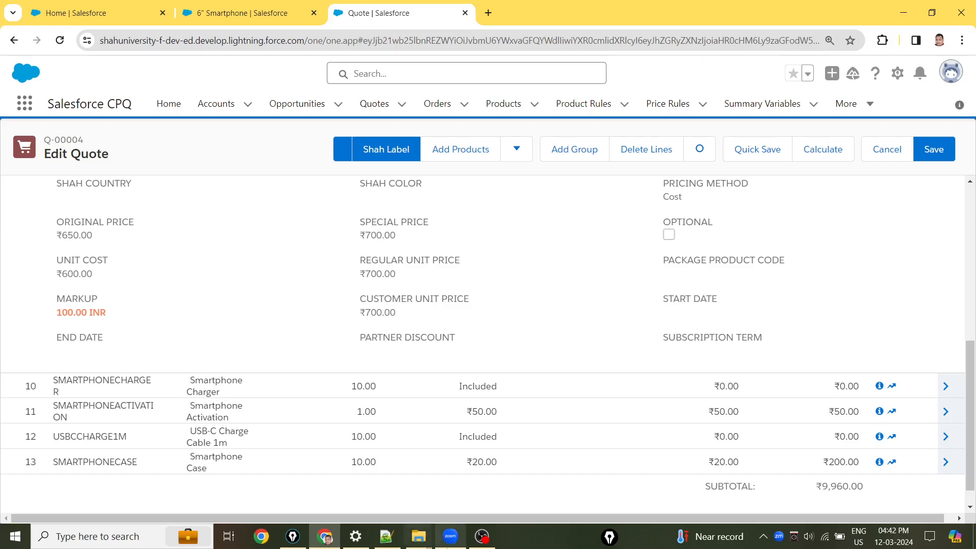
pyautogui.click(386, 541)
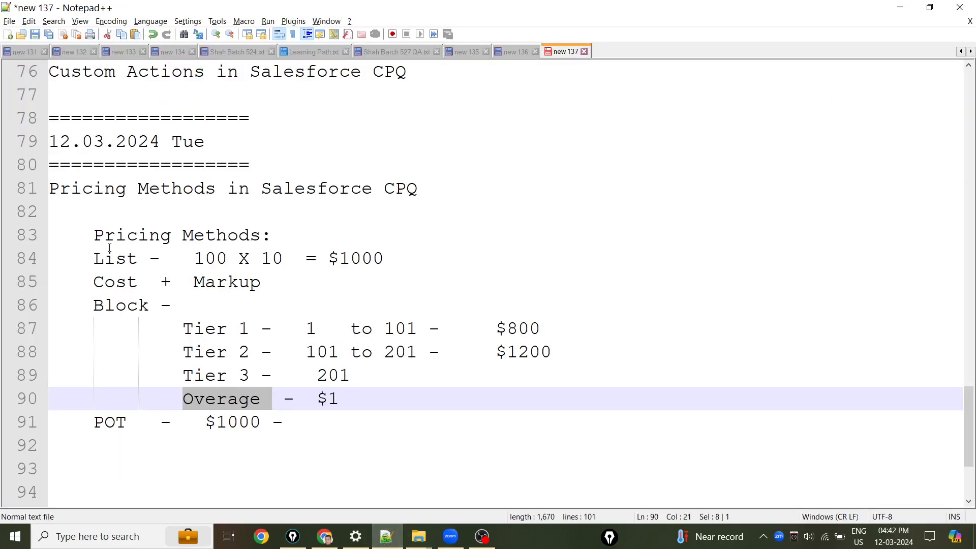
pyautogui.moveTo(114, 258); pyautogui.dragTo(138, 305)
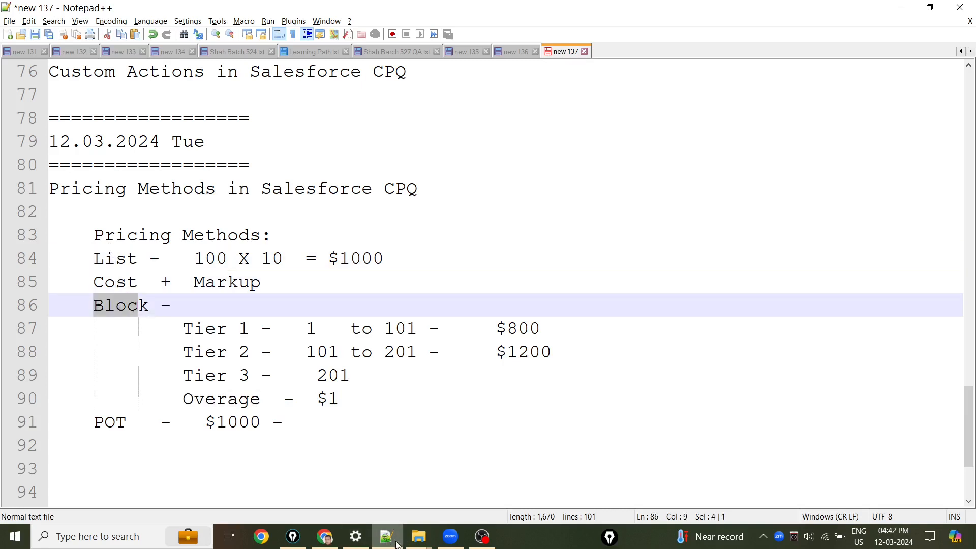
pyautogui.moveTo(94, 421); pyautogui.dragTo(138, 423)
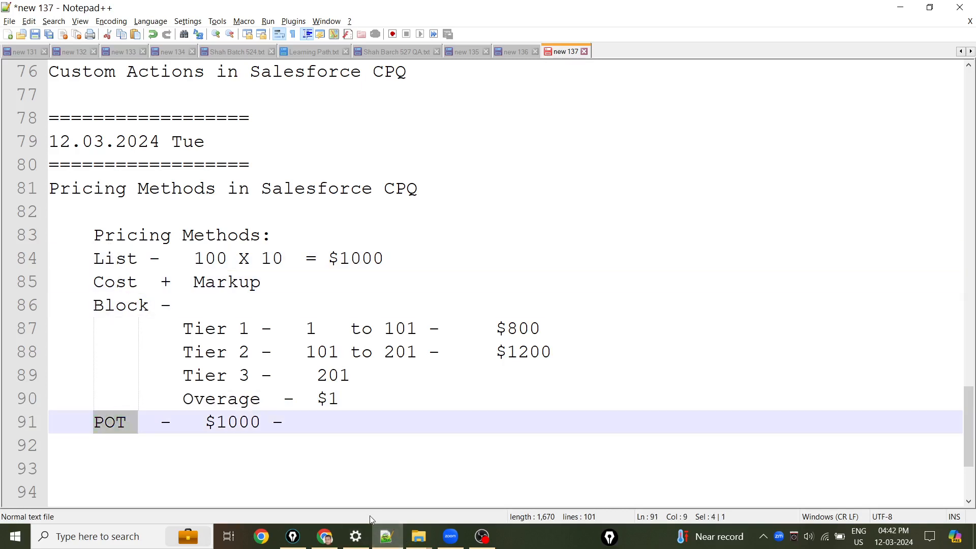
pyautogui.click(390, 544)
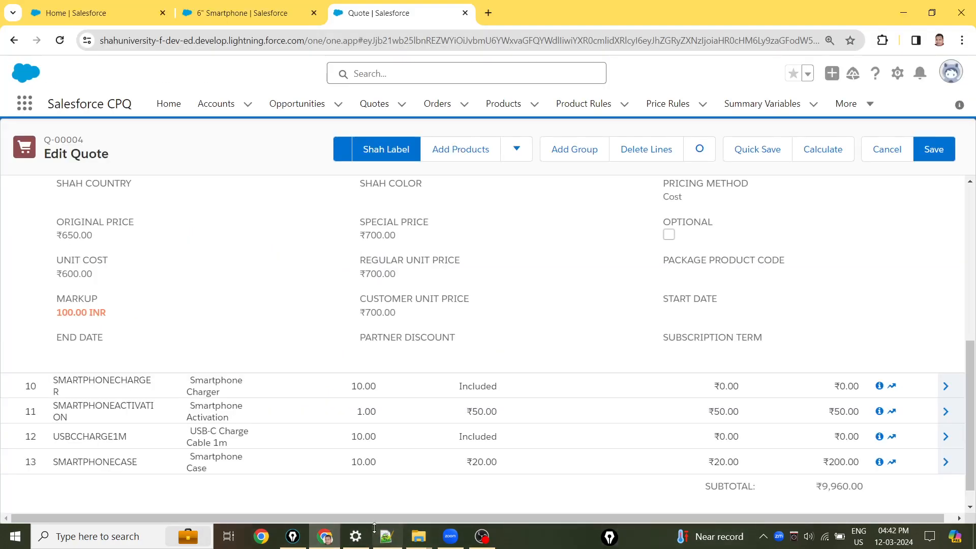
pyautogui.scroll(-1, 213, 205)
pyautogui.scroll(2, 209, 210)
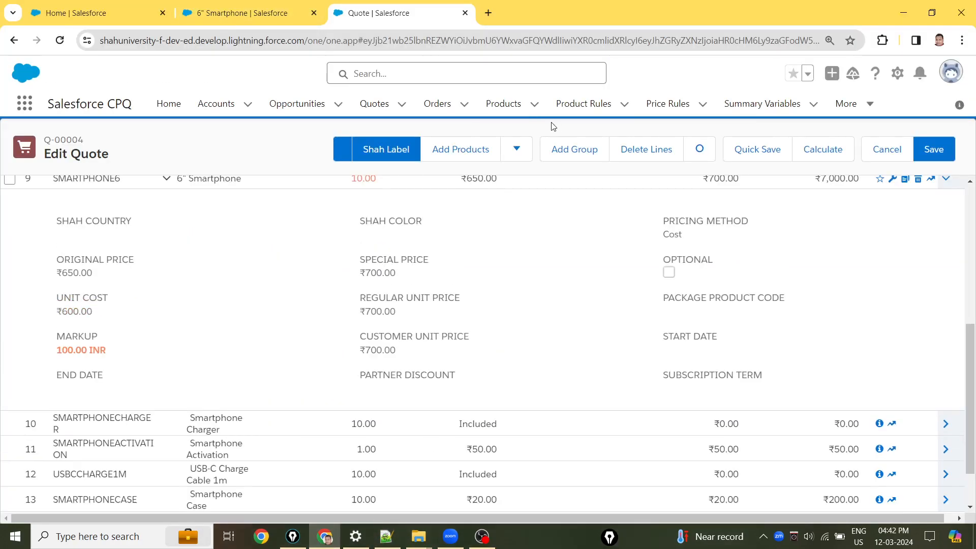
# Leave the quote line editor for the Products list and open a blank new product form
pyautogui.click(523, 106)
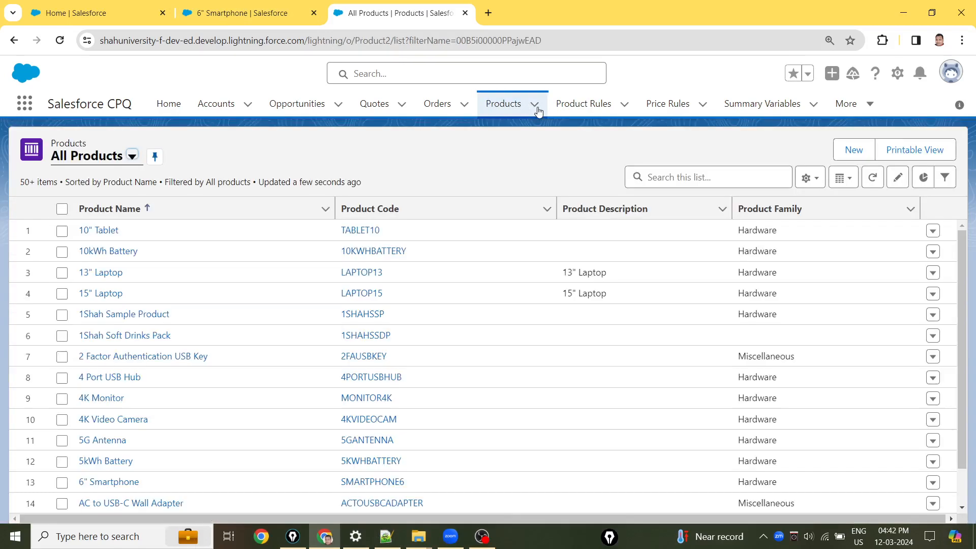
pyautogui.click(534, 104)
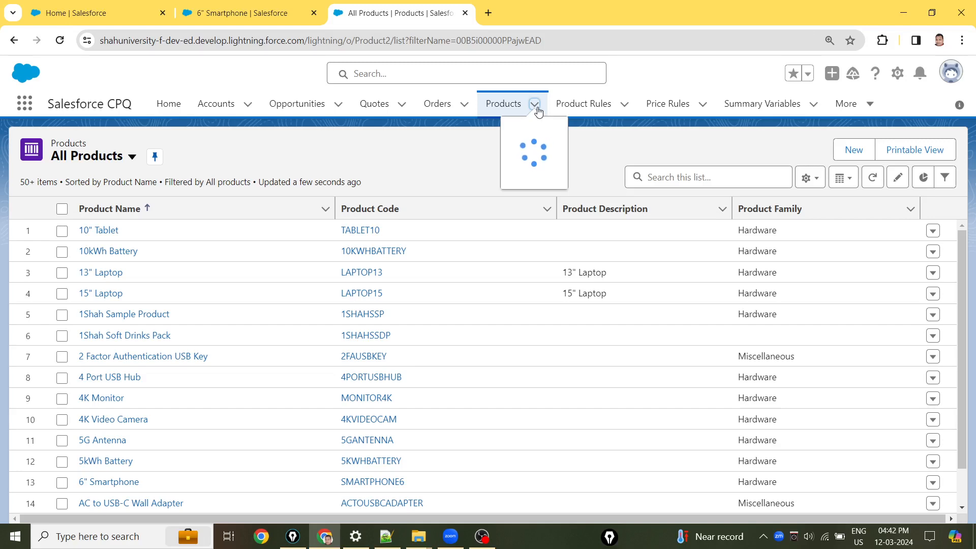
pyautogui.click(535, 105)
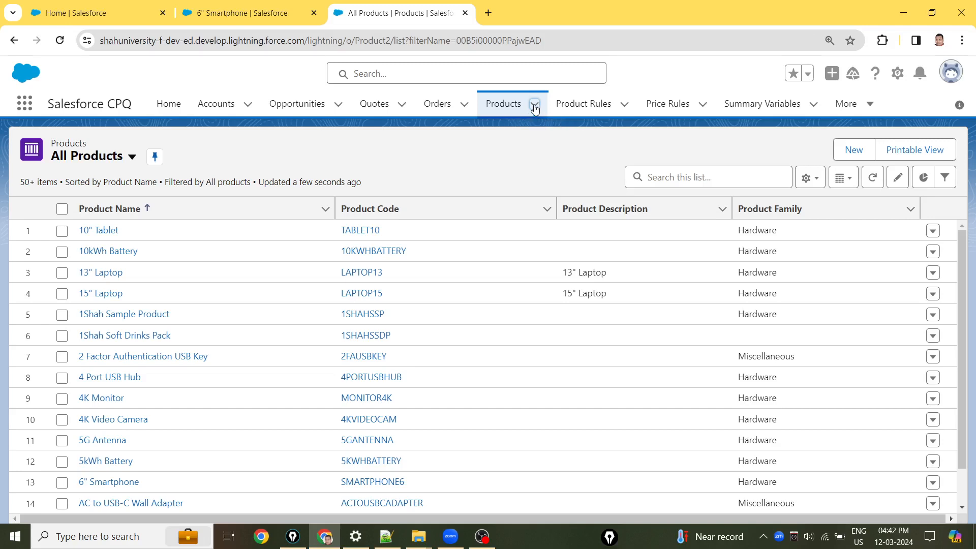
pyautogui.click(535, 106)
pyautogui.click(503, 133)
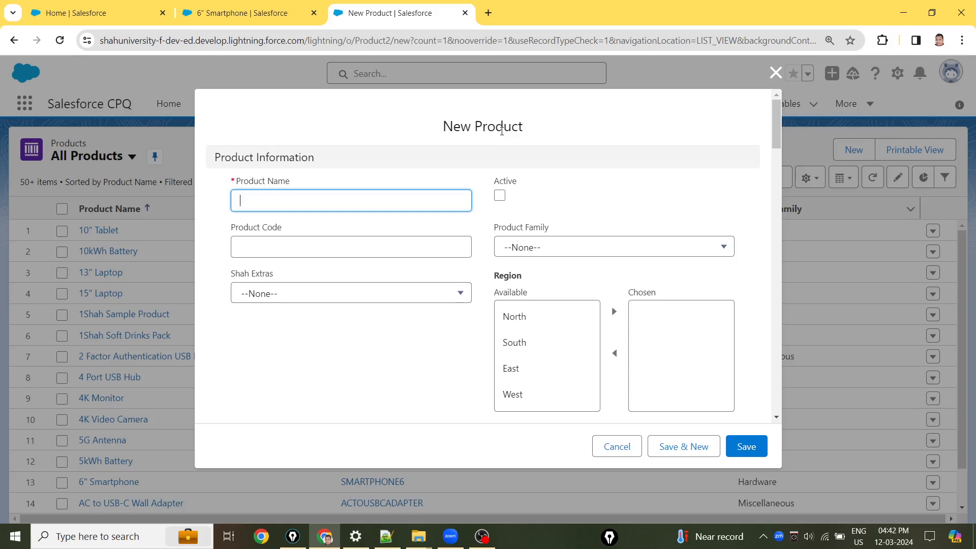
# Name the new product Shah Refrigerator, mark it active and set its product code to SHAHREF
pyautogui.write('Shah')
pyautogui.write('Refrigerator')
pyautogui.press('Tab')
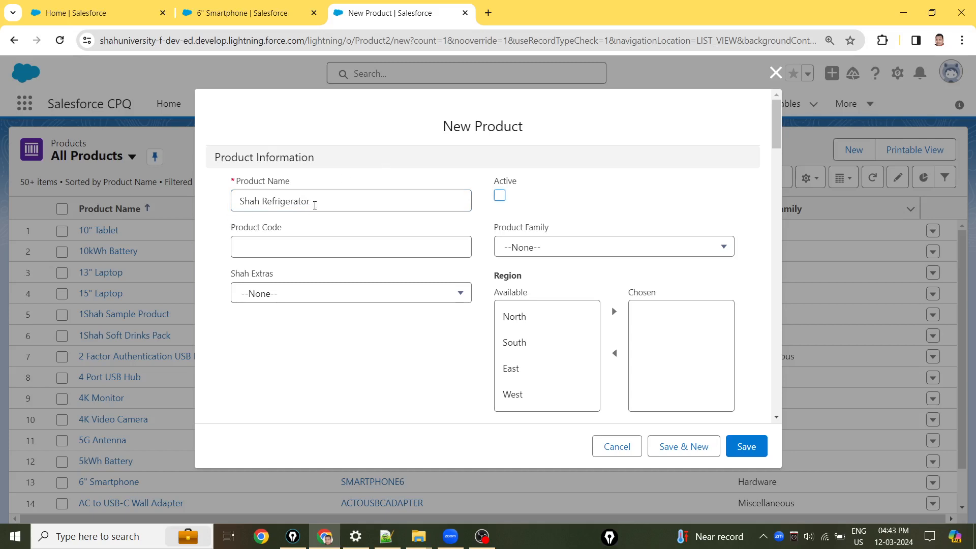
pyautogui.click(500, 196)
pyautogui.click(388, 254)
pyautogui.write('S')
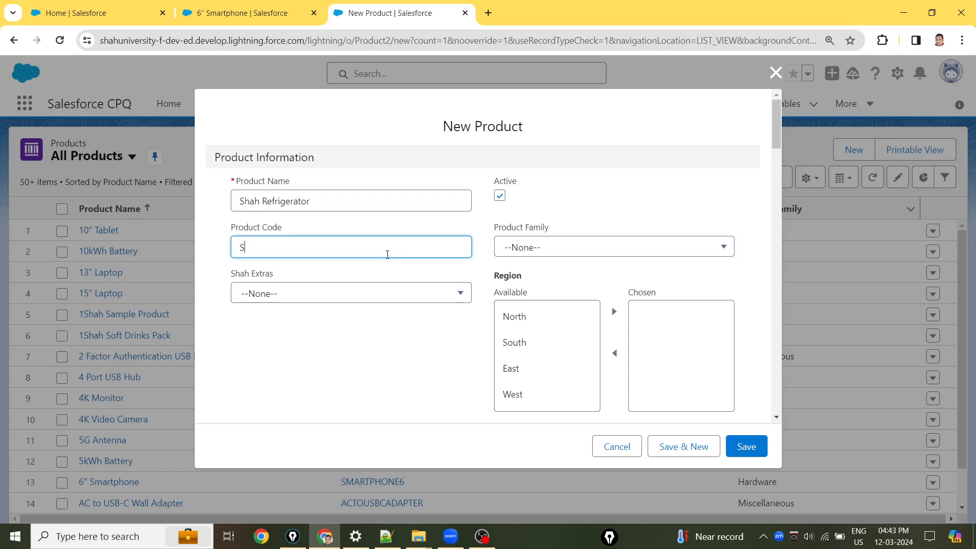
pyautogui.write('HAHREF')
# Set Percent Of Total (%) to 10 in the Salesforce CPQ Pricing section and save the new product
pyautogui.moveTo(776, 134); pyautogui.dragTo(774, 223)
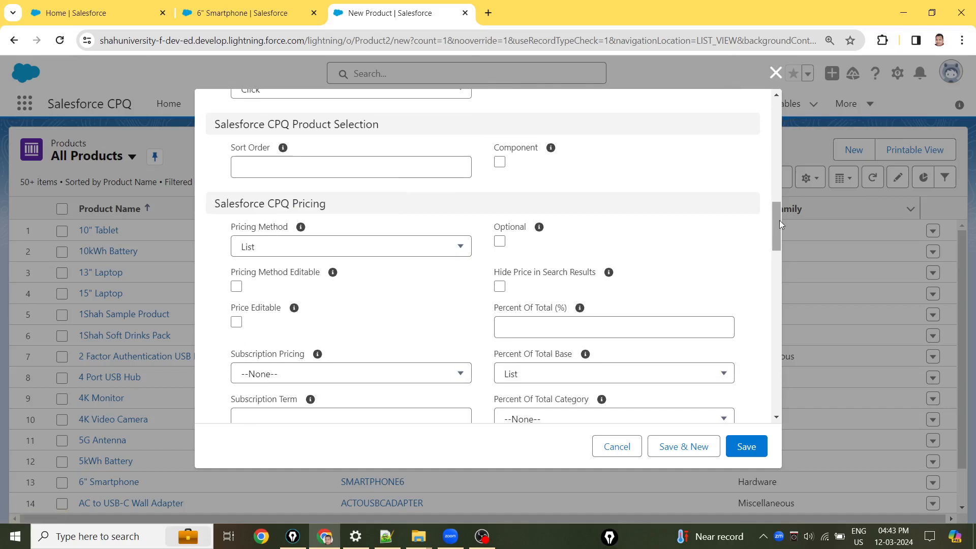
pyautogui.moveTo(779, 220); pyautogui.dragTo(807, 230)
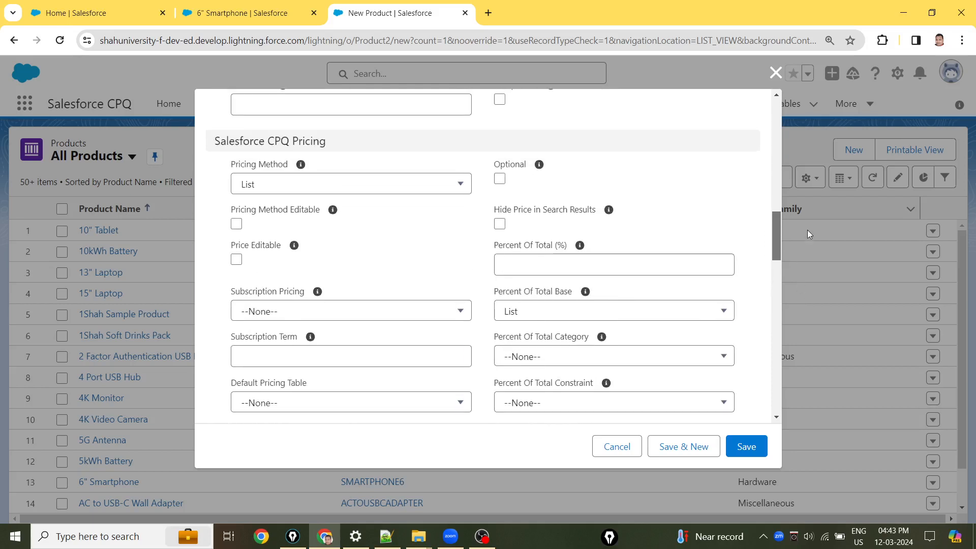
pyautogui.moveTo(806, 230); pyautogui.dragTo(807, 230)
pyautogui.click(547, 265)
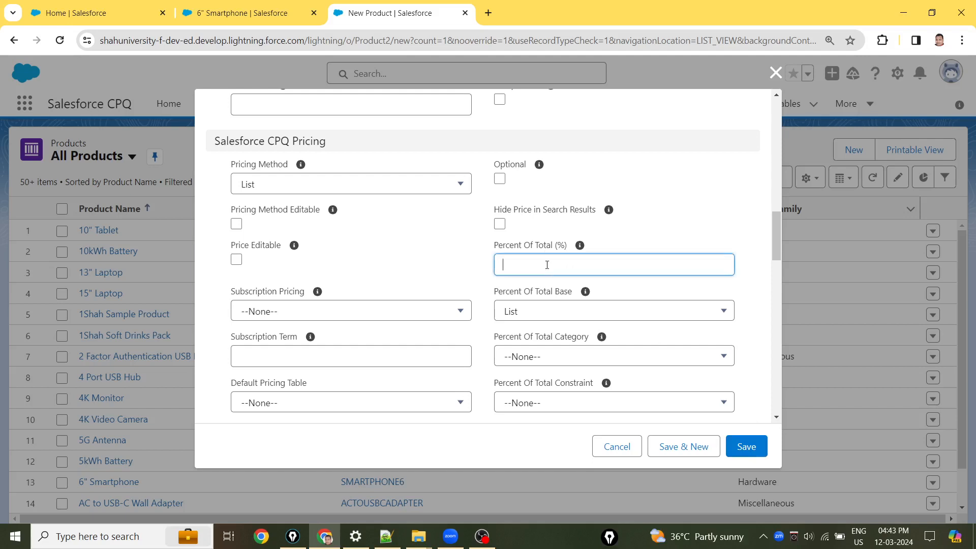
pyautogui.write('10')
pyautogui.write('10')
pyautogui.click(746, 447)
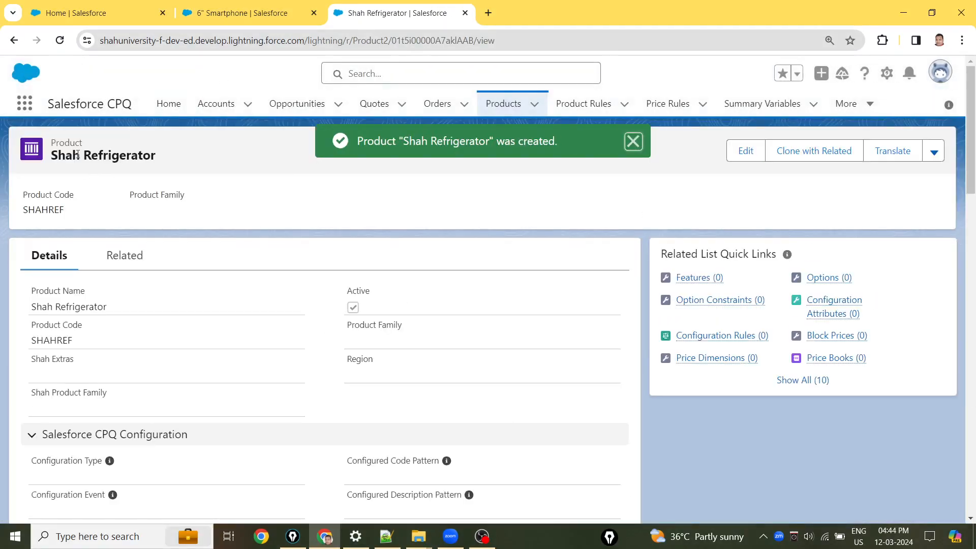
# Add a Standard Price Book entry with a list price of 10000 to the Shah Refrigerator product and save it
pyautogui.click(113, 258)
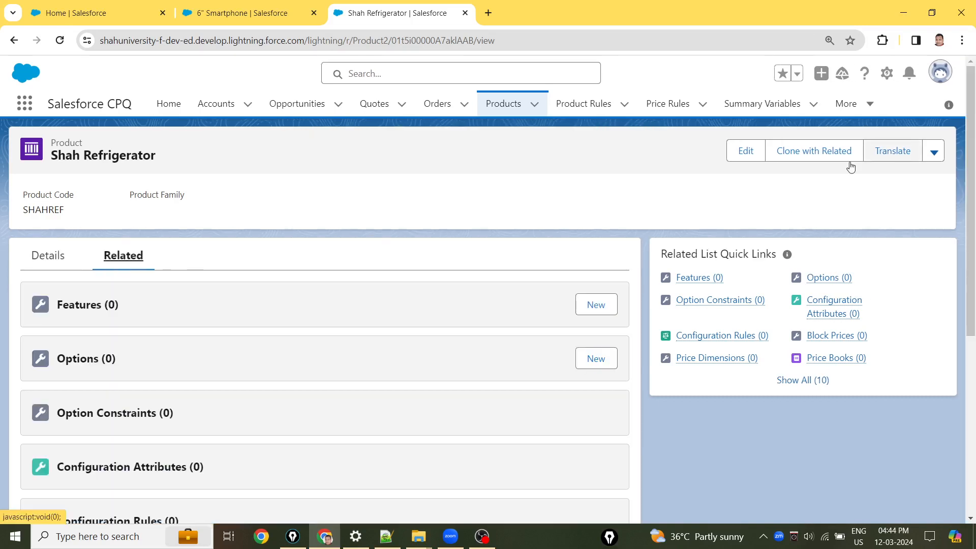
pyautogui.moveTo(971, 199); pyautogui.dragTo(973, 346)
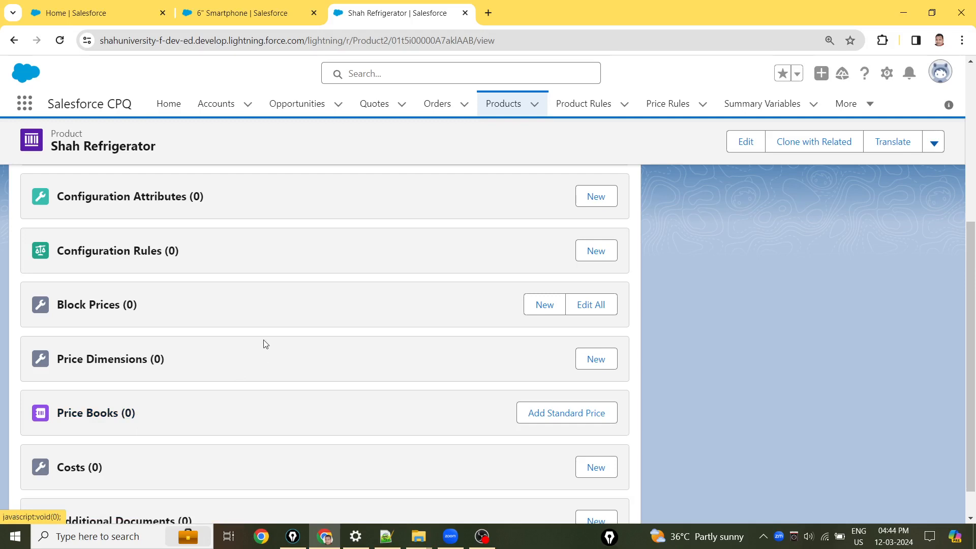
pyautogui.click(592, 419)
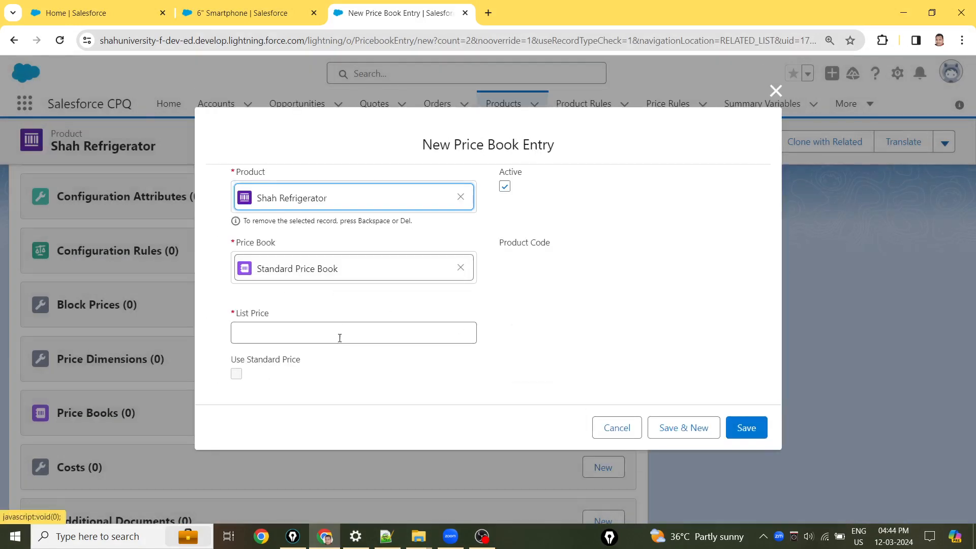
pyautogui.click(340, 338)
pyautogui.write('100000')
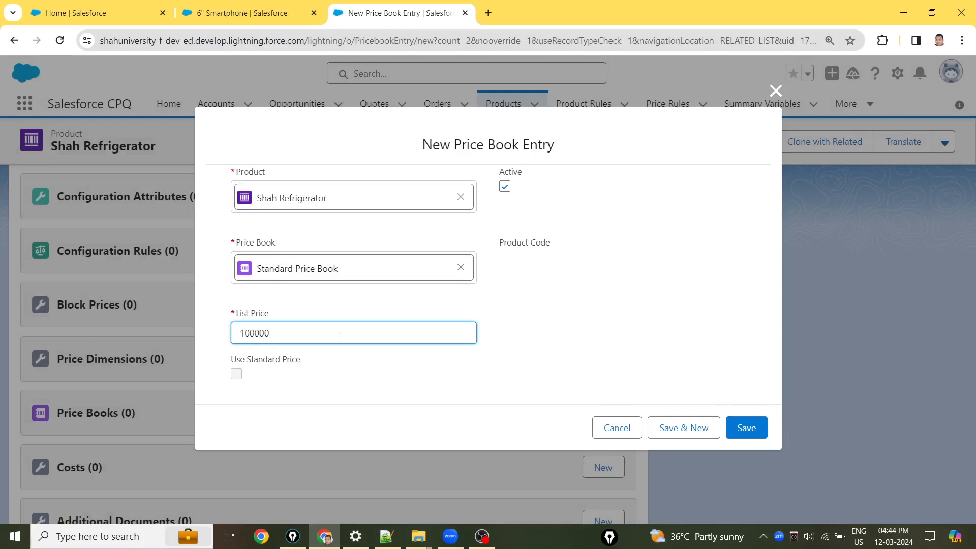
pyautogui.press('BackSpace')
pyautogui.click(746, 428)
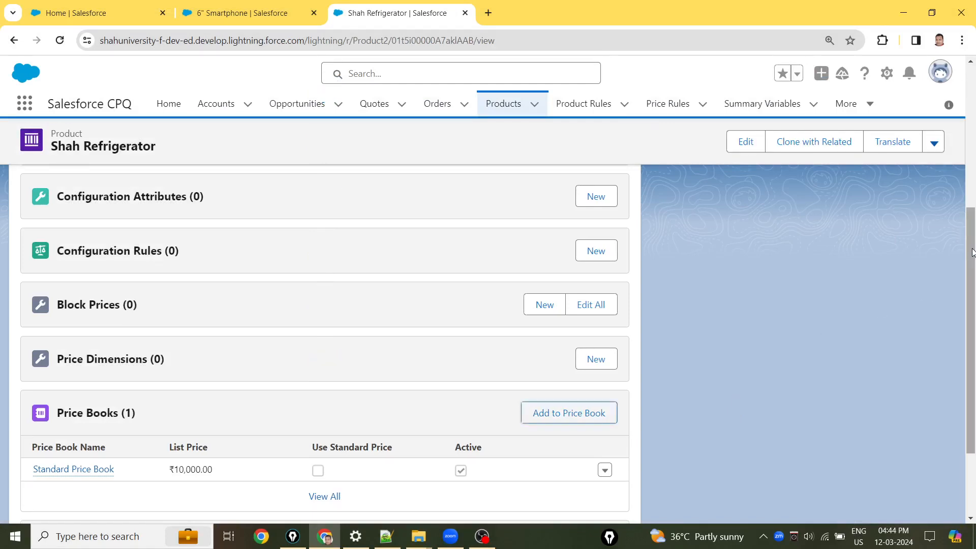
# Create an active cost record for Shah Refrigerator with a unit cost of 9000 and save it
pyautogui.moveTo(972, 262); pyautogui.dragTo(972, 322)
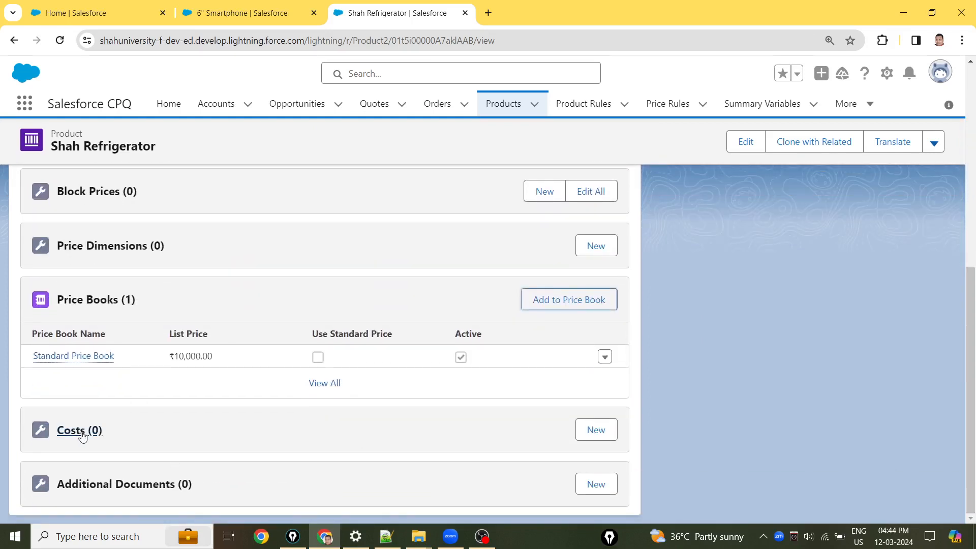
pyautogui.moveTo(113, 436); pyautogui.dragTo(57, 434)
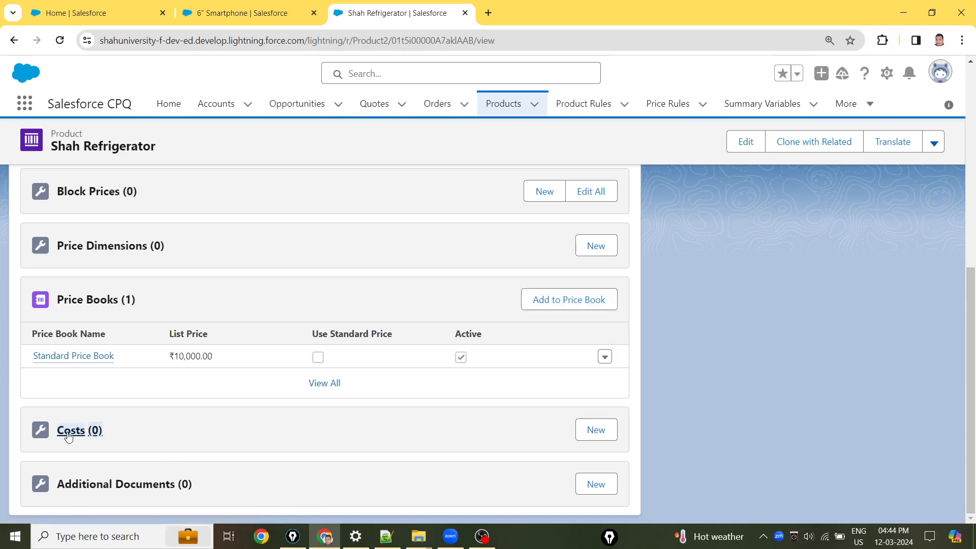
pyautogui.click(603, 432)
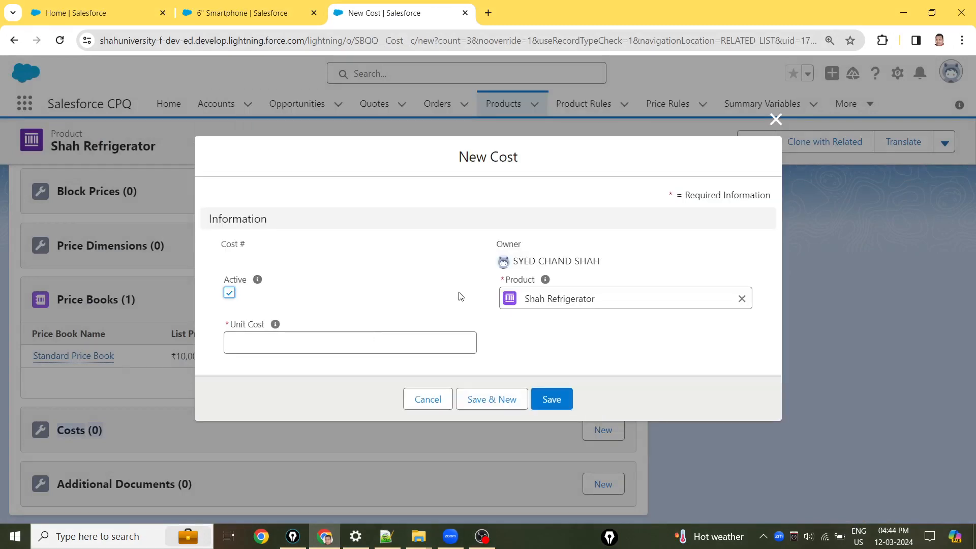
pyautogui.click(358, 342)
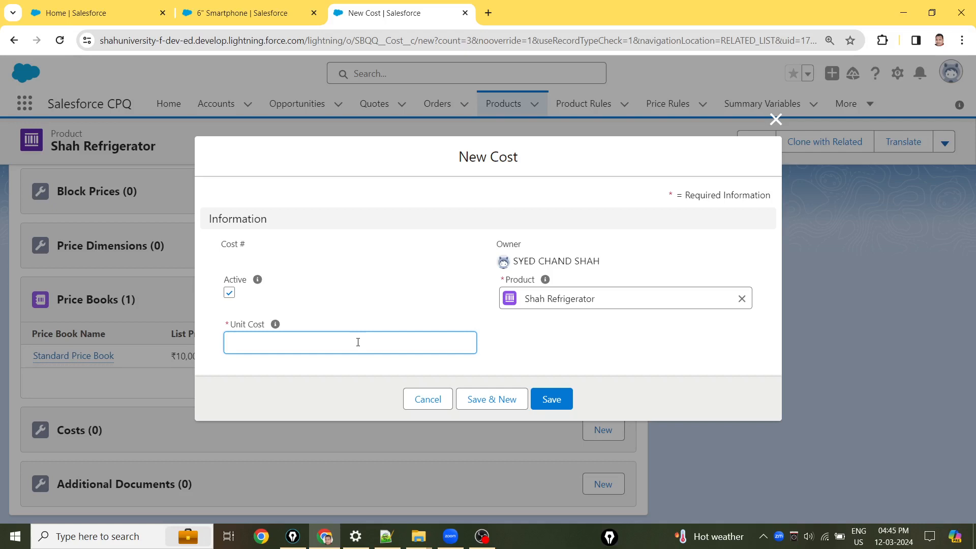
pyautogui.write('100')
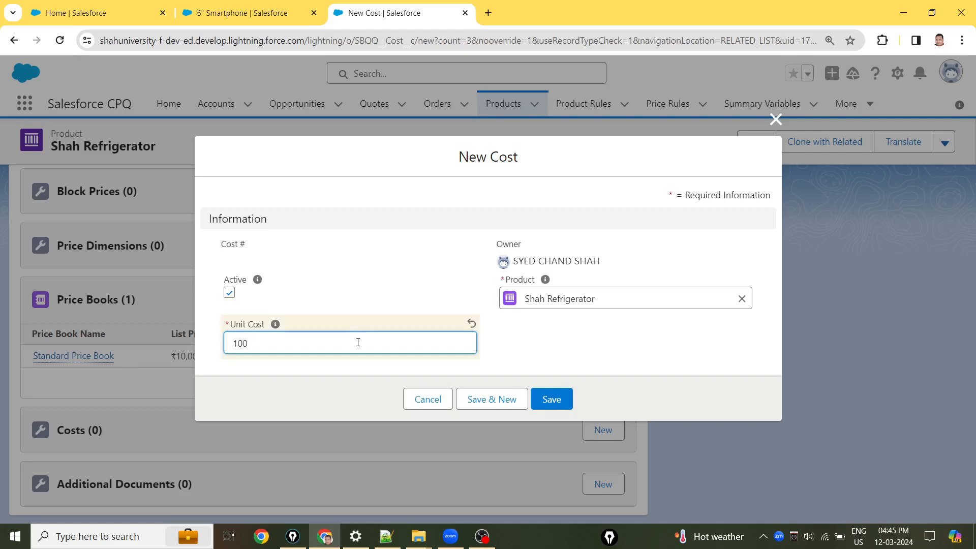
pyautogui.press('BackSpace')
pyautogui.press('BackSpace')
pyautogui.press('BackSpace')
pyautogui.write('90000')
pyautogui.press('BackSpace')
pyautogui.click(563, 396)
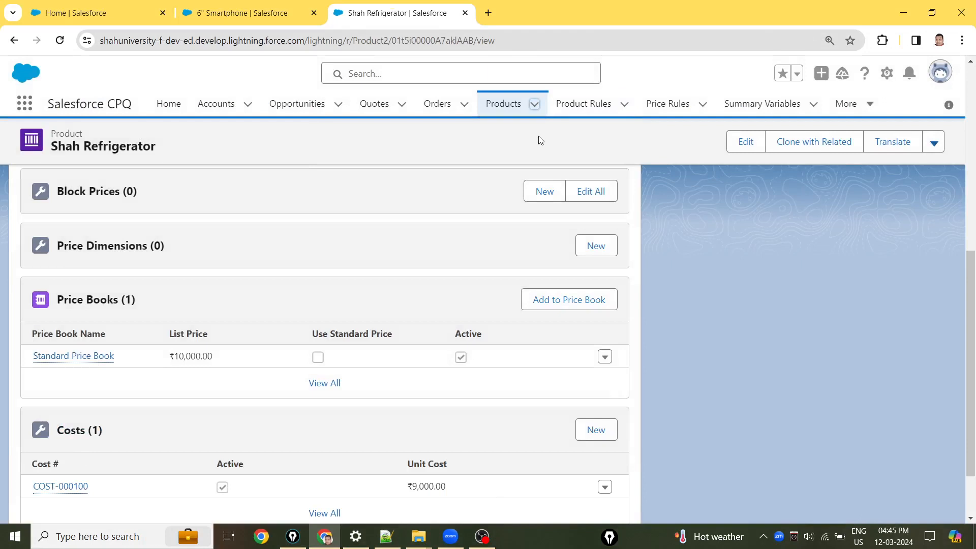
# Open recent quote Q-00059 in a new browser tab, close the 6" Smartphone tab and switch to the quote
pyautogui.click(403, 108)
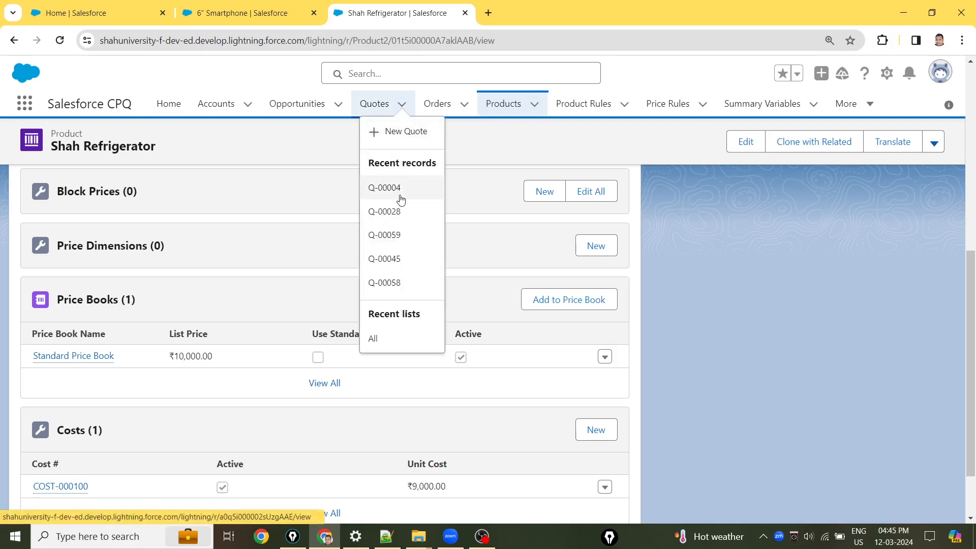
pyautogui.rightClick(398, 234)
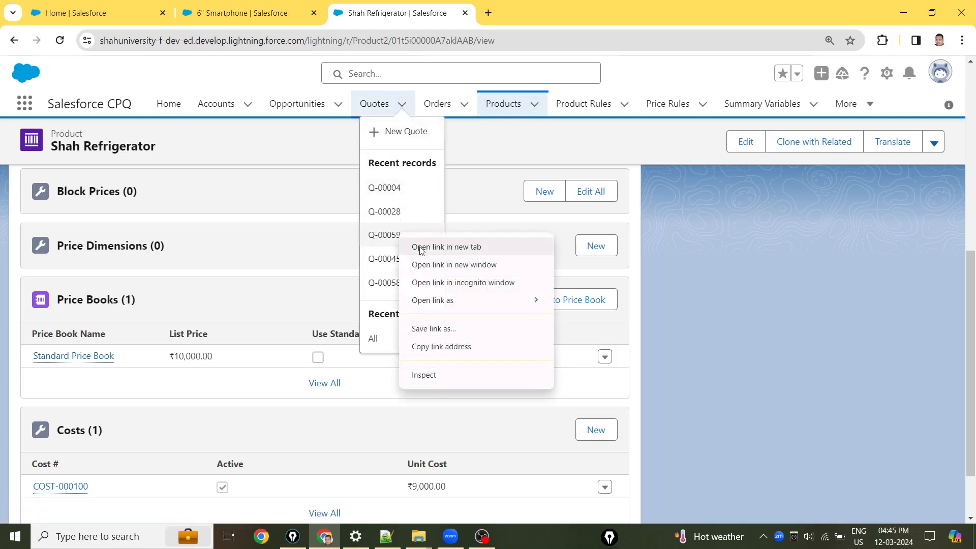
pyautogui.click(447, 245)
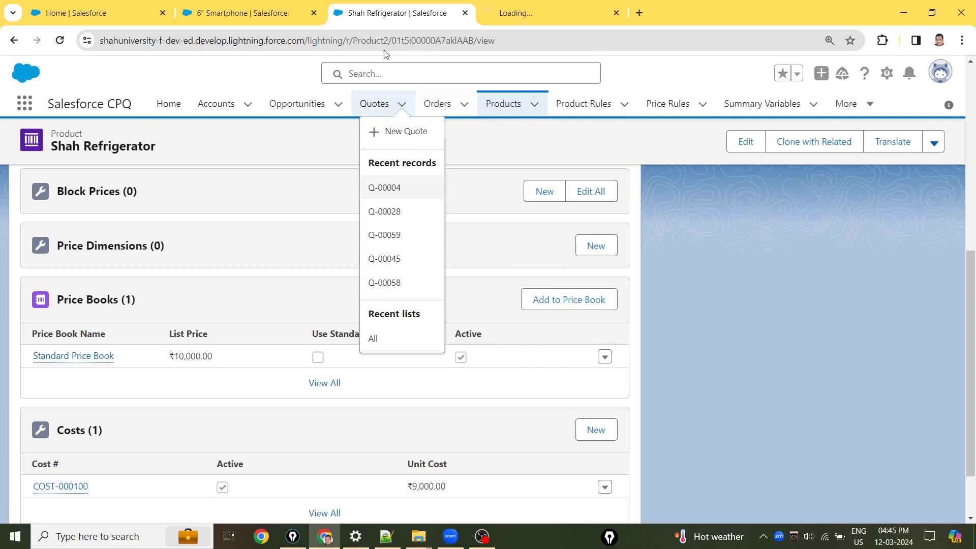
pyautogui.click(314, 13)
pyautogui.click(416, 7)
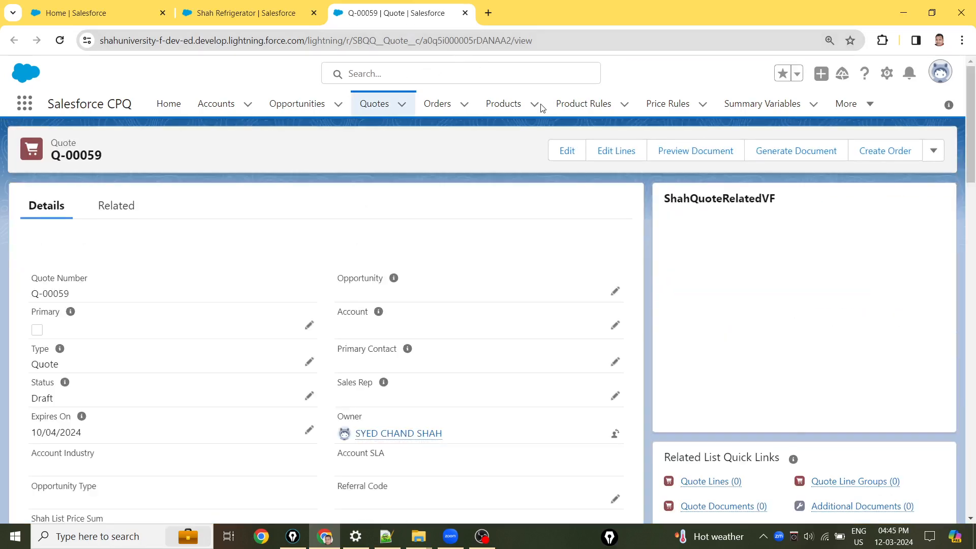
# Edit the lines of the quote, start adding products and search the product selection for Shah Refrigerator
pyautogui.click(620, 162)
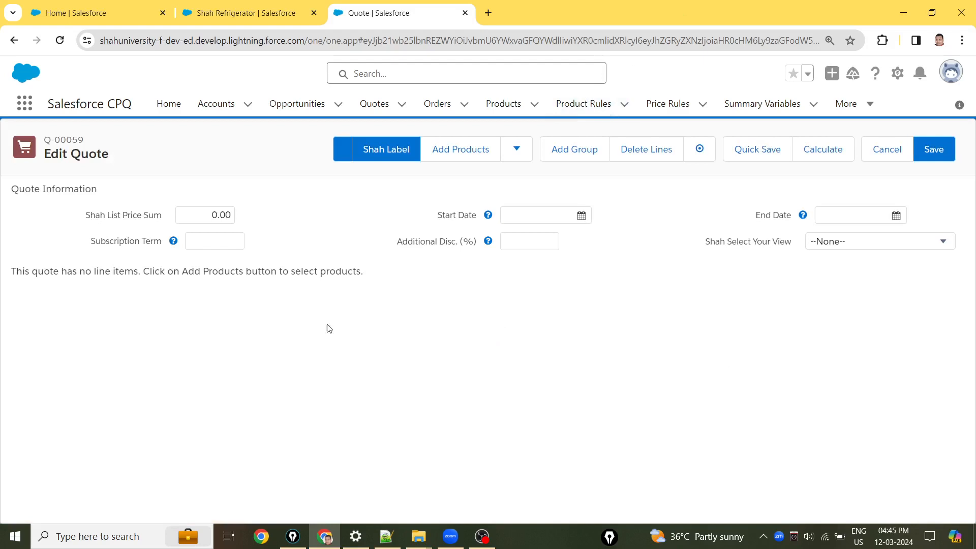
pyautogui.click(483, 149)
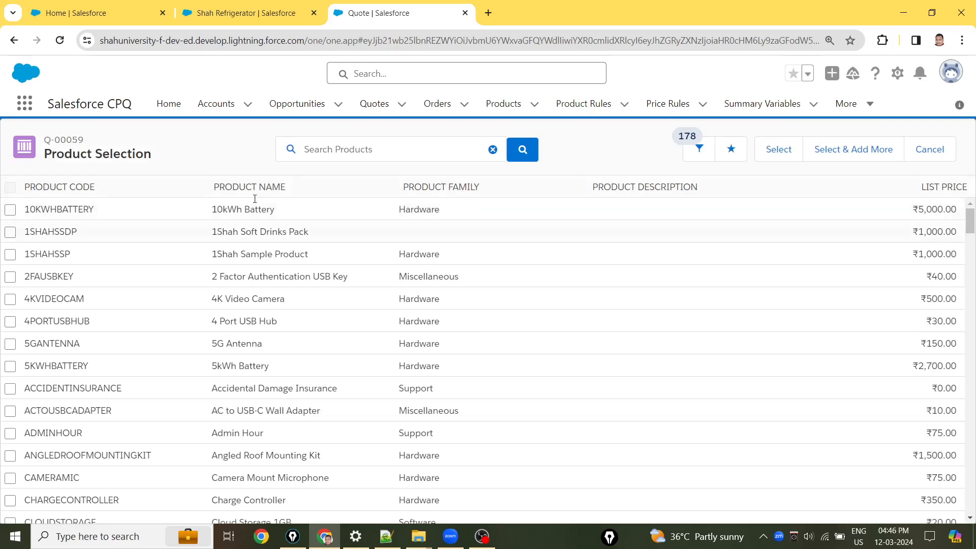
pyautogui.click(362, 155)
pyautogui.write('shah ref')
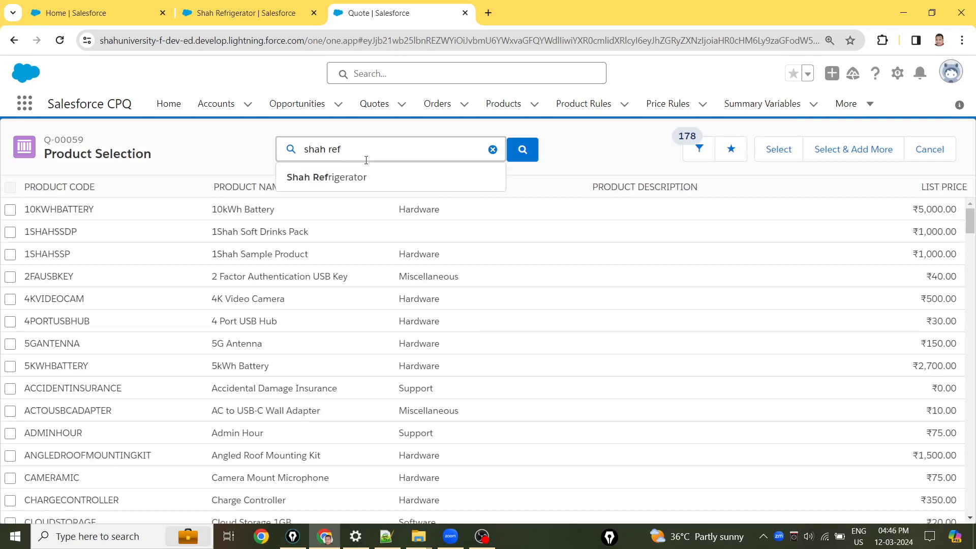
pyautogui.click(371, 179)
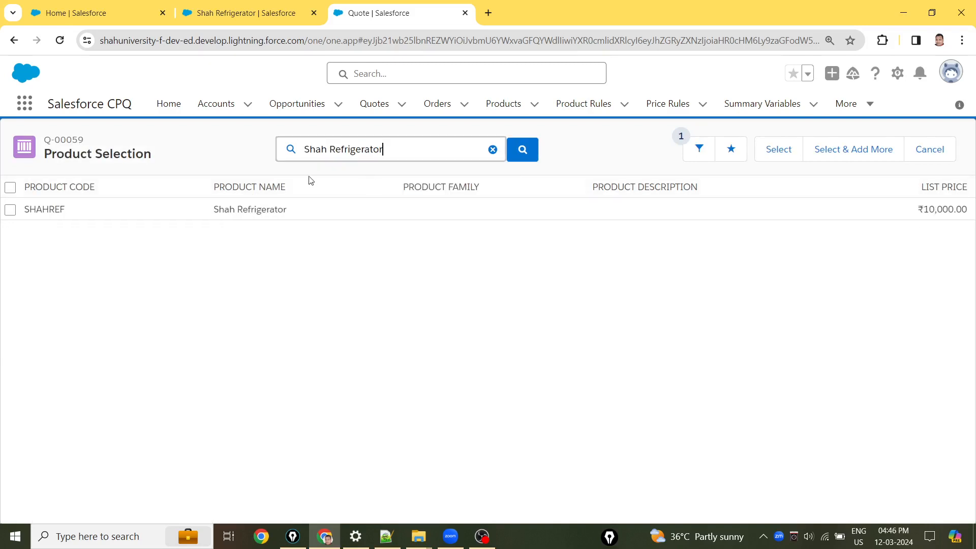
# Add Shah Refrigerator to the quote, set its quantity to 2 and calculate the totals
pyautogui.click(10, 210)
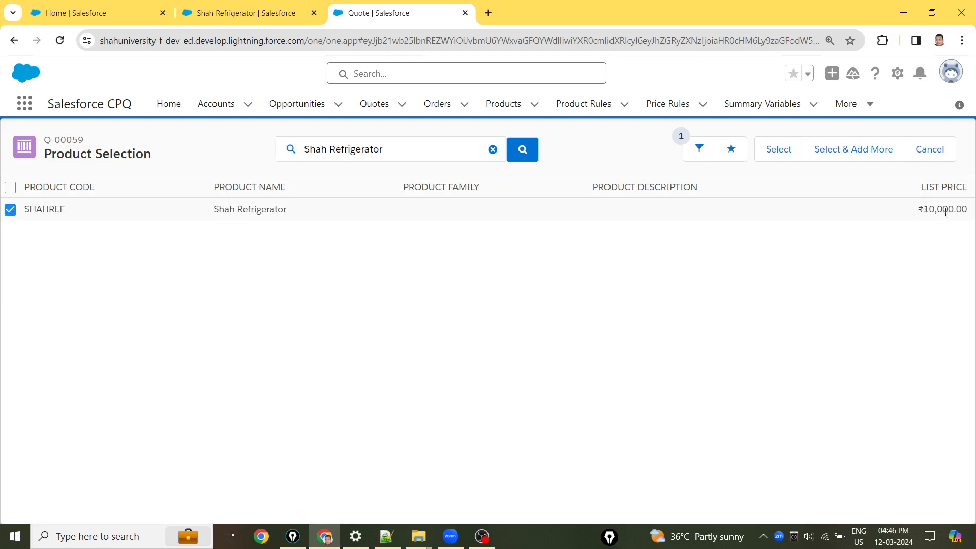
pyautogui.click(778, 159)
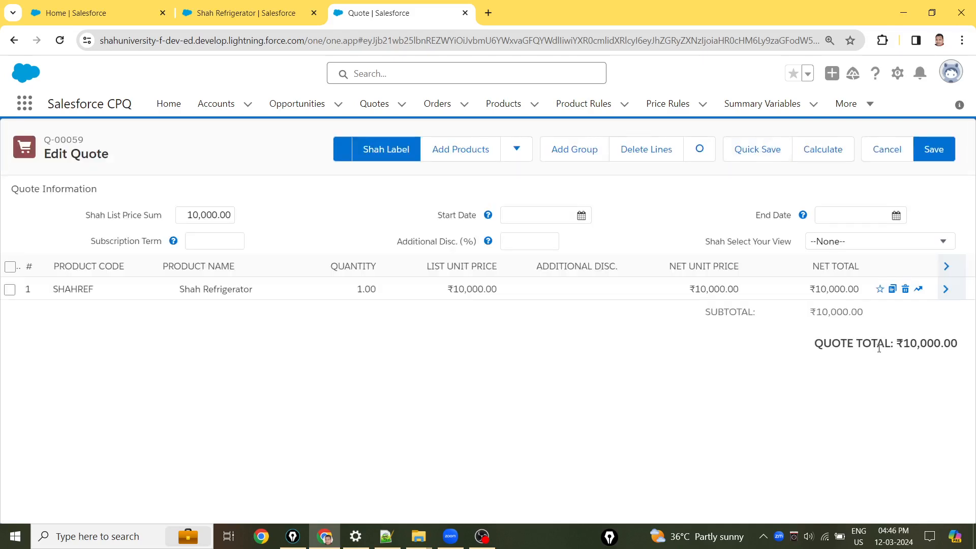
pyautogui.click(349, 290)
pyautogui.write('2')
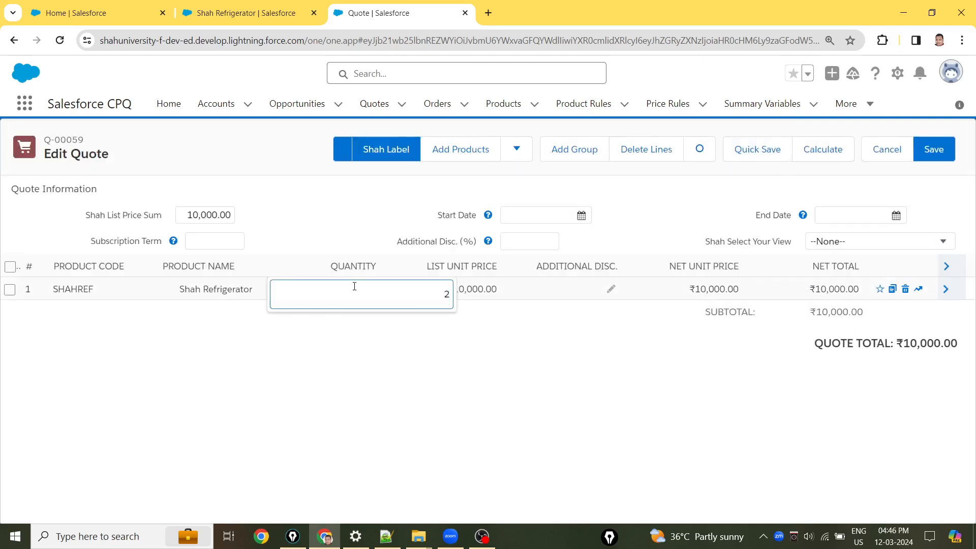
pyautogui.click(816, 159)
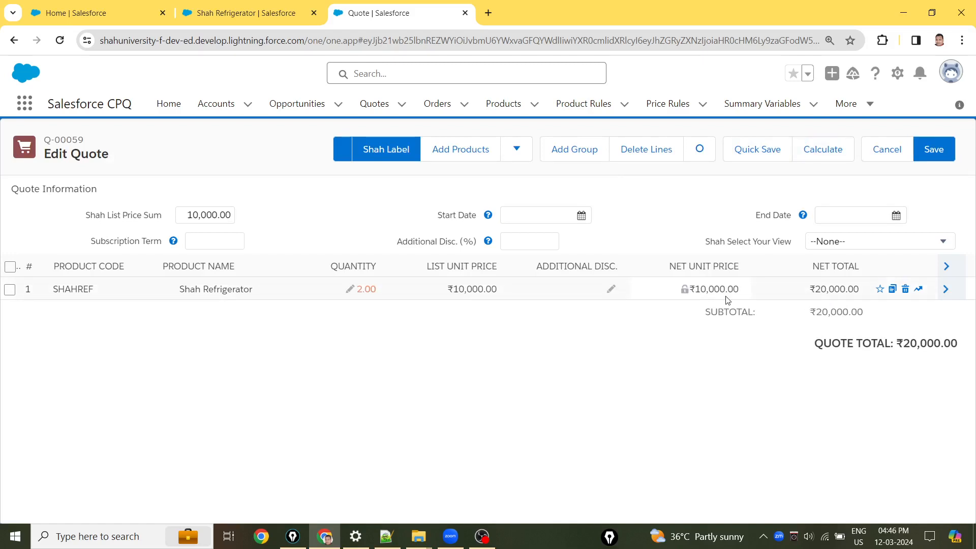
# Set the Shah Refrigerator line's quantity to 1
pyautogui.click(350, 288)
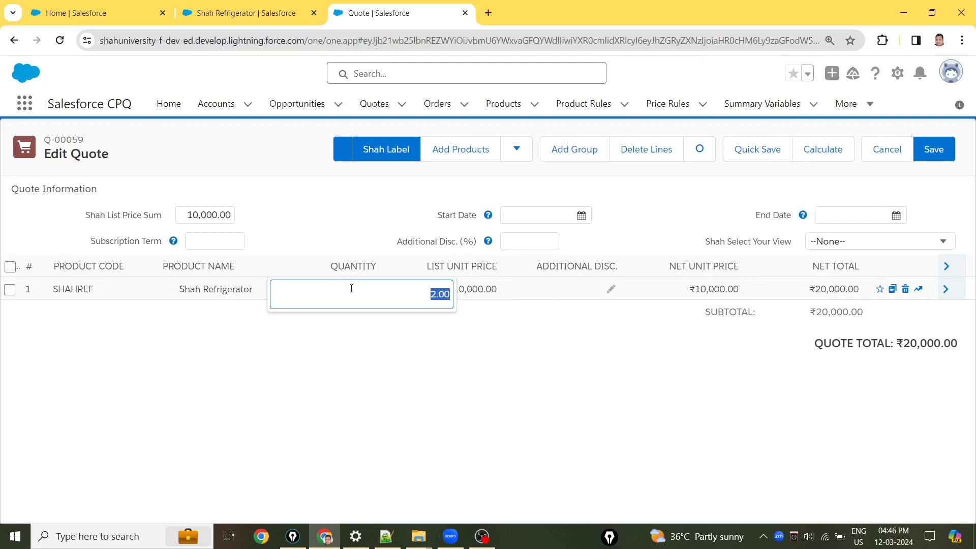
pyautogui.write('1')
pyautogui.click(480, 435)
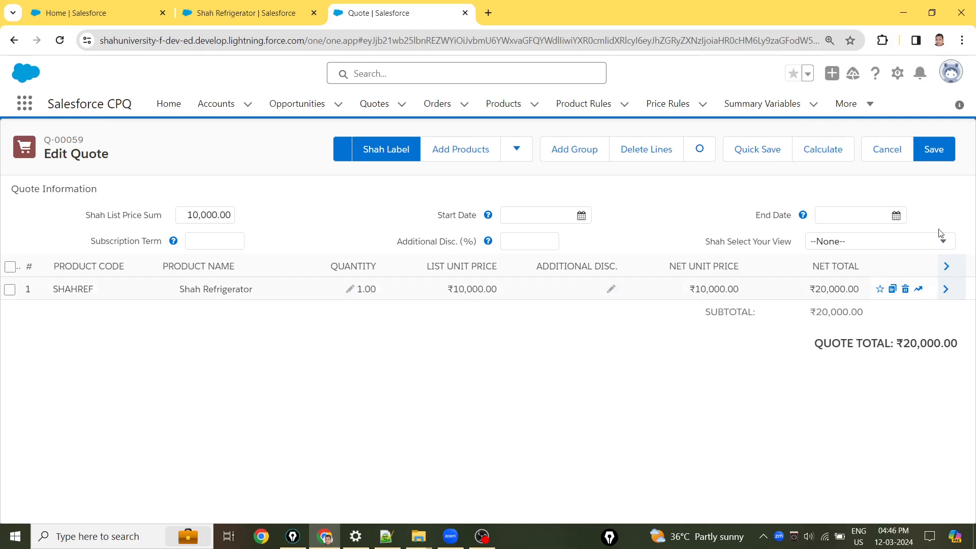
# Examine the original price and unit cost in the Shah Refrigerator line's details and delete the line from the quote
pyautogui.click(946, 290)
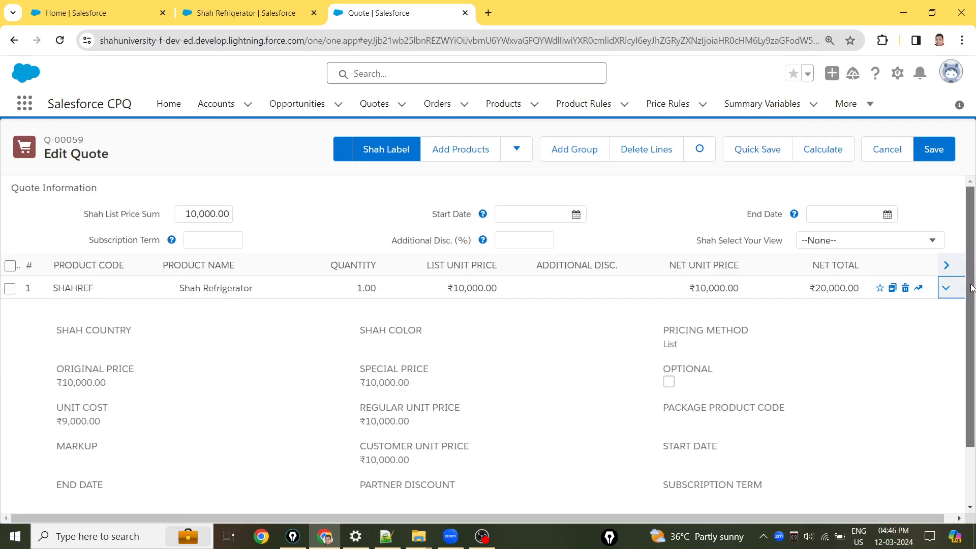
pyautogui.moveTo(974, 281); pyautogui.dragTo(973, 320)
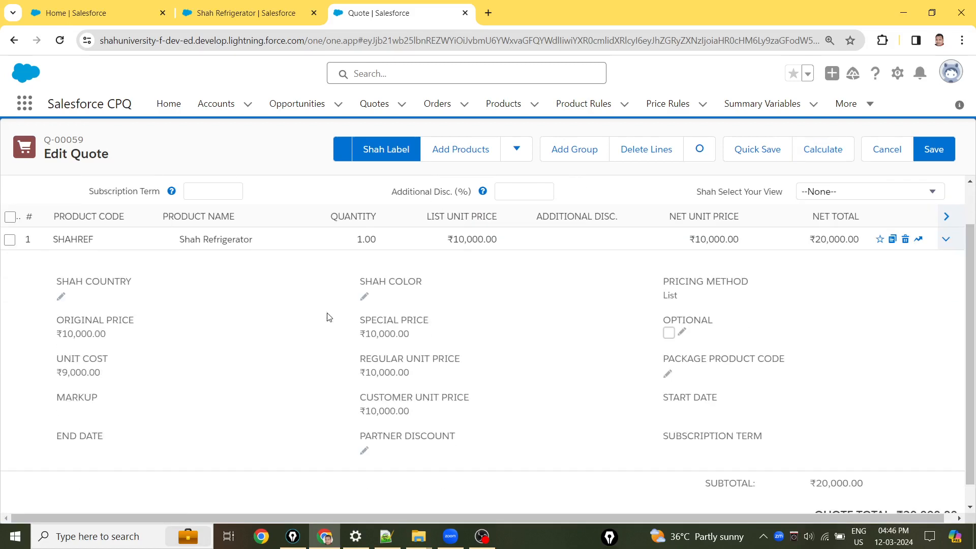
pyautogui.moveTo(105, 336); pyautogui.dragTo(57, 339)
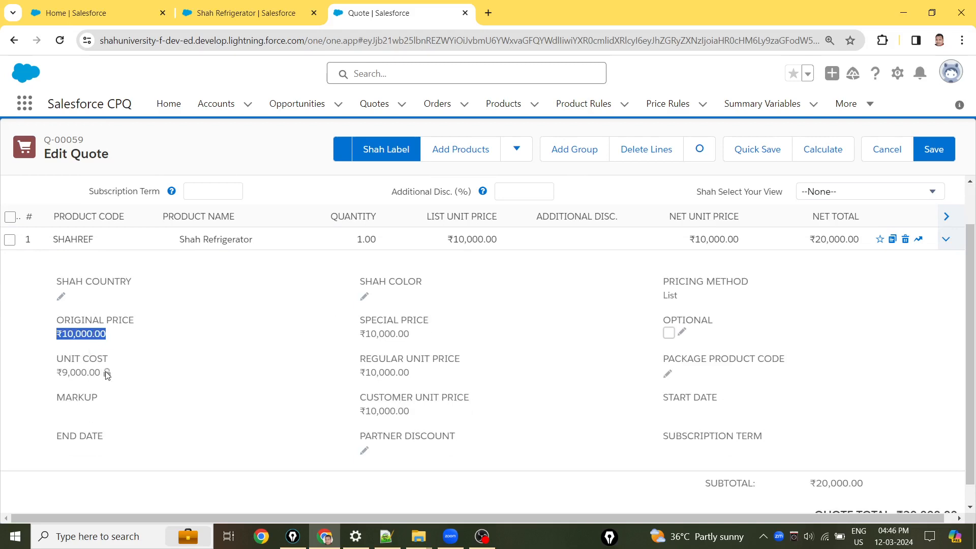
pyautogui.moveTo(101, 373); pyautogui.dragTo(58, 373)
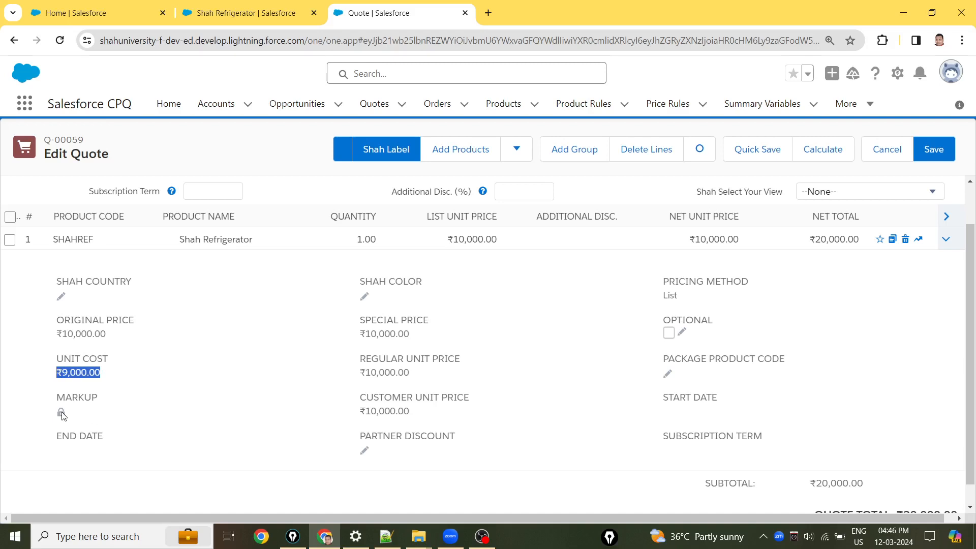
pyautogui.click(905, 241)
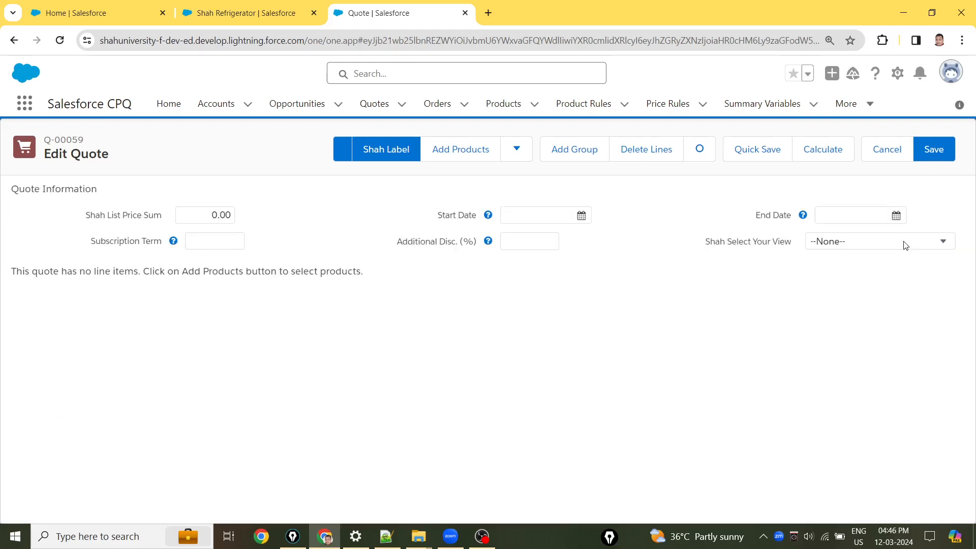
# Switch to the Shah Refrigerator product, change its pricing method to Cost and save it
pyautogui.click(249, 13)
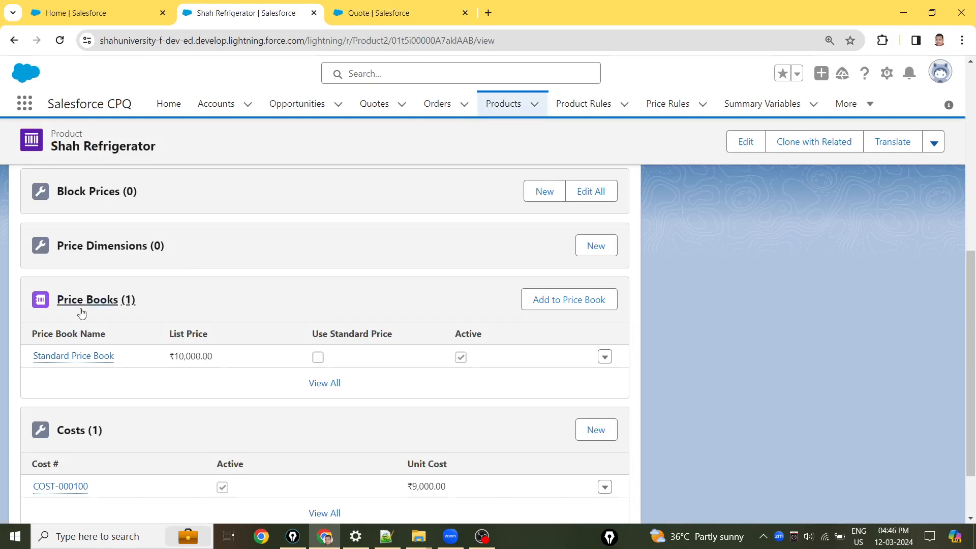
pyautogui.click(742, 147)
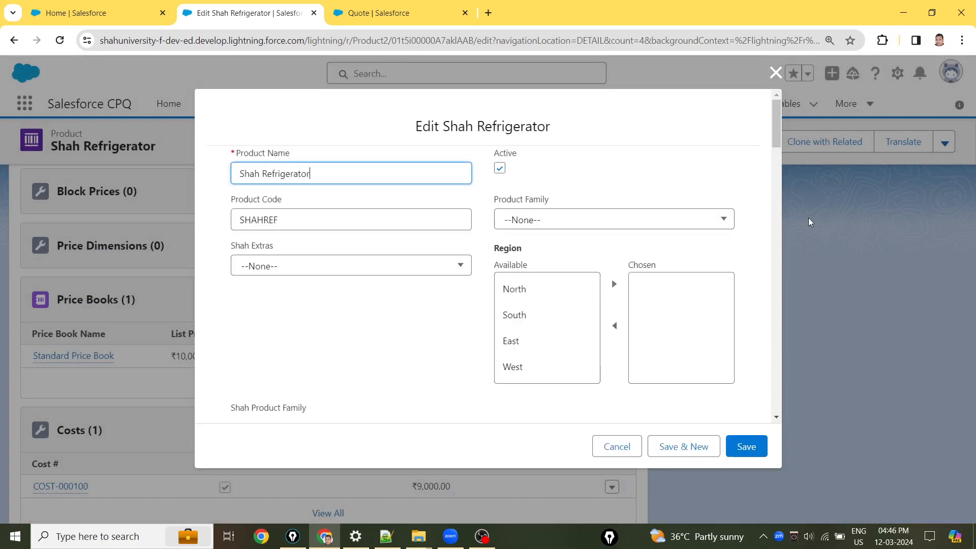
pyautogui.moveTo(779, 129); pyautogui.dragTo(789, 209)
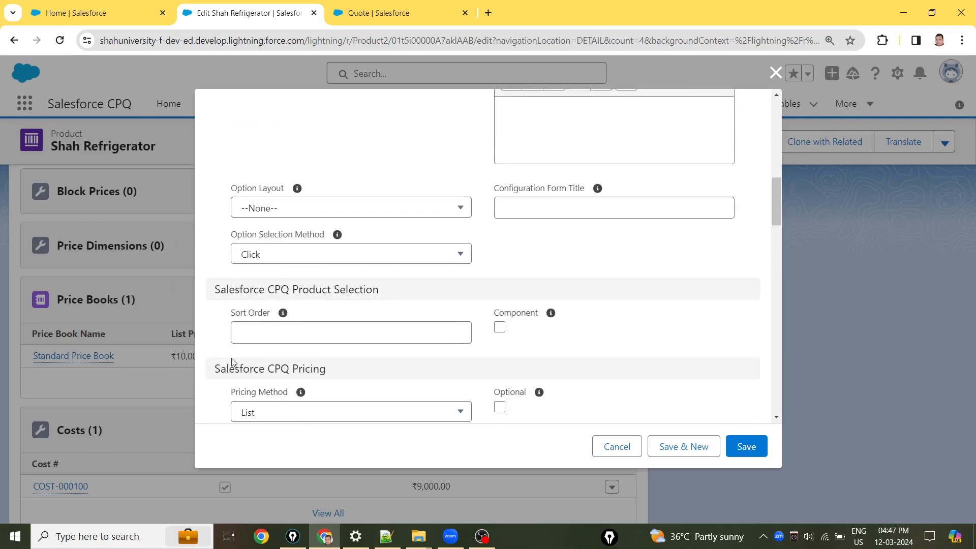
pyautogui.moveTo(214, 370); pyautogui.dragTo(323, 370)
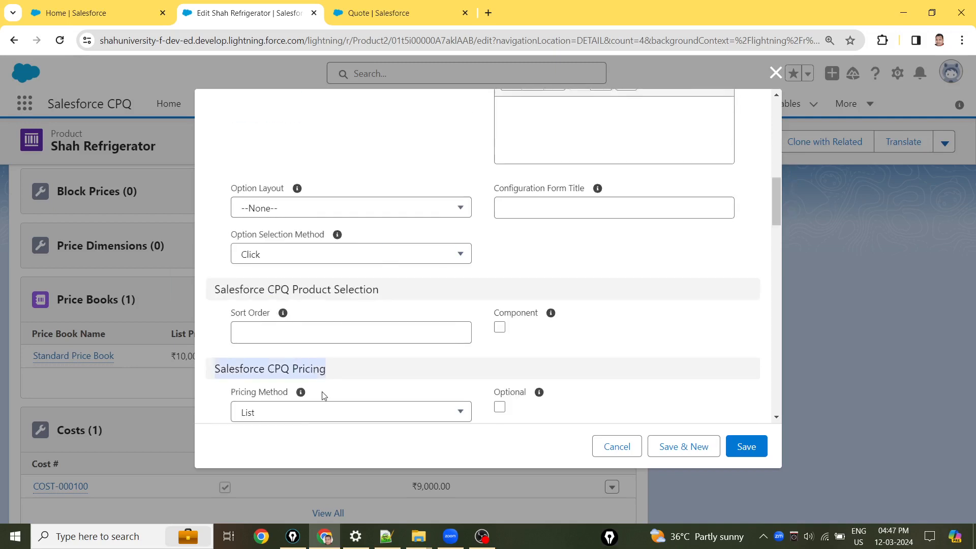
pyautogui.click(280, 416)
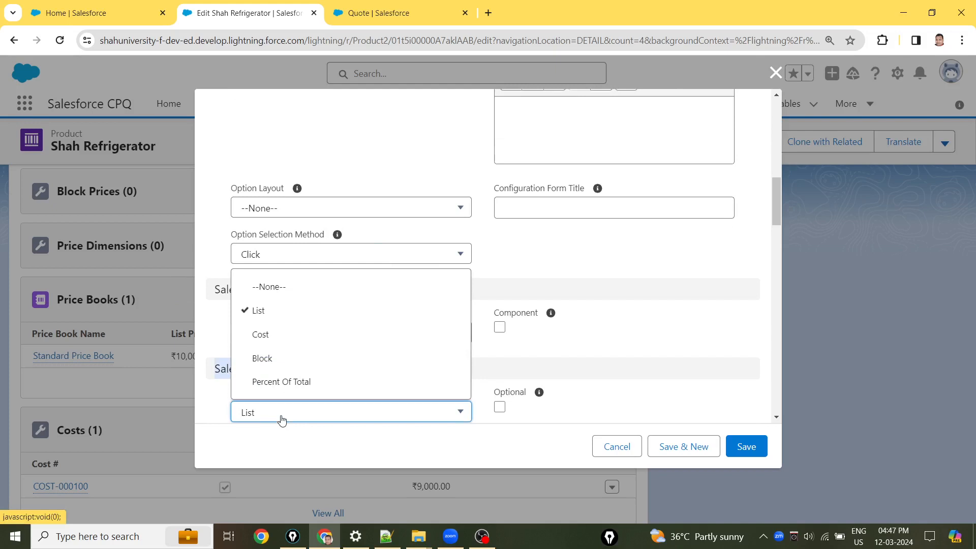
pyautogui.click(293, 335)
pyautogui.click(679, 375)
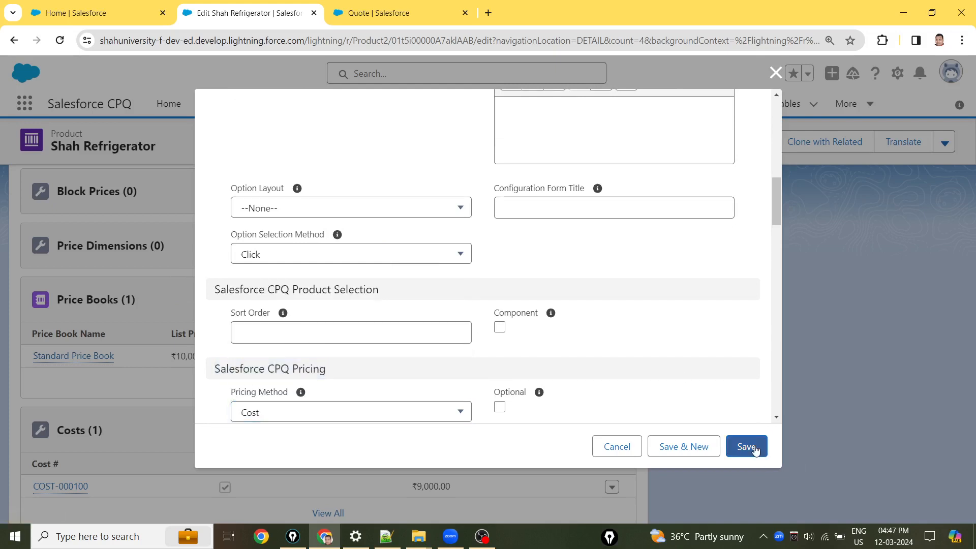
pyautogui.click(746, 446)
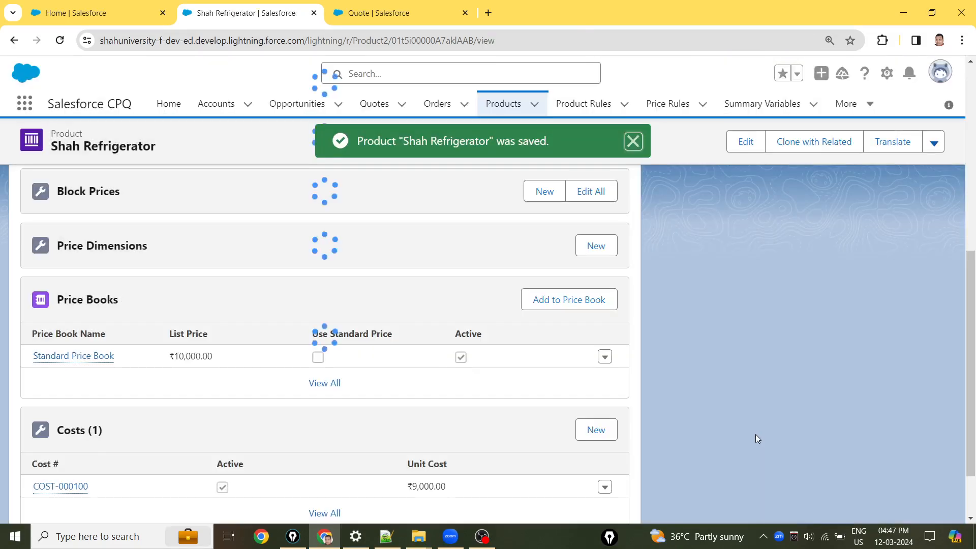
# Return to quote Q-00059, reload the line editor and start adding products
pyautogui.click(389, 13)
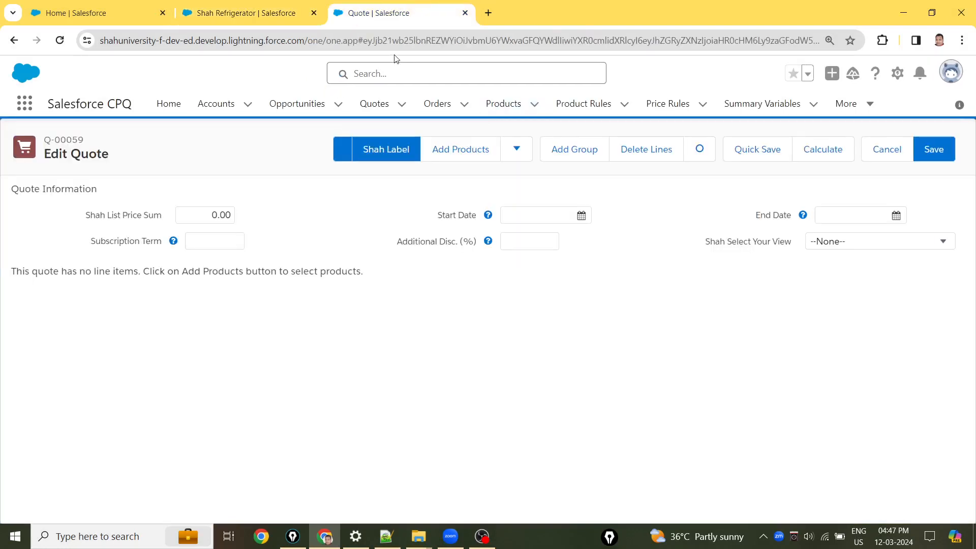
pyautogui.click(399, 49)
pyautogui.press('Return')
pyautogui.click(460, 146)
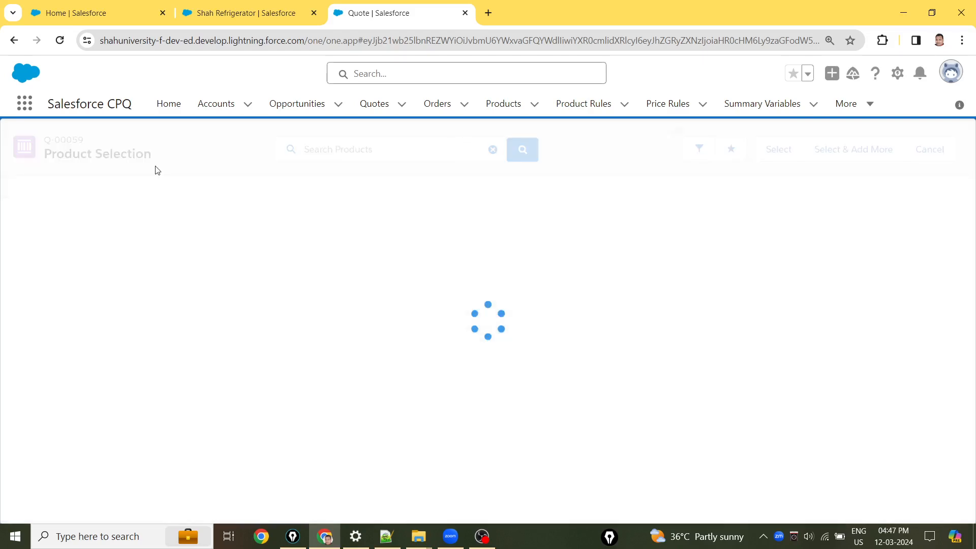
# Search the product selection for "shahref" and add Shah Refrigerator to the quote
pyautogui.click(333, 151)
pyautogui.write('shah')
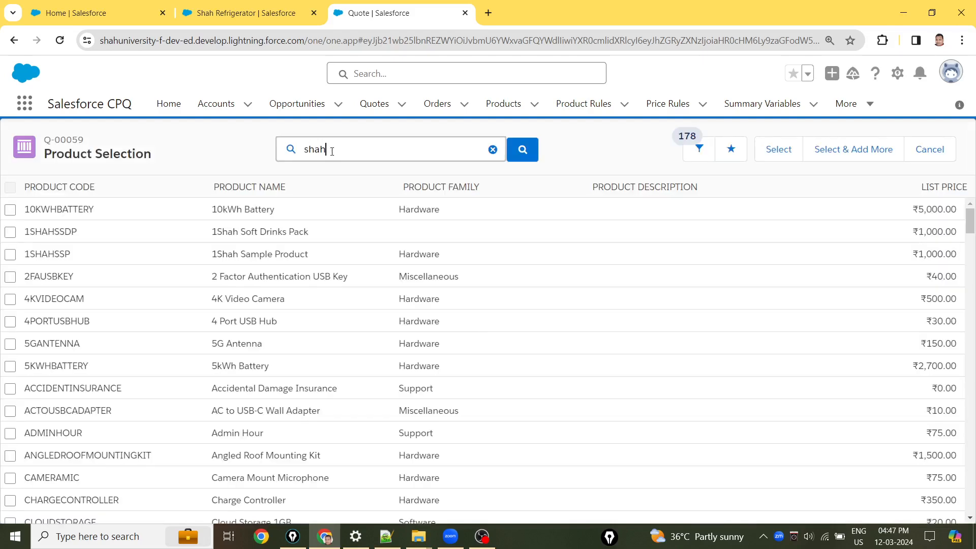
pyautogui.write('ref')
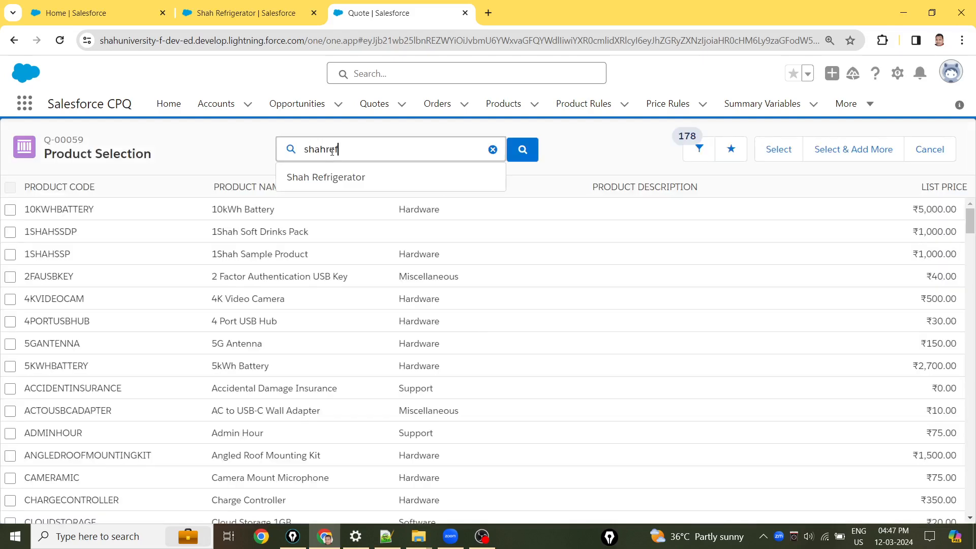
pyautogui.click(356, 175)
pyautogui.click(11, 211)
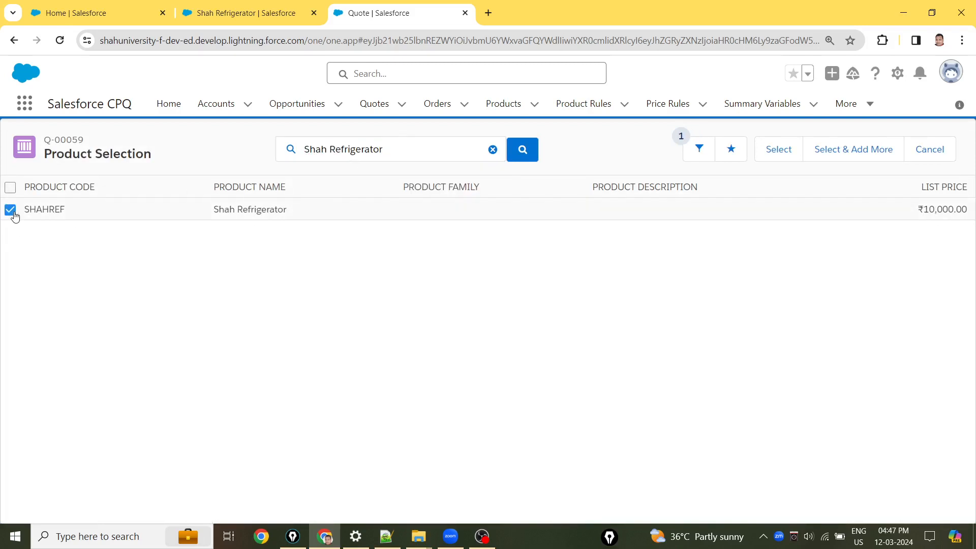
pyautogui.click(782, 151)
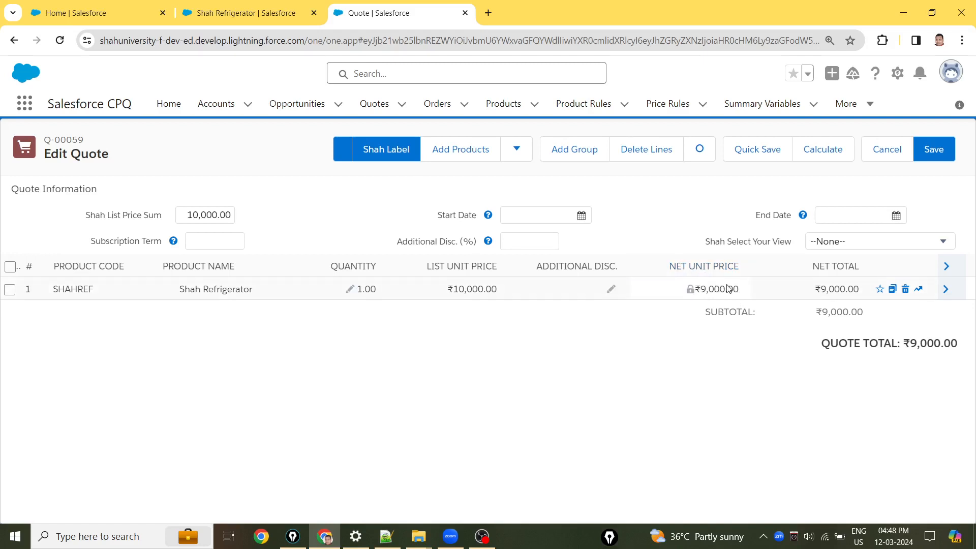
# Expand the Shah Refrigerator line's details, set its quantity to 2 and calculate the quote
pyautogui.click(946, 290)
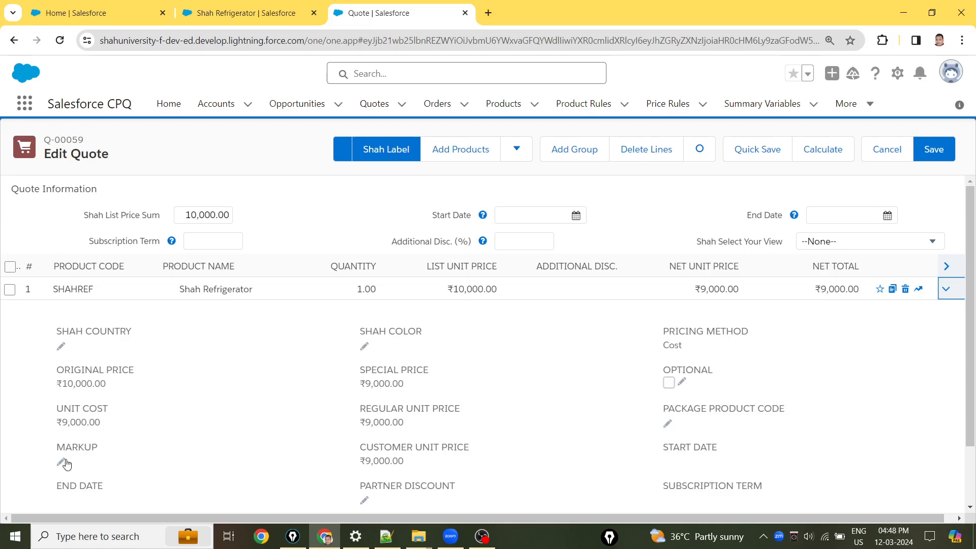
pyautogui.click(348, 288)
pyautogui.write('2')
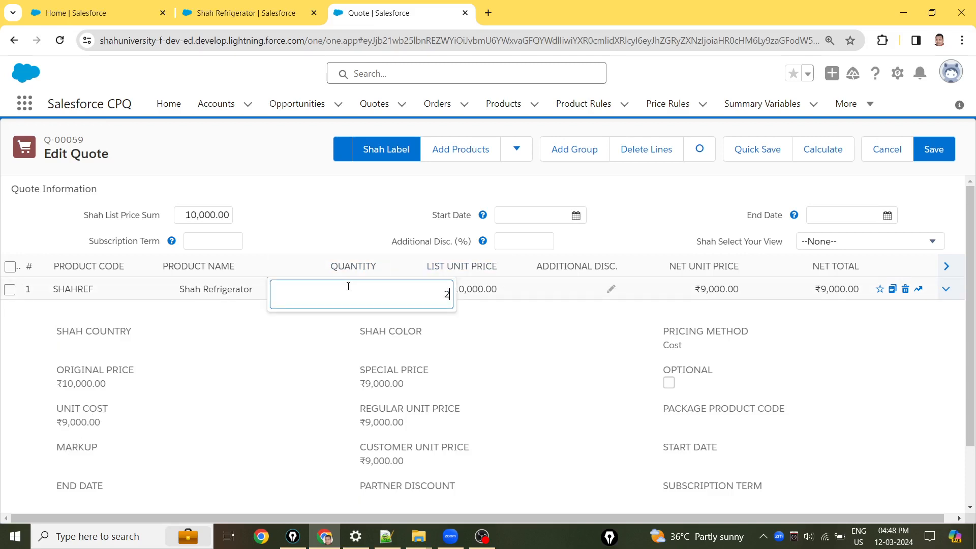
pyautogui.click(842, 156)
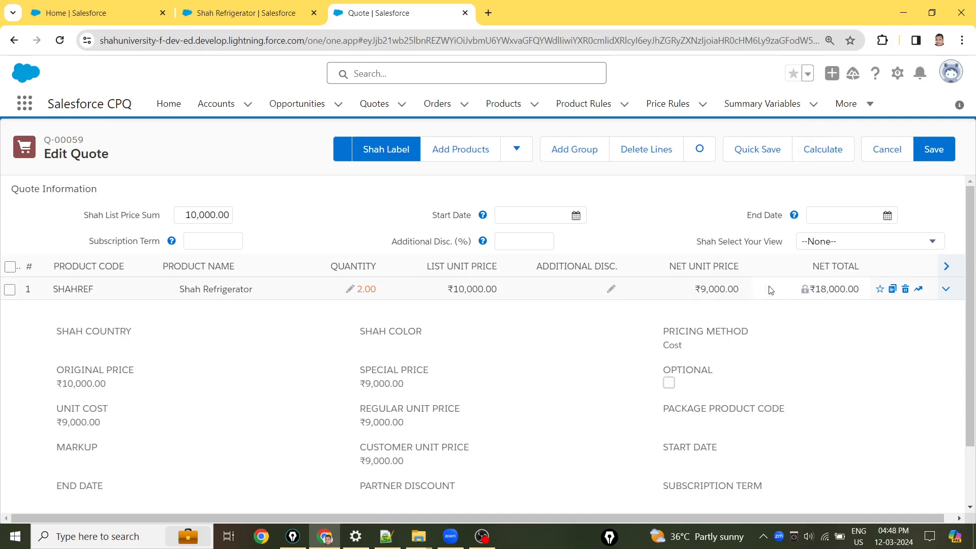
# Change the line's markup unit to INR, set the markup to 100 and calculate the quote
pyautogui.click(65, 462)
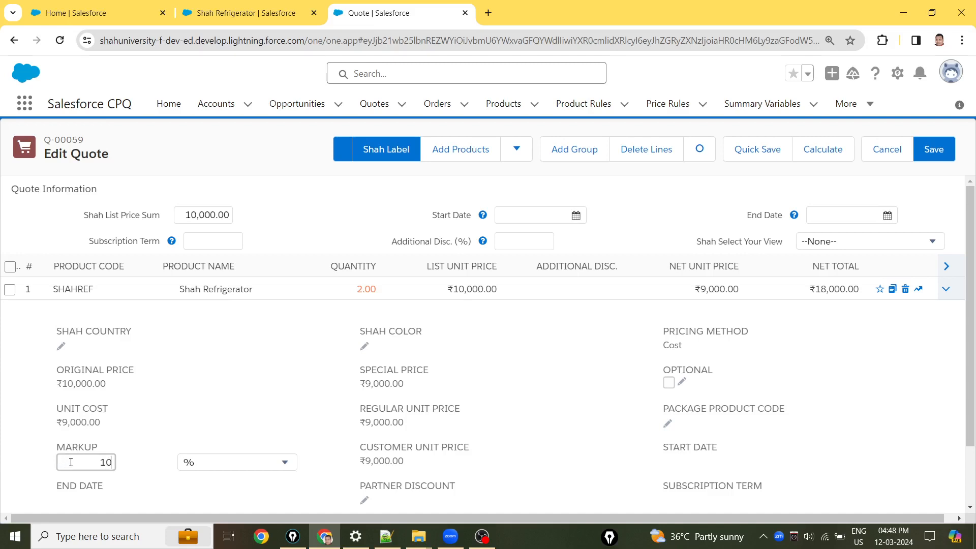
pyautogui.write('100')
pyautogui.click(284, 463)
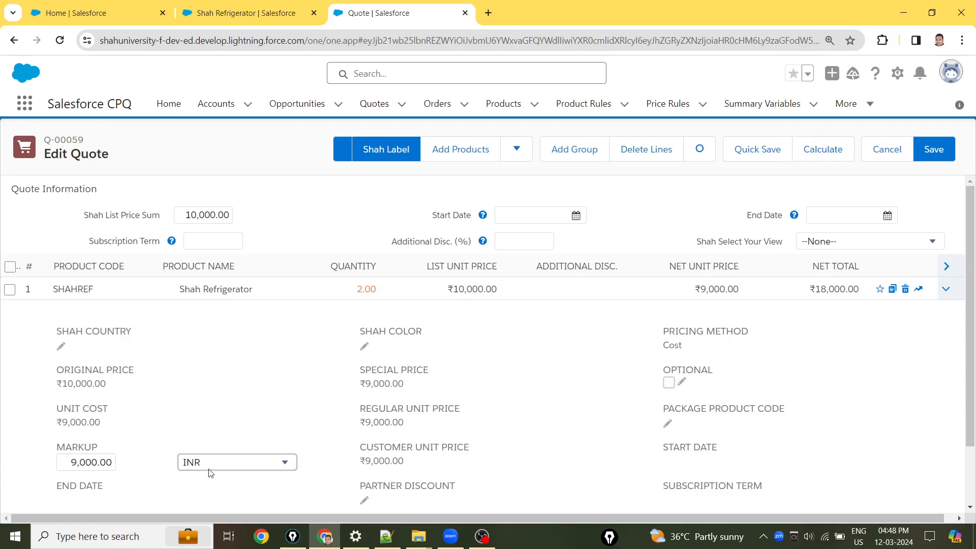
pyautogui.click(73, 462)
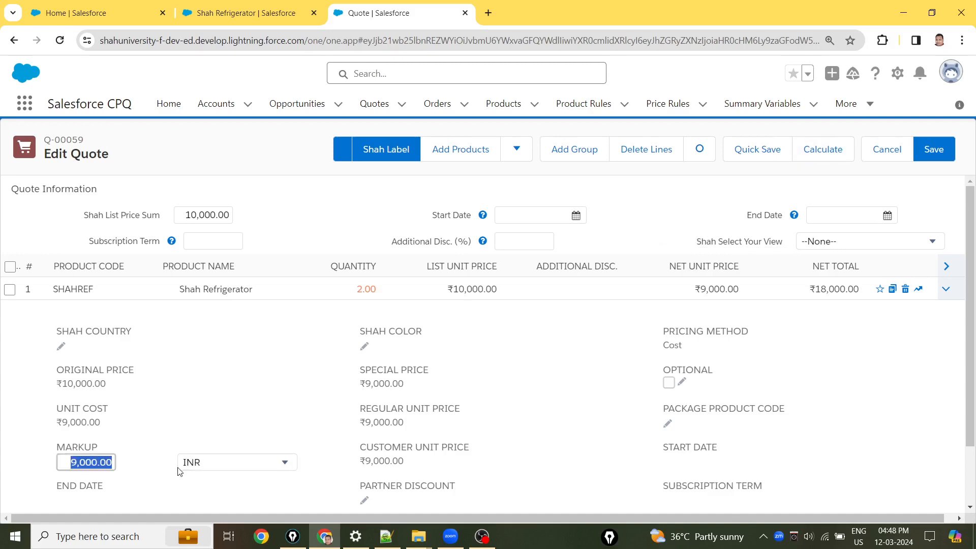
pyautogui.write('100')
pyautogui.click(249, 414)
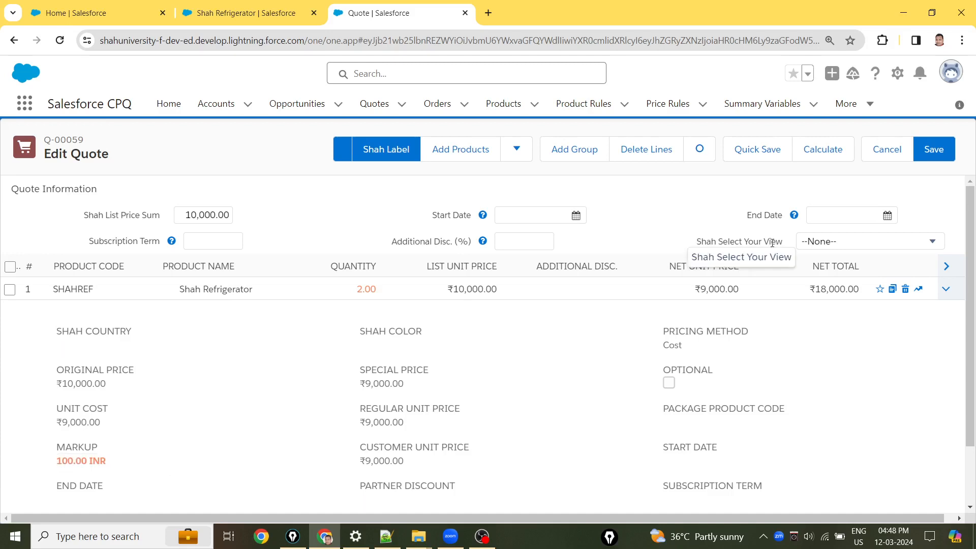
pyautogui.click(824, 148)
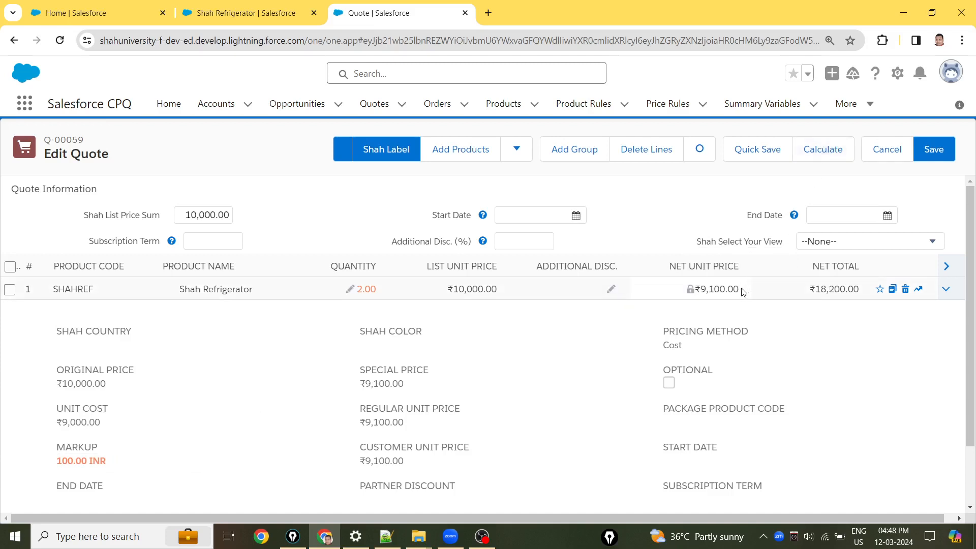
pyautogui.click(703, 292)
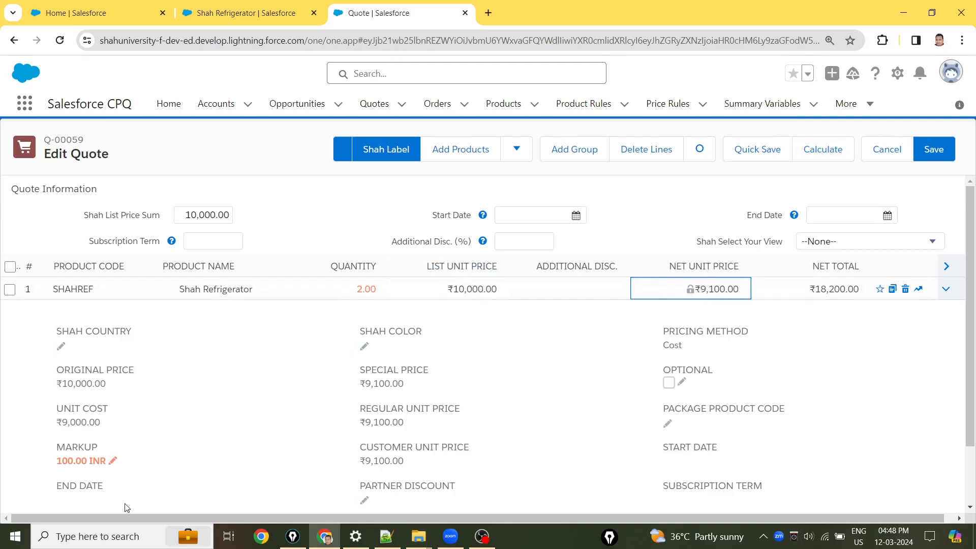
# Set the Shah Refrigerator line's markup to 1000 INR
pyautogui.click(113, 461)
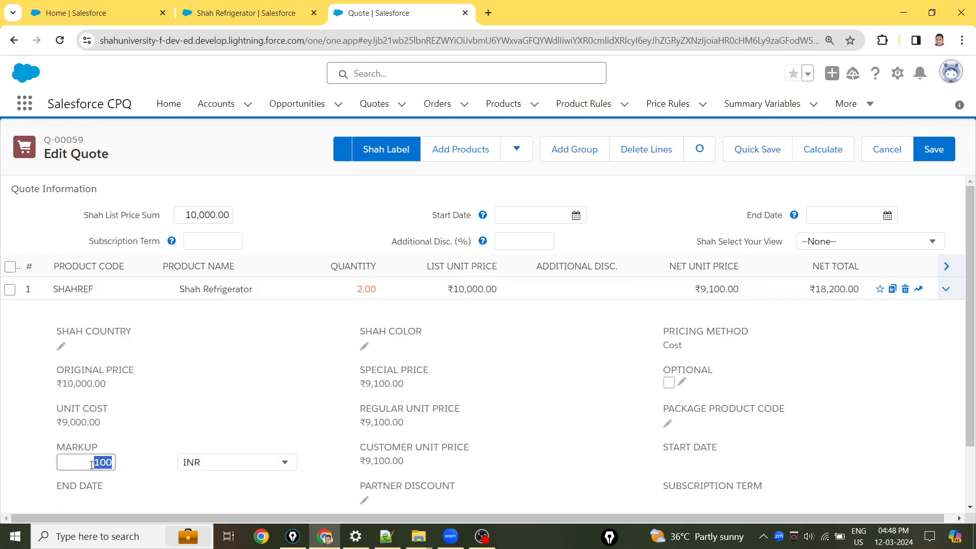
pyautogui.write('1000')
pyautogui.click(268, 414)
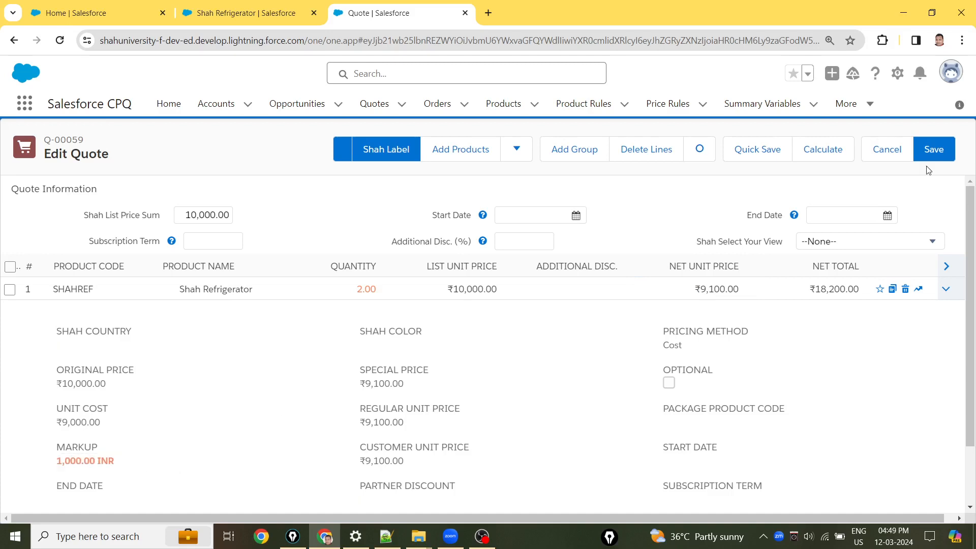
# Calculate the quote, set the Shah Refrigerator line's markup to 4000 INR and recalculate
pyautogui.click(833, 150)
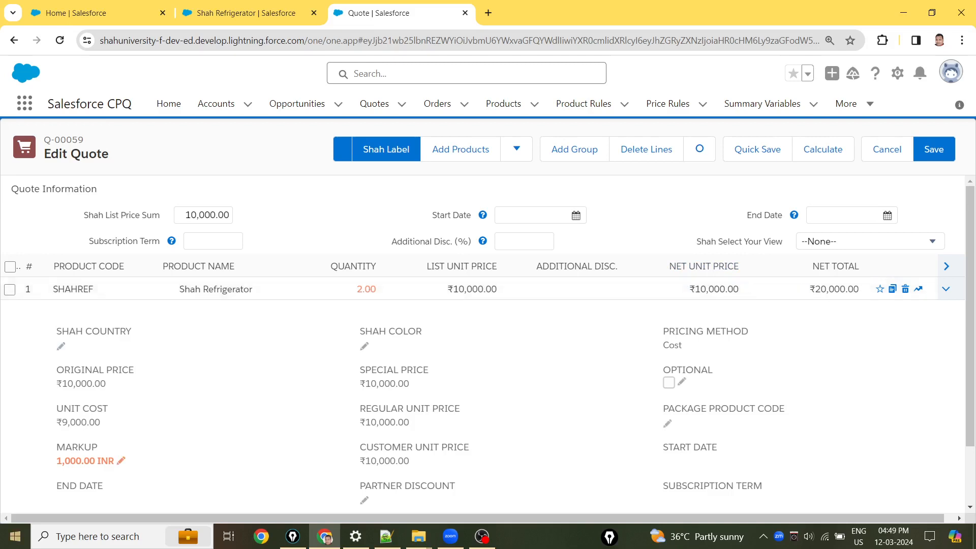
pyautogui.click(118, 460)
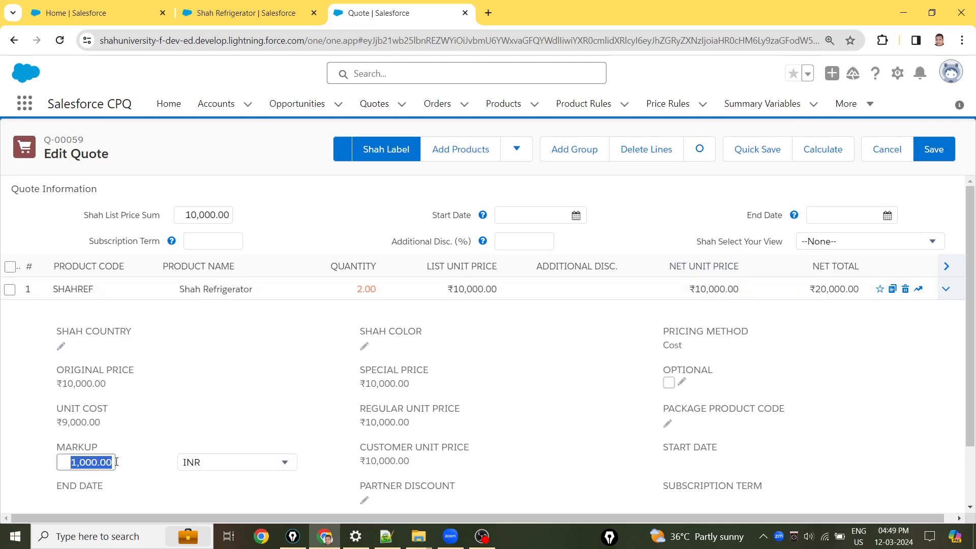
pyautogui.write('4,00')
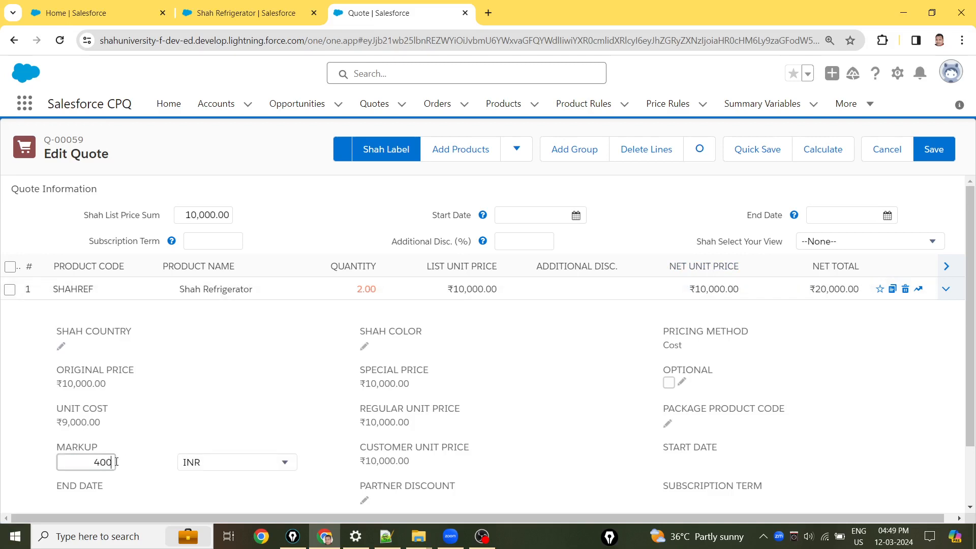
pyautogui.write('0')
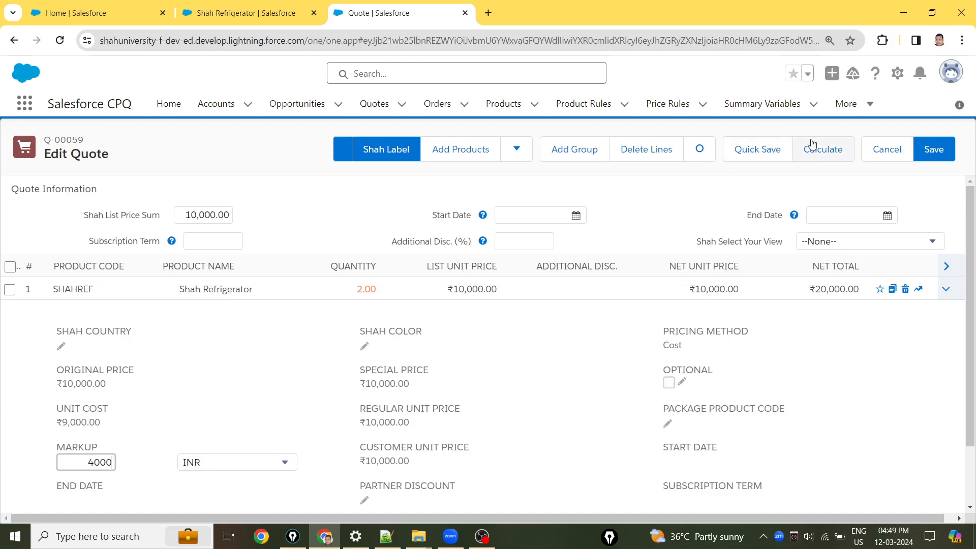
pyautogui.click(827, 151)
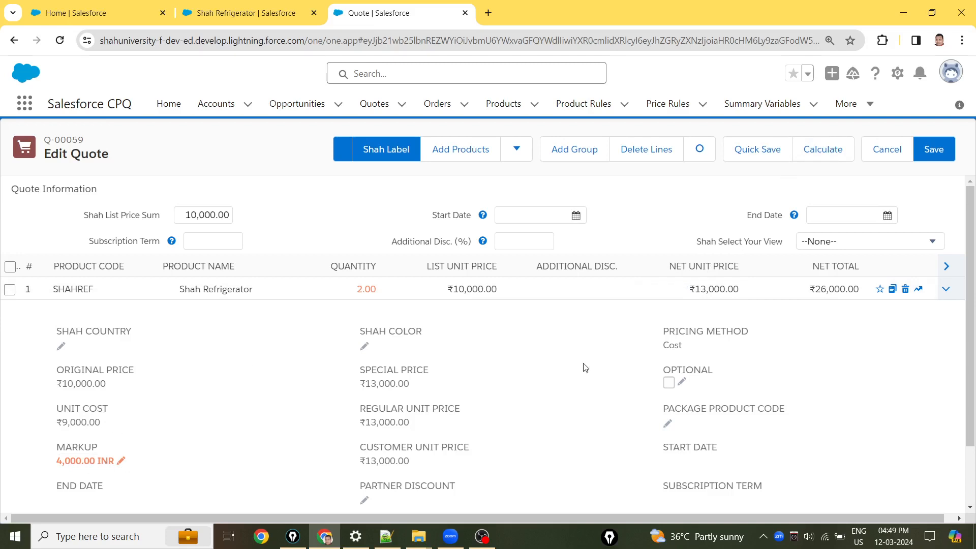
# Check the line's net unit price and markup, and delete the Shah Refrigerator line from the quote
pyautogui.click(700, 289)
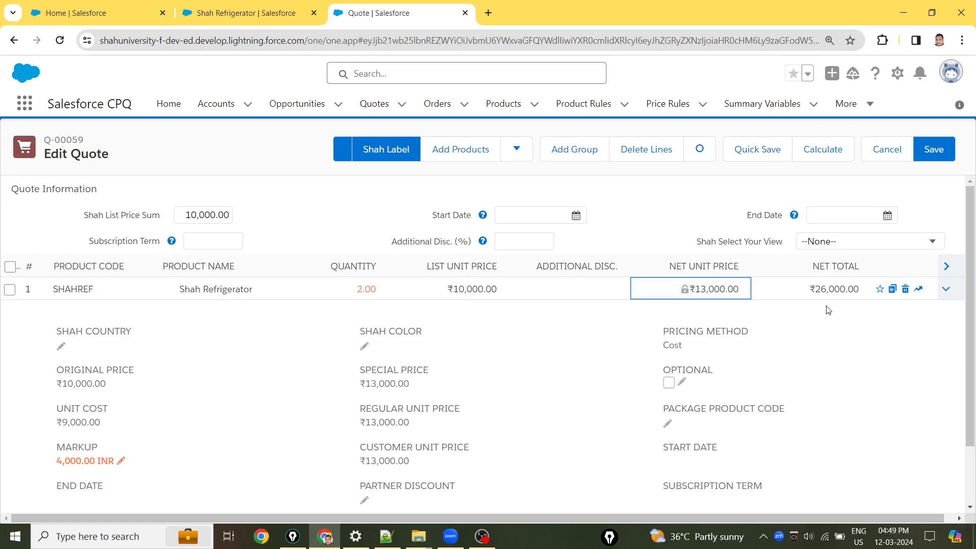
pyautogui.moveTo(51, 454); pyautogui.dragTo(103, 446)
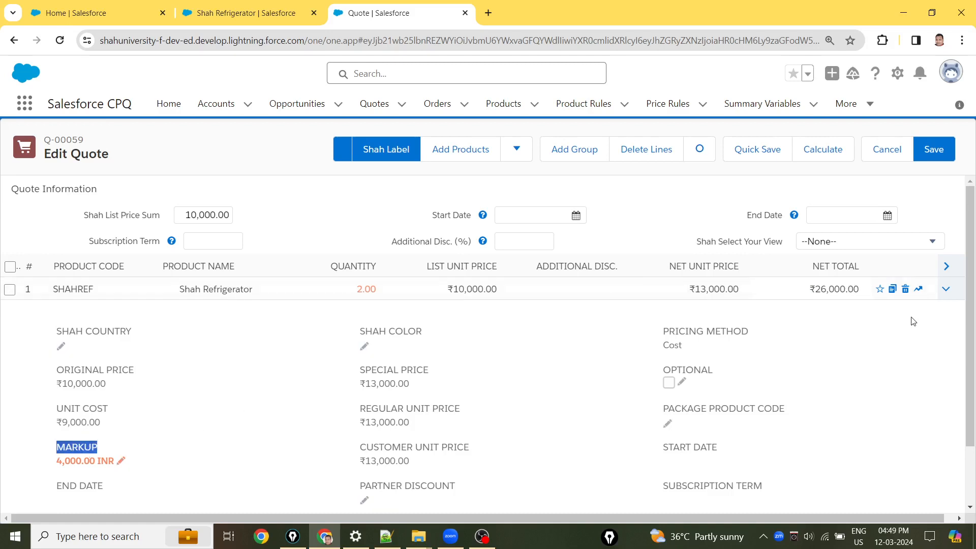
pyautogui.click(904, 289)
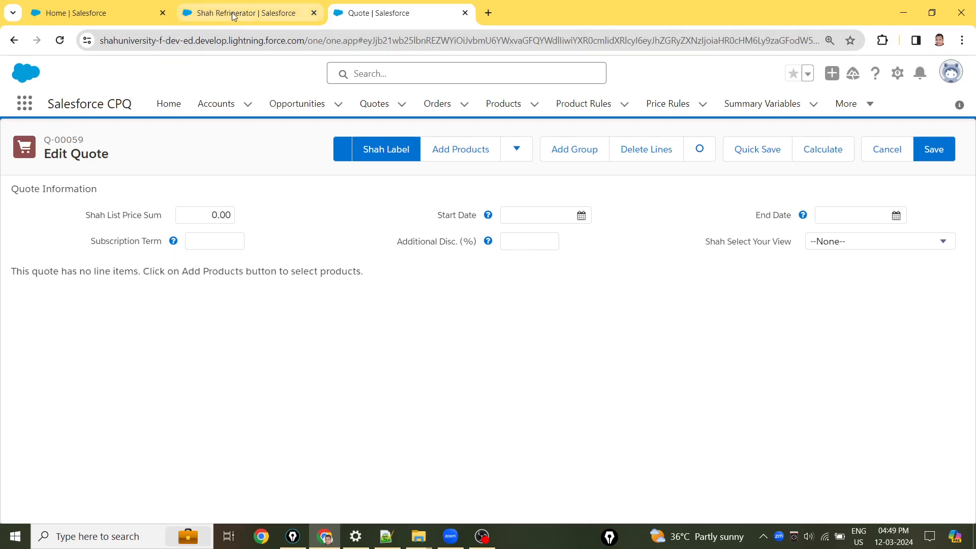
# Switch to the Notepad++ notes and insert a blank line above the Block entry and another above the POT entry
pyautogui.click(386, 536)
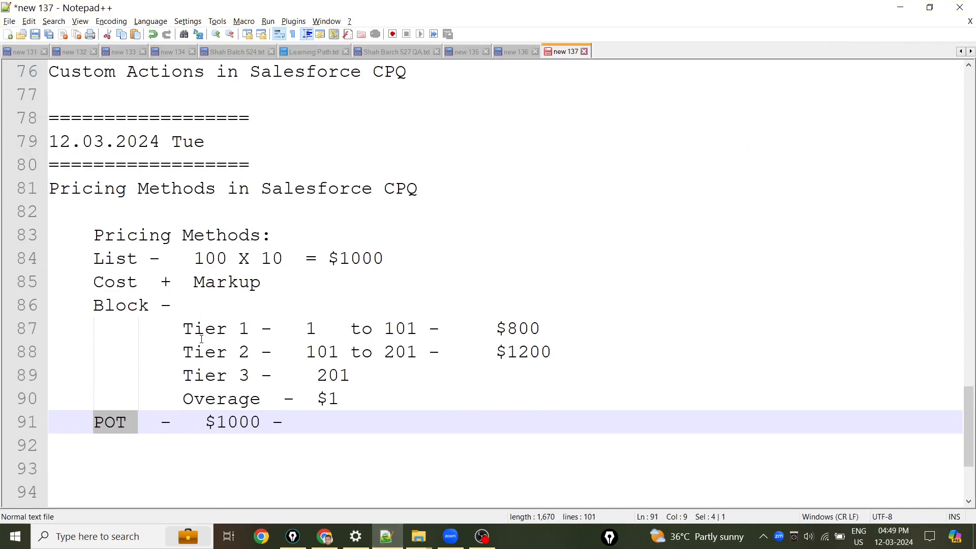
pyautogui.click(95, 259)
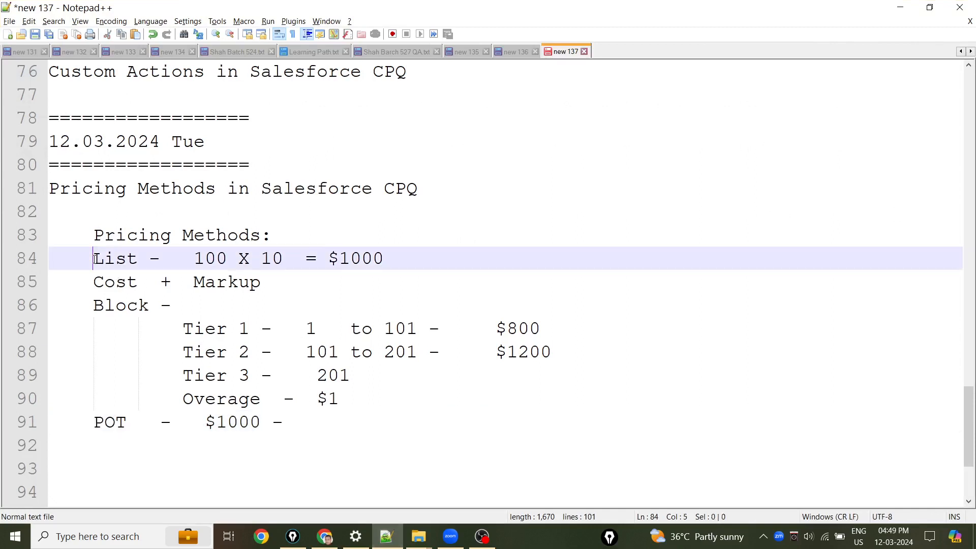
pyautogui.click(90, 275)
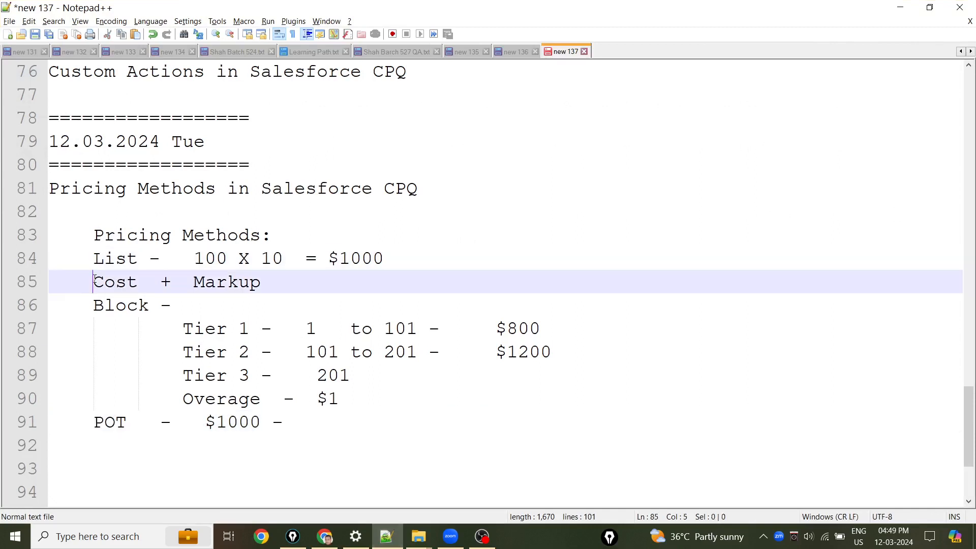
pyautogui.click(96, 304)
pyautogui.press('Return')
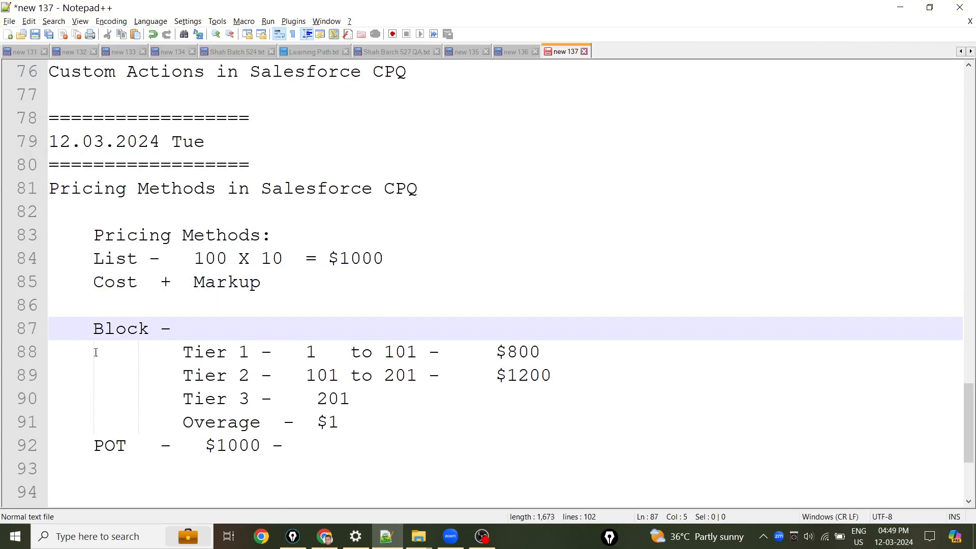
pyautogui.click(93, 444)
pyautogui.press('Return')
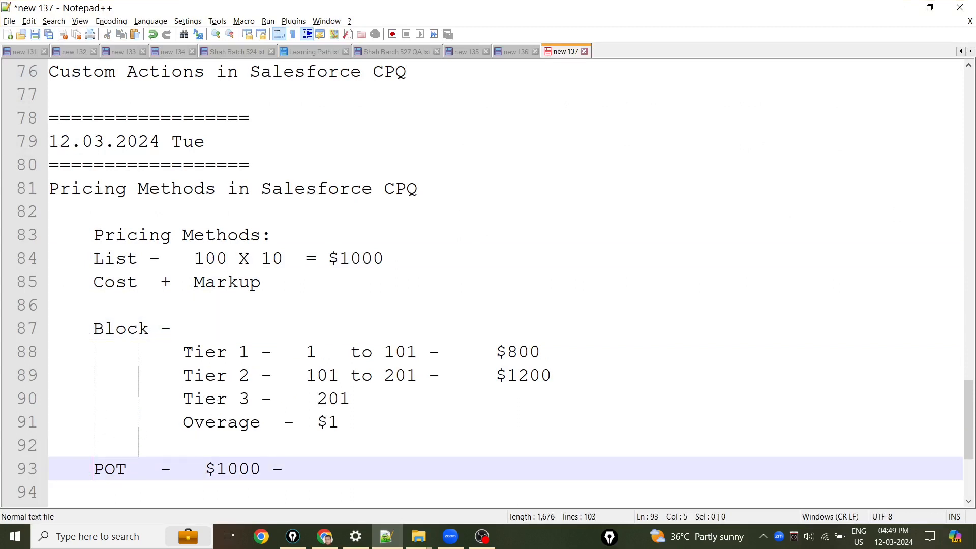
# Change the Block pricing notes so the Tier 1 price is $80000 and the Tier 2 price is $120000
pyautogui.moveTo(184, 351); pyautogui.dragTo(221, 354)
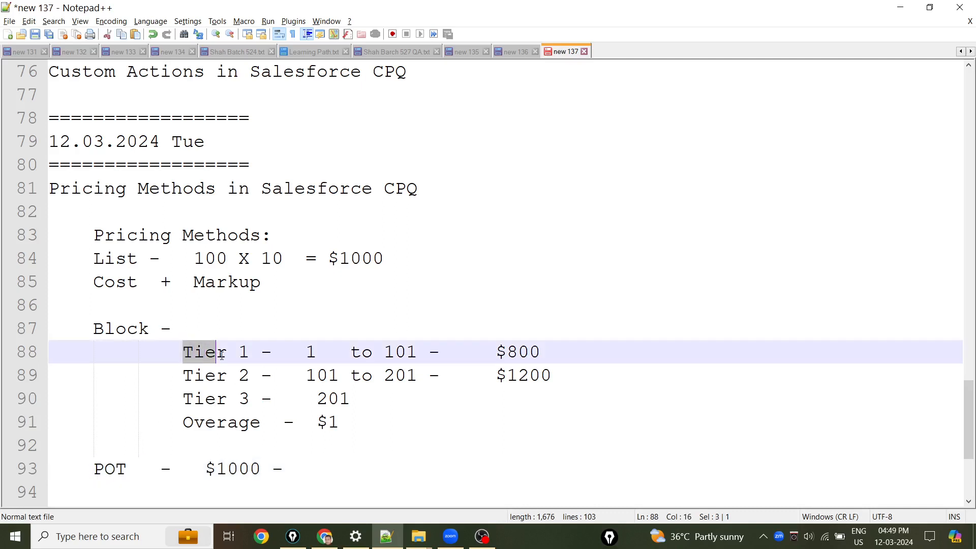
pyautogui.click(312, 355)
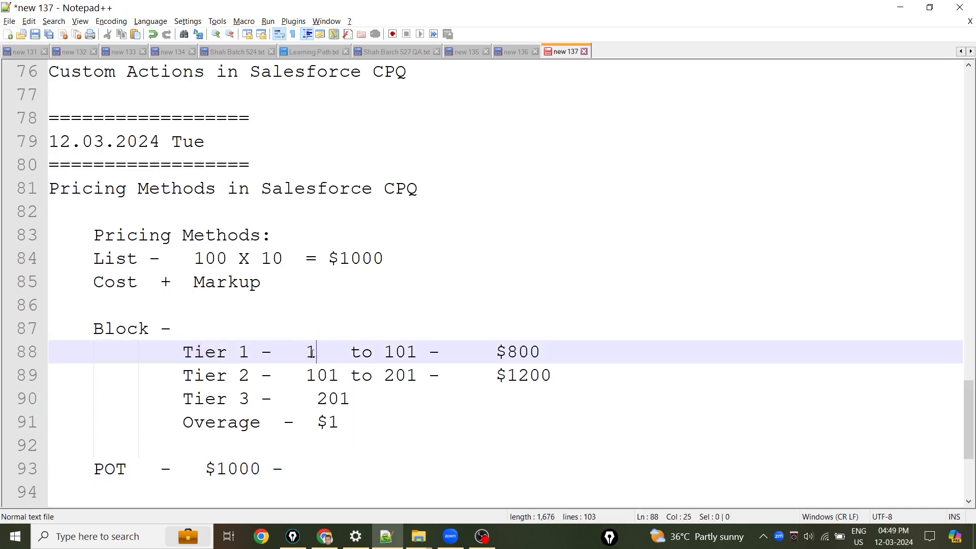
pyautogui.doubleClick(312, 353)
pyautogui.doubleClick(388, 351)
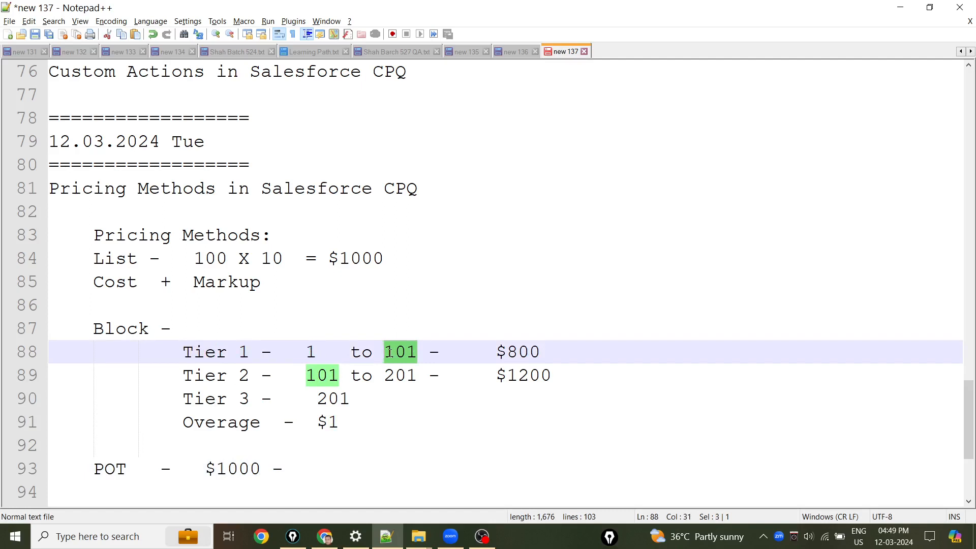
pyautogui.click(305, 352)
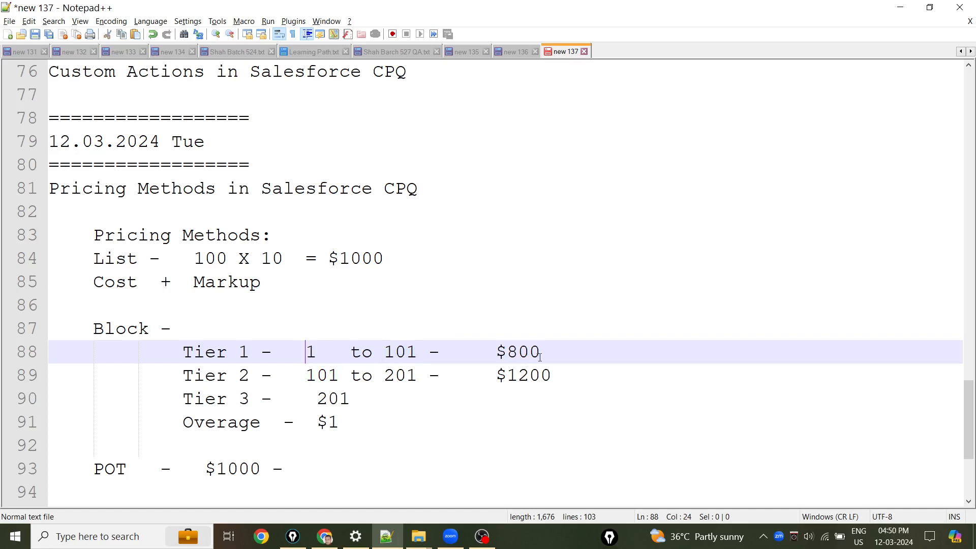
pyautogui.click(576, 351)
pyautogui.write('00')
pyautogui.click(565, 377)
pyautogui.write('00')
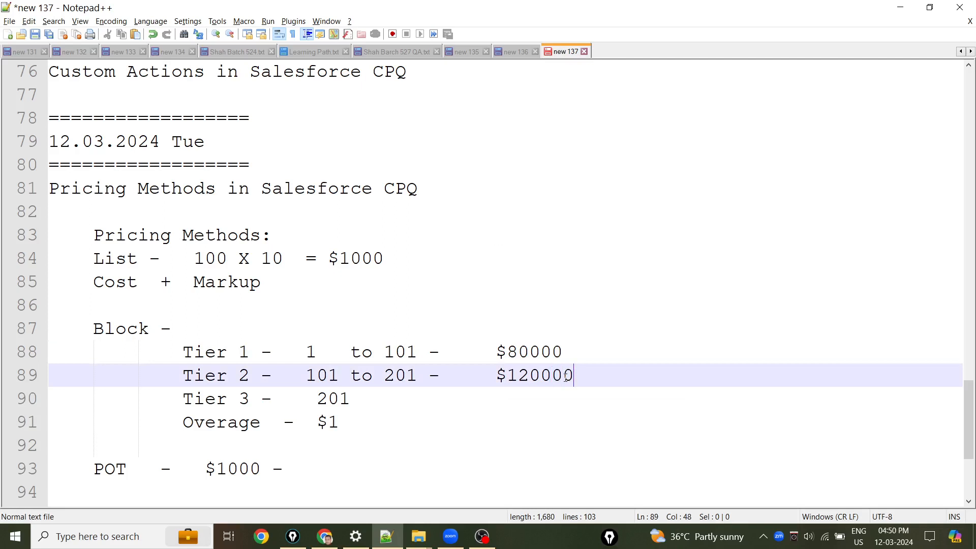
# Go over the Tier 2 and Tier 3 bounds in the notes and set the Overage rate to $100
pyautogui.doubleClick(339, 375)
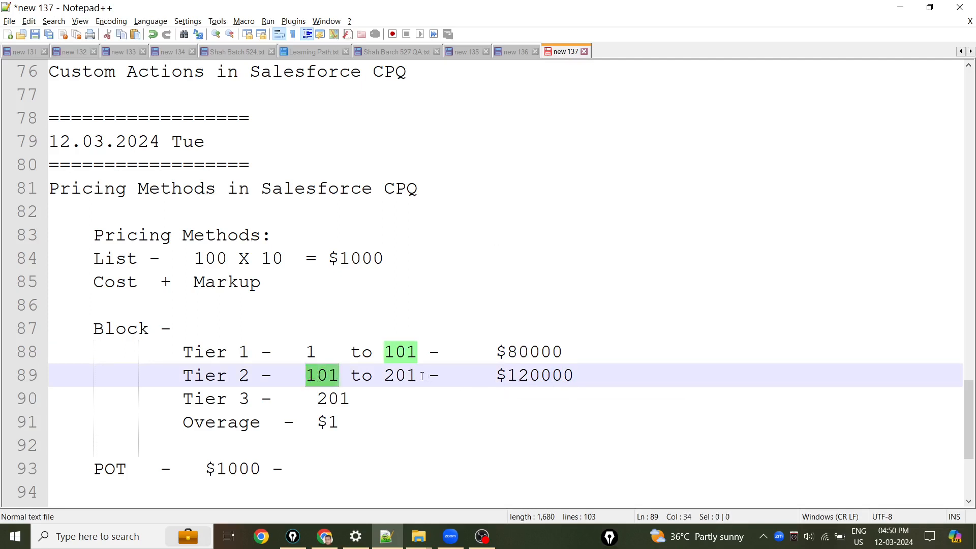
pyautogui.doubleClick(389, 375)
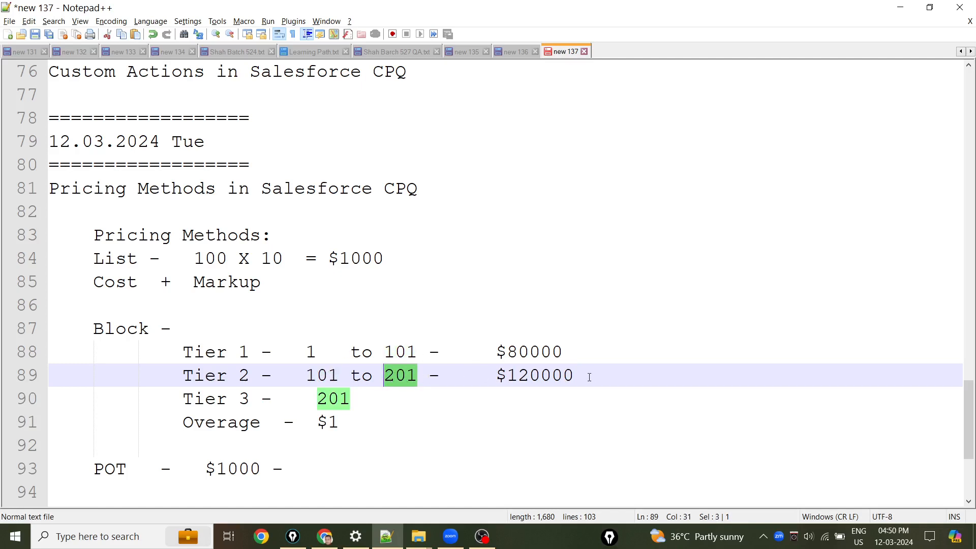
pyautogui.moveTo(573, 377); pyautogui.dragTo(495, 377)
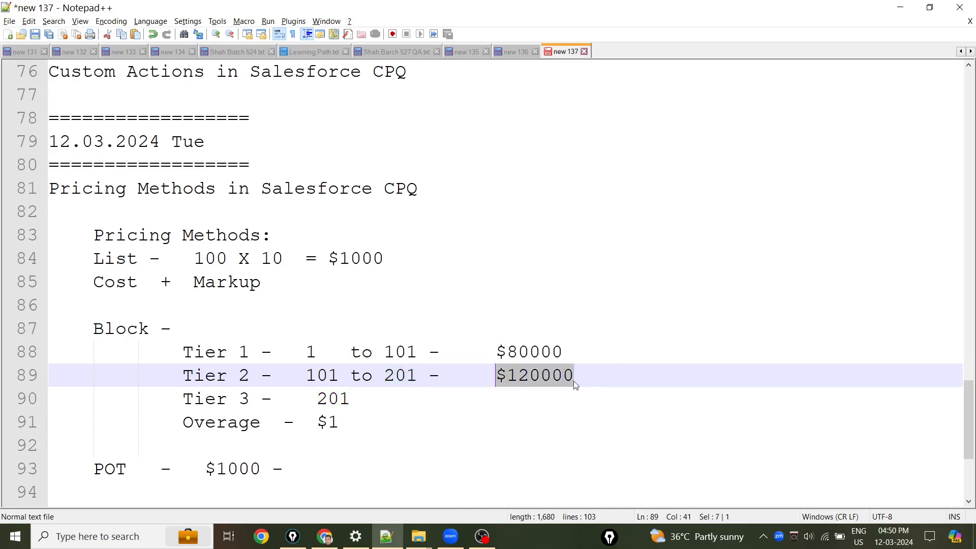
pyautogui.moveTo(259, 401); pyautogui.dragTo(182, 402)
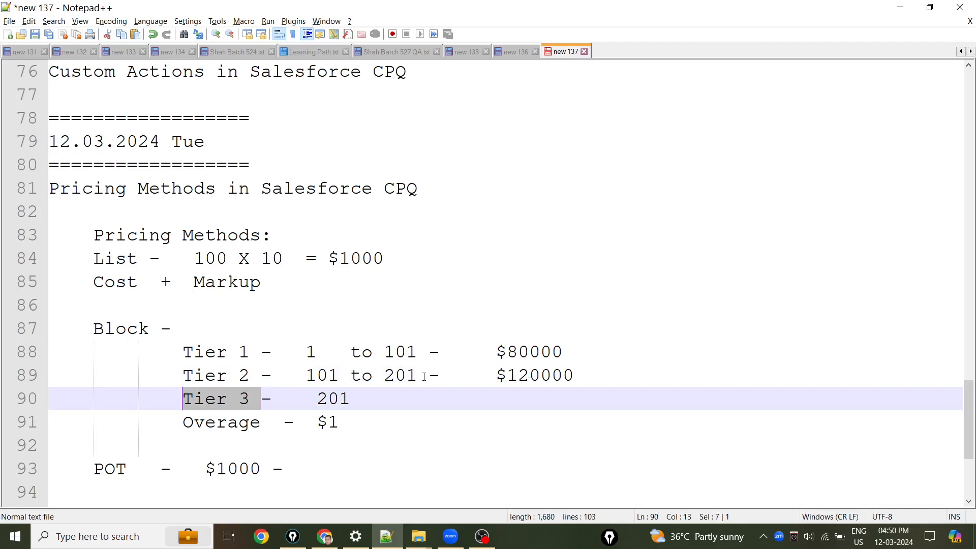
pyautogui.moveTo(428, 377); pyautogui.dragTo(389, 375)
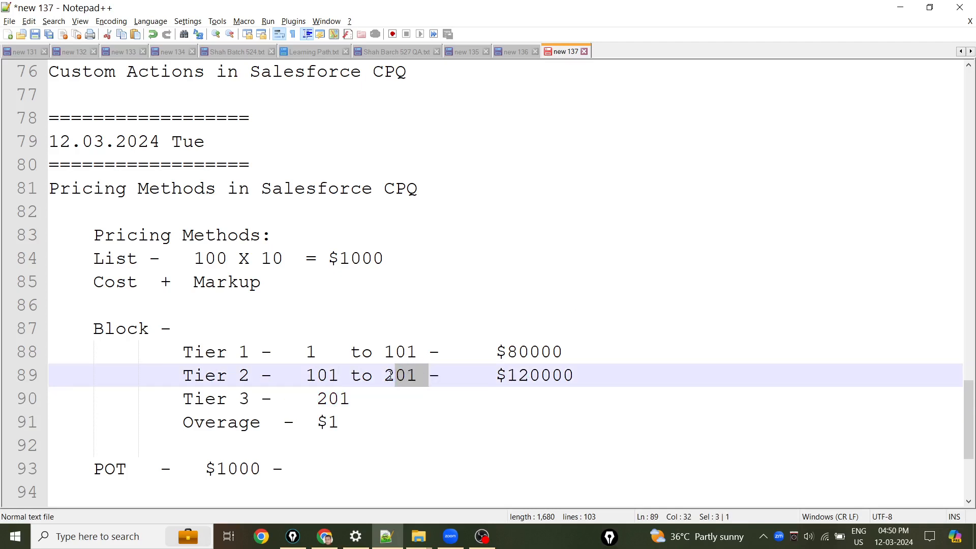
pyautogui.click(354, 398)
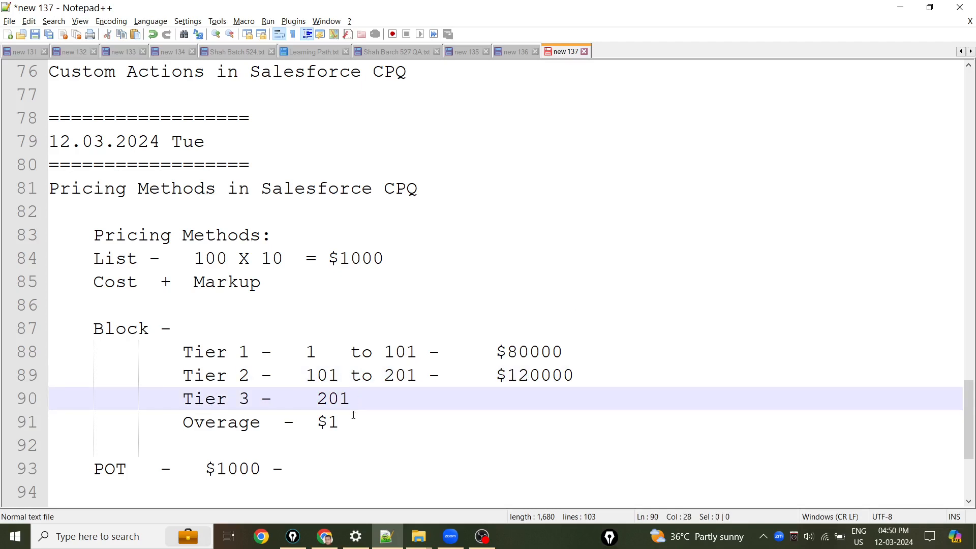
pyautogui.click(348, 421)
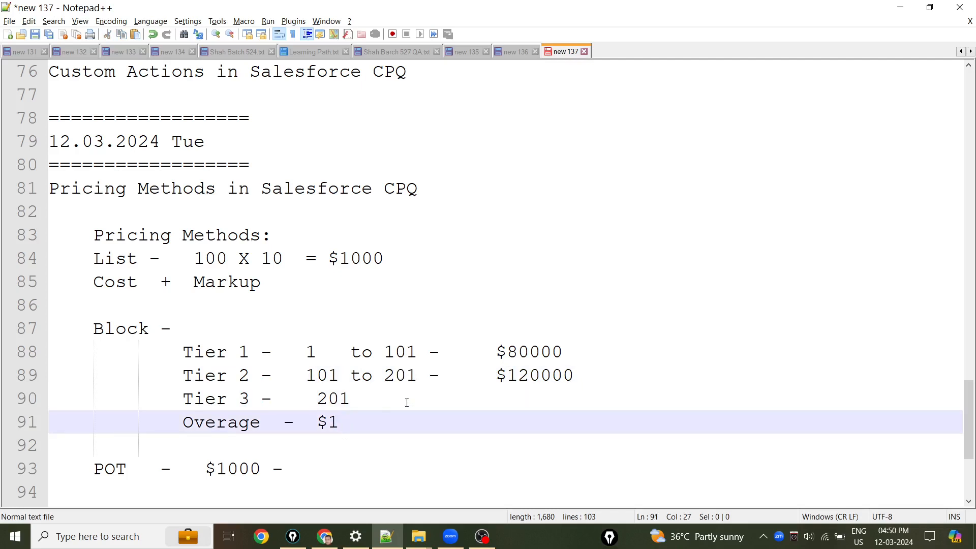
pyautogui.write('00')
pyautogui.click(425, 442)
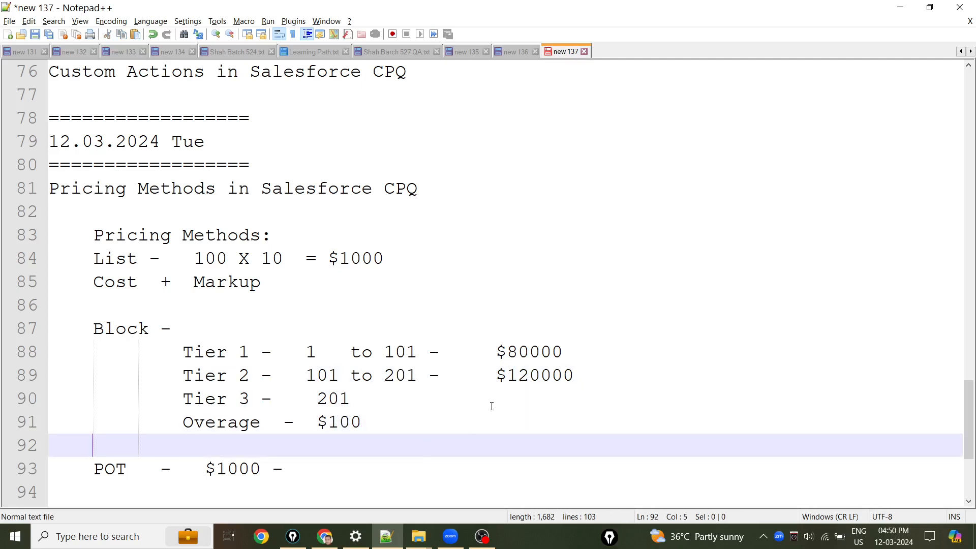
# Review the Tier 2 price, the Tier 3 lower bound and the Overage entry in the Block pricing notes
pyautogui.click(494, 375)
pyautogui.hotkey('shift', 'Right')
pyautogui.hotkey('shift', 'Right')
pyautogui.hotkey('shift', 'Right')
pyautogui.hotkey('shift', 'Right')
pyautogui.hotkey('shift', 'Right')
pyautogui.hotkey('shift', 'Right')
pyautogui.hotkey('shift', 'Right')
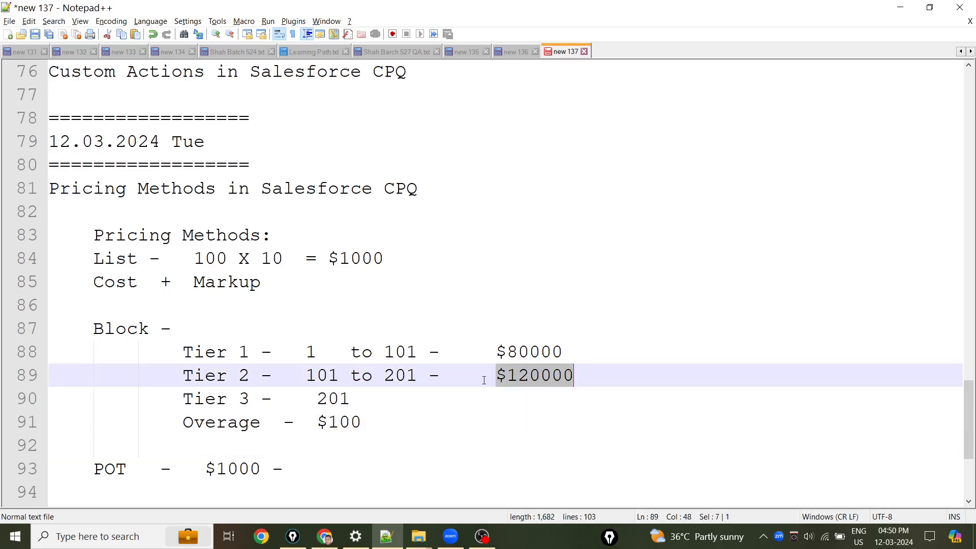
pyautogui.click(349, 399)
pyautogui.hotkey('shift', 'Left')
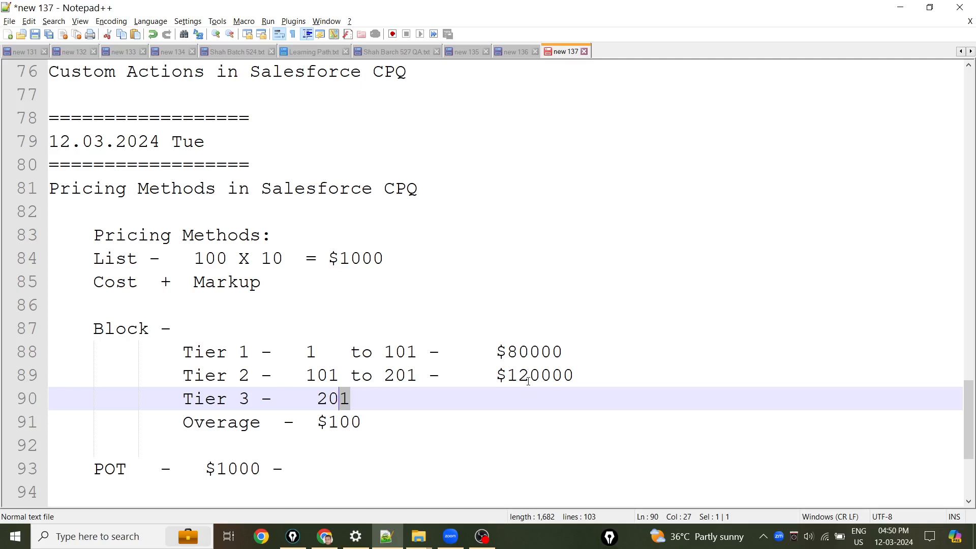
pyautogui.click(584, 391)
pyautogui.moveTo(184, 422); pyautogui.dragTo(265, 419)
pyautogui.click(272, 438)
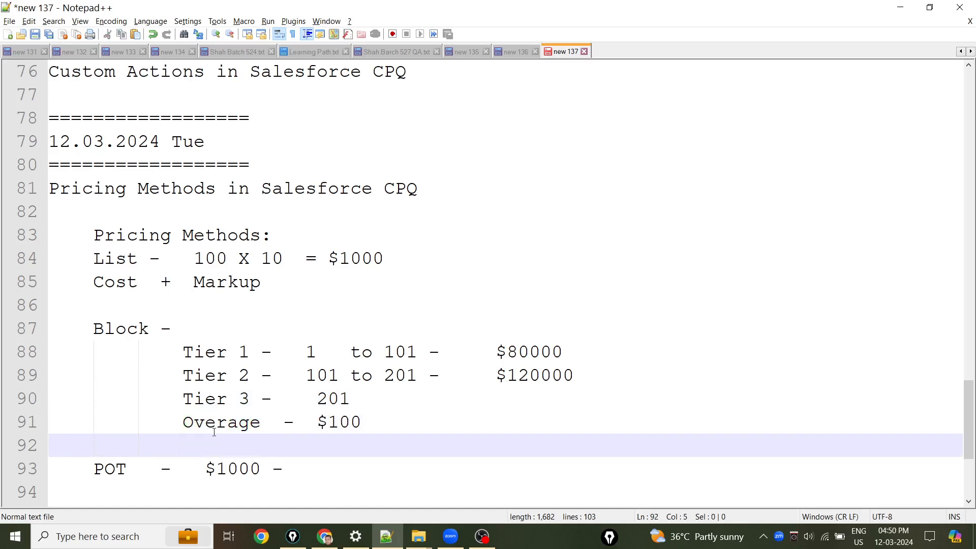
pyautogui.moveTo(184, 422); pyautogui.dragTo(265, 424)
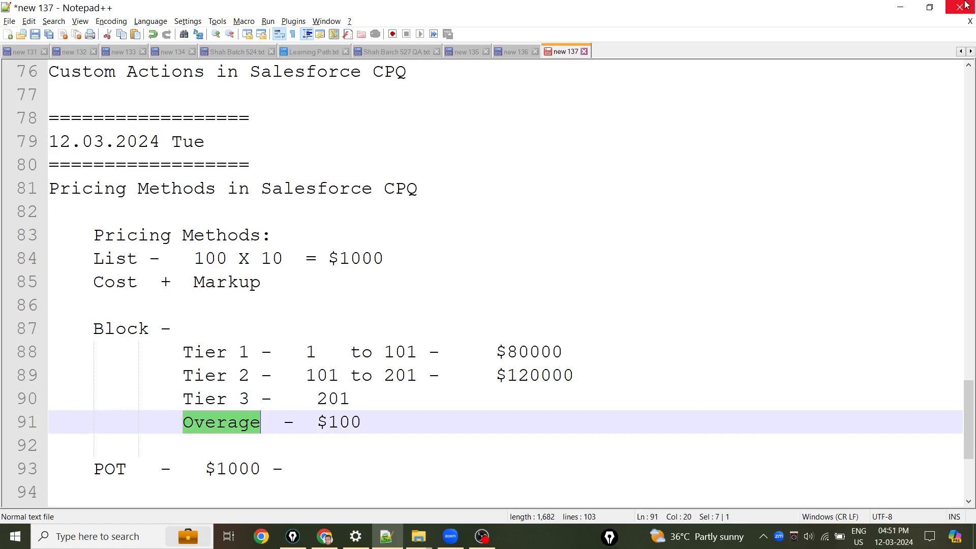
# Switch back to Salesforce and open the Block Prices editor for all block prices of the Shah Refrigerator product
pyautogui.click(900, 7)
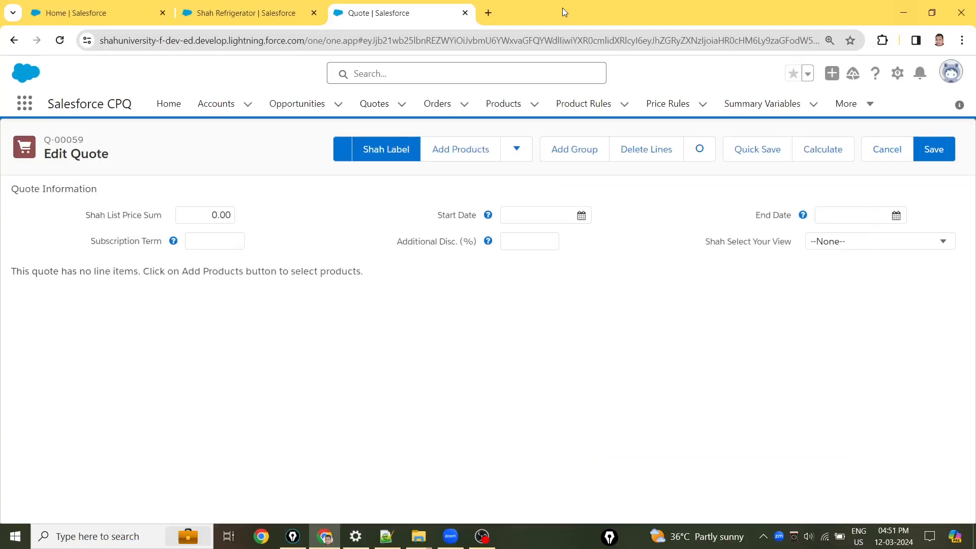
pyautogui.click(224, 13)
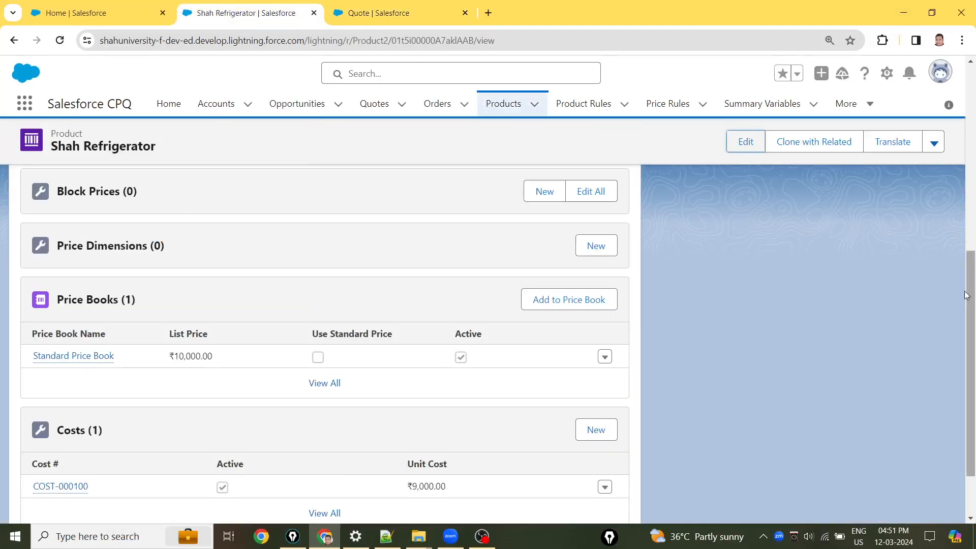
pyautogui.moveTo(969, 293); pyautogui.dragTo(974, 395)
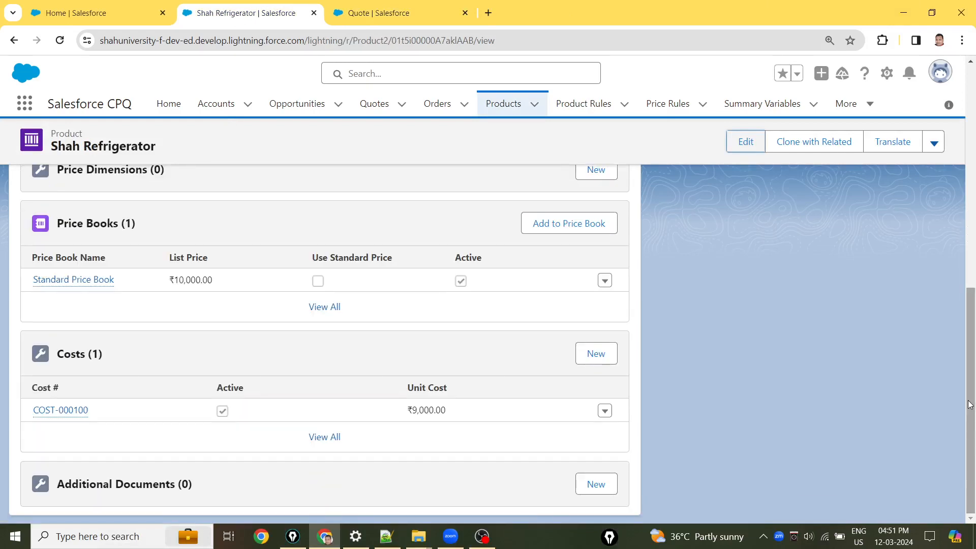
pyautogui.moveTo(968, 403); pyautogui.dragTo(966, 307)
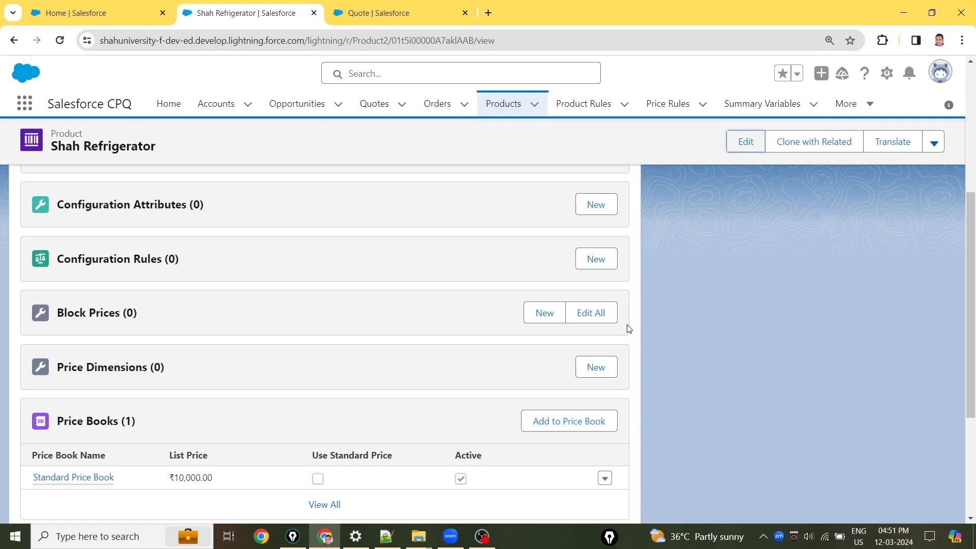
pyautogui.click(586, 314)
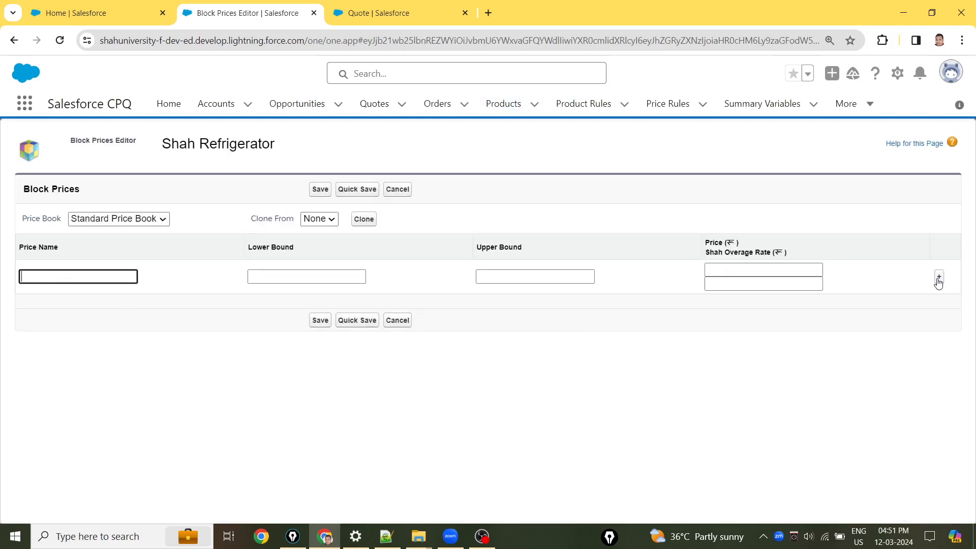
# Examine the Price and Shah Overage Rate entry fields and the Block Prices heading in the Shah Refrigerator block price editor
pyautogui.click(95, 275)
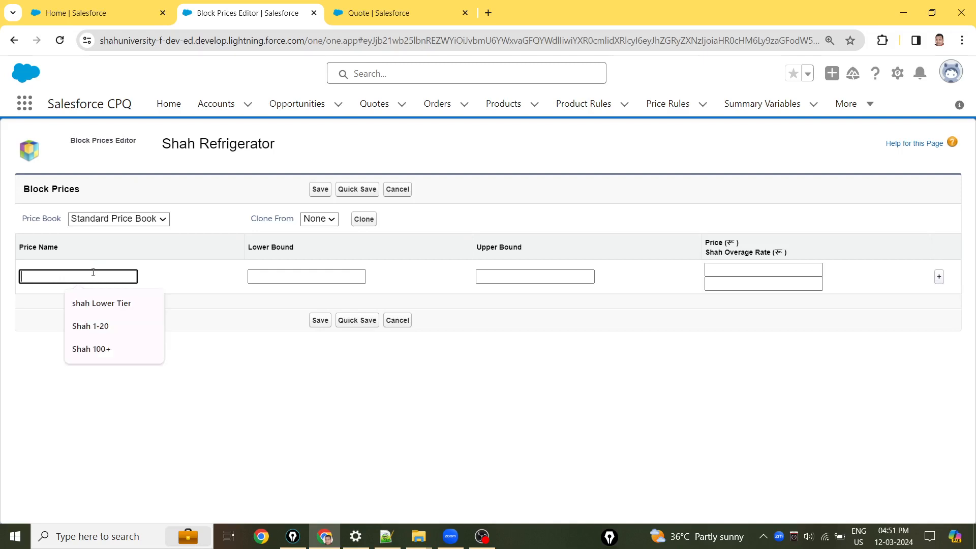
pyautogui.moveTo(706, 253); pyautogui.dragTo(781, 261)
pyautogui.click(819, 248)
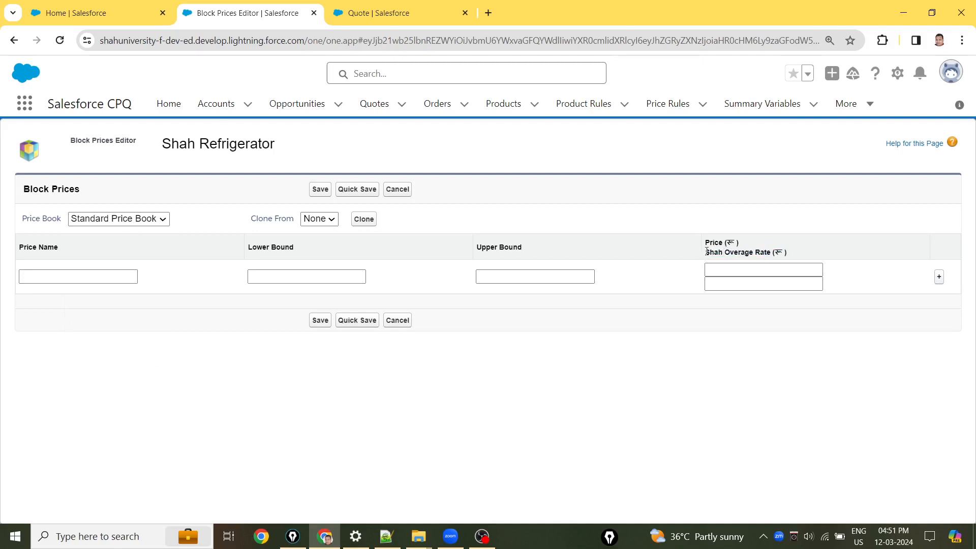
pyautogui.moveTo(708, 251); pyautogui.dragTo(792, 255)
pyautogui.click(807, 236)
pyautogui.moveTo(726, 252); pyautogui.dragTo(753, 249)
pyautogui.moveTo(725, 252); pyautogui.dragTo(765, 251)
pyautogui.click(776, 251)
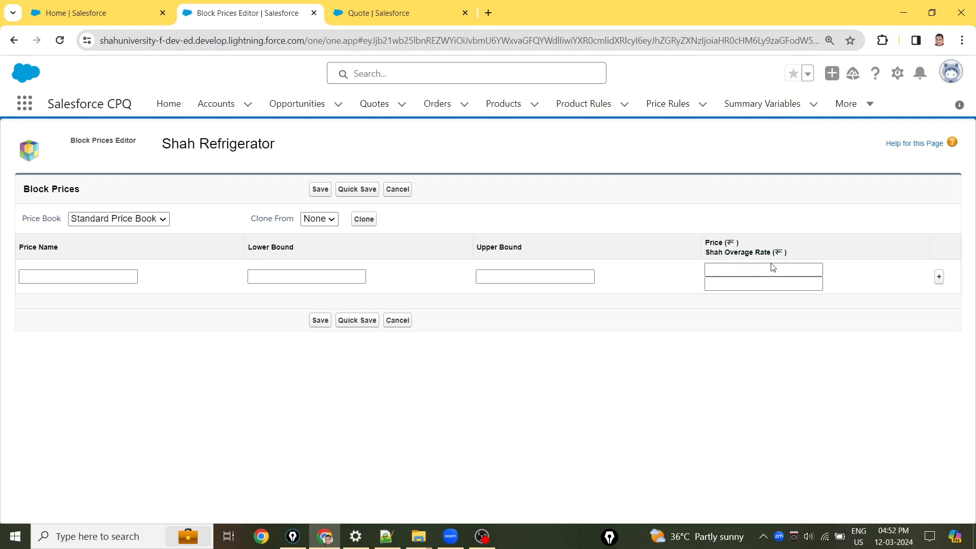
pyautogui.click(744, 285)
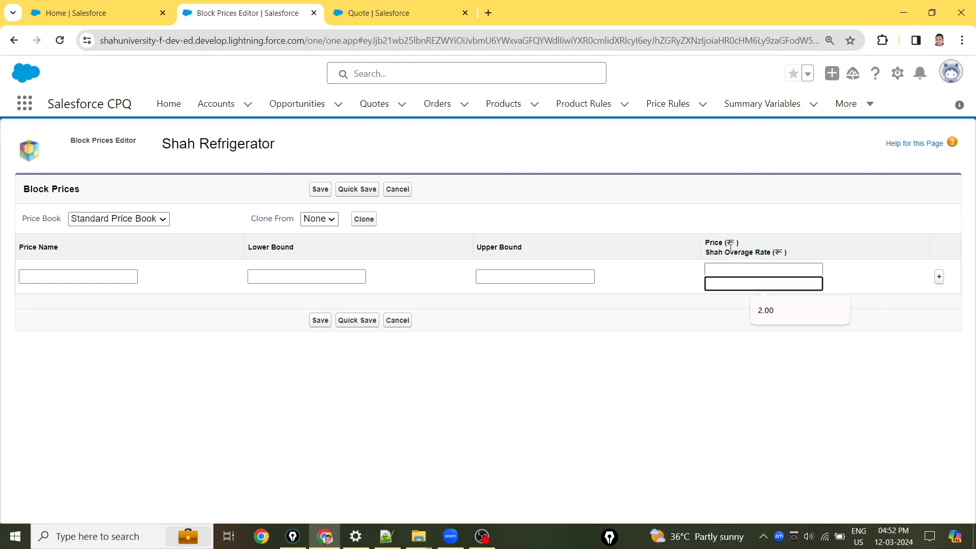
pyautogui.moveTo(726, 252); pyautogui.dragTo(767, 250)
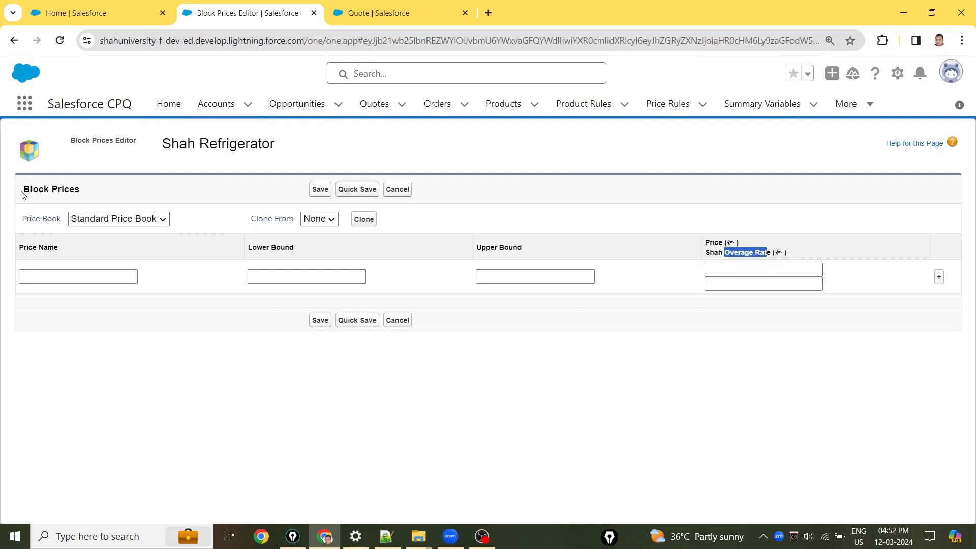
pyautogui.moveTo(22, 190); pyautogui.dragTo(73, 194)
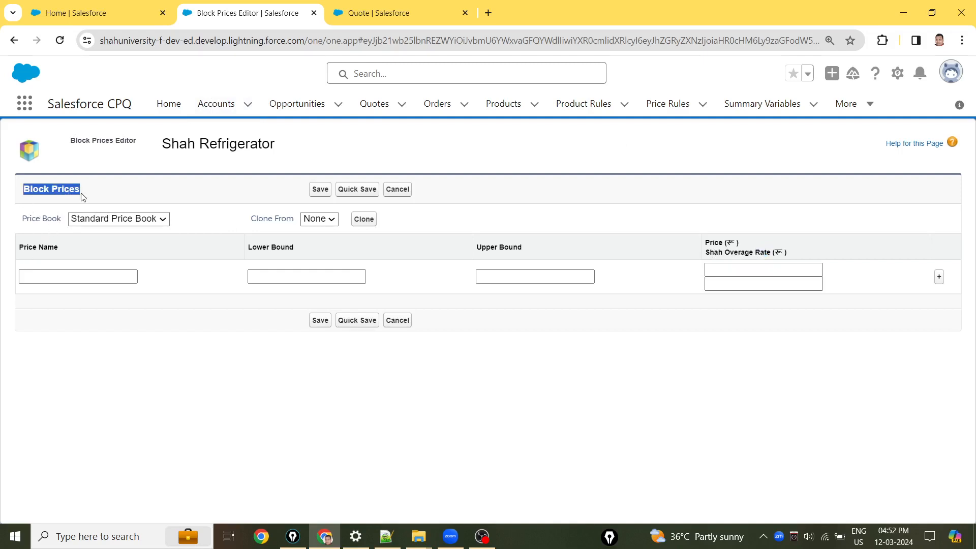
# Search Setup's Object Manager for "block" and examine the Block Price object's API name
pyautogui.click(95, 20)
pyautogui.click(194, 104)
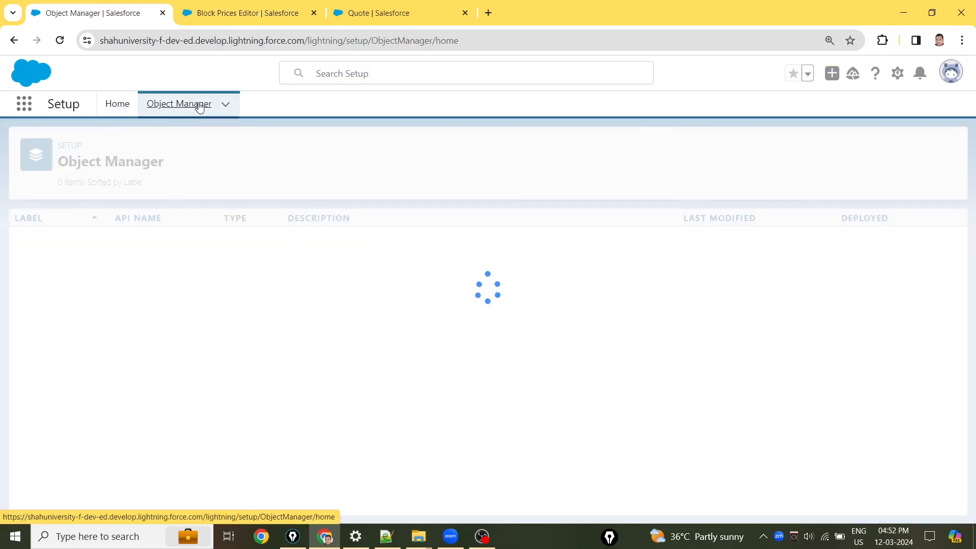
pyautogui.click(720, 151)
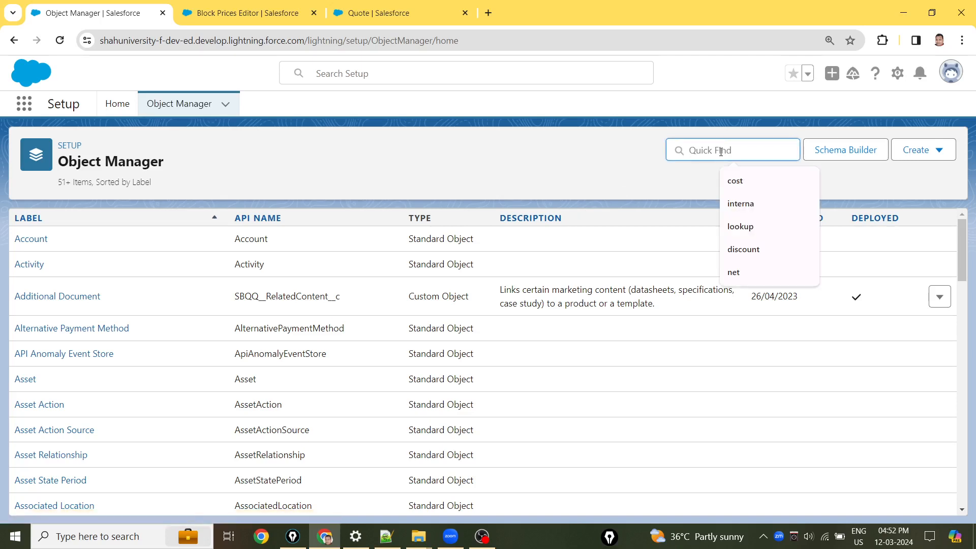
pyautogui.write('block')
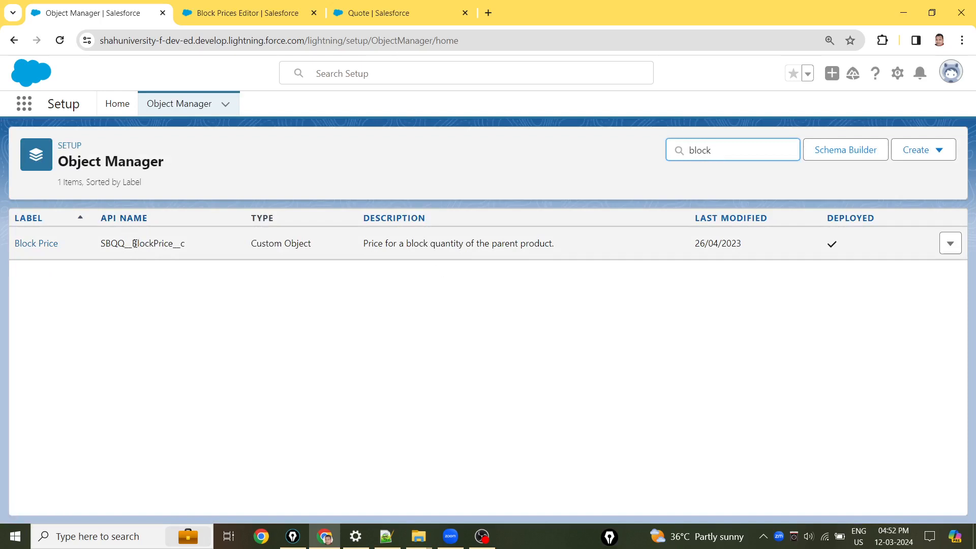
pyautogui.moveTo(133, 242); pyautogui.dragTo(188, 237)
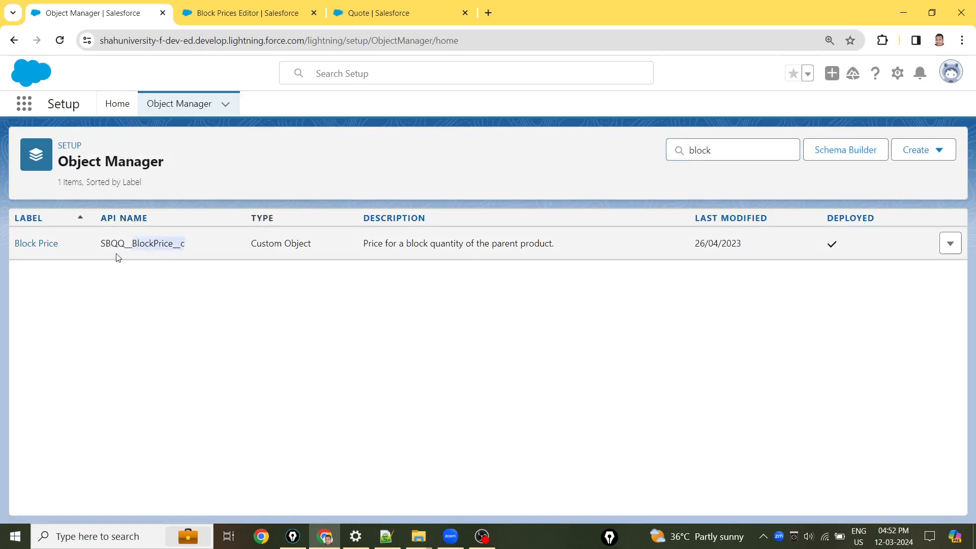
pyautogui.moveTo(101, 244); pyautogui.dragTo(130, 247)
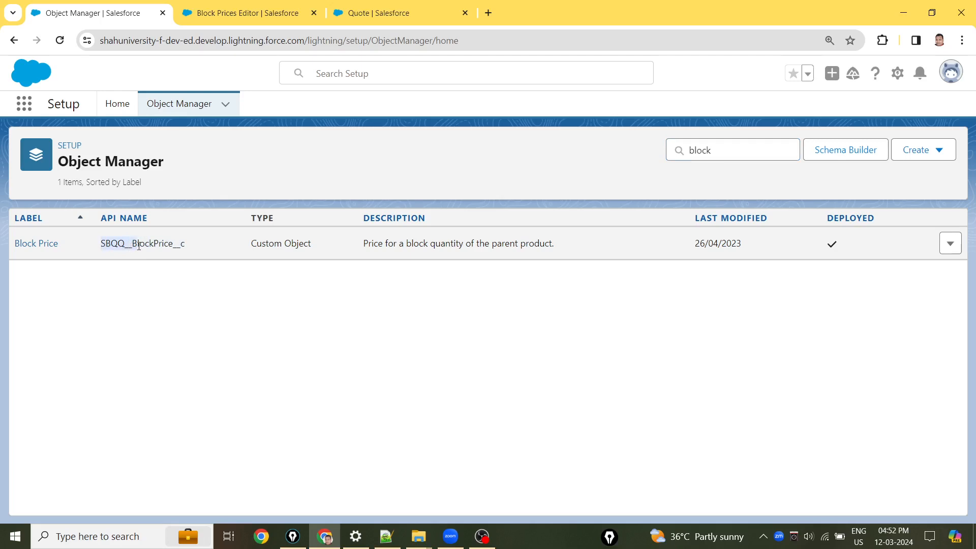
# Open the Block Price object's Fields & Relationships and examine the field name of Shah Overage Rate
pyautogui.click(53, 244)
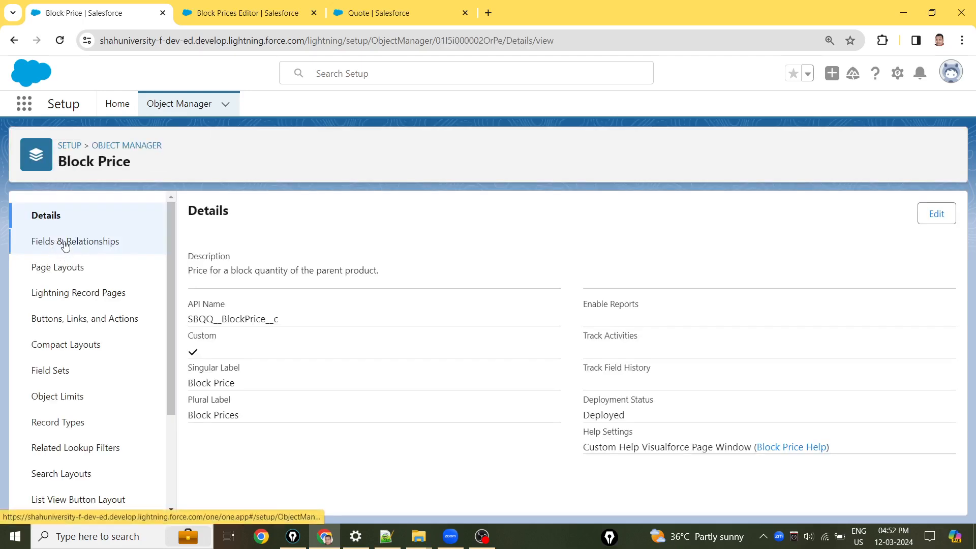
pyautogui.click(65, 245)
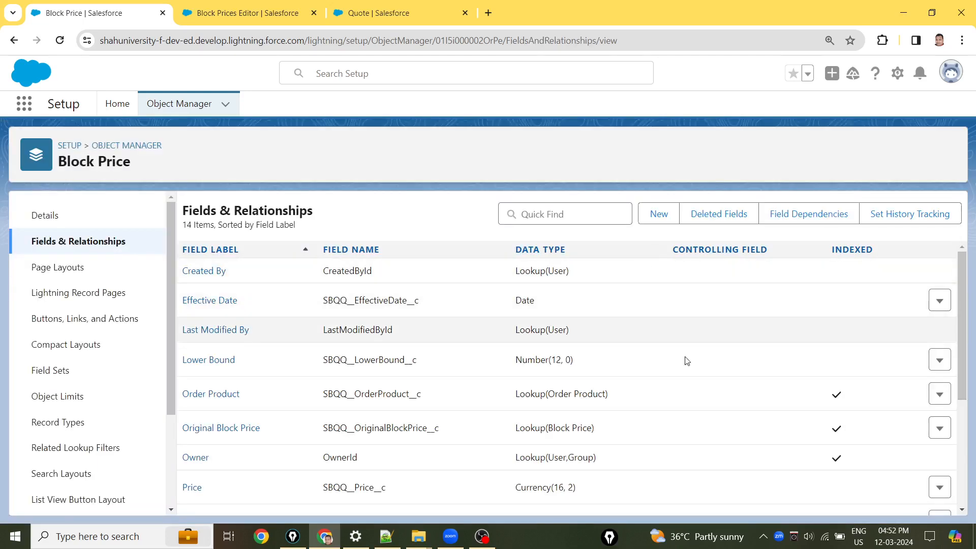
pyautogui.moveTo(964, 315); pyautogui.dragTo(974, 423)
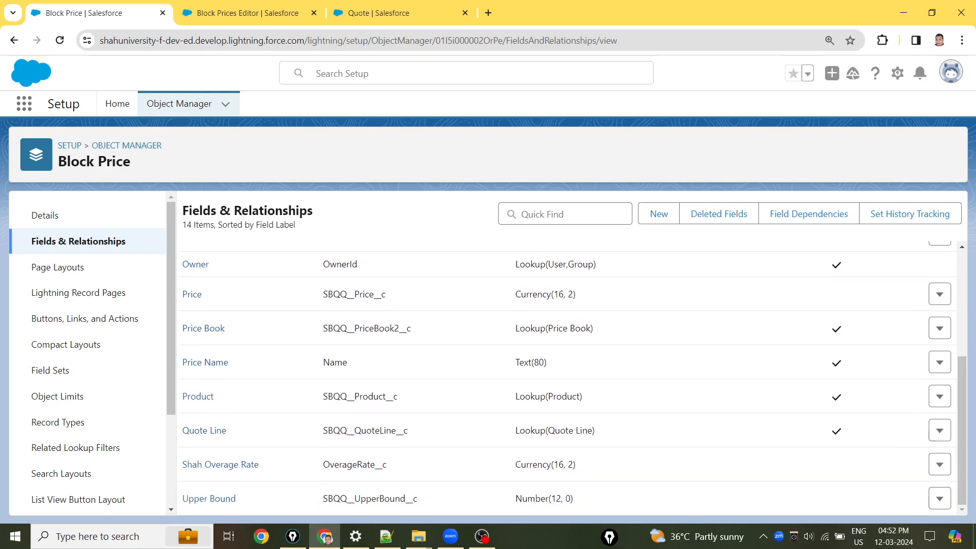
pyautogui.moveTo(323, 465); pyautogui.dragTo(387, 458)
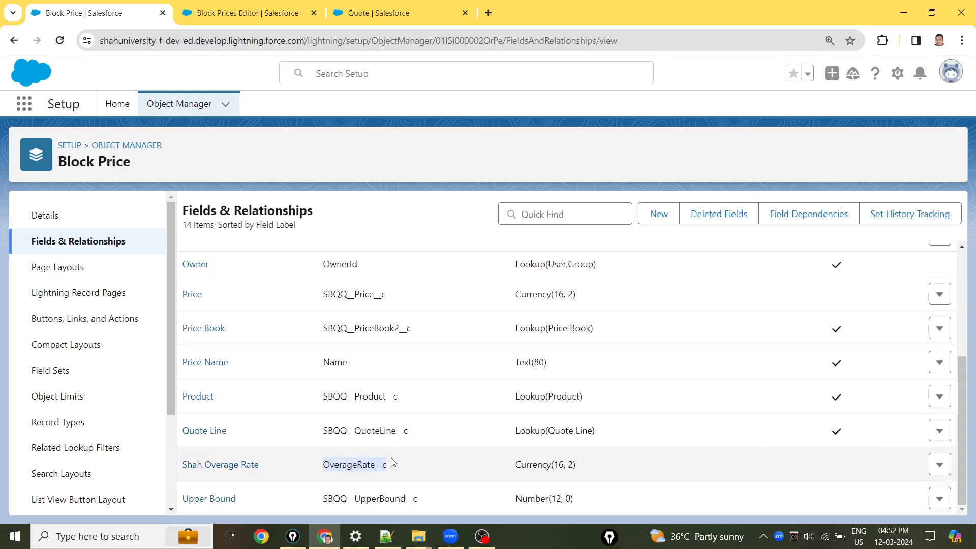
pyautogui.click(392, 456)
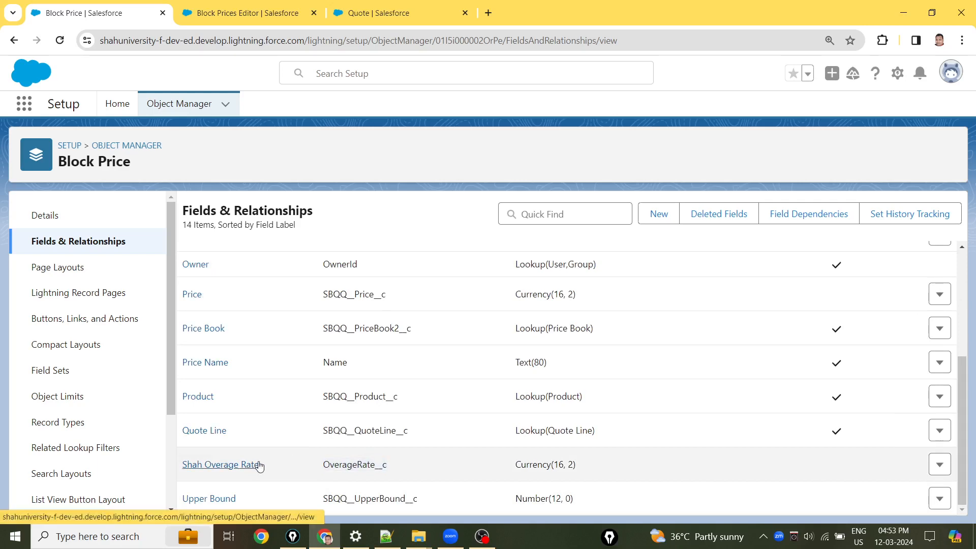
# Box the Shah Overage Rate label and the OverageRate__c field name with the screen annotation pen, and clear the drawing
pyautogui.hotkey('ctrl', 'shift', '3')
pyautogui.moveTo(277, 442)
pyautogui.mouseDown()
pyautogui.moveTo(281, 468)
pyautogui.moveTo(264, 491)
pyautogui.mouseUp()
pyautogui.moveTo(278, 439); pyautogui.dragTo(318, 491)
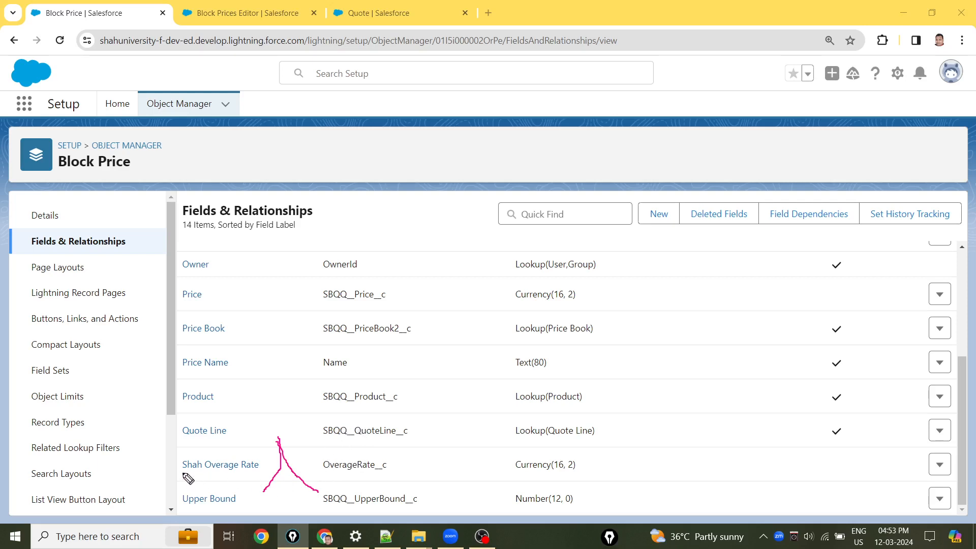
pyautogui.moveTo(183, 474)
pyautogui.mouseDown()
pyautogui.moveTo(265, 479)
pyautogui.moveTo(183, 477)
pyautogui.moveTo(177, 446)
pyautogui.moveTo(264, 436)
pyautogui.moveTo(270, 483)
pyautogui.moveTo(258, 391)
pyautogui.mouseUp()
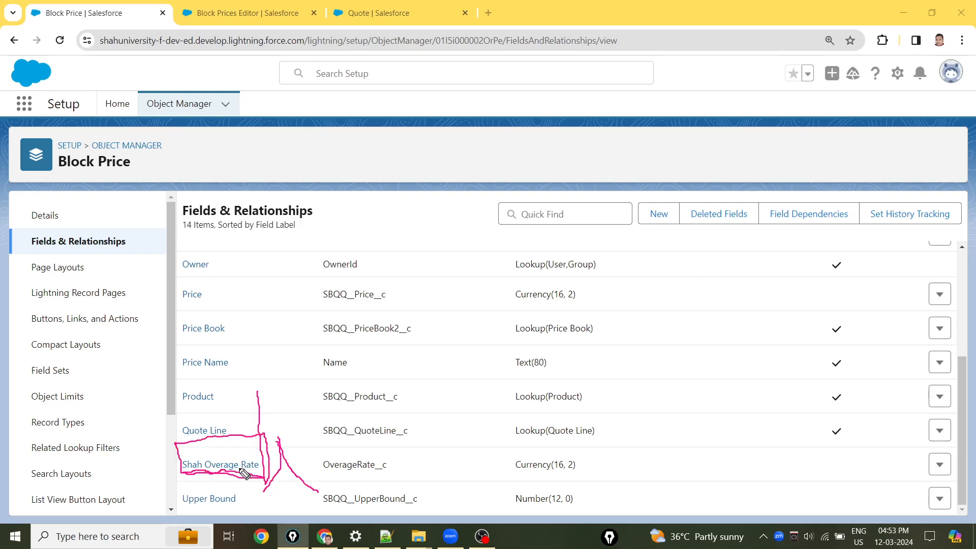
pyautogui.moveTo(363, 452)
pyautogui.mouseDown()
pyautogui.moveTo(316, 460)
pyautogui.moveTo(333, 480)
pyautogui.moveTo(403, 475)
pyautogui.moveTo(384, 444)
pyautogui.moveTo(340, 451)
pyautogui.mouseUp()
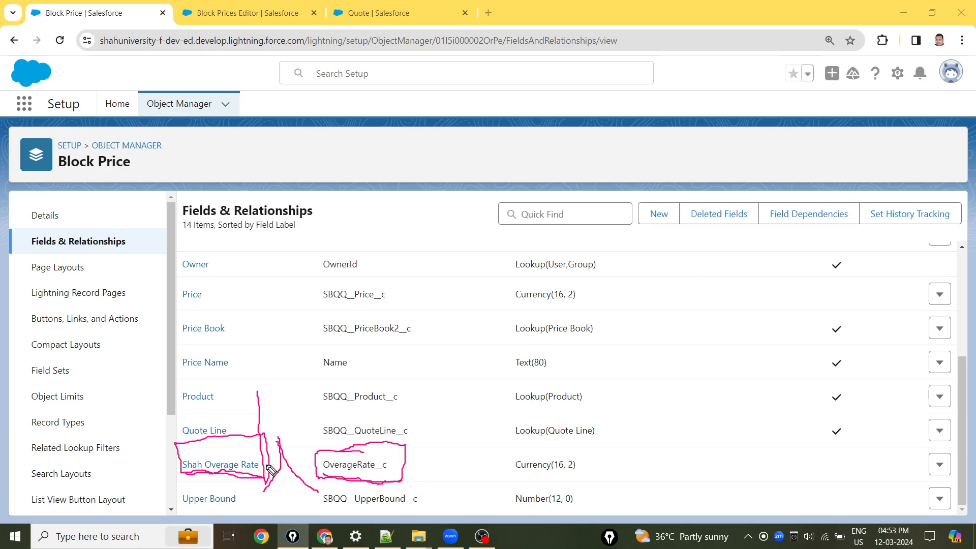
pyautogui.hotkey('ctrl', 'shift', '7')
# Draw a dividing line, underline the Shah Overage Rate label and the OverageRate__c name, and erase the annotations
pyautogui.moveTo(270, 393); pyautogui.dragTo(294, 507)
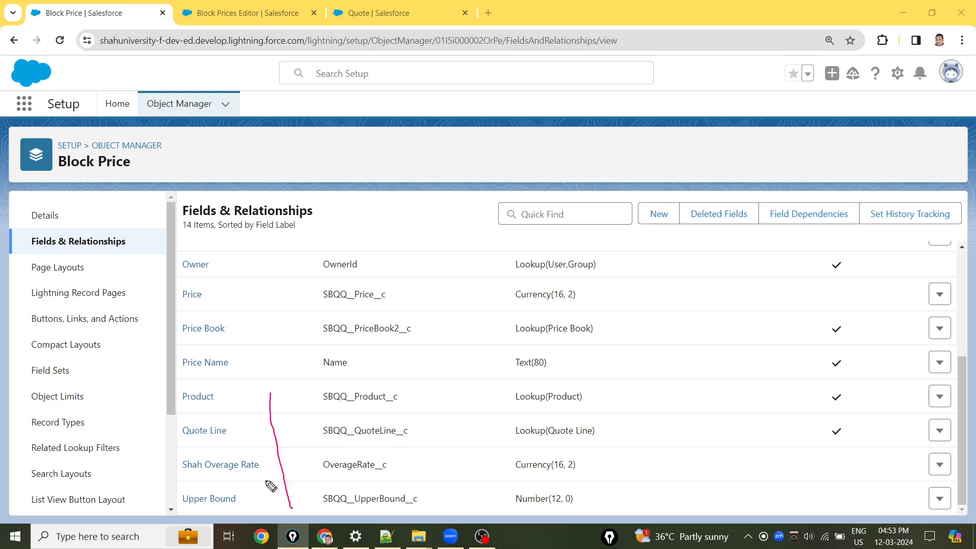
pyautogui.moveTo(264, 477); pyautogui.dragTo(184, 473)
pyautogui.moveTo(322, 477); pyautogui.dragTo(394, 474)
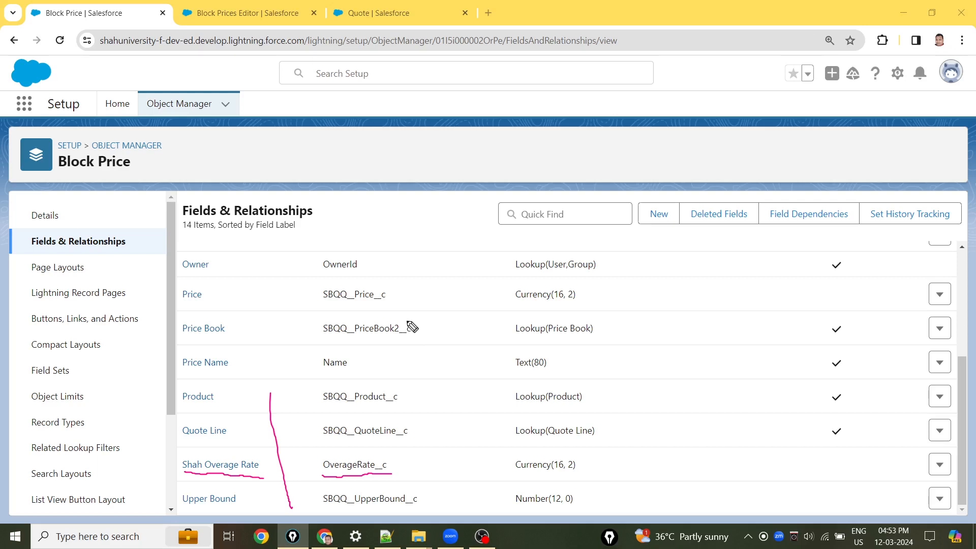
pyautogui.hotkey('ctrl', 'shift', '7')
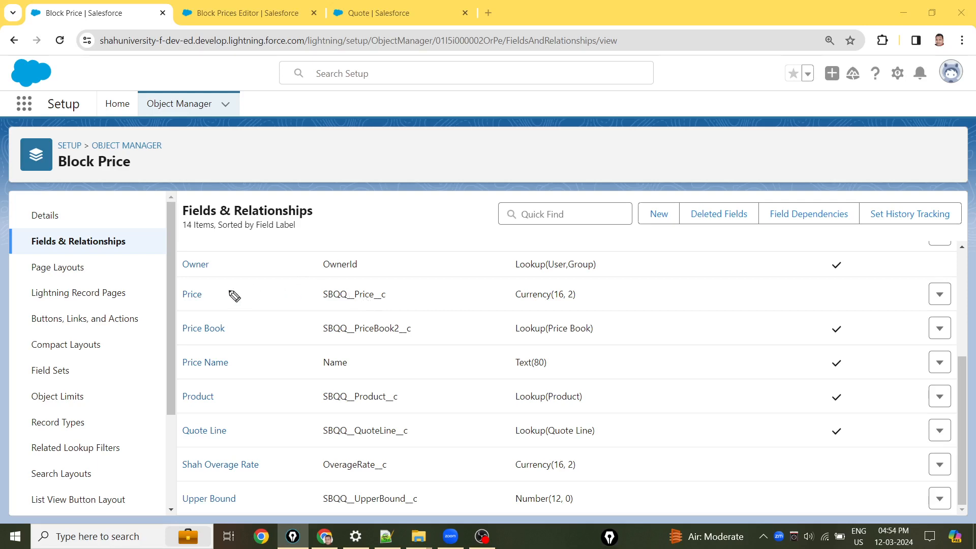
# Circle the Shah Overage Rate label, frame the OverageRate__c field name, and leave screen annotation
pyautogui.moveTo(276, 418); pyautogui.dragTo(272, 499)
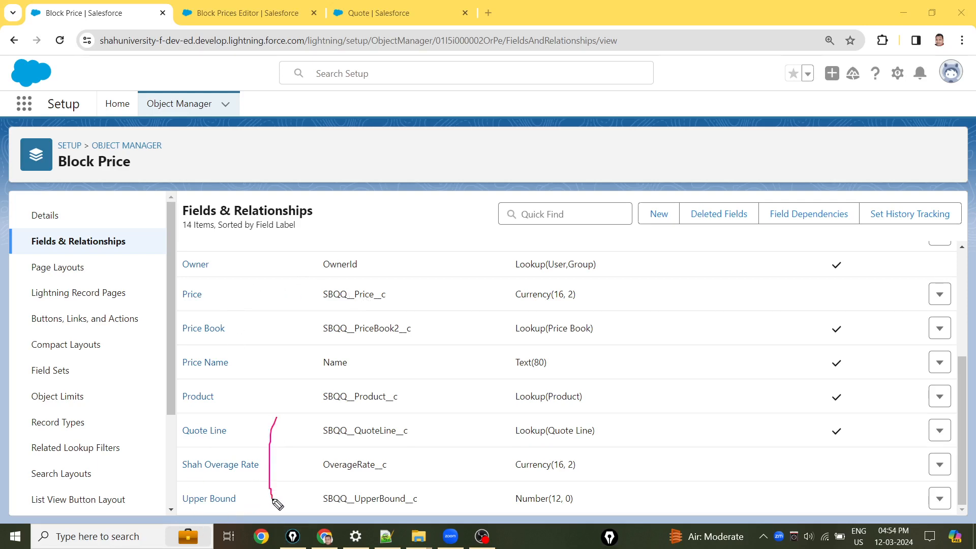
pyautogui.moveTo(260, 466)
pyautogui.mouseDown()
pyautogui.moveTo(177, 474)
pyautogui.moveTo(239, 442)
pyautogui.moveTo(262, 468)
pyautogui.mouseUp()
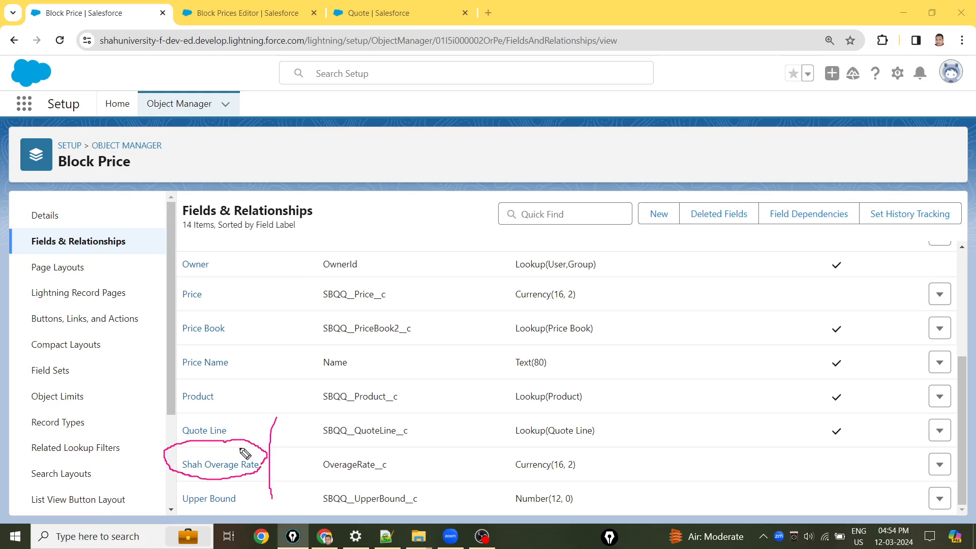
pyautogui.moveTo(370, 450)
pyautogui.mouseDown()
pyautogui.moveTo(315, 449)
pyautogui.moveTo(395, 486)
pyautogui.moveTo(420, 462)
pyautogui.moveTo(320, 443)
pyautogui.mouseUp()
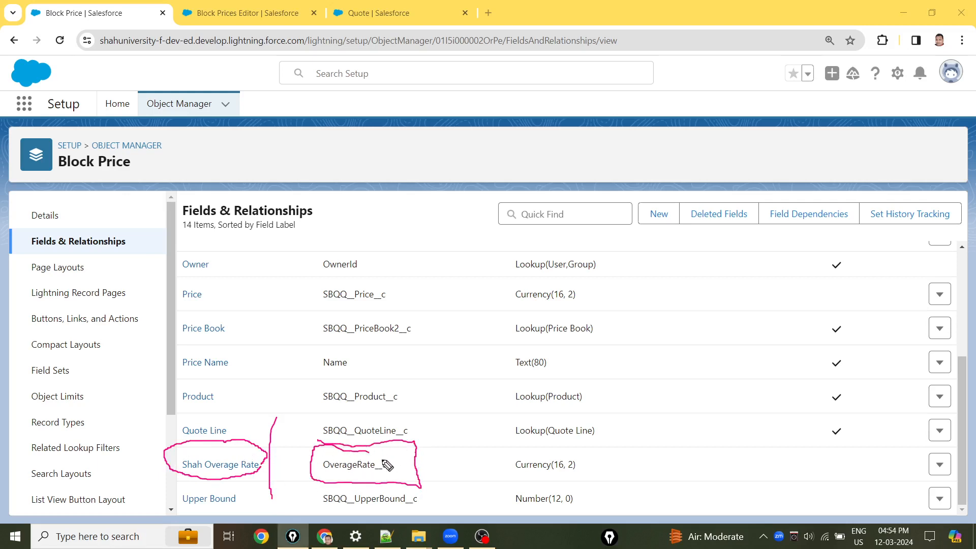
pyautogui.moveTo(379, 457); pyautogui.dragTo(403, 421)
pyautogui.press('Escape')
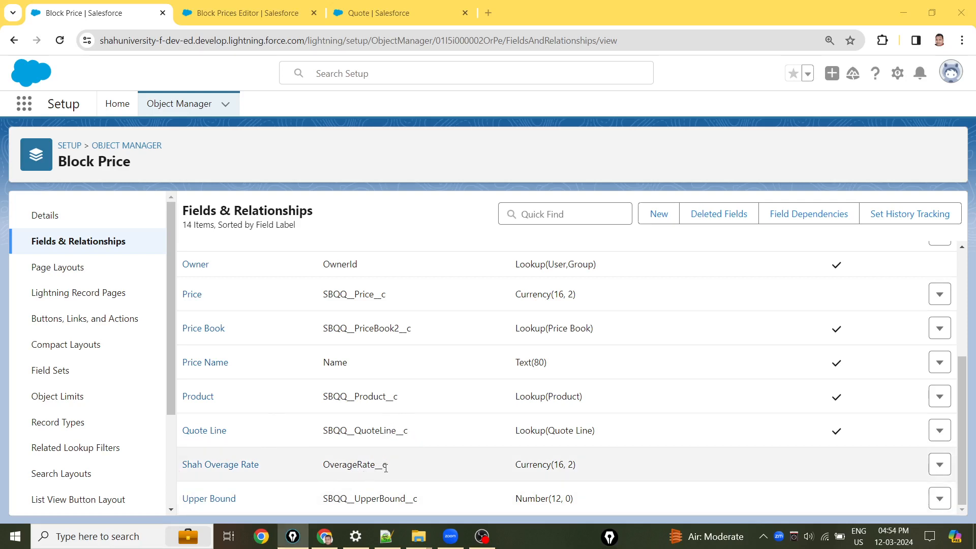
# Compare the OverageRate__c field name with the Shah Overage Rate heading in the Block Prices editor
pyautogui.moveTo(392, 466); pyautogui.dragTo(323, 465)
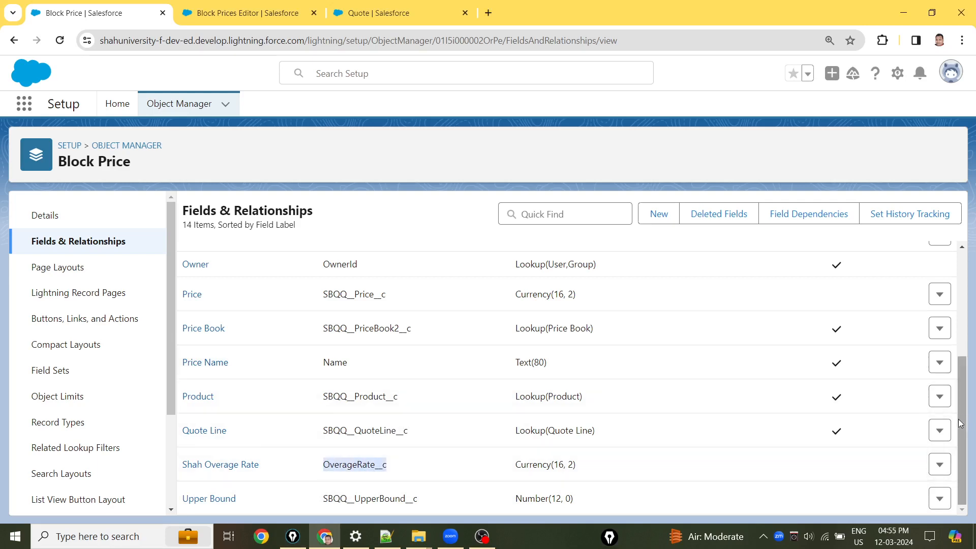
pyautogui.moveTo(963, 422); pyautogui.dragTo(963, 318)
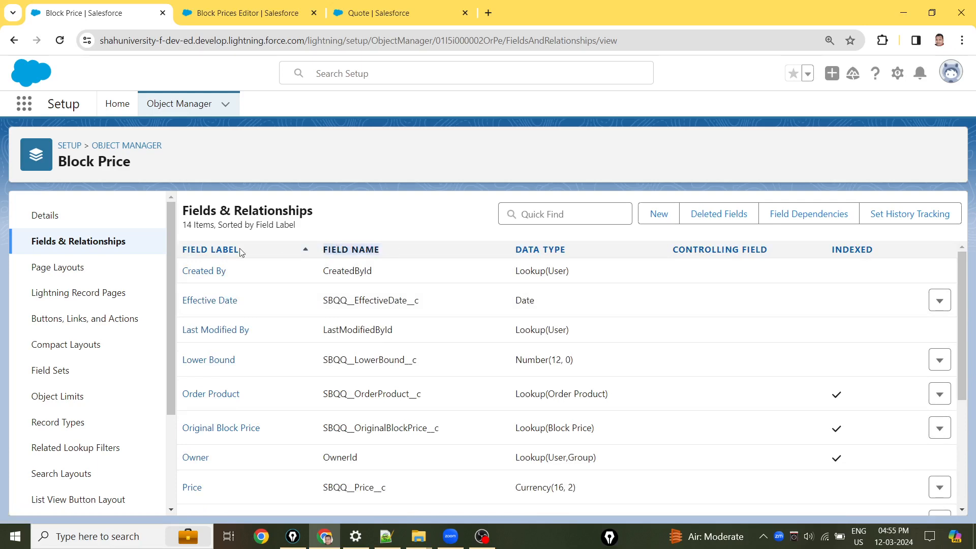
pyautogui.click(239, 12)
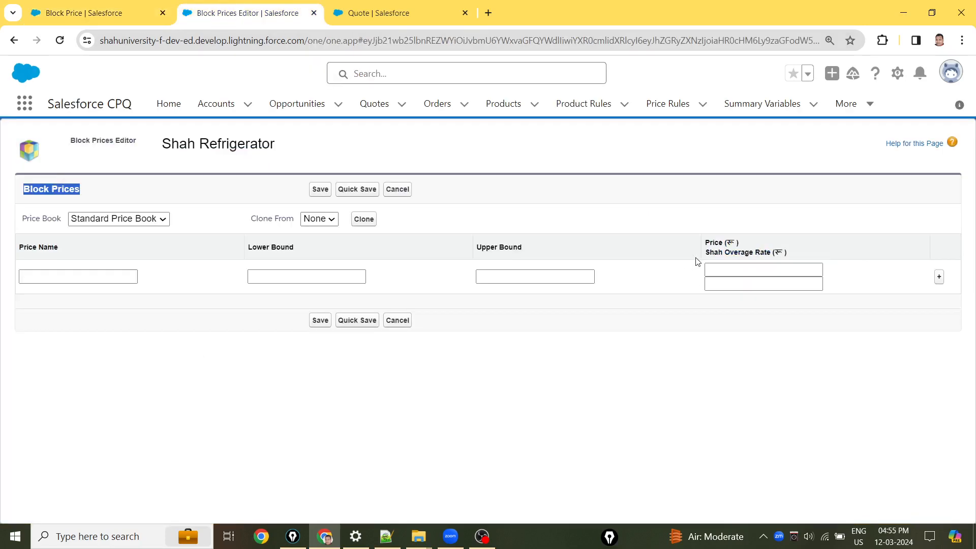
pyautogui.click(85, 190)
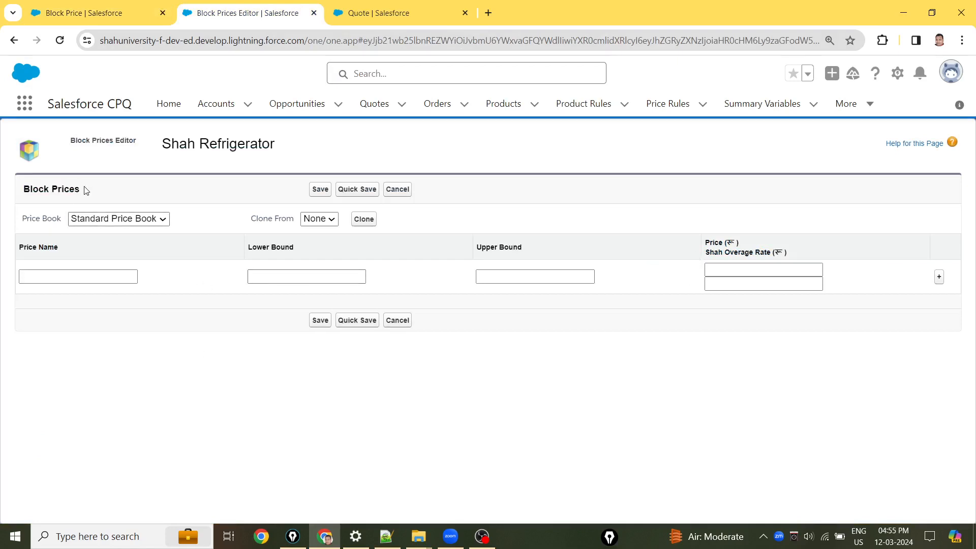
pyautogui.moveTo(704, 256); pyautogui.dragTo(829, 251)
pyautogui.click(733, 262)
pyautogui.moveTo(705, 257); pyautogui.dragTo(777, 251)
pyautogui.click(808, 247)
# Search the Block Price fields for "overa" to check the overage field's API name, and return to the Block Prices editor
pyautogui.click(101, 14)
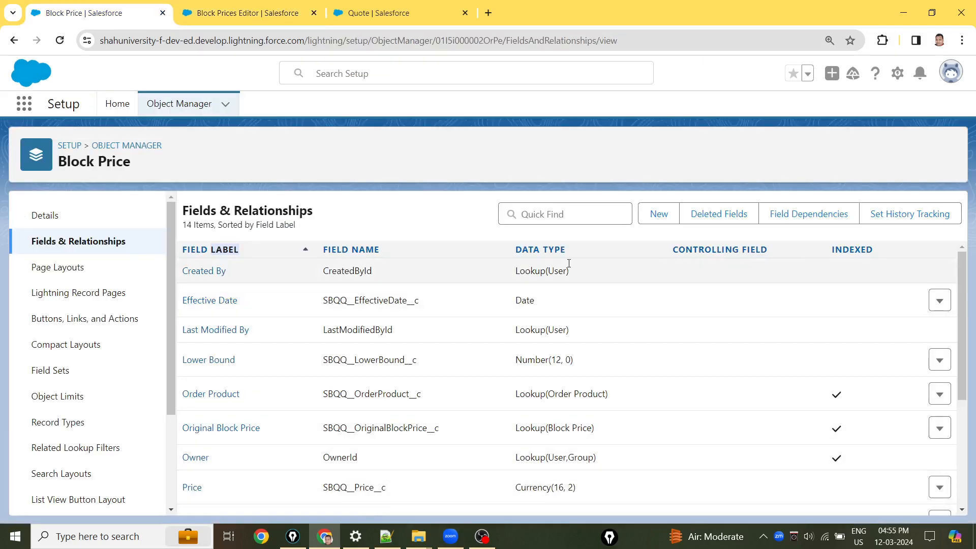
pyautogui.click(578, 215)
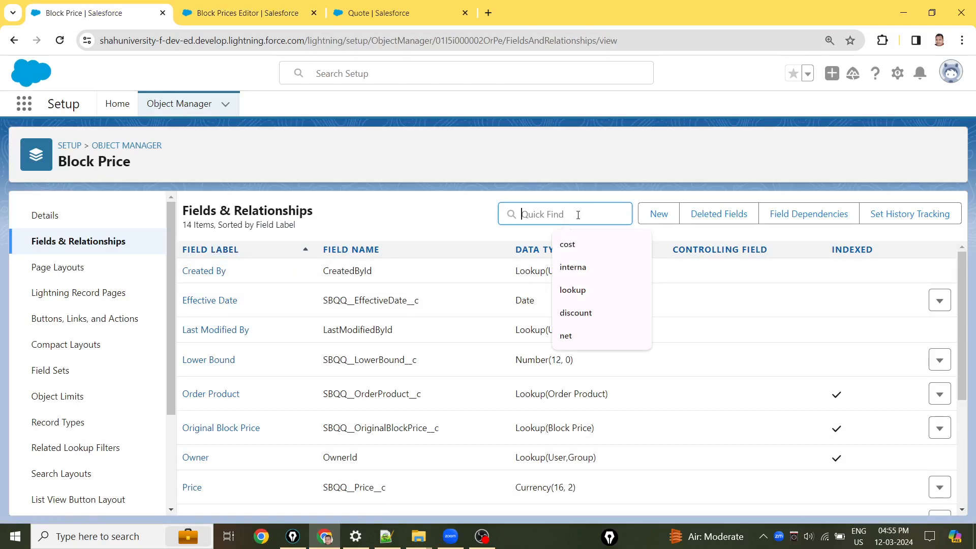
pyautogui.write('overa')
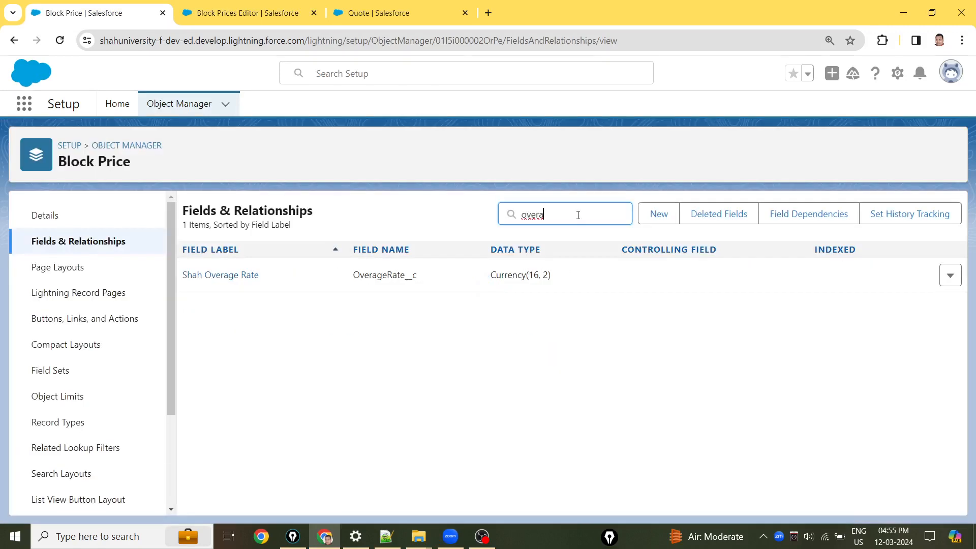
pyautogui.moveTo(354, 277); pyautogui.dragTo(417, 278)
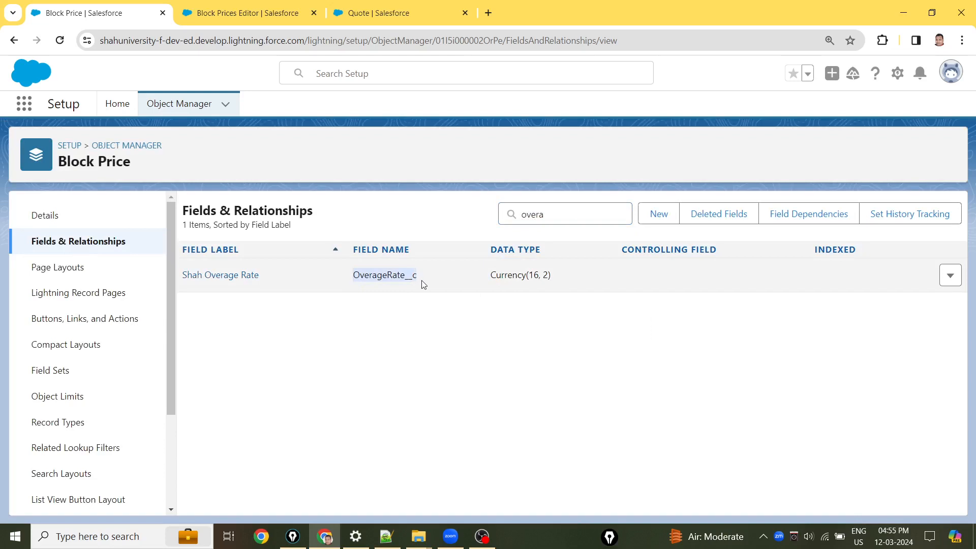
pyautogui.click(271, 7)
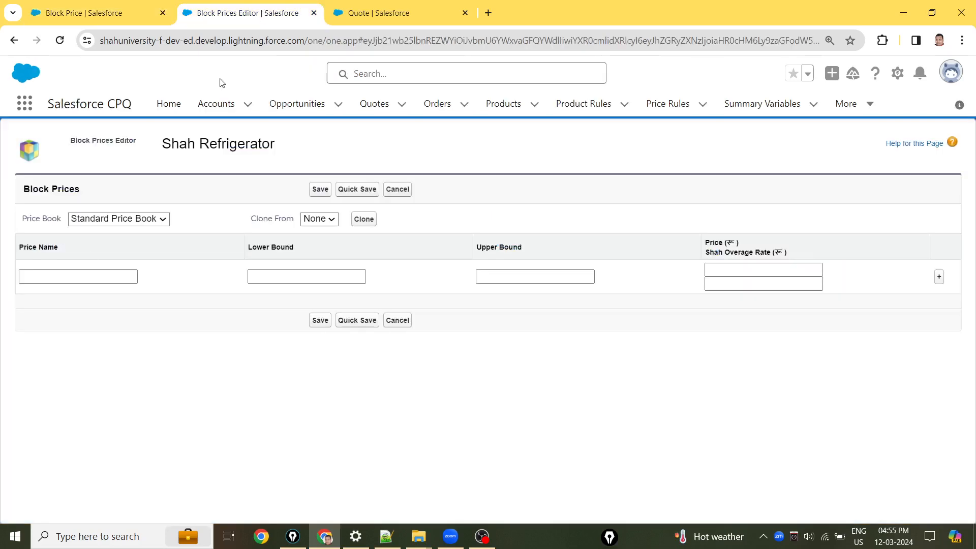
# Name the first block price tier "Shah 1 to 100" and set its lower bound to 1 and upper bound to 101
pyautogui.click(56, 276)
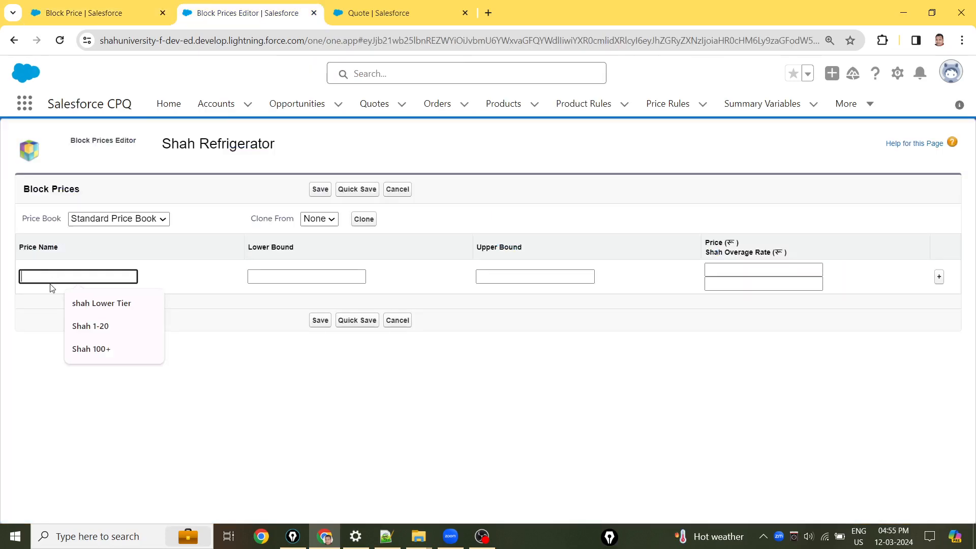
pyautogui.write('Shah 1 to 100')
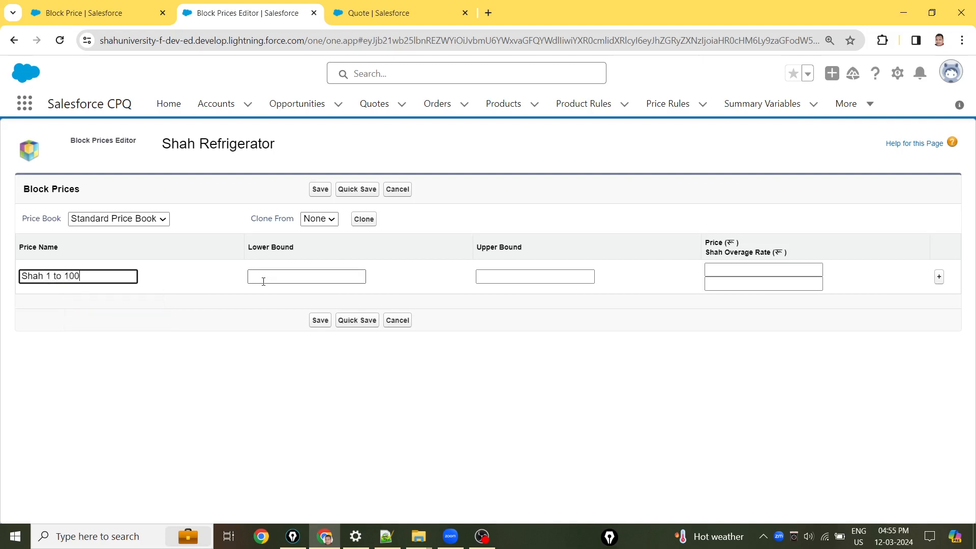
pyautogui.click(264, 281)
pyautogui.write('1')
pyautogui.click(533, 278)
pyautogui.write('1')
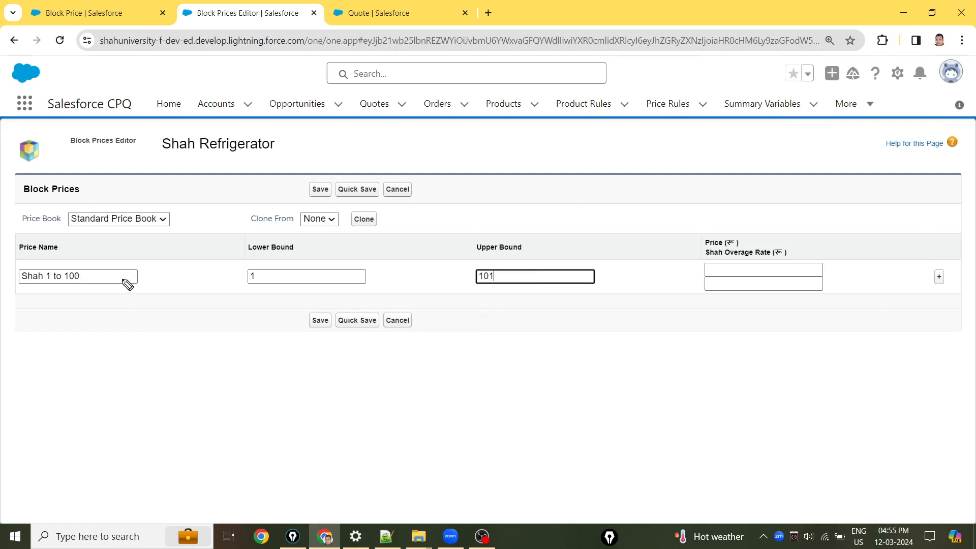
# Mark the first tier's upper bound and sweep a line beneath its row with screen annotations, and erase them
pyautogui.moveTo(495, 269)
pyautogui.mouseDown()
pyautogui.moveTo(492, 282)
pyautogui.moveTo(515, 281)
pyautogui.mouseUp()
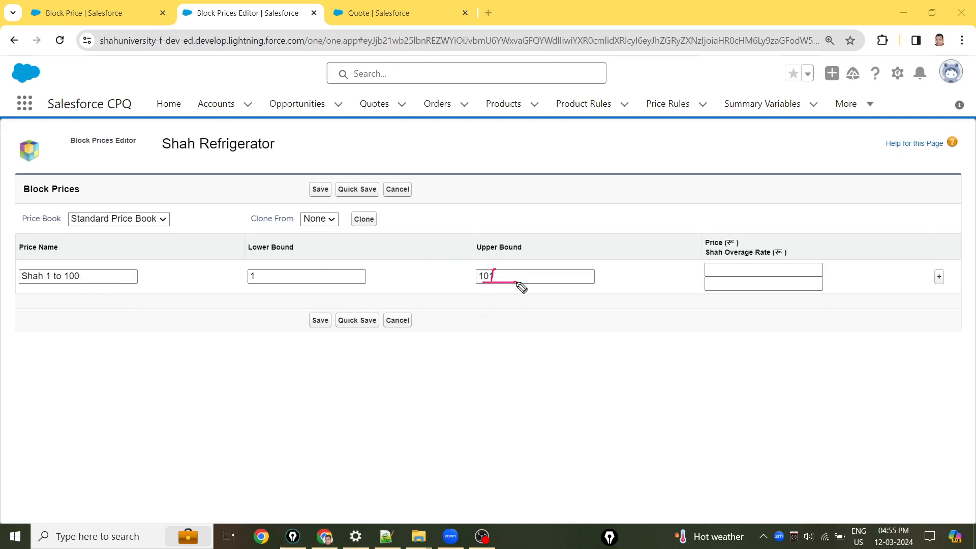
pyautogui.moveTo(336, 283)
pyautogui.mouseDown()
pyautogui.moveTo(204, 299)
pyautogui.moveTo(15, 294)
pyautogui.moveTo(152, 321)
pyautogui.moveTo(746, 305)
pyautogui.mouseUp()
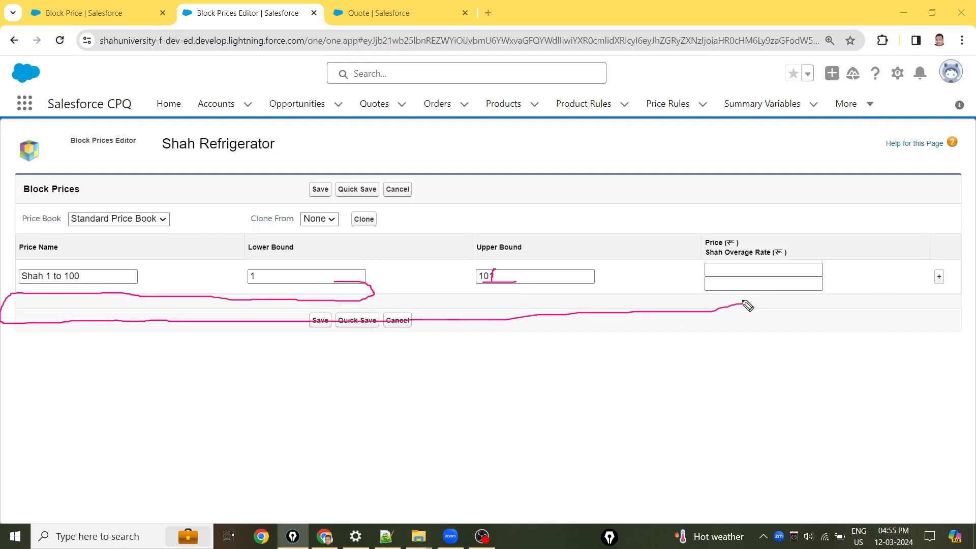
pyautogui.press('Escape')
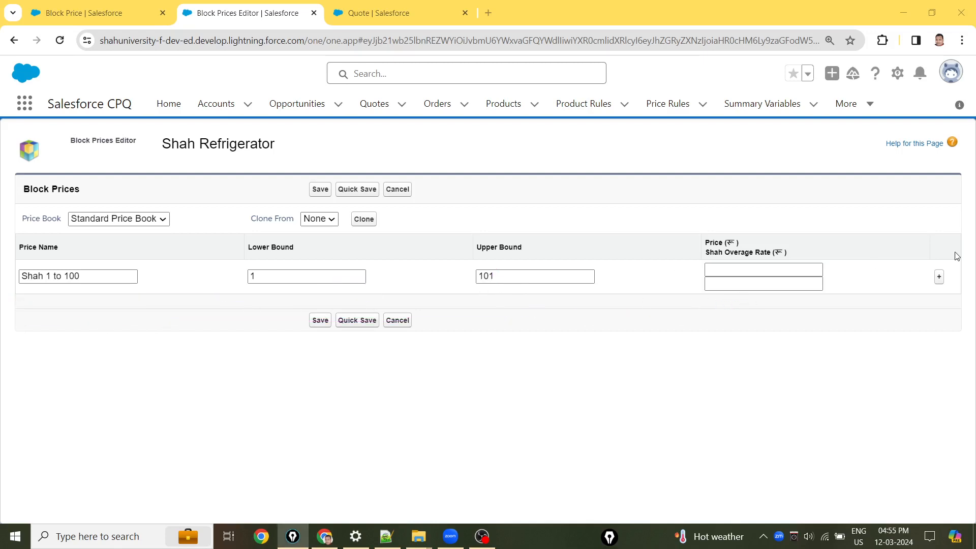
# Add a second block price row named "Shah 101 to 200" with a lower bound of 101
pyautogui.click(939, 278)
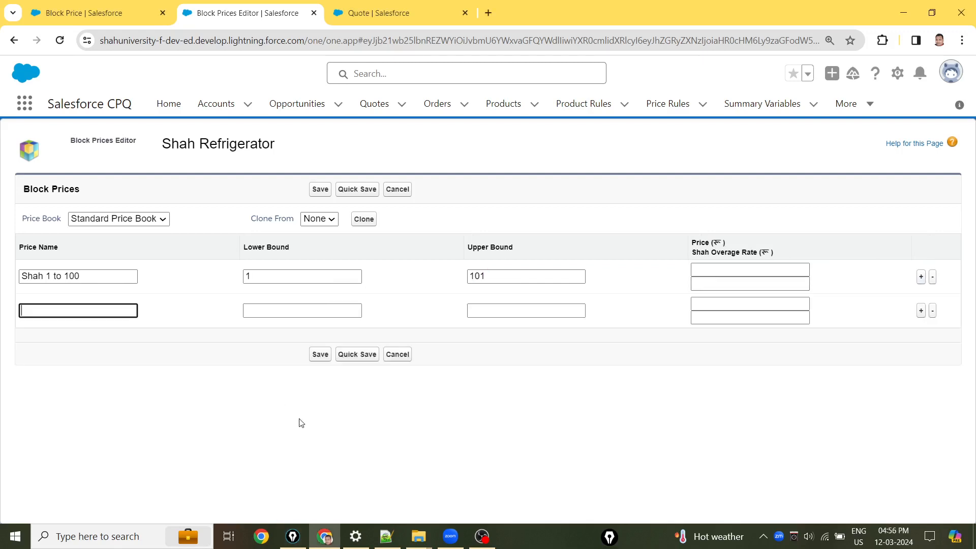
pyautogui.click(79, 308)
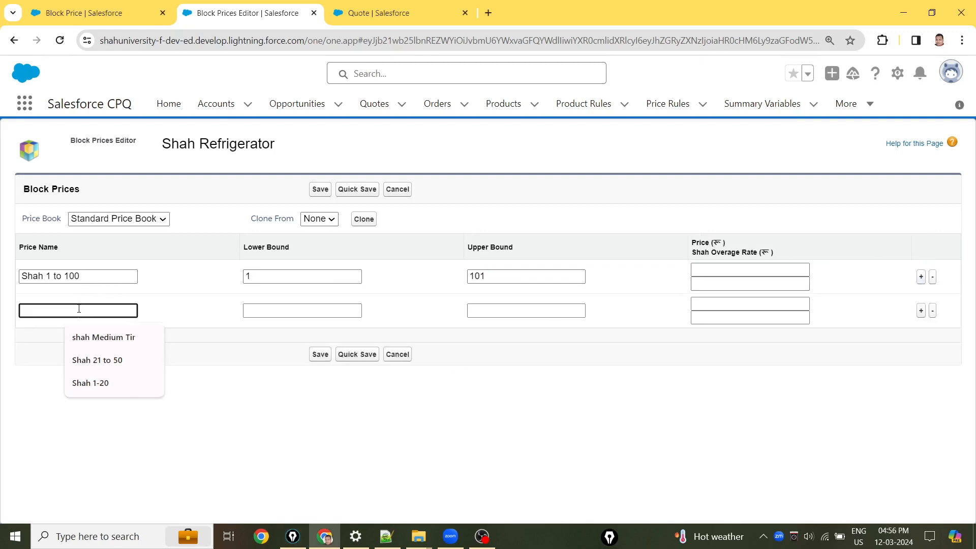
pyautogui.write('Shah 101 to 200')
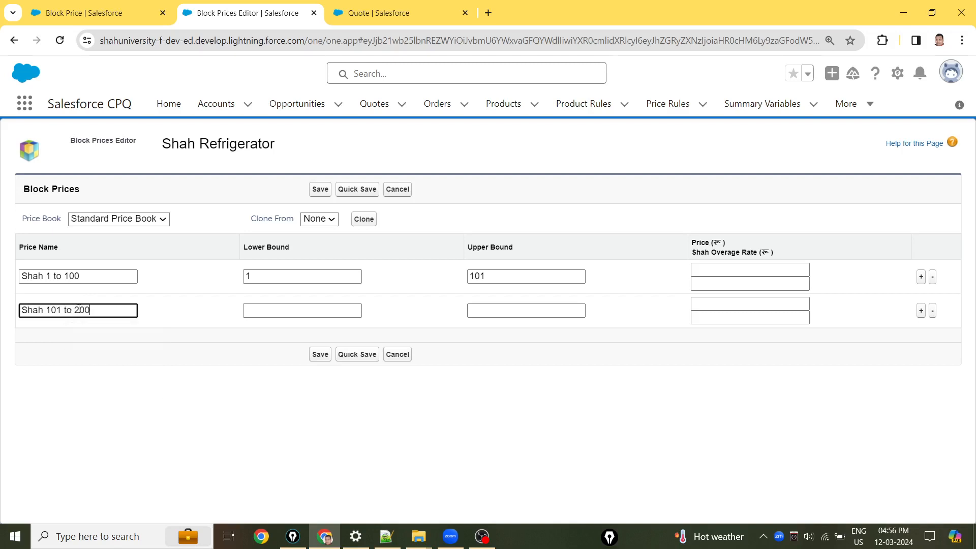
pyautogui.press('Tab')
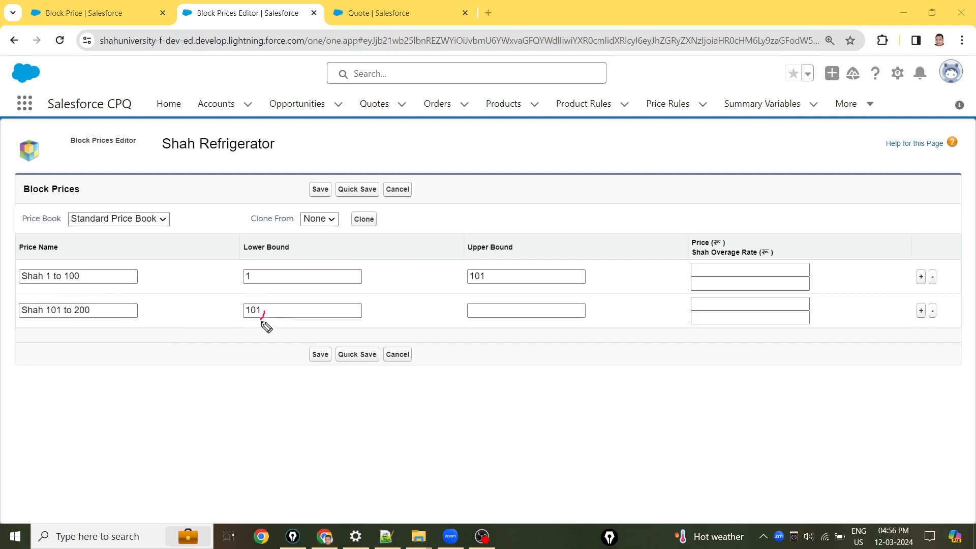
# Annotate how the first tier's upper bound of 101 carries over to the second tier's lower bound
pyautogui.moveTo(261, 321); pyautogui.dragTo(259, 328)
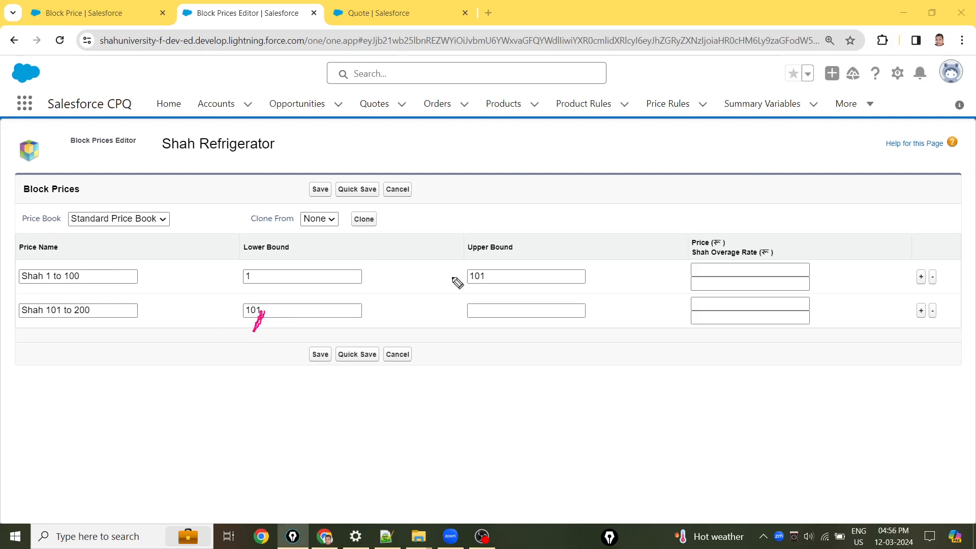
pyautogui.moveTo(496, 273)
pyautogui.mouseDown()
pyautogui.moveTo(482, 279)
pyautogui.moveTo(499, 273)
pyautogui.moveTo(492, 267)
pyautogui.mouseUp()
pyautogui.moveTo(438, 282); pyautogui.dragTo(287, 328)
pyautogui.moveTo(287, 328); pyautogui.dragTo(305, 324)
pyautogui.moveTo(505, 274); pyautogui.dragTo(118, 260)
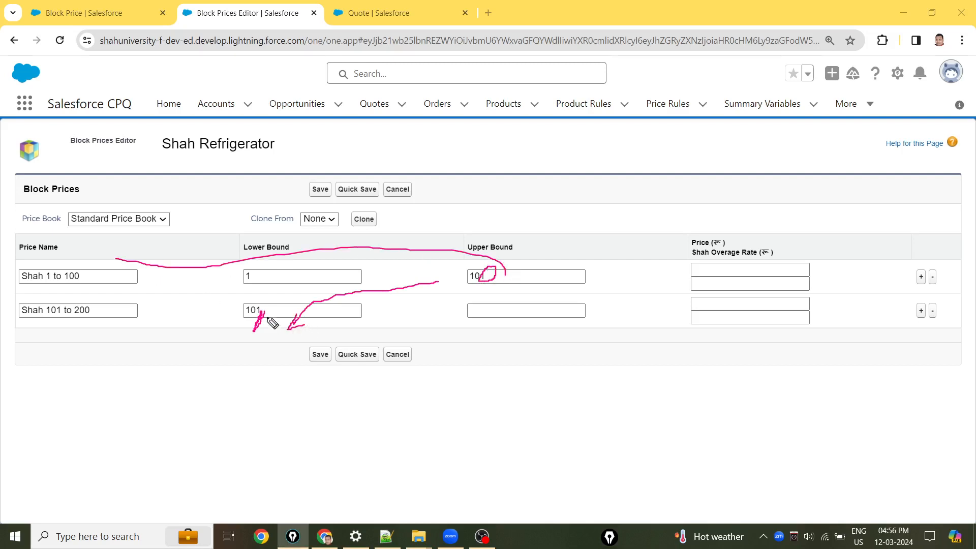
pyautogui.moveTo(268, 303)
pyautogui.mouseDown()
pyautogui.moveTo(227, 314)
pyautogui.moveTo(265, 306)
pyautogui.mouseUp()
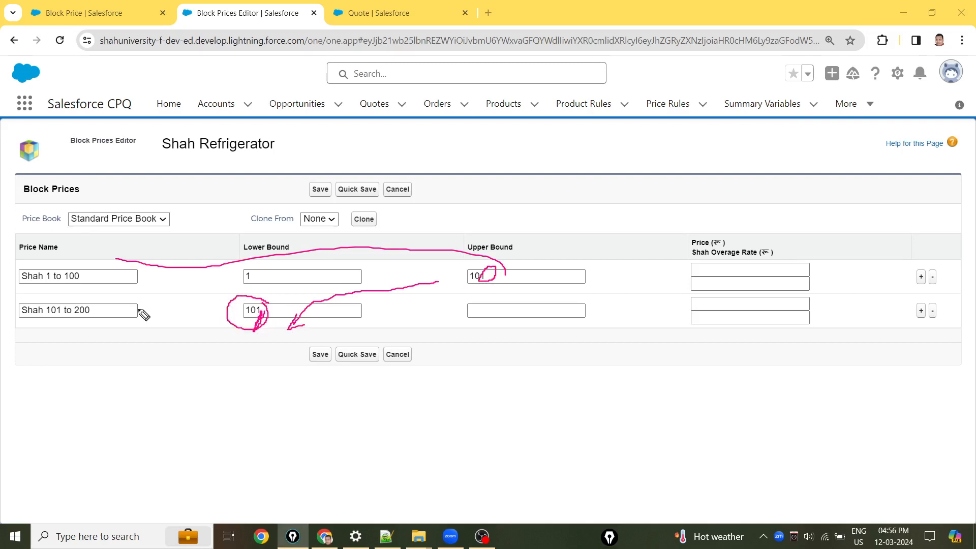
pyautogui.moveTo(133, 311); pyautogui.dragTo(217, 316)
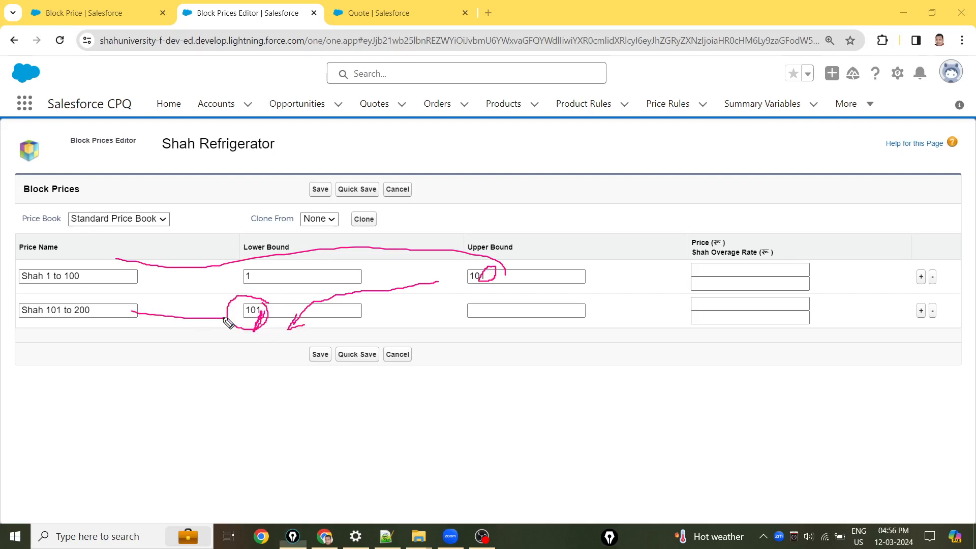
# Set the second tier's upper bound to 201 and enter prices of 80000 for the first tier and 120000 for the second
pyautogui.click(511, 311)
pyautogui.write('201')
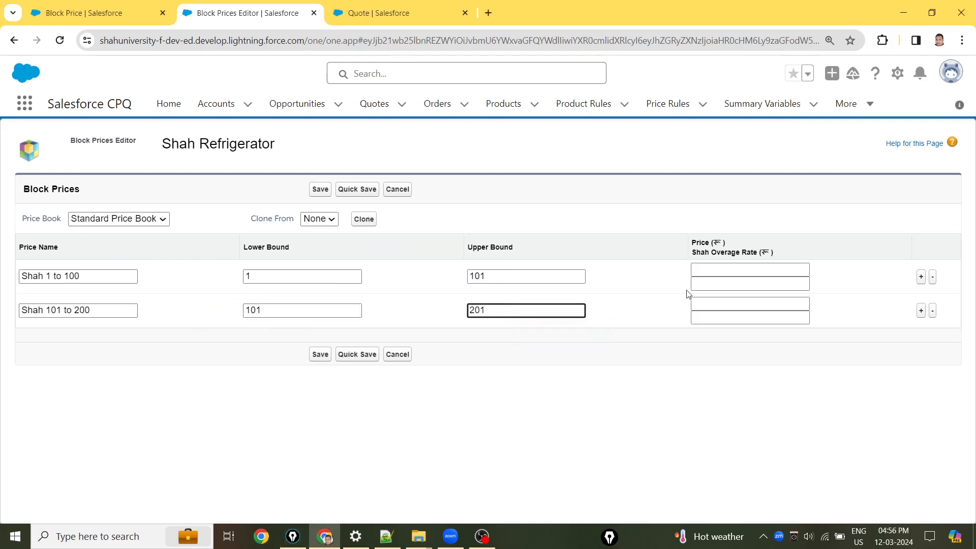
pyautogui.click(717, 265)
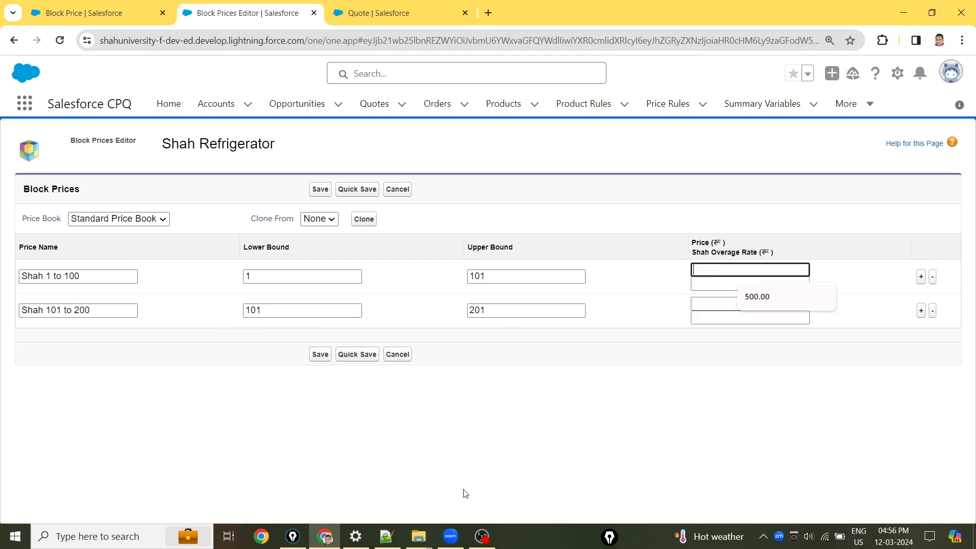
pyautogui.click(386, 536)
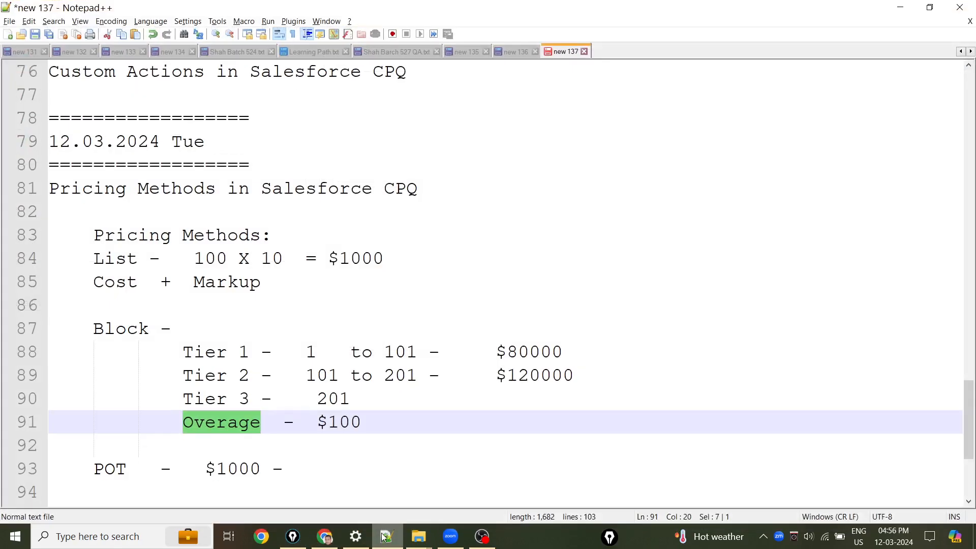
pyautogui.click(385, 536)
pyautogui.write('80')
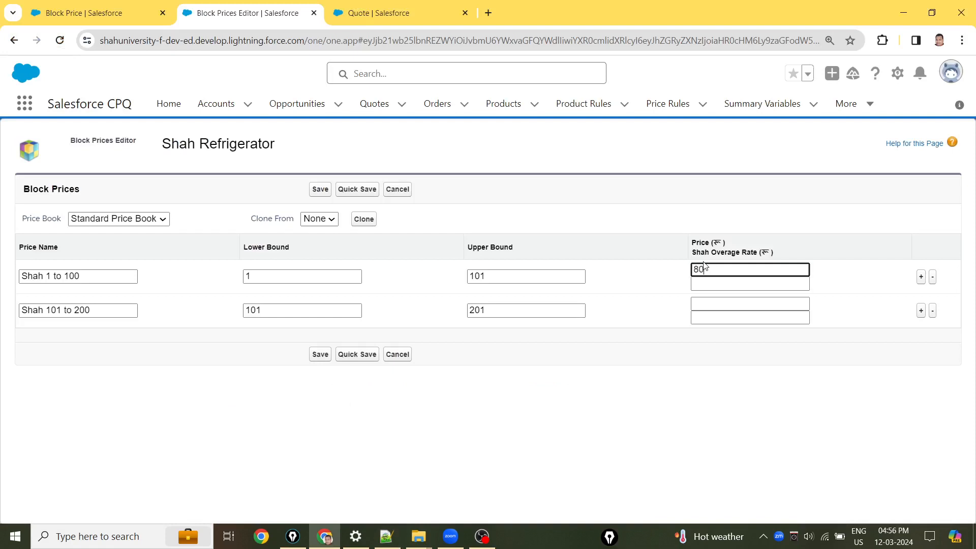
pyautogui.write('000')
pyautogui.click(709, 305)
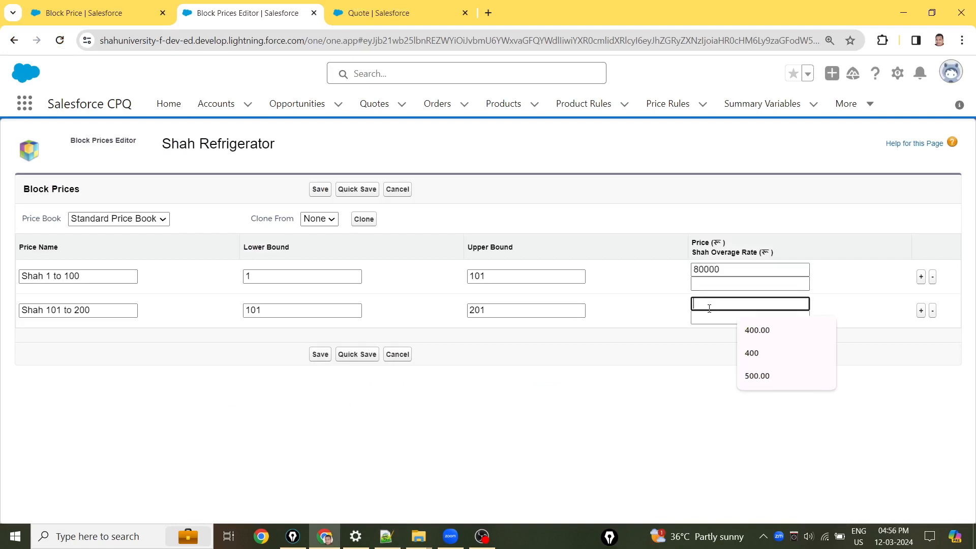
pyautogui.write('120000')
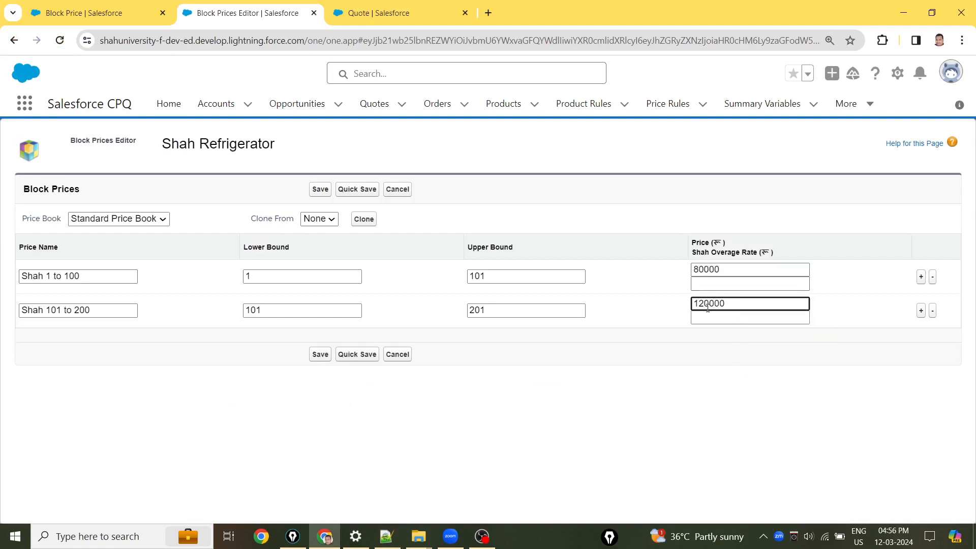
pyautogui.click(399, 423)
# Add a third block price row named "Shah Overage 201 above" with a lower bound of 201 and an empty upper bound
pyautogui.click(922, 311)
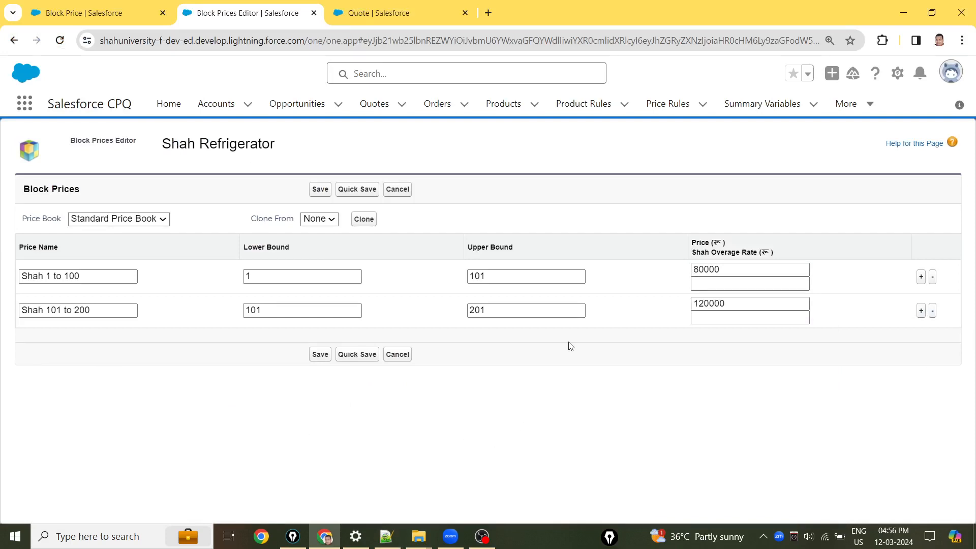
pyautogui.click(920, 310)
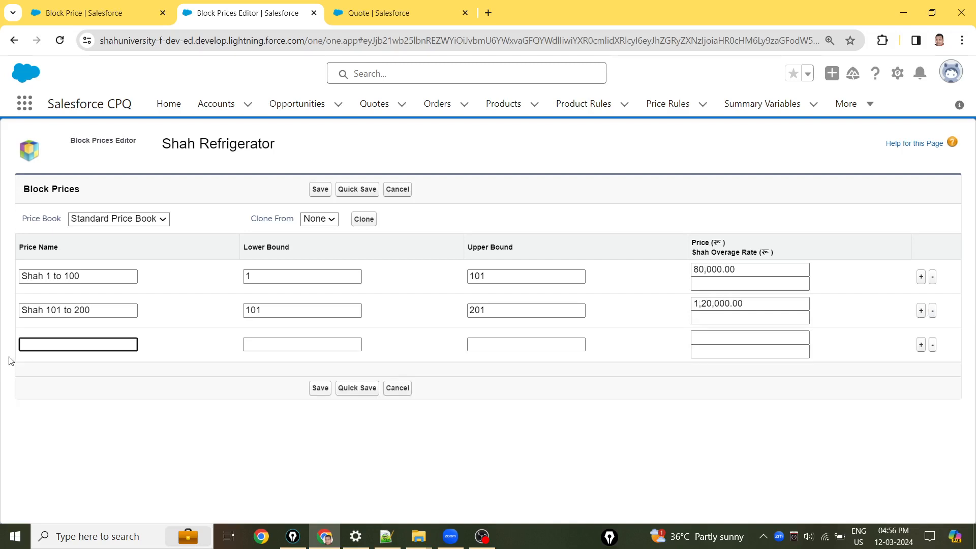
pyautogui.write('Shah Overage 201 above')
pyautogui.press('Tab')
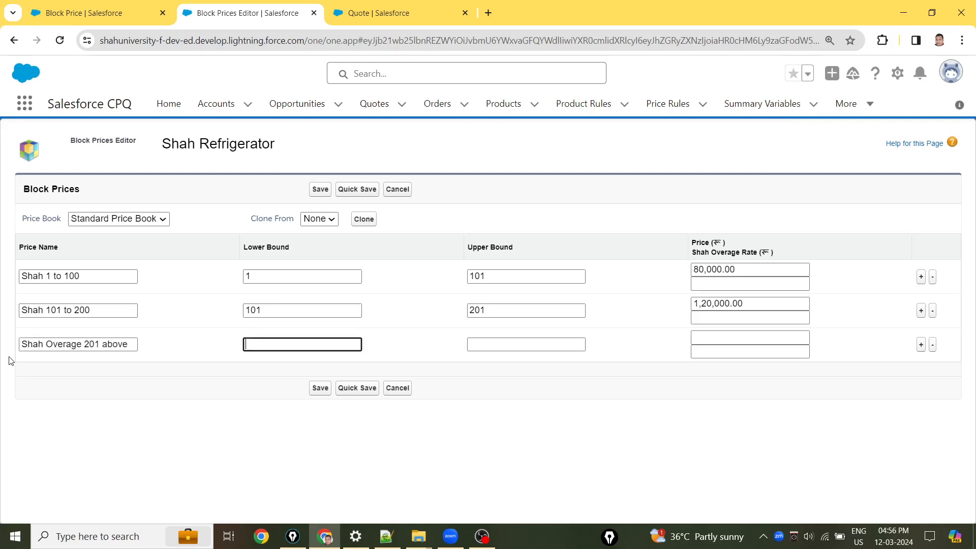
pyautogui.write('201')
pyautogui.moveTo(53, 345); pyautogui.dragTo(130, 345)
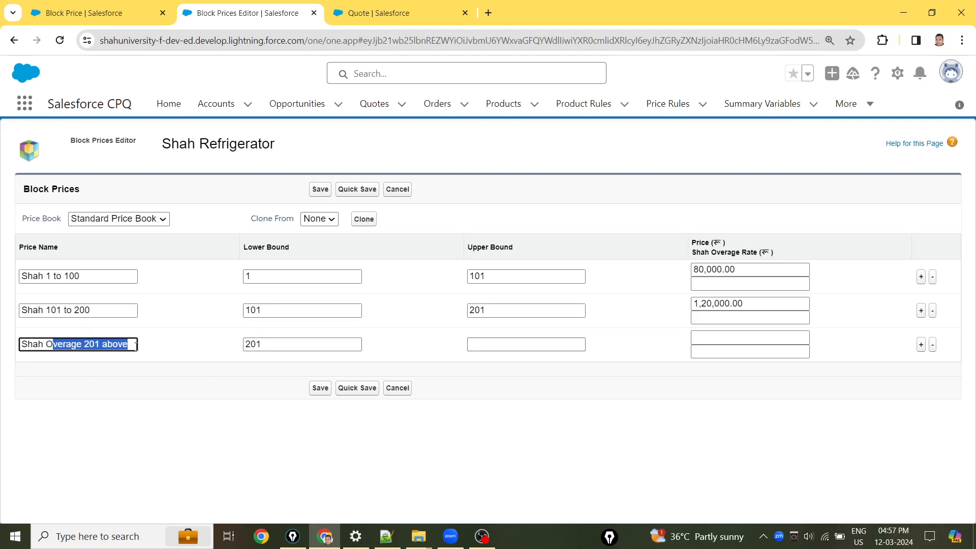
pyautogui.click(503, 344)
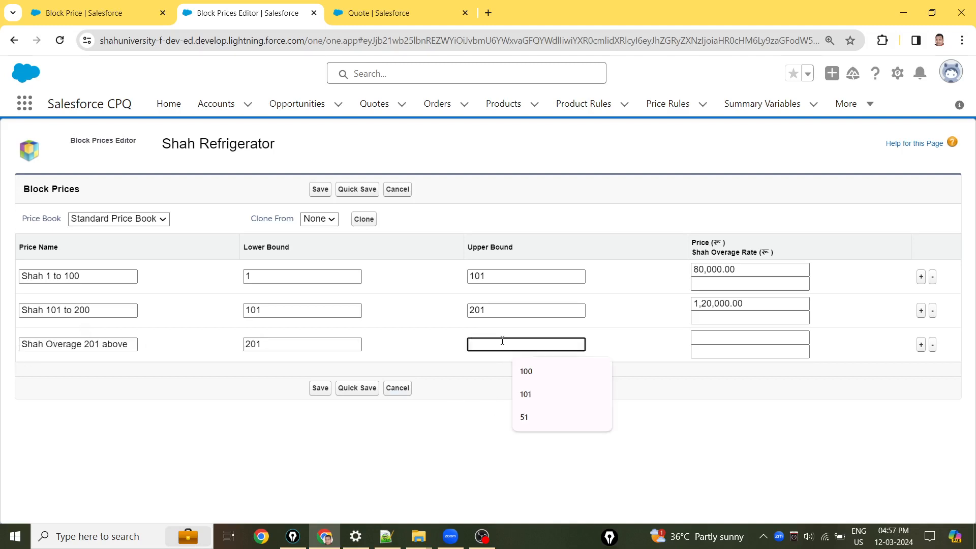
pyautogui.moveTo(502, 320)
pyautogui.mouseDown()
pyautogui.moveTo(493, 372)
pyautogui.moveTo(575, 341)
pyautogui.moveTo(535, 329)
pyautogui.mouseUp()
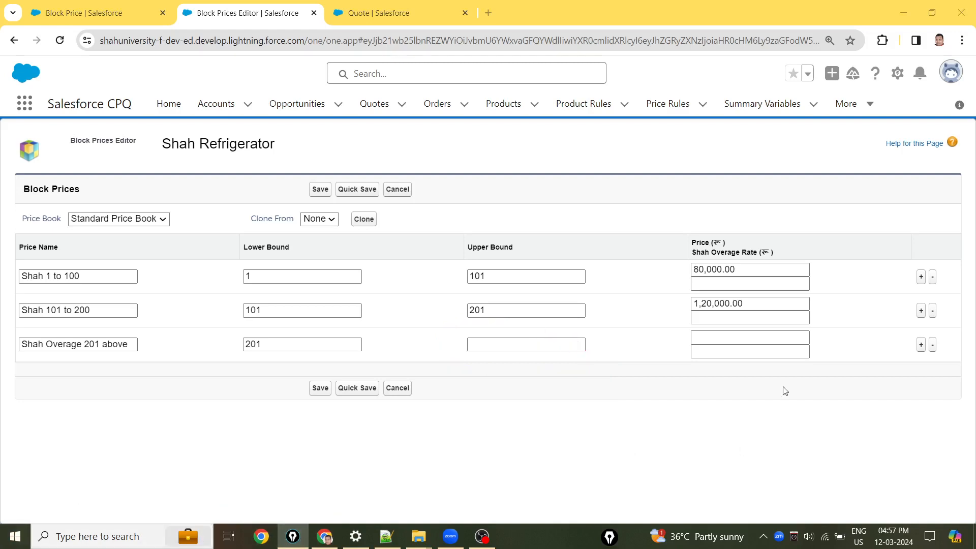
# Check the Overage line in the Notepad++ notes and set the third tier's Shah Overage Rate to 1000
pyautogui.click(726, 352)
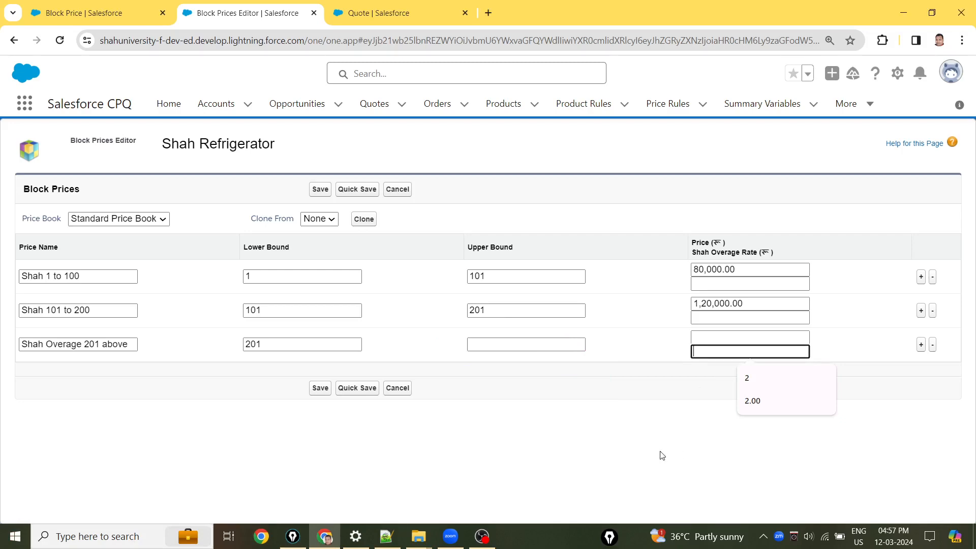
pyautogui.click(385, 537)
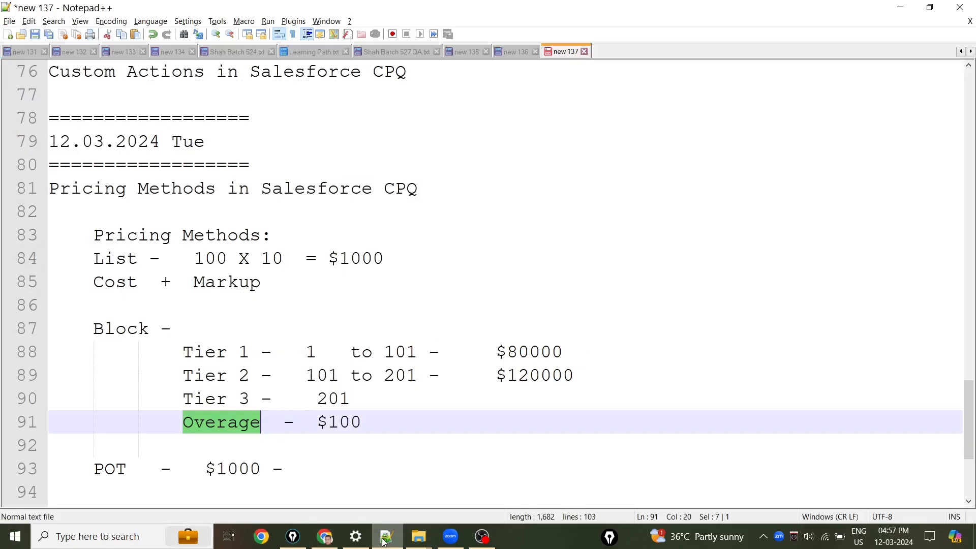
pyautogui.click(386, 537)
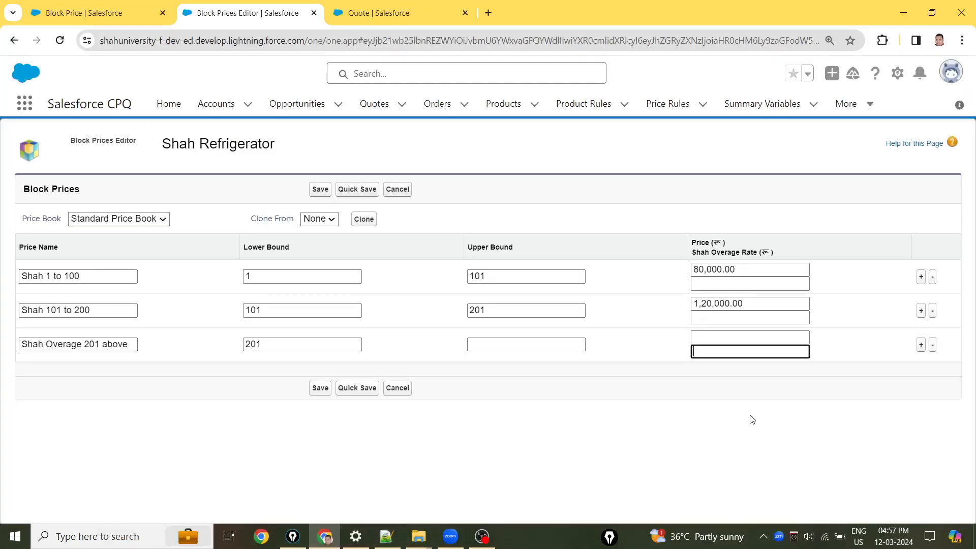
pyautogui.write('1000')
pyautogui.click(666, 425)
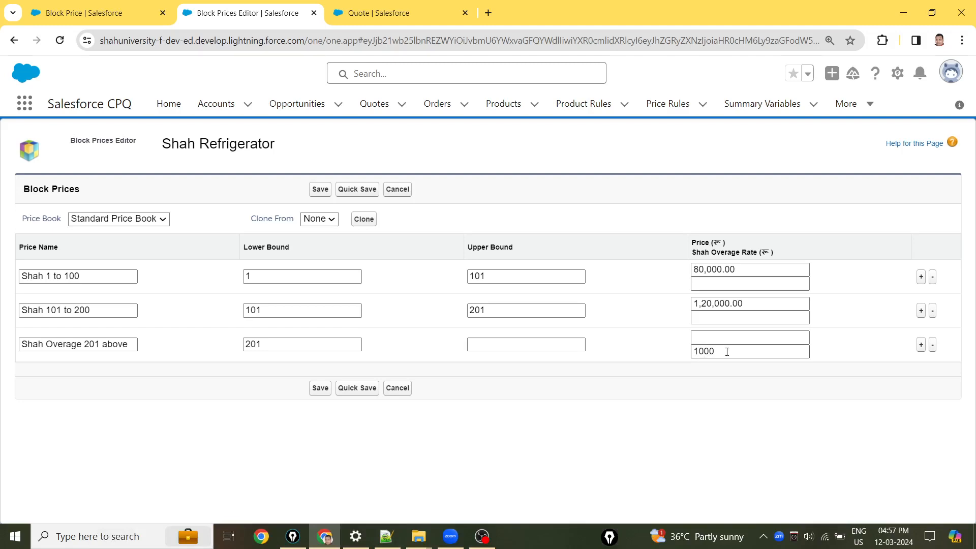
pyautogui.click(729, 351)
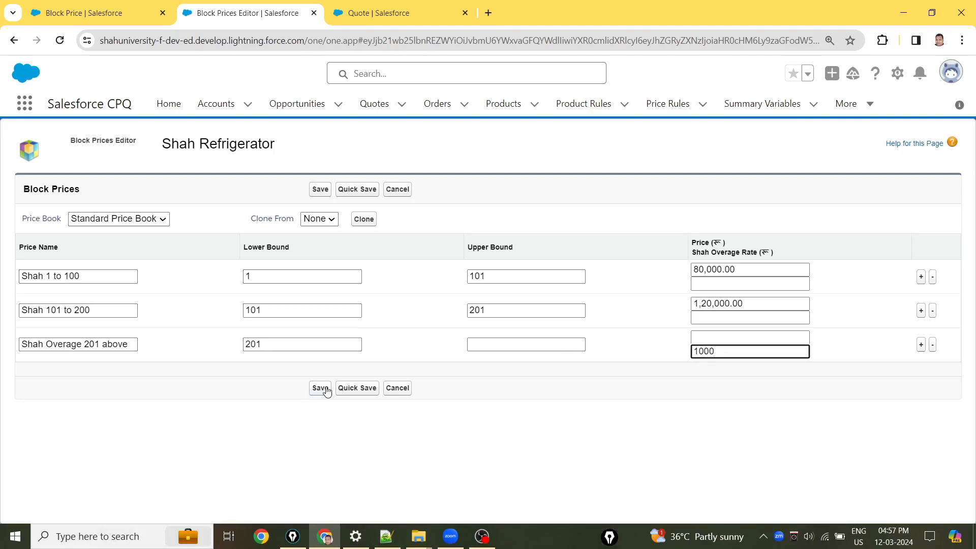
# Quick-save the block prices, recheck the second tier's lower bound, and save the tiers to return to the product record
pyautogui.click(351, 390)
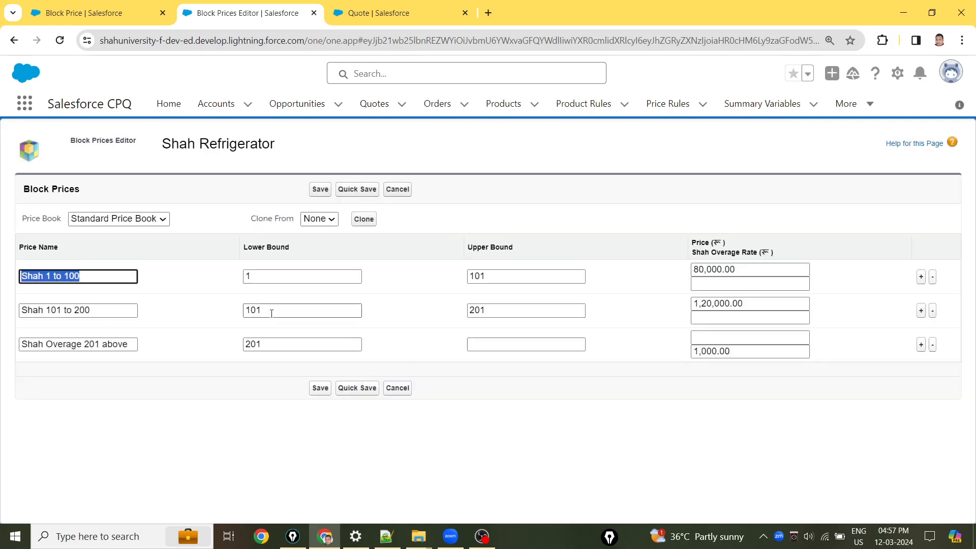
pyautogui.doubleClick(246, 312)
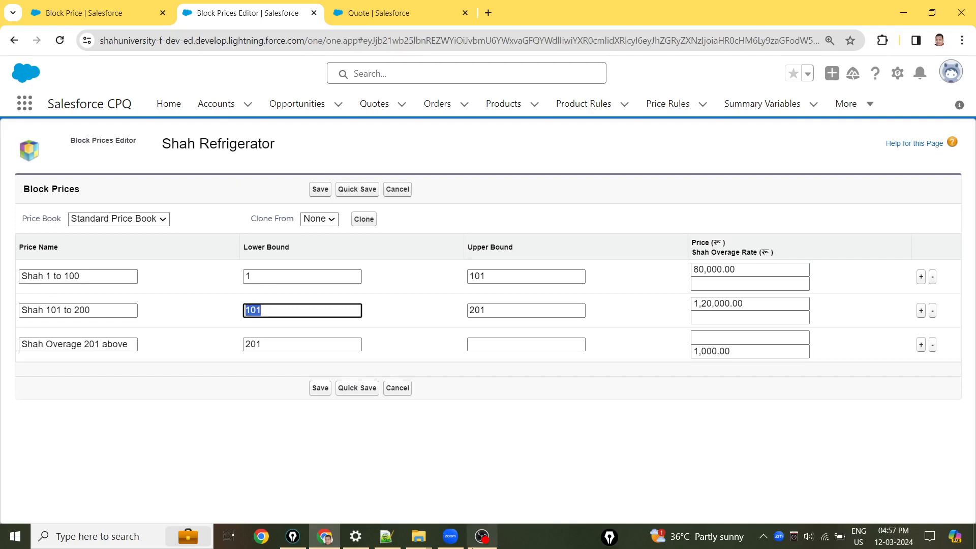
pyautogui.click(425, 454)
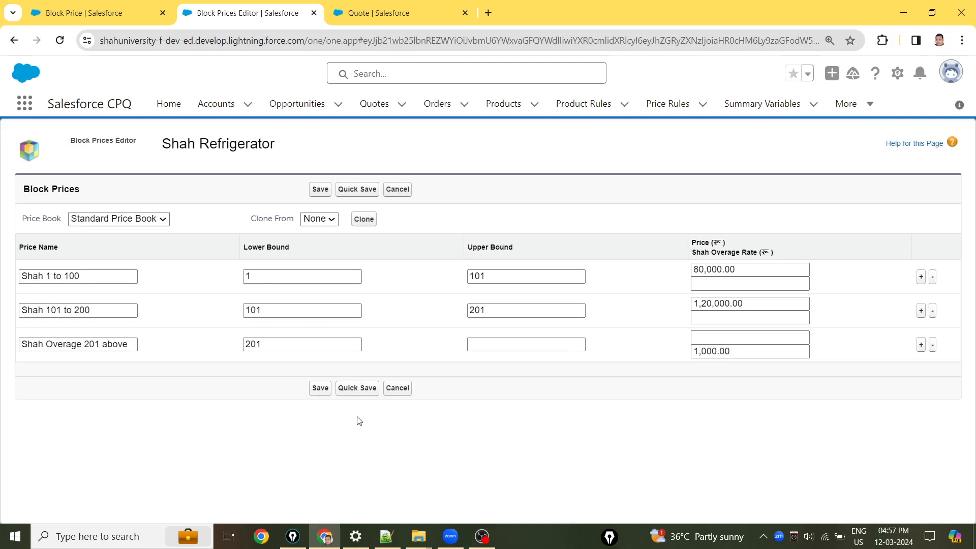
pyautogui.click(316, 390)
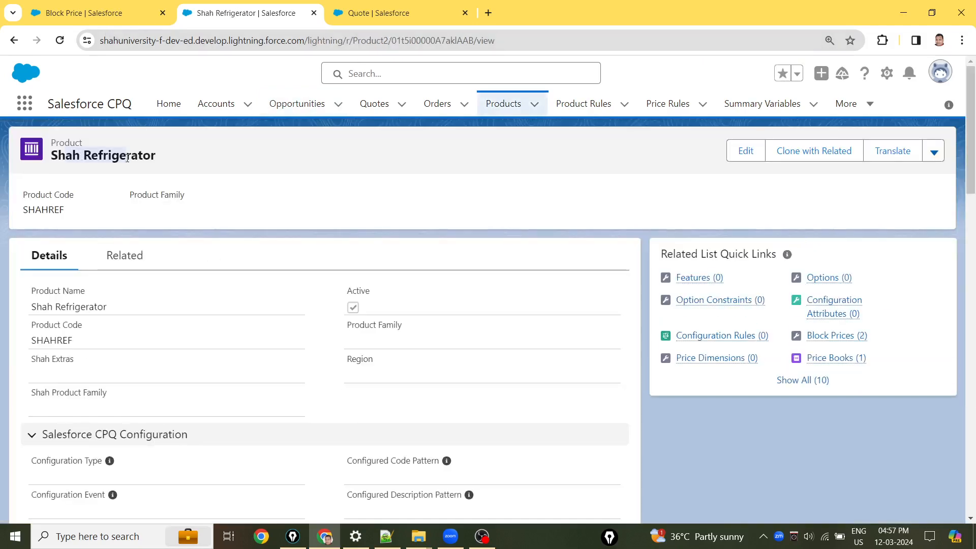
# Set the Shah Refrigerator product's Pricing Method to Block and save the record
pyautogui.scroll(-1, 244, 244)
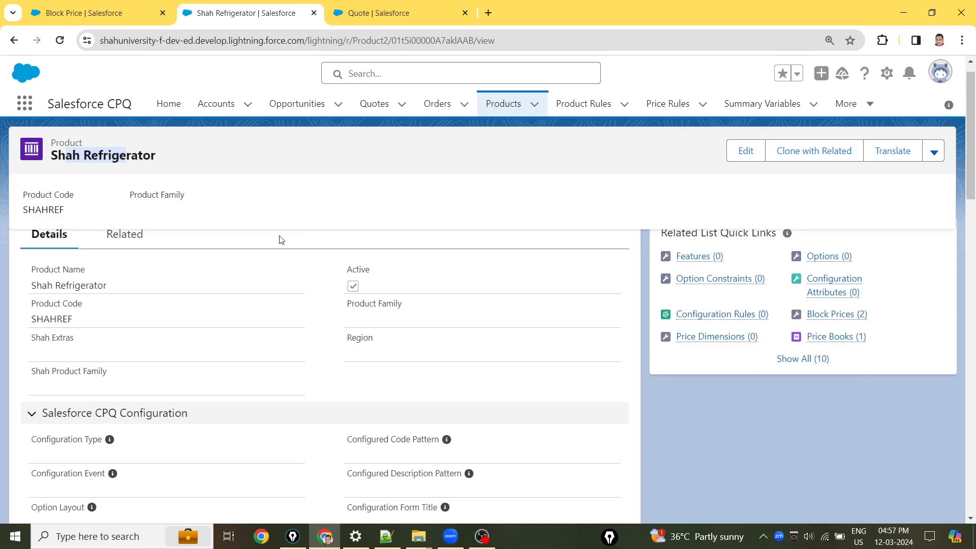
pyautogui.click(747, 159)
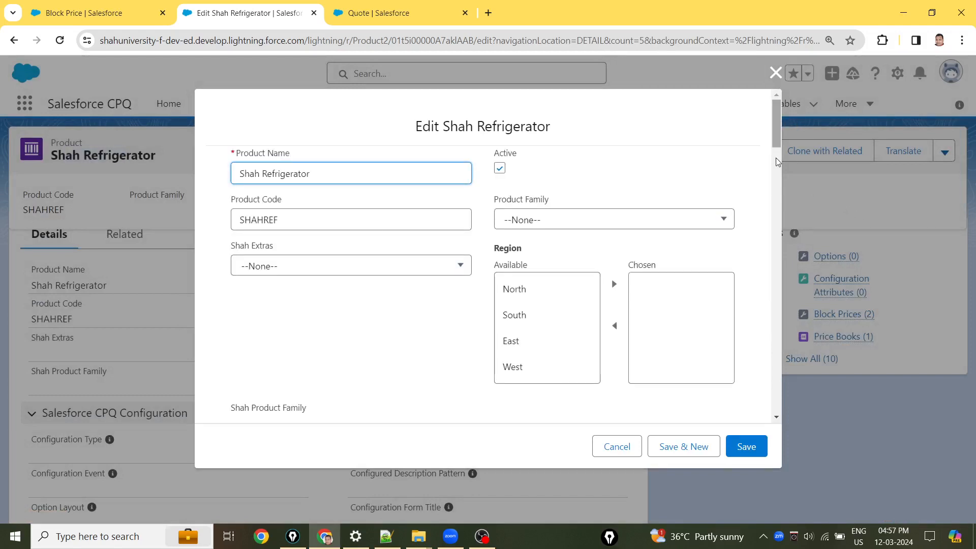
pyautogui.moveTo(776, 161); pyautogui.dragTo(780, 217)
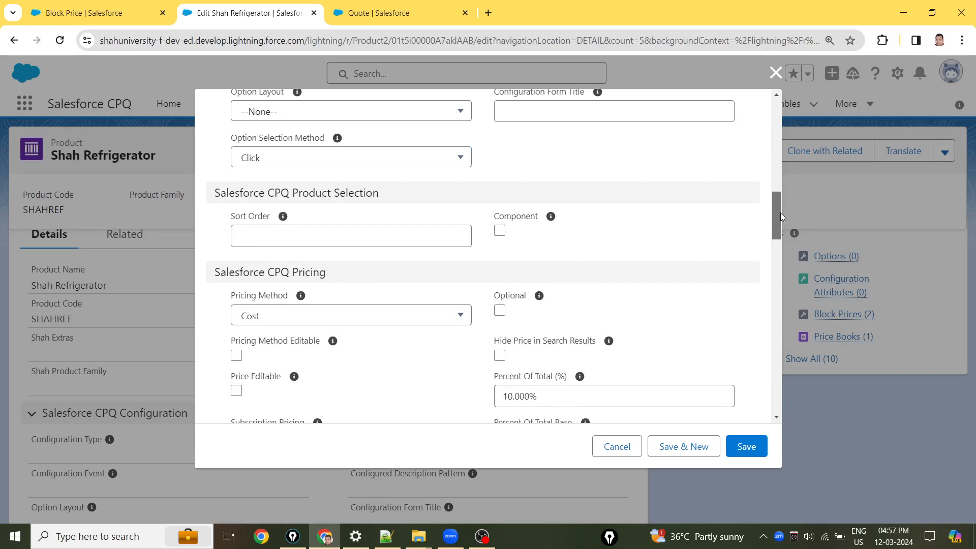
pyautogui.click(339, 317)
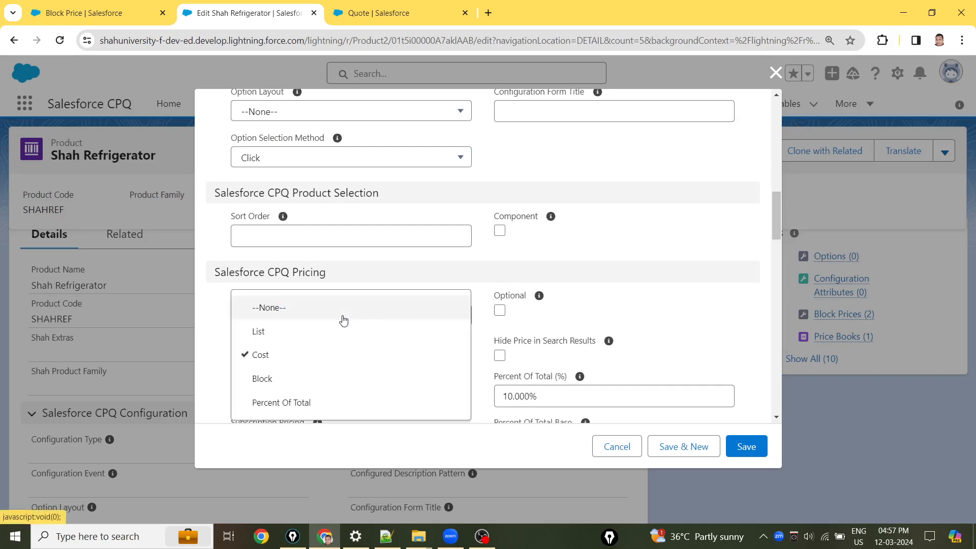
pyautogui.click(297, 384)
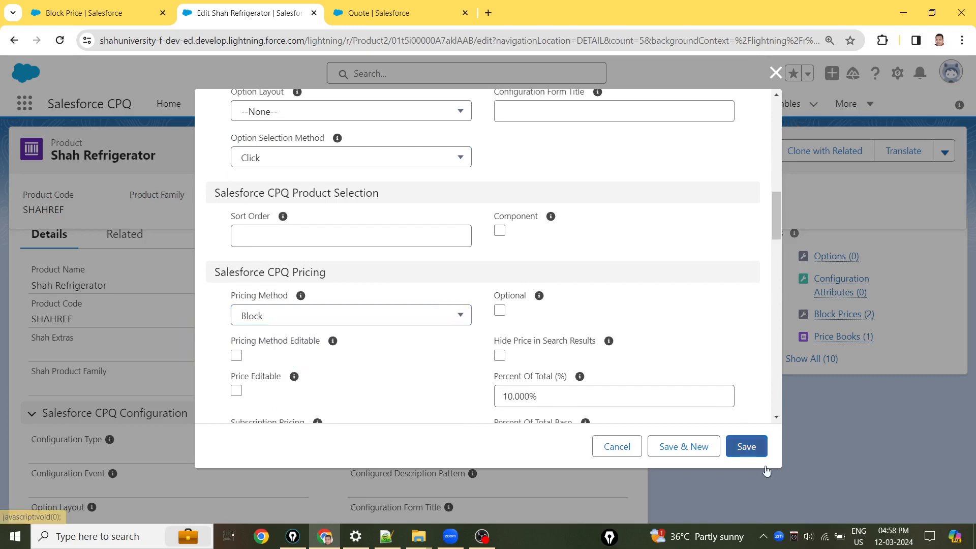
pyautogui.click(757, 442)
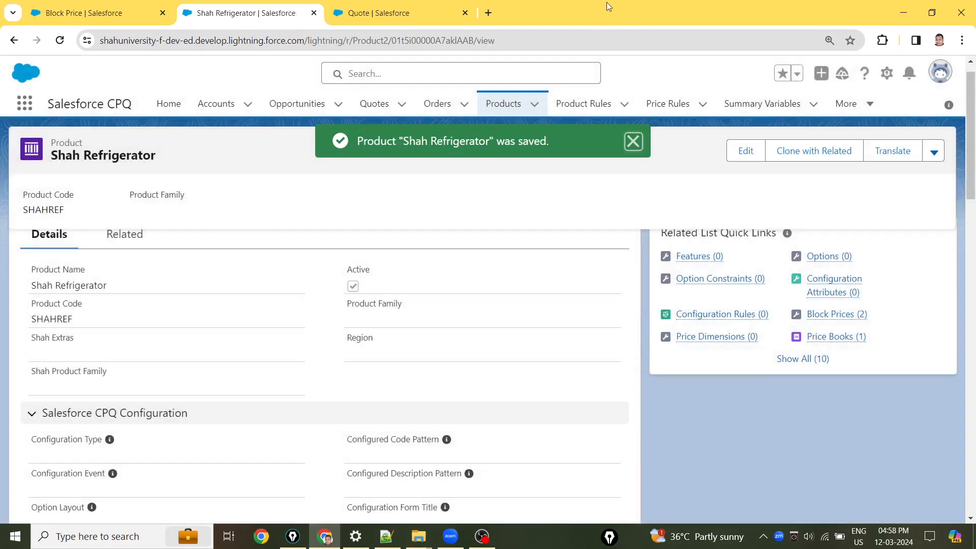
# Reload the quote editor, search the product selection for Shah Refrigerator, and add it to the quote
pyautogui.click(414, 10)
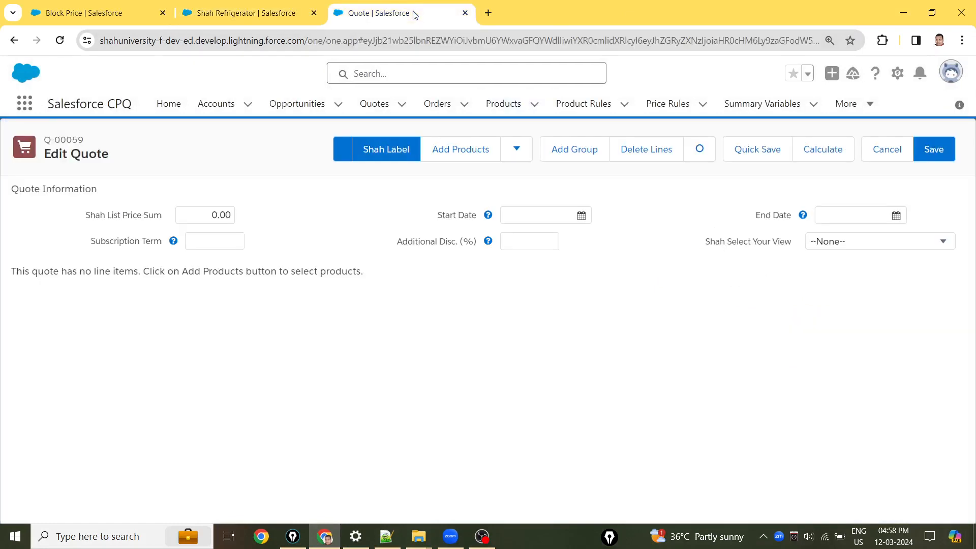
pyautogui.click(443, 38)
pyautogui.press('Return')
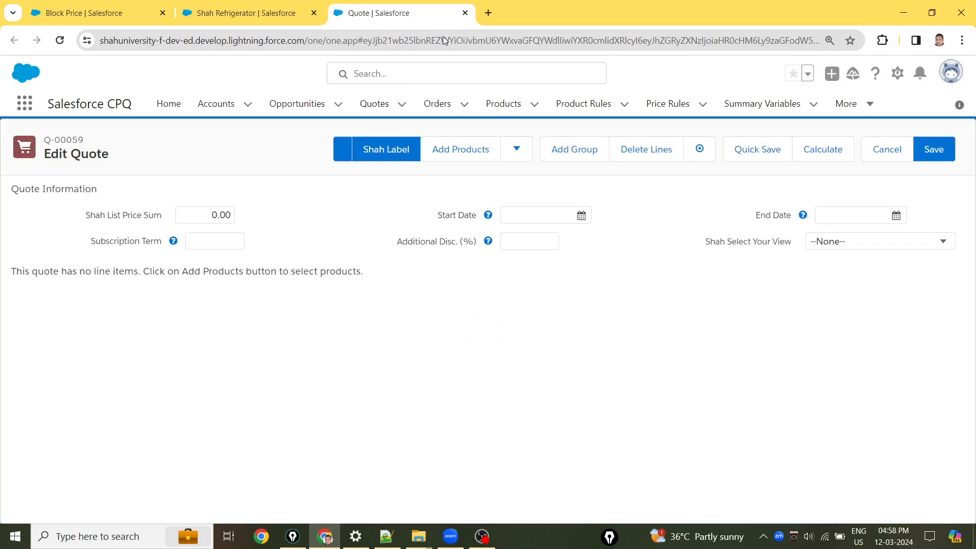
pyautogui.click(474, 148)
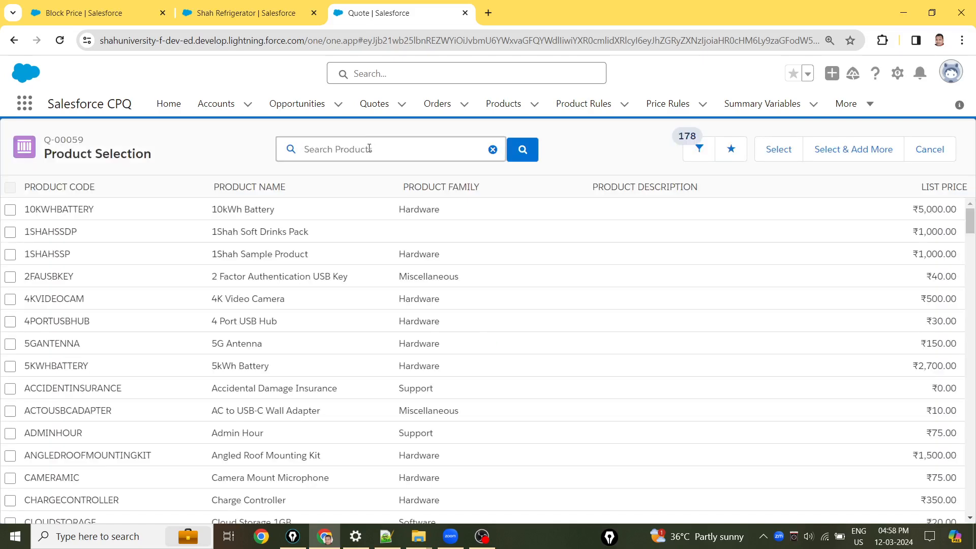
pyautogui.write('shahref')
pyautogui.click(359, 176)
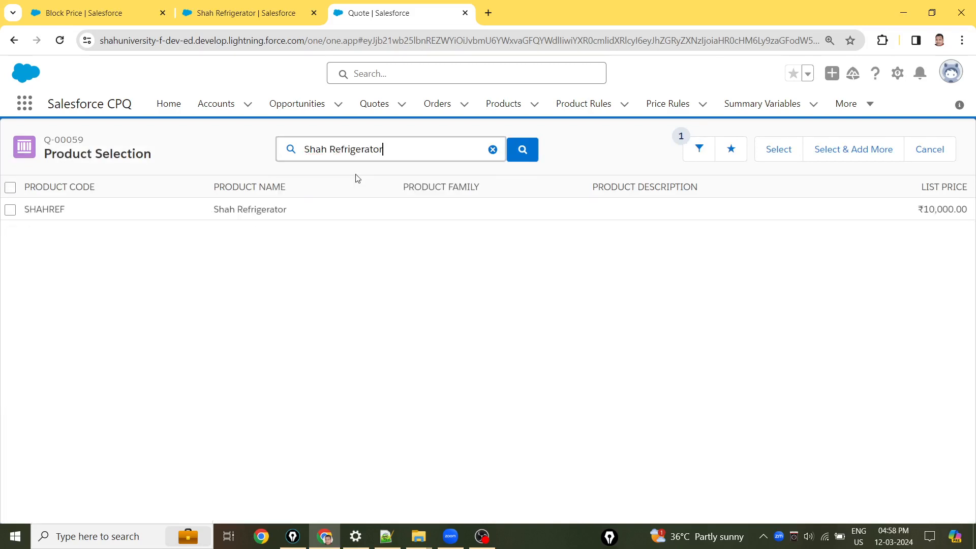
pyautogui.click(10, 210)
pyautogui.click(789, 151)
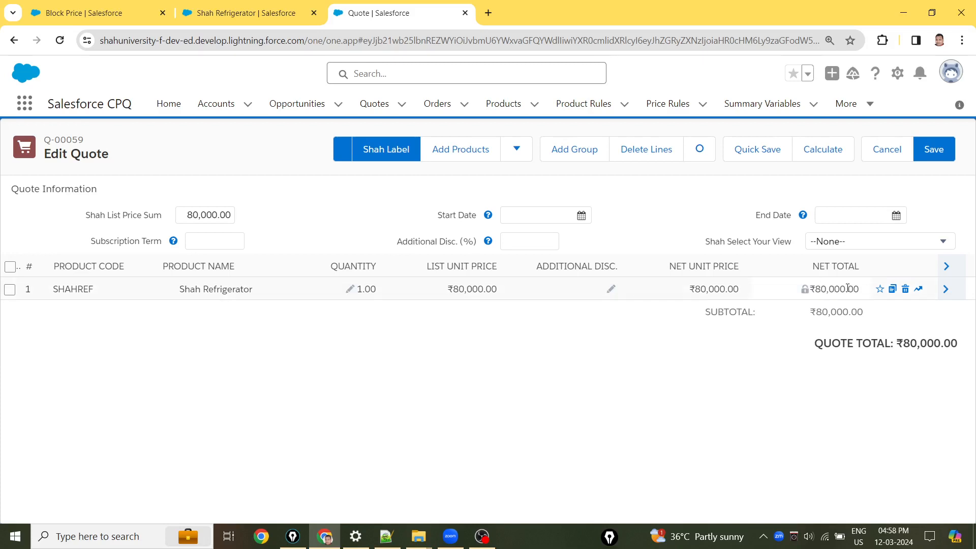
# Expand the Shah Refrigerator quote line's details and examine its Pricing Method
pyautogui.click(945, 289)
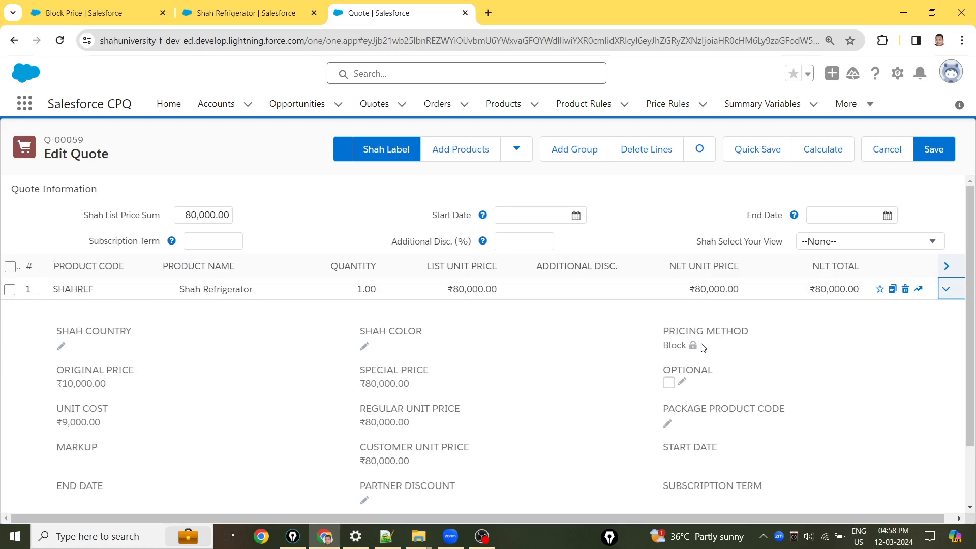
pyautogui.moveTo(706, 347)
pyautogui.mouseDown()
pyautogui.moveTo(660, 347)
pyautogui.moveTo(732, 357)
pyautogui.moveTo(665, 321)
pyautogui.mouseUp()
pyautogui.click(619, 325)
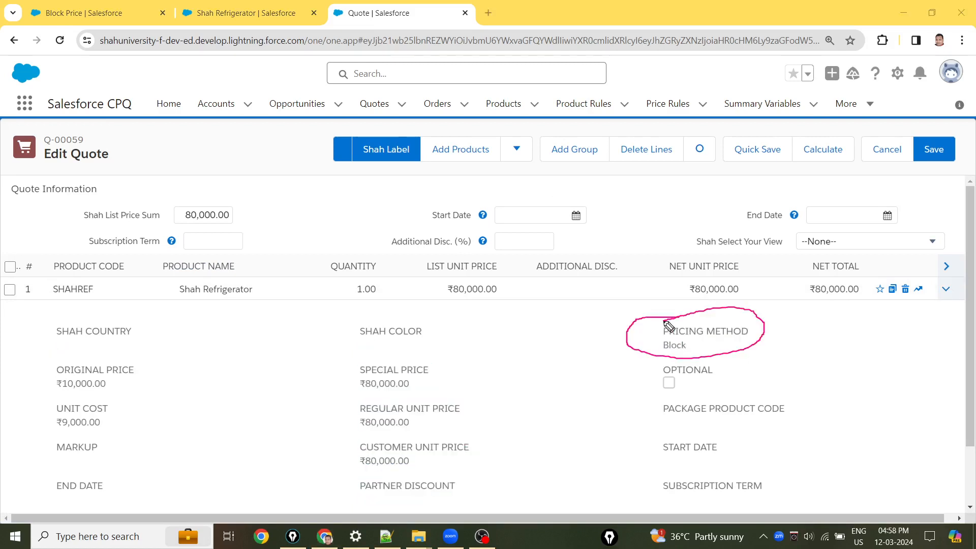
pyautogui.moveTo(71, 319)
pyautogui.mouseDown()
pyautogui.moveTo(165, 355)
pyautogui.moveTo(473, 335)
pyautogui.moveTo(260, 330)
pyautogui.moveTo(66, 306)
pyautogui.moveTo(49, 351)
pyautogui.moveTo(254, 334)
pyautogui.mouseUp()
pyautogui.hotkey('ctrl', 'shift', '7')
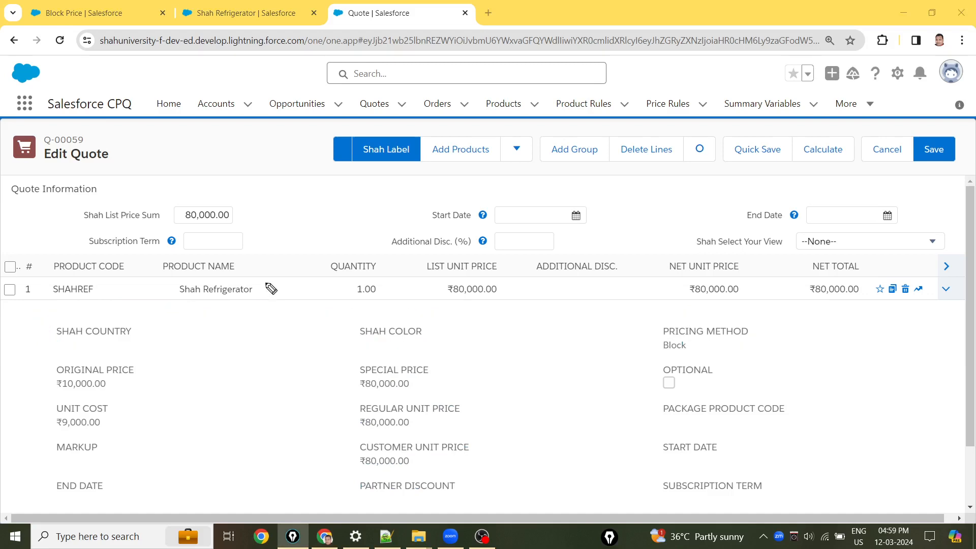
pyautogui.hotkey('ctrl', 'shift', '2')
pyautogui.hotkey('ctrl', 'shift', '2')
pyautogui.moveTo(741, 314)
pyautogui.mouseDown()
pyautogui.moveTo(646, 359)
pyautogui.moveTo(751, 306)
pyautogui.mouseUp()
pyautogui.moveTo(655, 338)
pyautogui.mouseDown()
pyautogui.moveTo(460, 299)
pyautogui.moveTo(66, 311)
pyautogui.moveTo(124, 357)
pyautogui.moveTo(137, 313)
pyautogui.mouseUp()
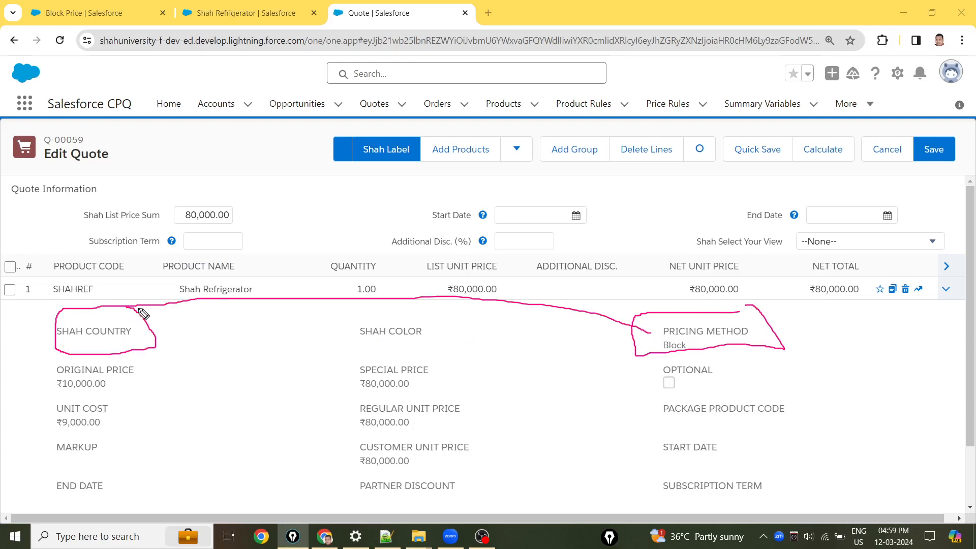
pyautogui.hotkey('ctrl', 'shift', '6')
pyautogui.hotkey('ctrl', 'shift', '2')
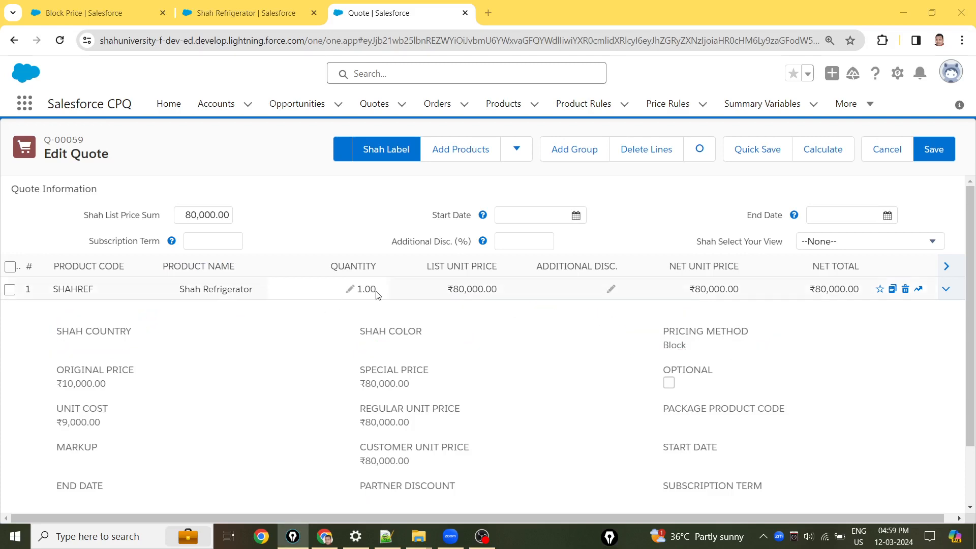
# Test the first block tier by setting the Shah Refrigerator line's quantity to 99 and 100, and calculate the quote
pyautogui.click(352, 292)
pyautogui.click(352, 292)
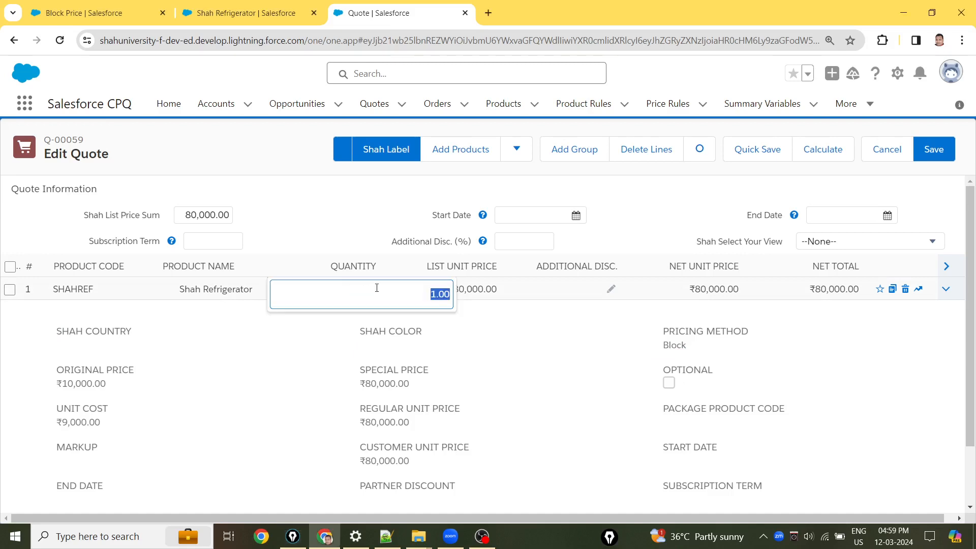
pyautogui.write('99')
pyautogui.click(512, 389)
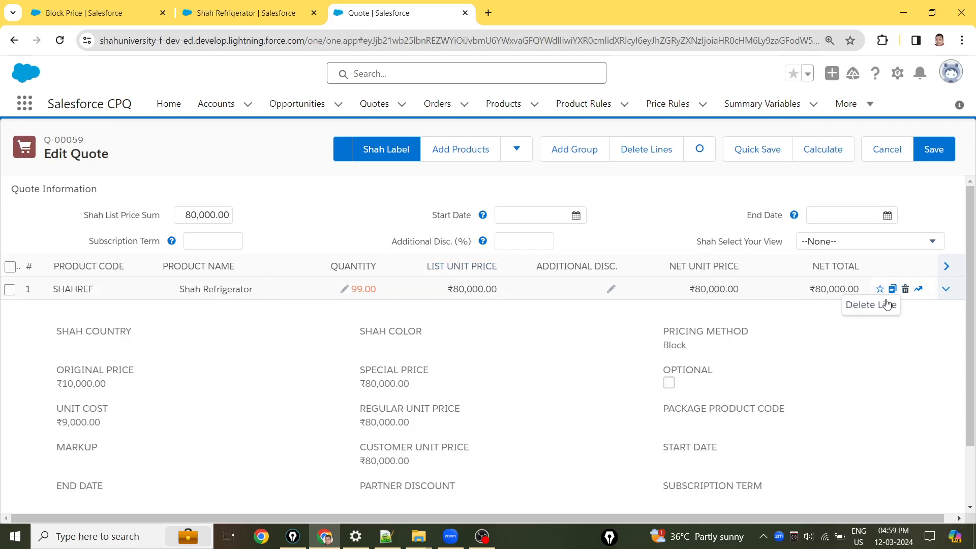
pyautogui.click(373, 289)
pyautogui.write('1')
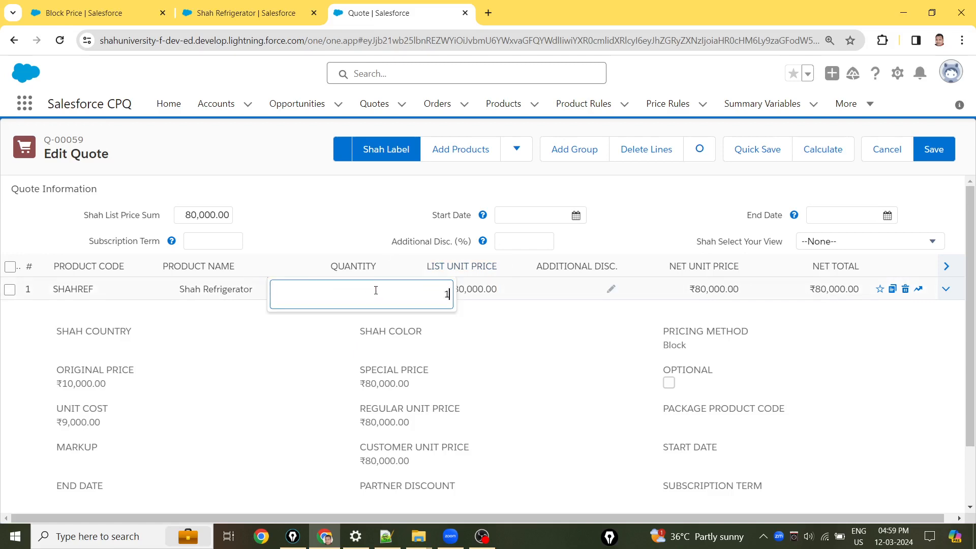
pyautogui.click(802, 151)
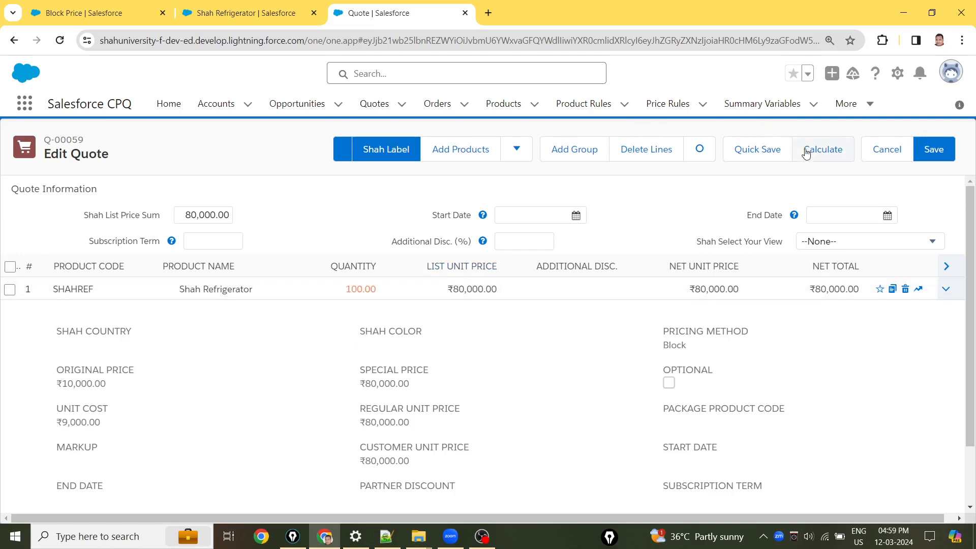
# Set the line's quantity to 101, calculate the quote, and examine the list unit price, net unit price and net total
pyautogui.click(370, 289)
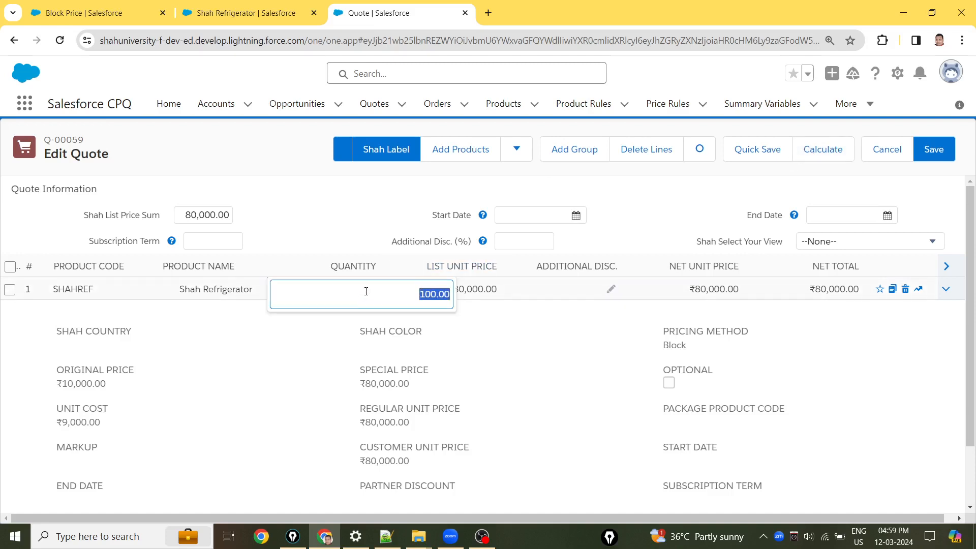
pyautogui.write('101')
pyautogui.click(822, 148)
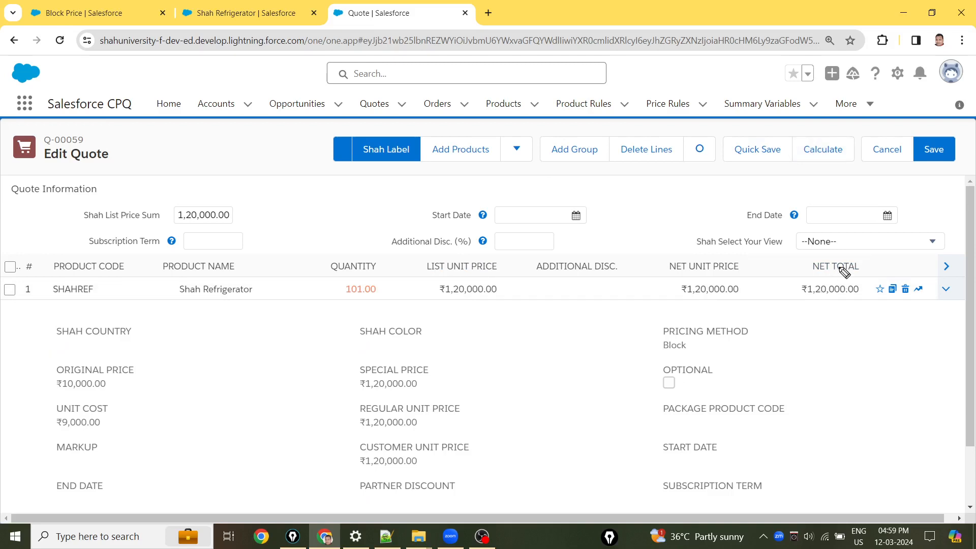
pyautogui.moveTo(838, 267); pyautogui.dragTo(817, 275)
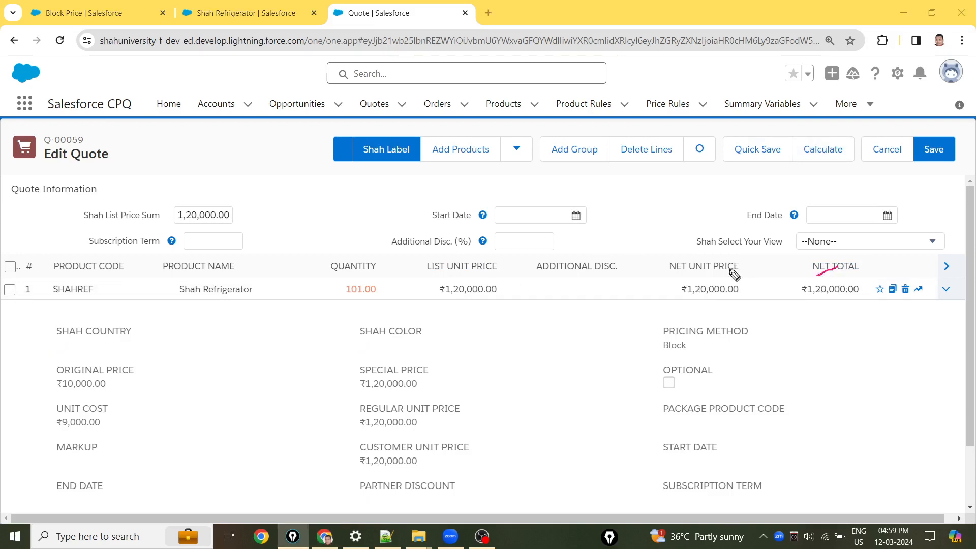
pyautogui.moveTo(728, 271); pyautogui.dragTo(667, 269)
pyautogui.moveTo(460, 273)
pyautogui.mouseDown()
pyautogui.moveTo(584, 306)
pyautogui.moveTo(472, 267)
pyautogui.mouseUp()
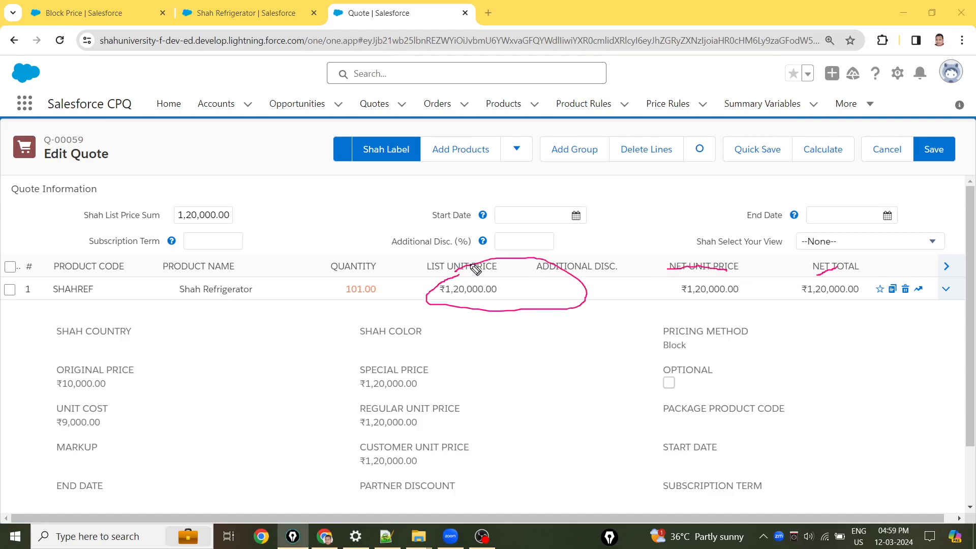
pyautogui.press('Escape')
# Set the Shah Refrigerator line's quantity to 200 to test the second block tier
pyautogui.click(375, 289)
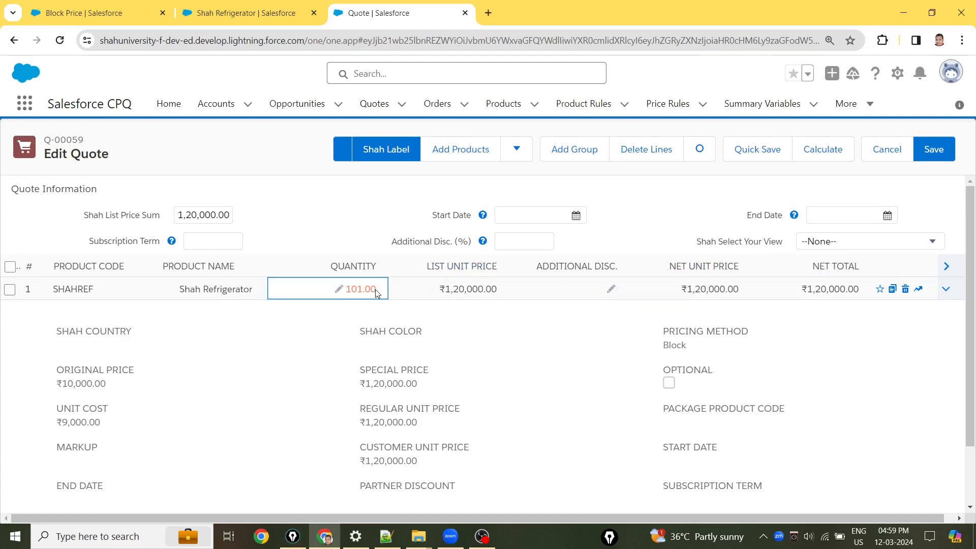
pyautogui.click(382, 283)
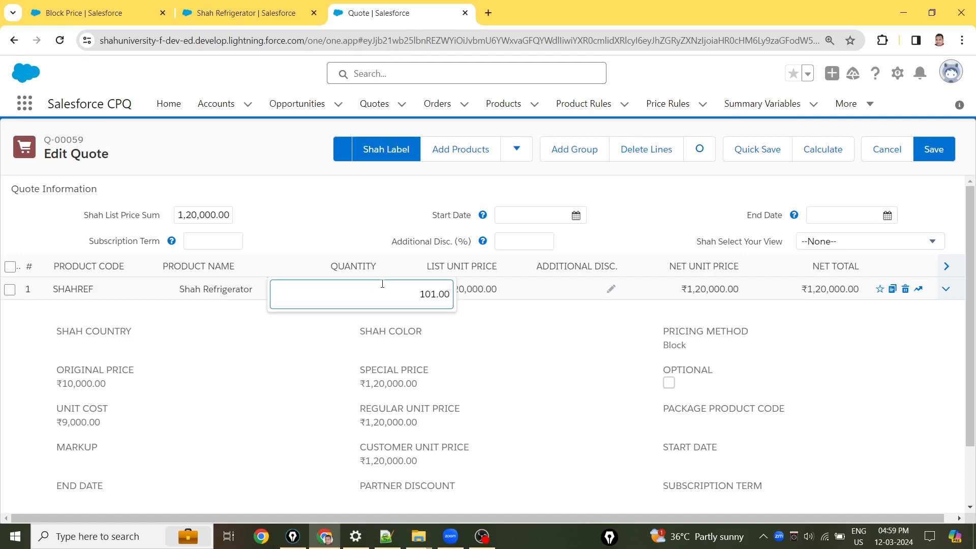
pyautogui.press('Delete')
pyautogui.press('Delete')
pyautogui.press('Delete')
pyautogui.press('Delete')
pyautogui.click(482, 345)
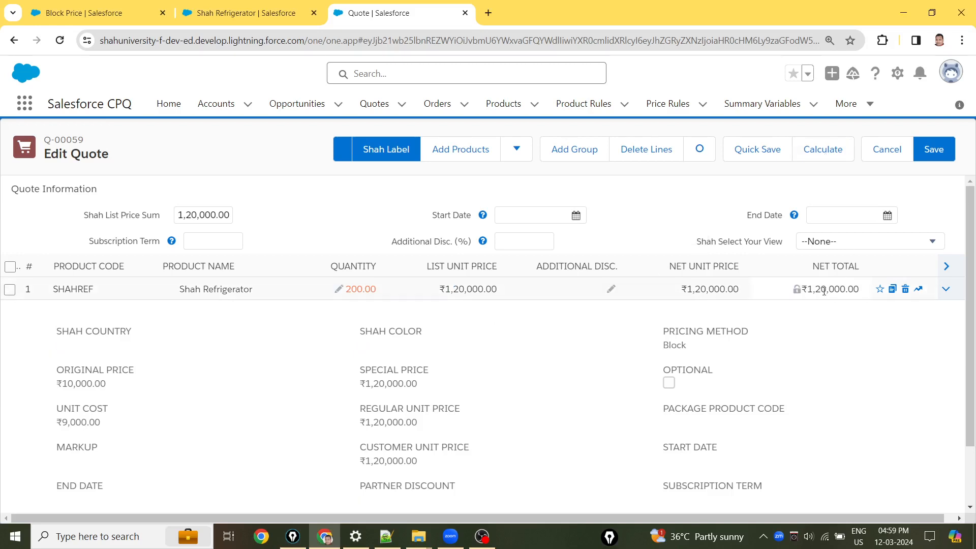
# Return to the Shah Refrigerator product, open its full Block Prices list, and check the tiers' bounds and prices
pyautogui.click(229, 17)
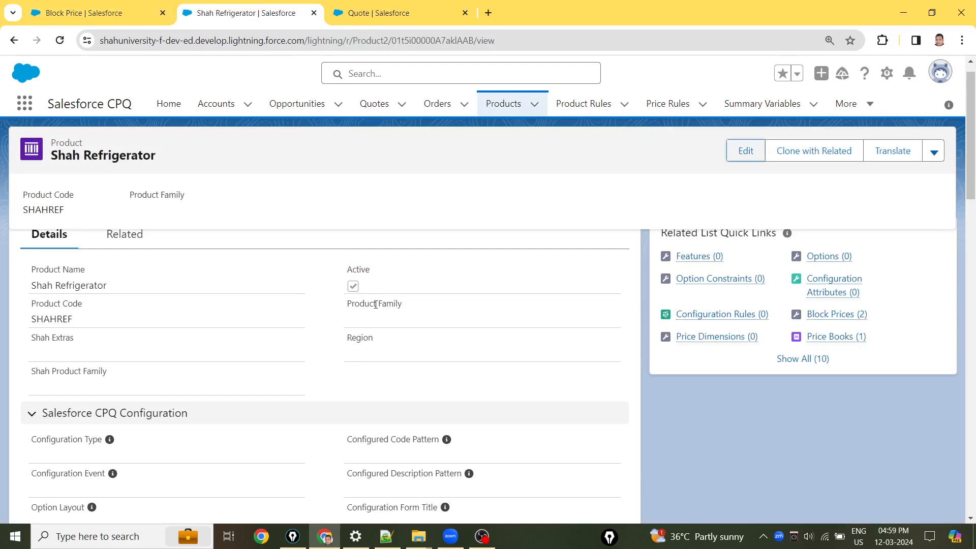
pyautogui.moveTo(971, 145); pyautogui.dragTo(971, 232)
pyautogui.scroll(4, 909, 252)
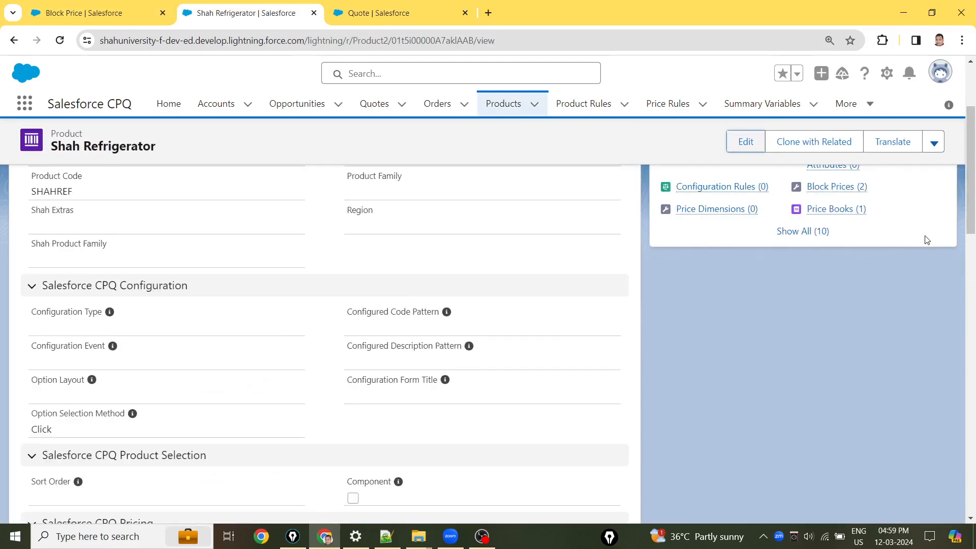
pyautogui.scroll(-1, 918, 234)
pyautogui.scroll(1, 926, 227)
pyautogui.scroll(3, 973, 208)
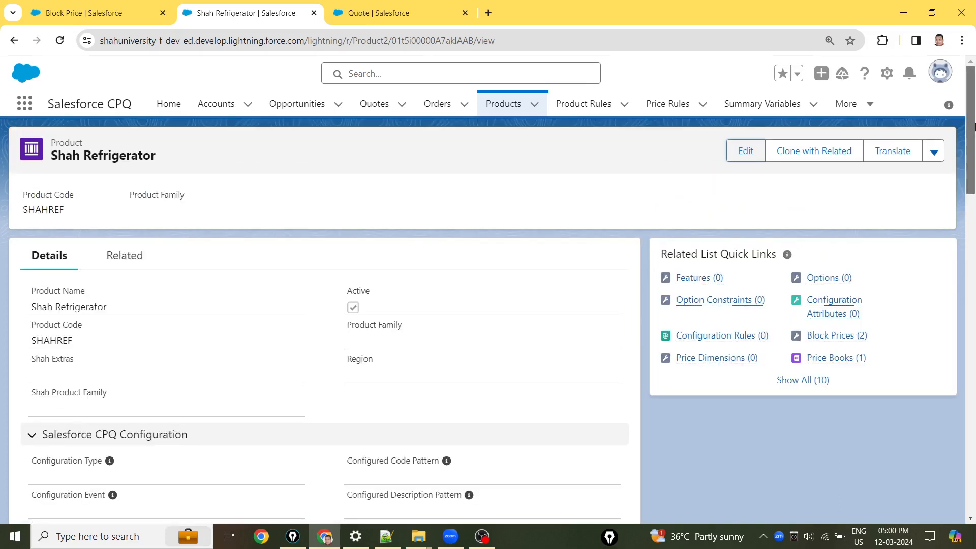
pyautogui.click(124, 255)
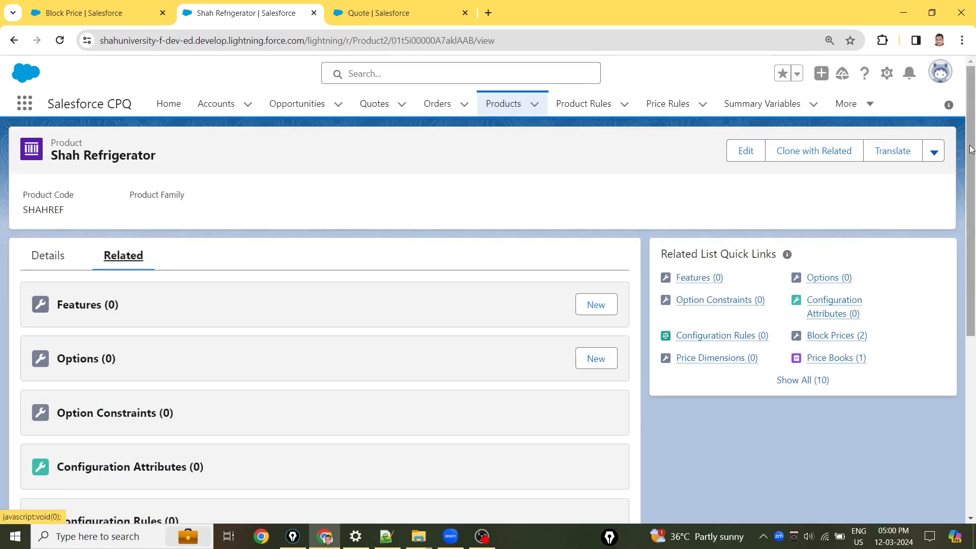
pyautogui.scroll(-4, 973, 262)
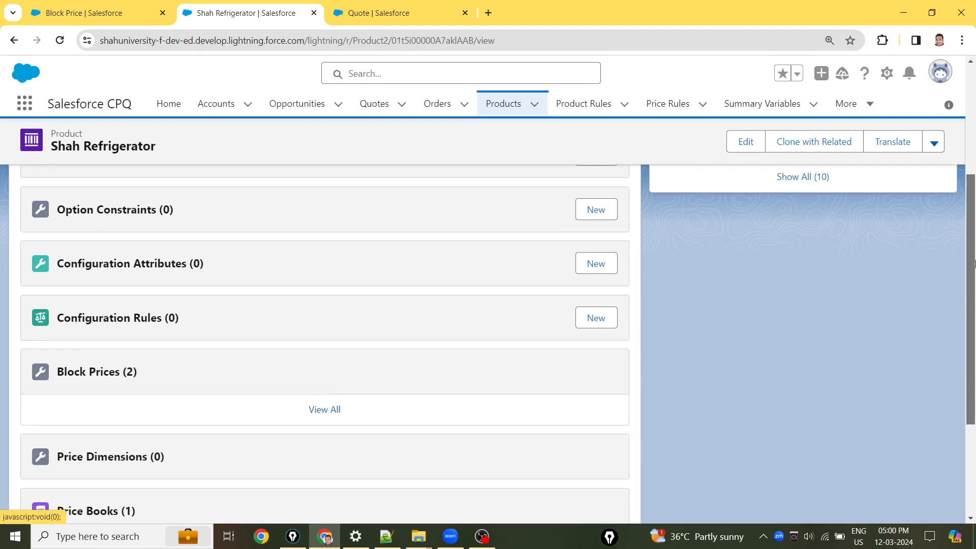
pyautogui.scroll(-1, 973, 263)
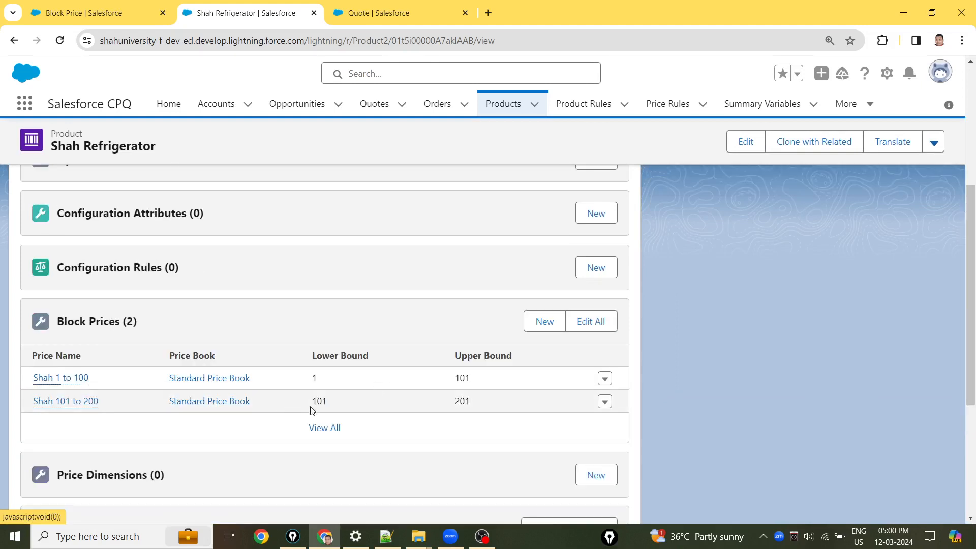
pyautogui.click(333, 428)
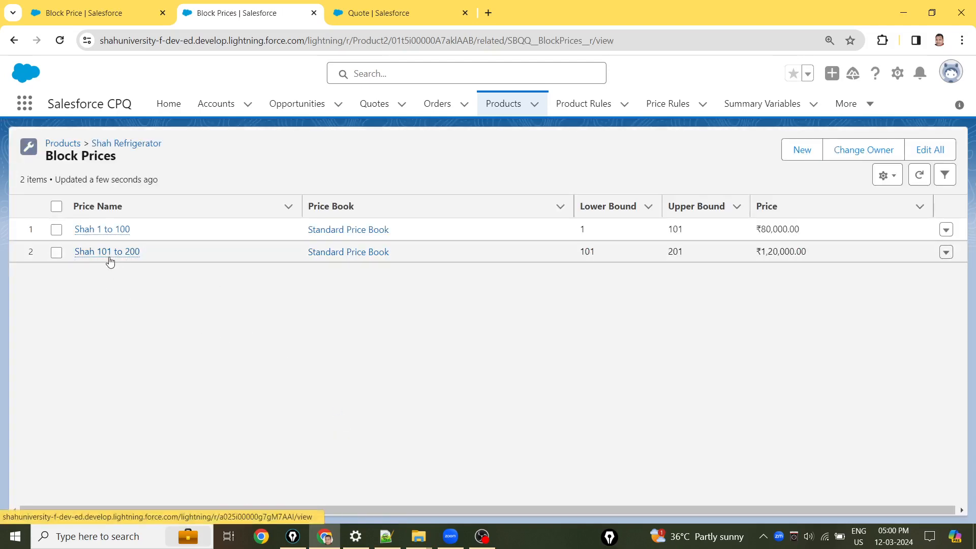
pyautogui.moveTo(108, 256)
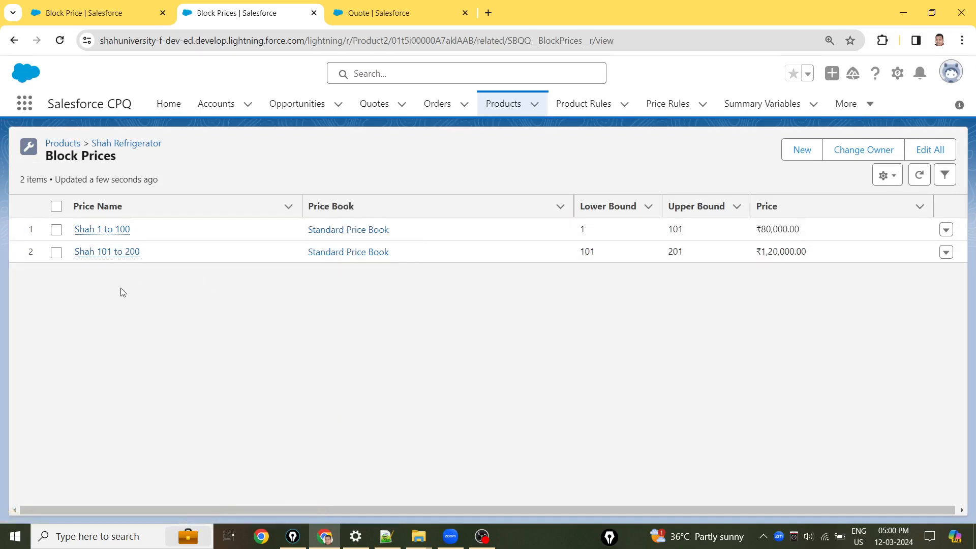
# Open Shah Refrigerator's block prices for editing, then set the quote line's quantity to 201 and calculate the quote
pyautogui.click(929, 150)
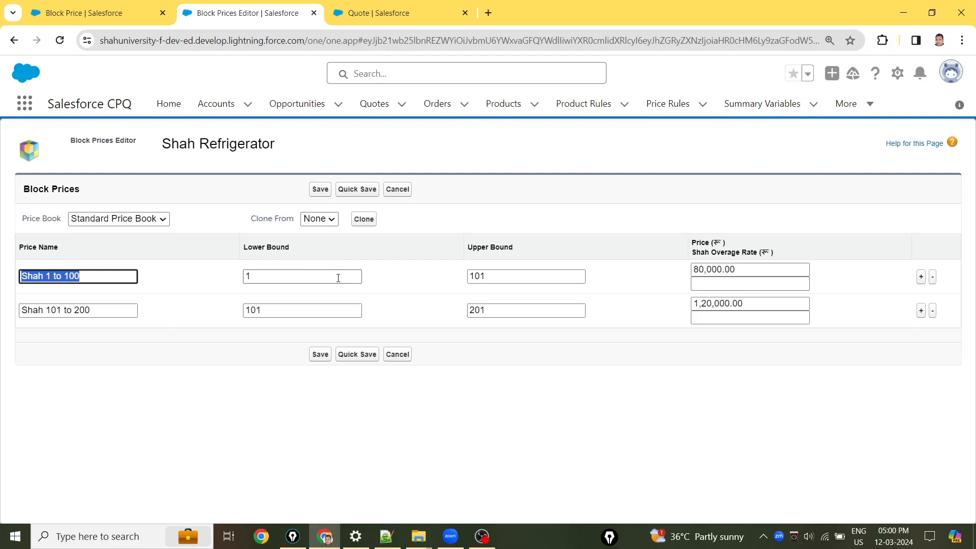
pyautogui.click(378, 13)
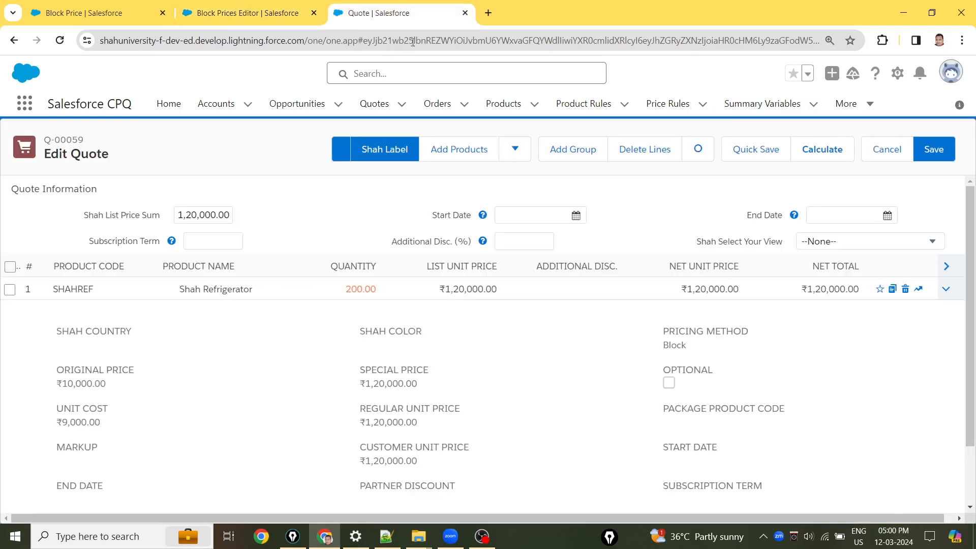
pyautogui.click(344, 291)
pyautogui.write('201')
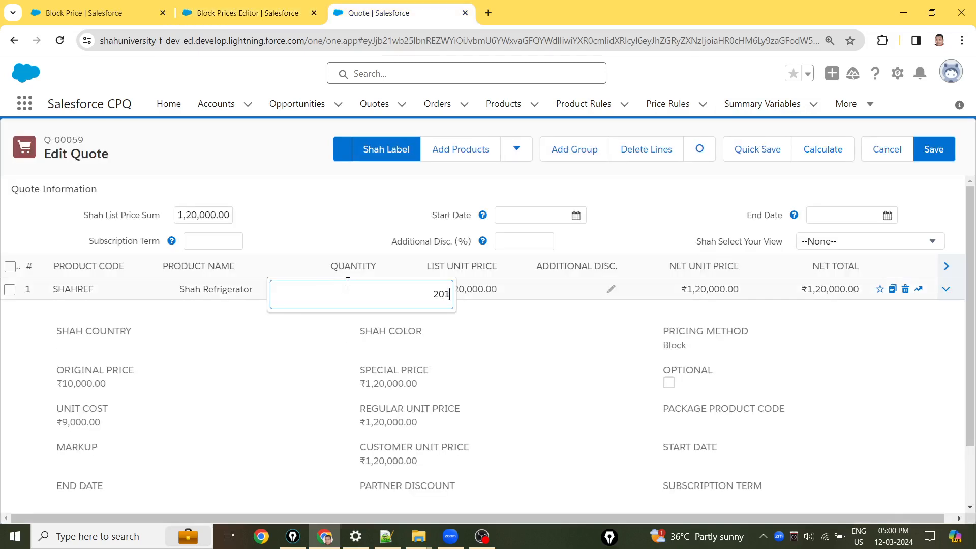
pyautogui.click(838, 151)
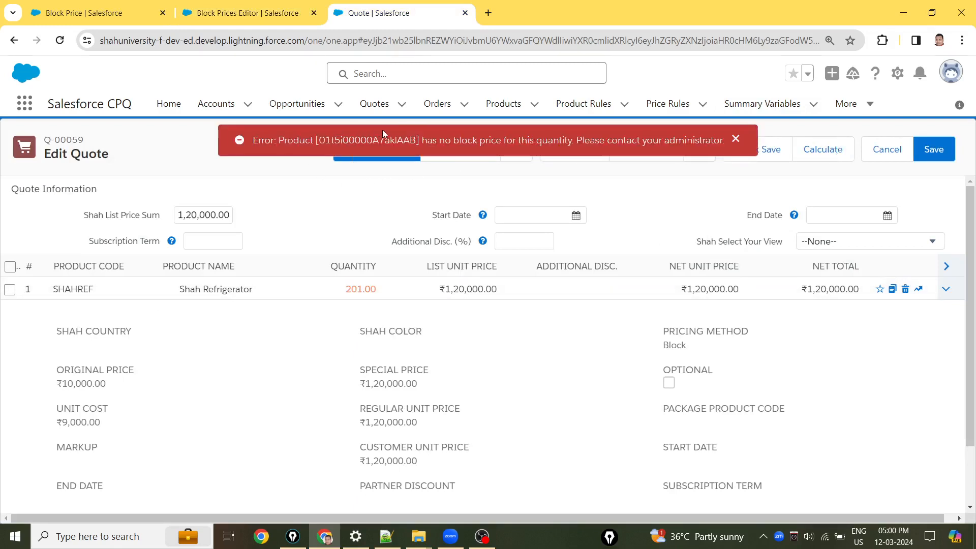
pyautogui.moveTo(468, 140); pyautogui.dragTo(569, 138)
pyautogui.moveTo(417, 141); pyautogui.dragTo(578, 135)
# Try to save a new block price named Shah Overage with lower bound 201 and overage rate 1000, leaving upper bound and price empty
pyautogui.click(228, 19)
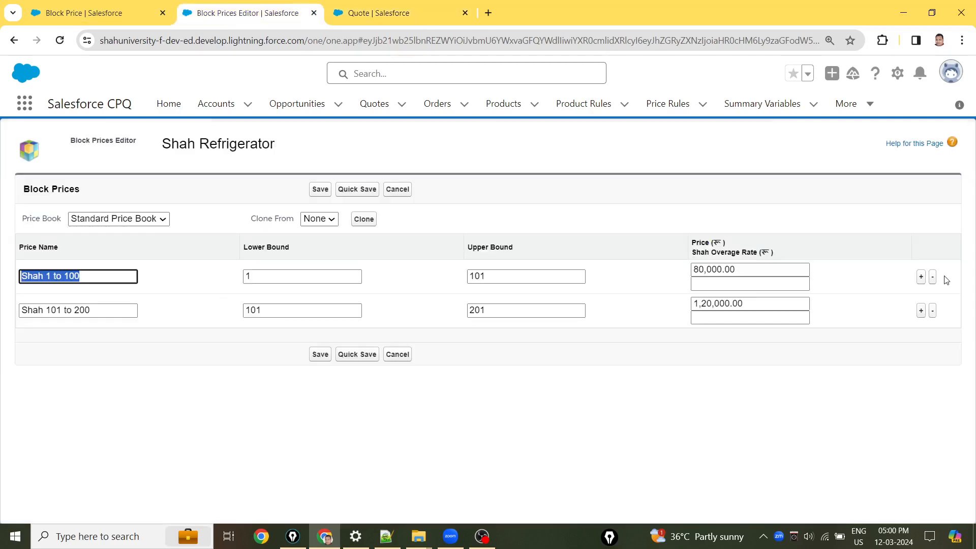
pyautogui.click(920, 310)
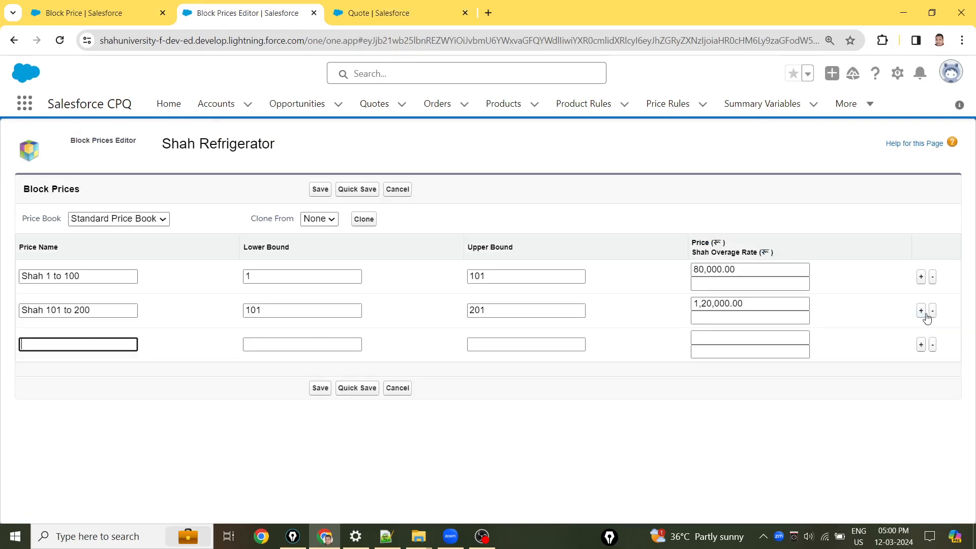
pyautogui.write('Shah Overage')
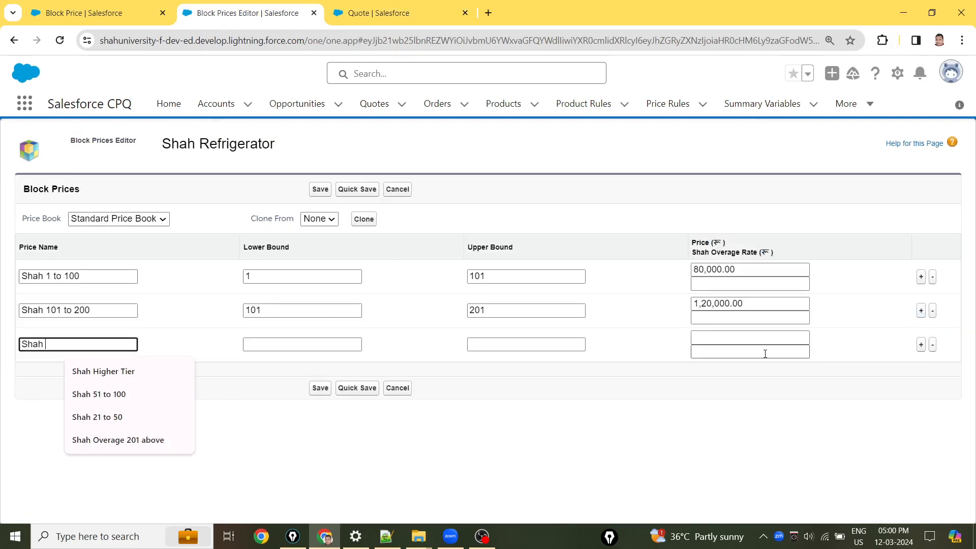
pyautogui.press('Tab')
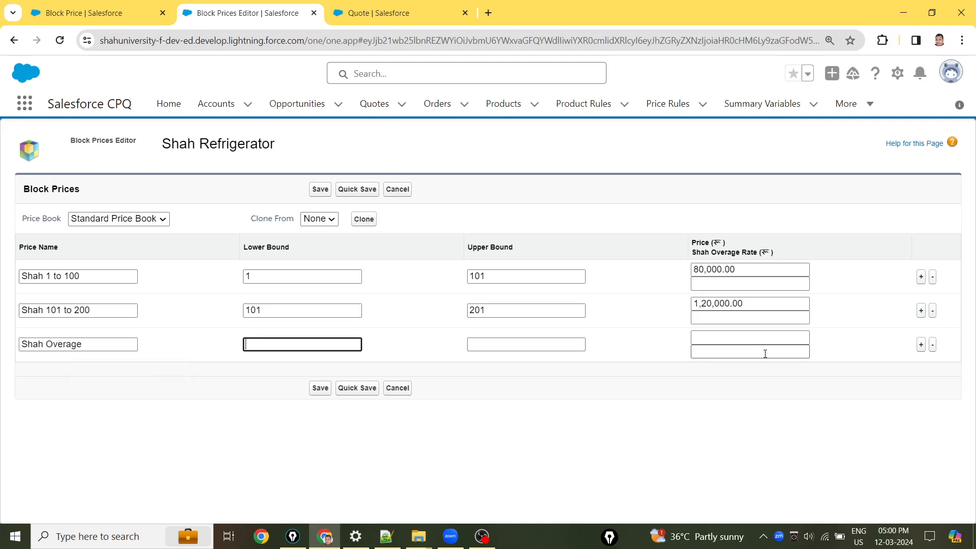
pyautogui.write('201')
pyautogui.press('Tab')
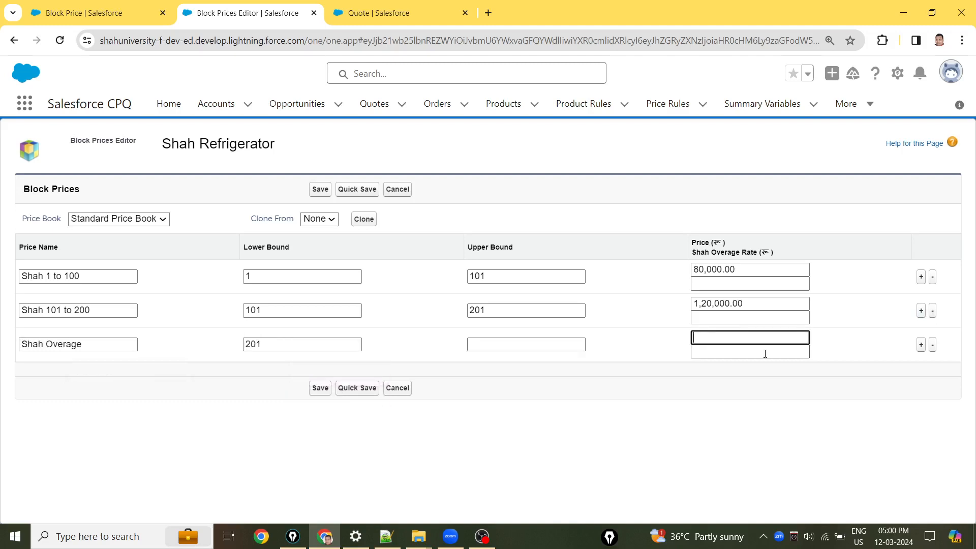
pyautogui.click(765, 352)
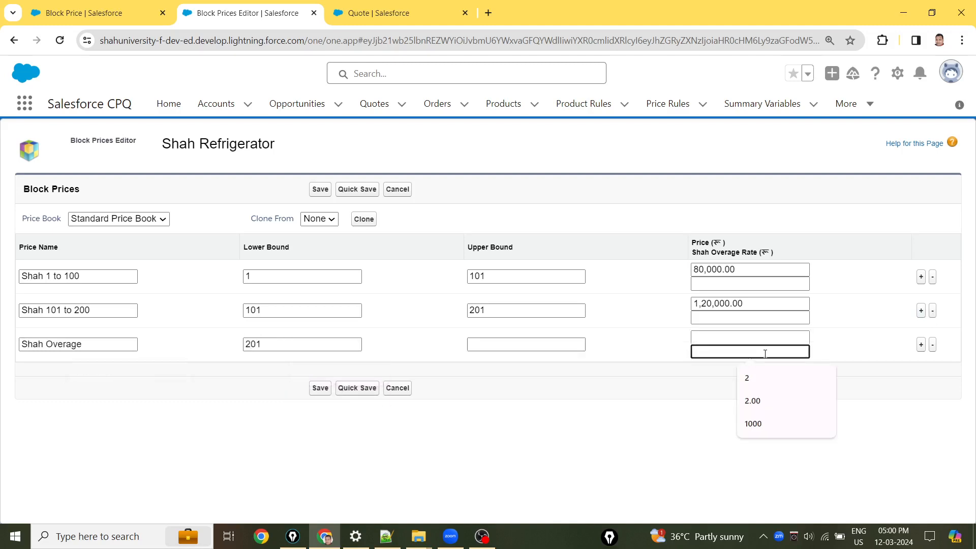
pyautogui.write('1000')
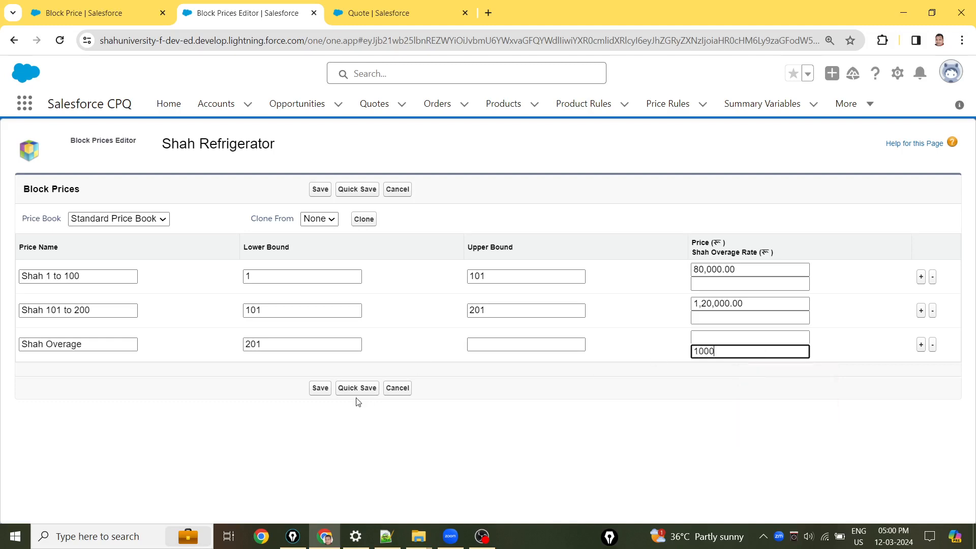
pyautogui.click(325, 392)
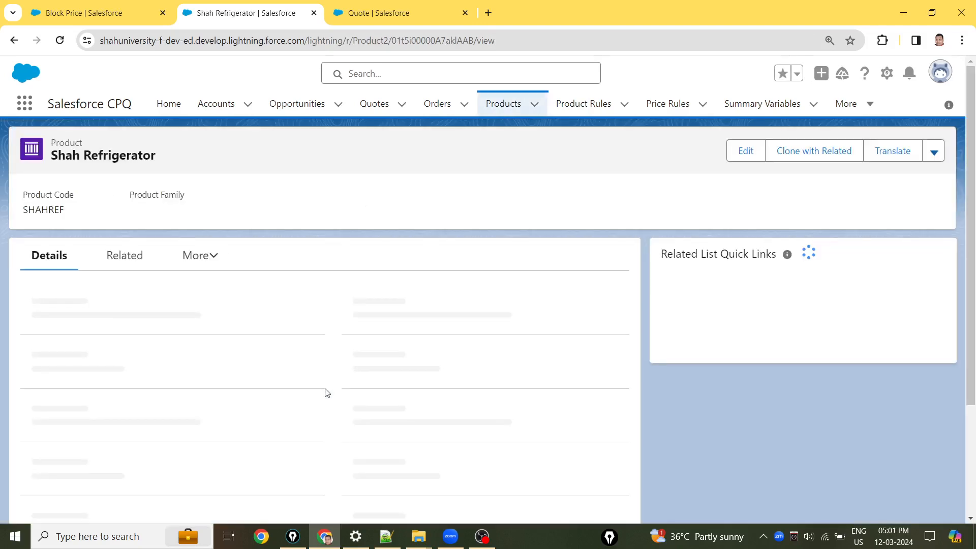
# Open Shah Refrigerator's full Block Prices list and check which tiers are saved
pyautogui.click(124, 257)
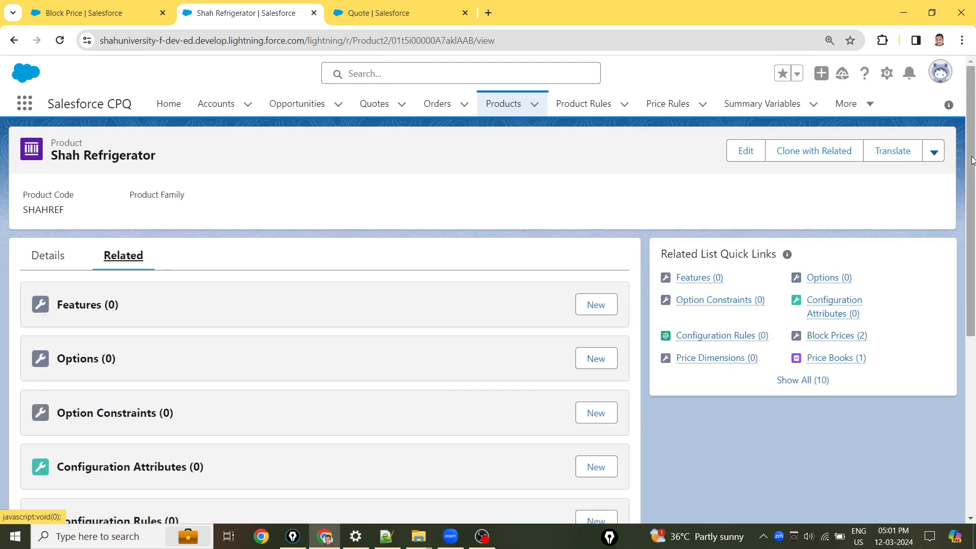
pyautogui.moveTo(971, 160); pyautogui.dragTo(973, 383)
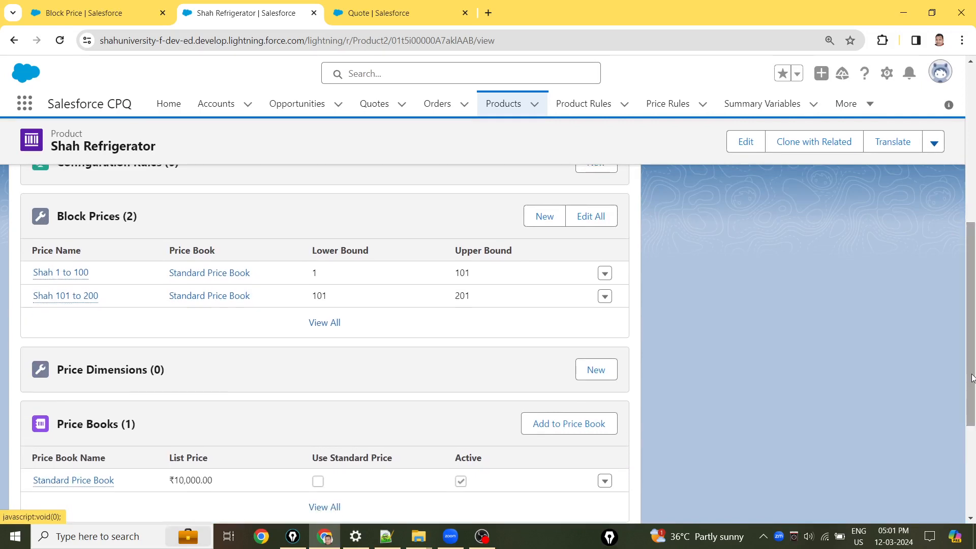
pyautogui.click(328, 324)
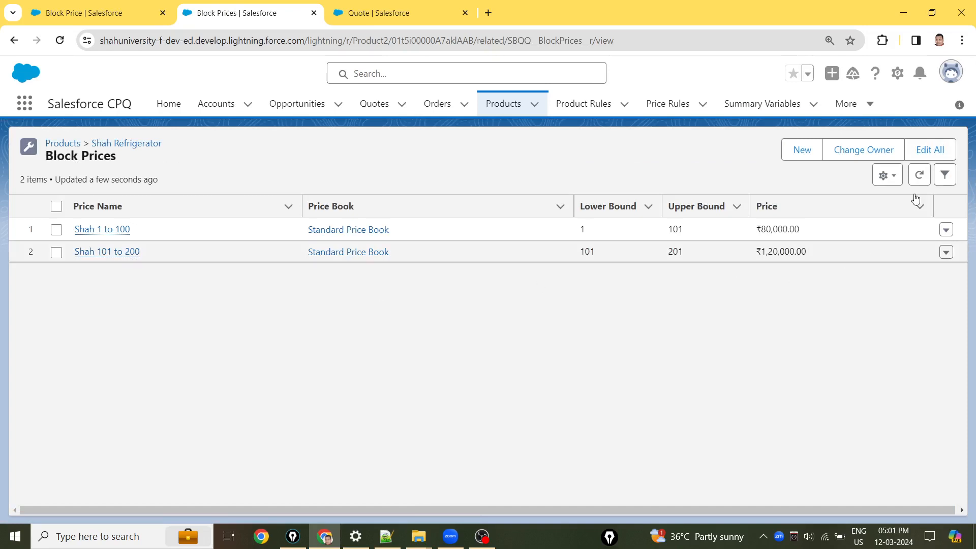
# Add a third block price to Shah Refrigerator named Shah 201 above, with lower bound 201 and no upper bound
pyautogui.click(940, 155)
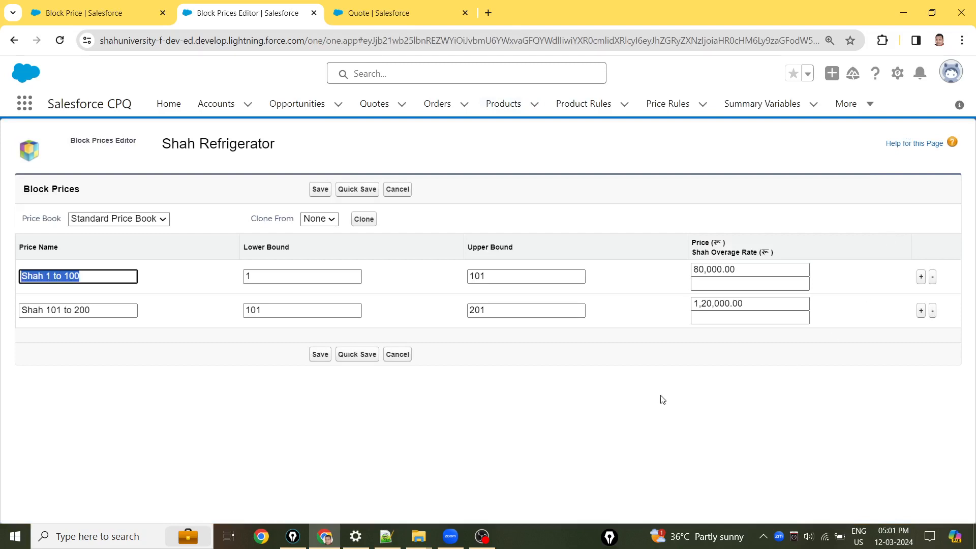
pyautogui.click(921, 312)
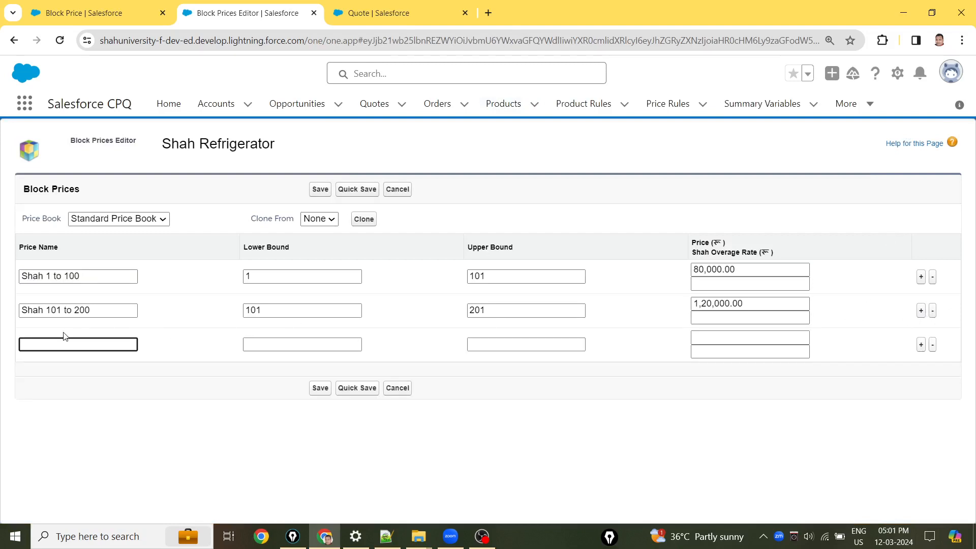
pyautogui.write('Shah')
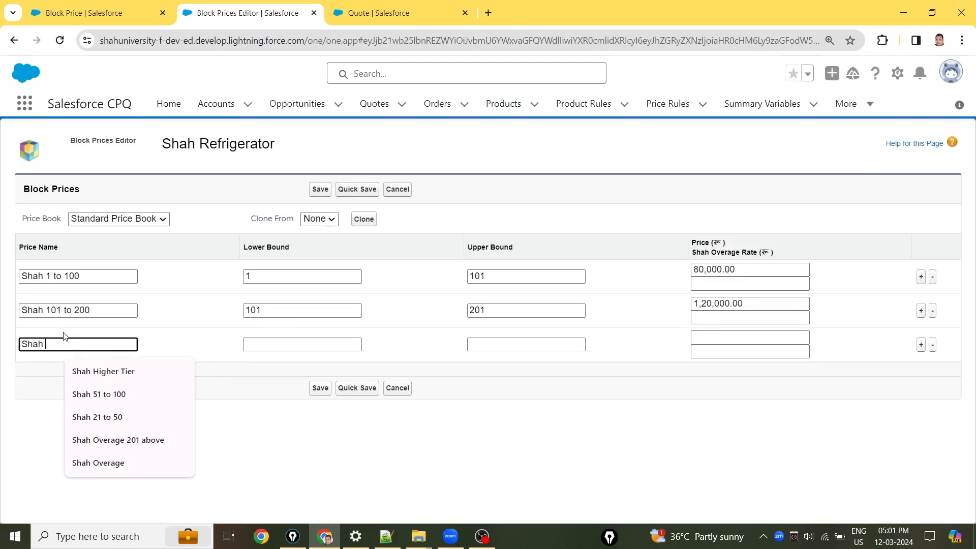
pyautogui.write(' 201 above')
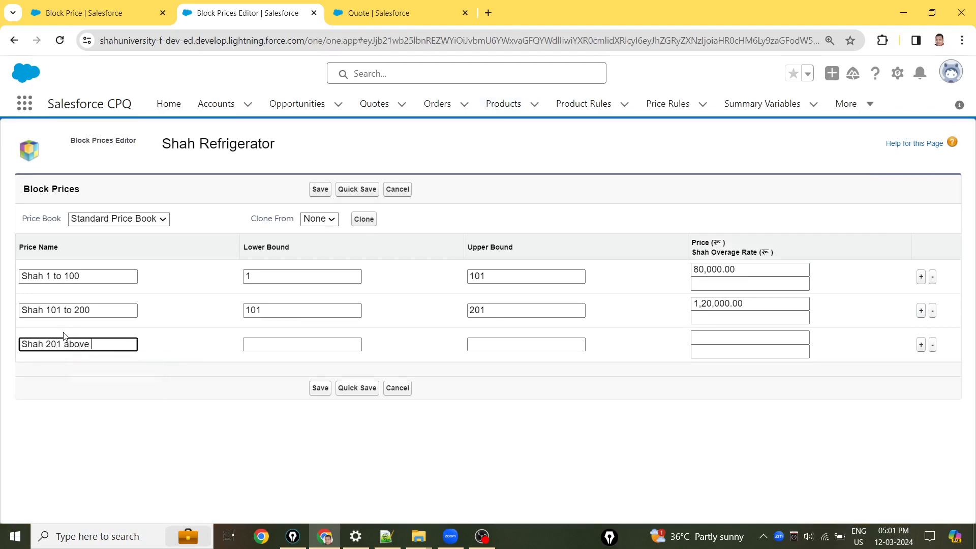
pyautogui.press('Tab')
pyautogui.write('201')
pyautogui.press('Tab')
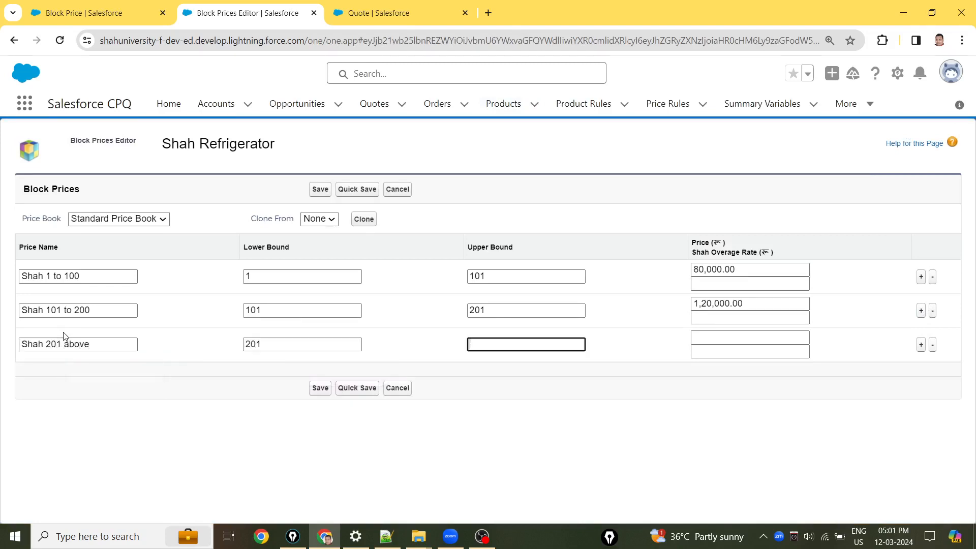
# Set the Shah 201 above tier's price to 1250000 and its overage rate to 100, and save the block prices
pyautogui.click(721, 336)
pyautogui.moveTo(255, 310); pyautogui.dragTo(321, 310)
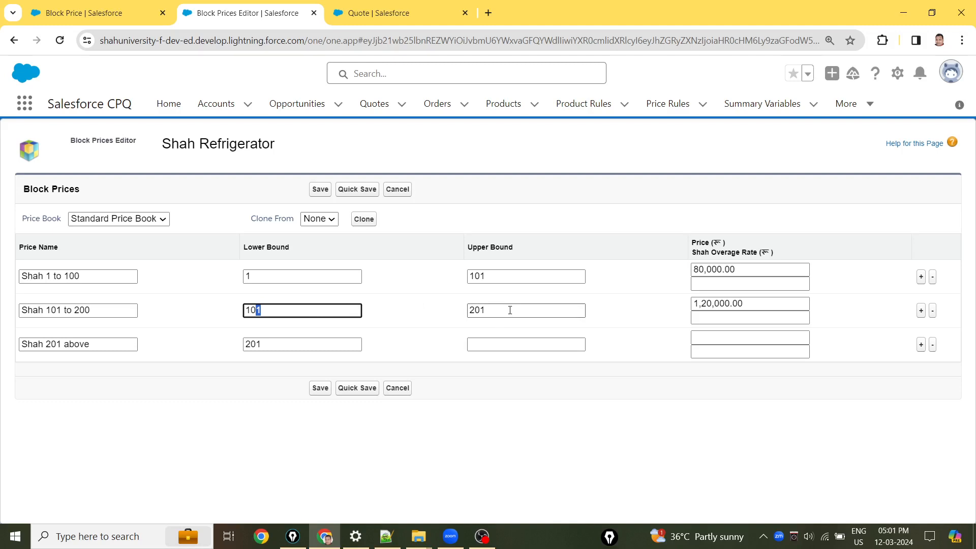
pyautogui.click(489, 311)
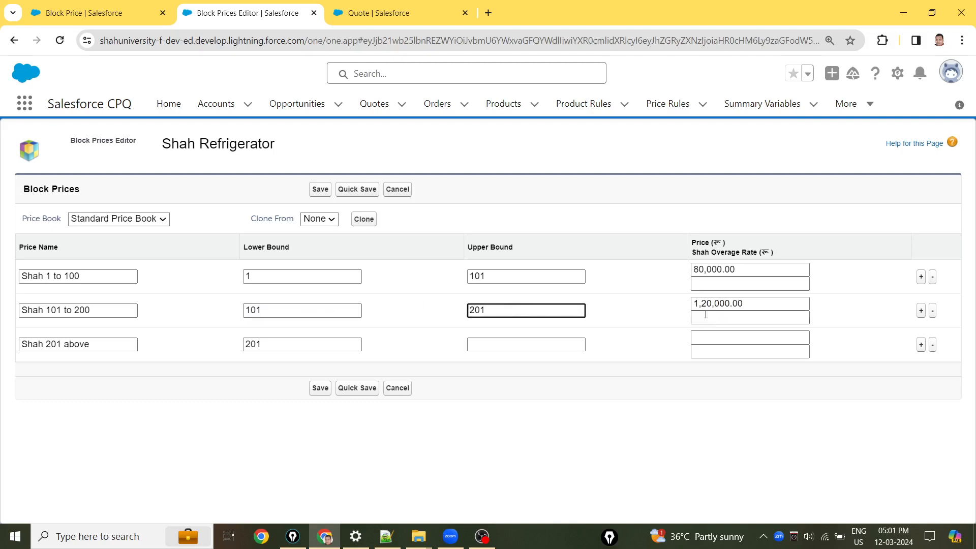
pyautogui.click(720, 336)
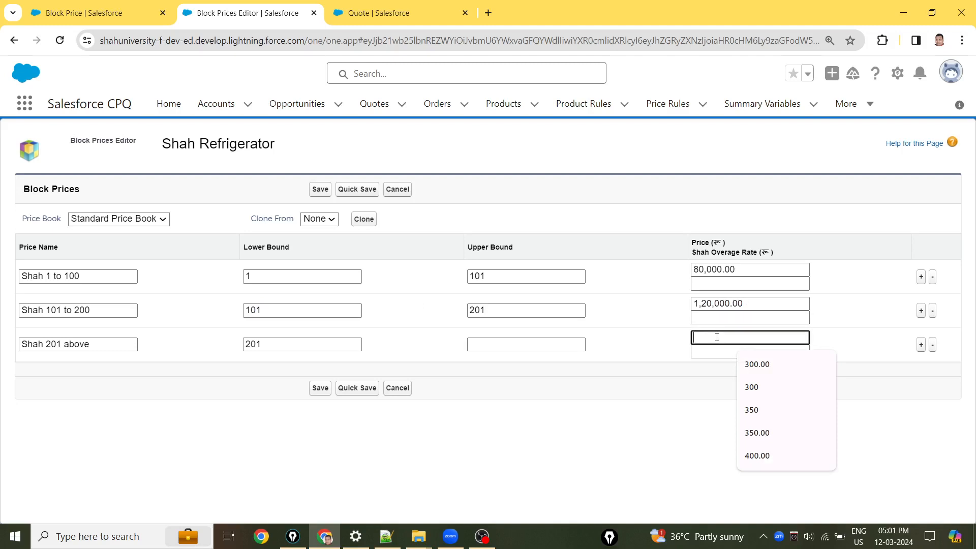
pyautogui.write('1250000')
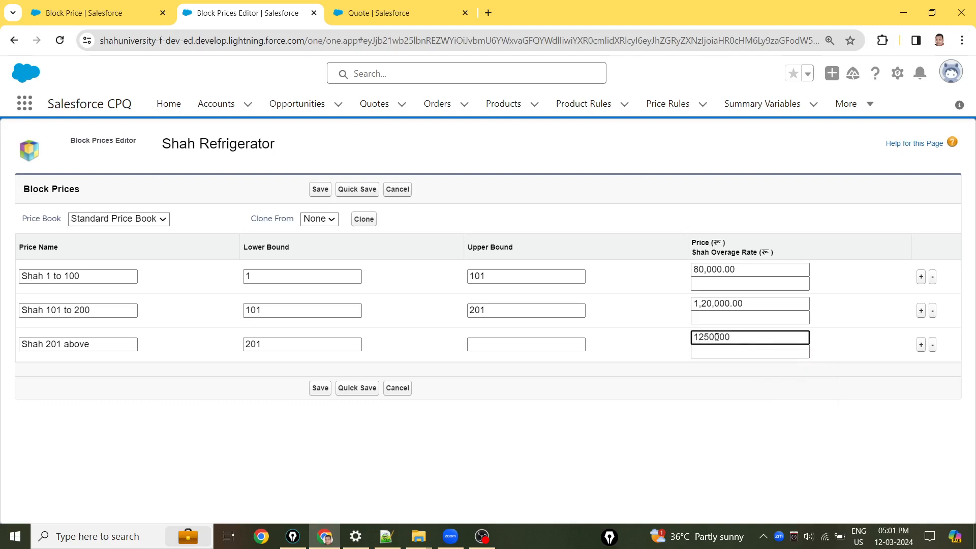
pyautogui.click(742, 351)
pyautogui.write('100')
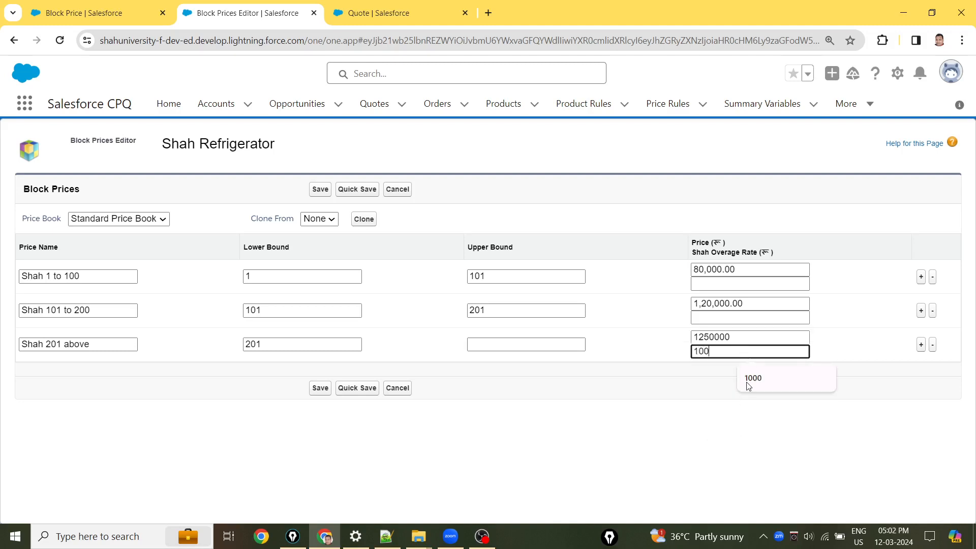
pyautogui.click(741, 337)
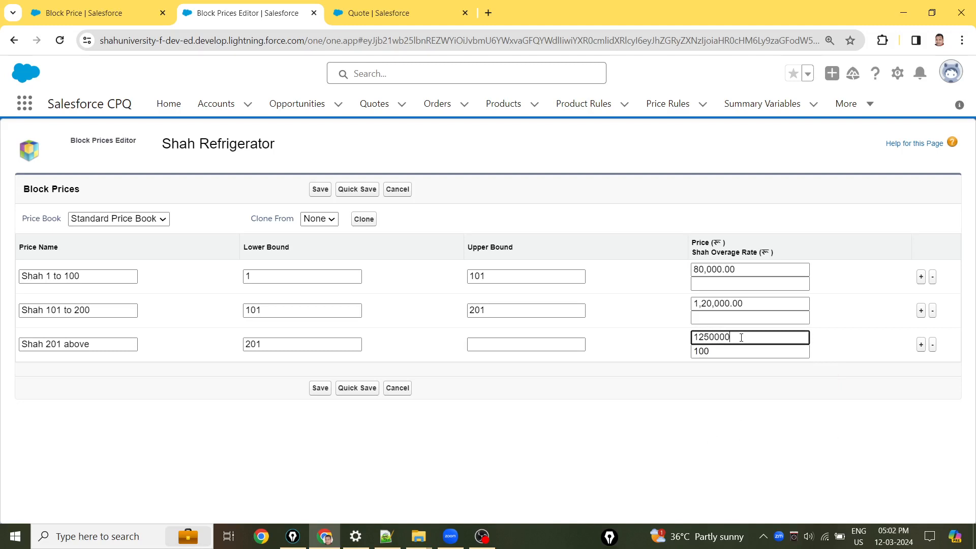
pyautogui.click(357, 389)
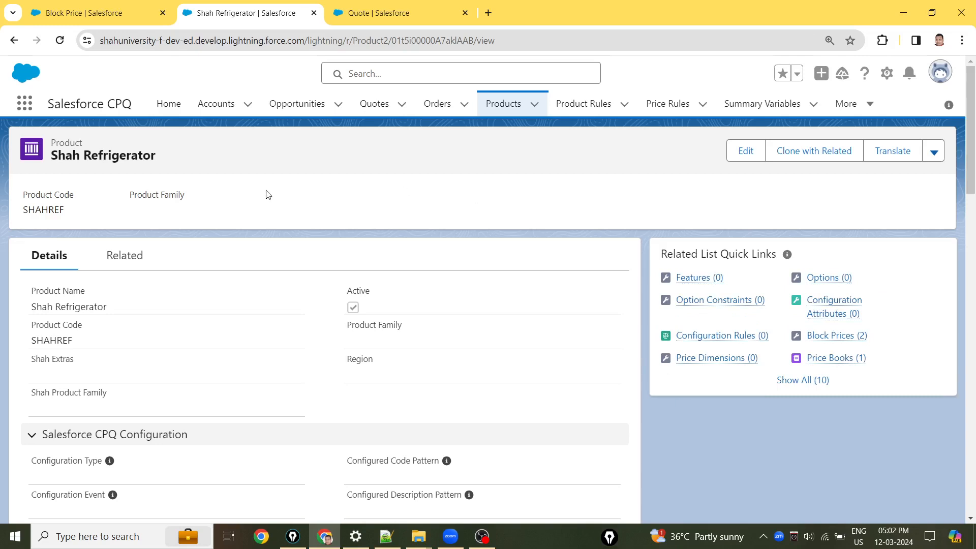
# Check the Block Prices related list on Shah Refrigerator for the Shah 201 above tier
pyautogui.click(124, 256)
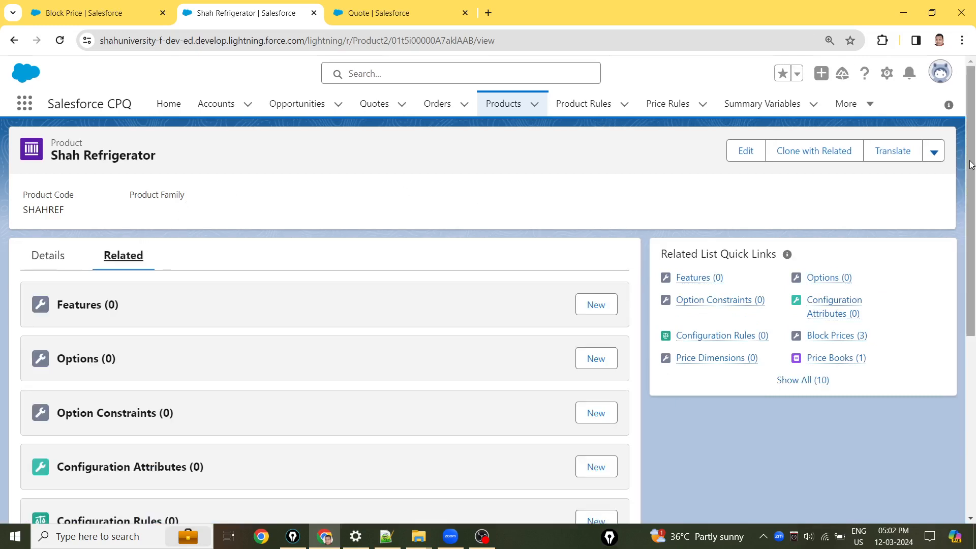
pyautogui.moveTo(973, 164); pyautogui.dragTo(973, 343)
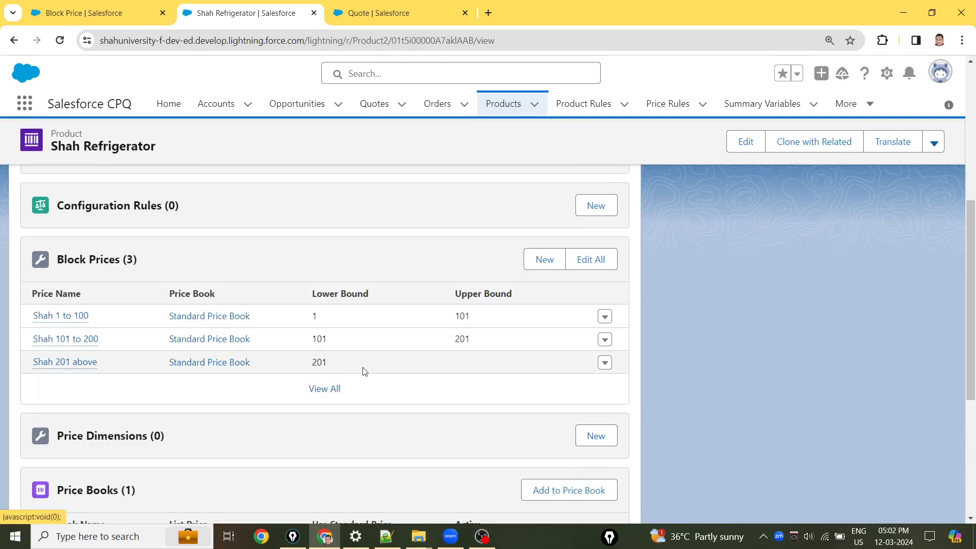
pyautogui.moveTo(84, 366)
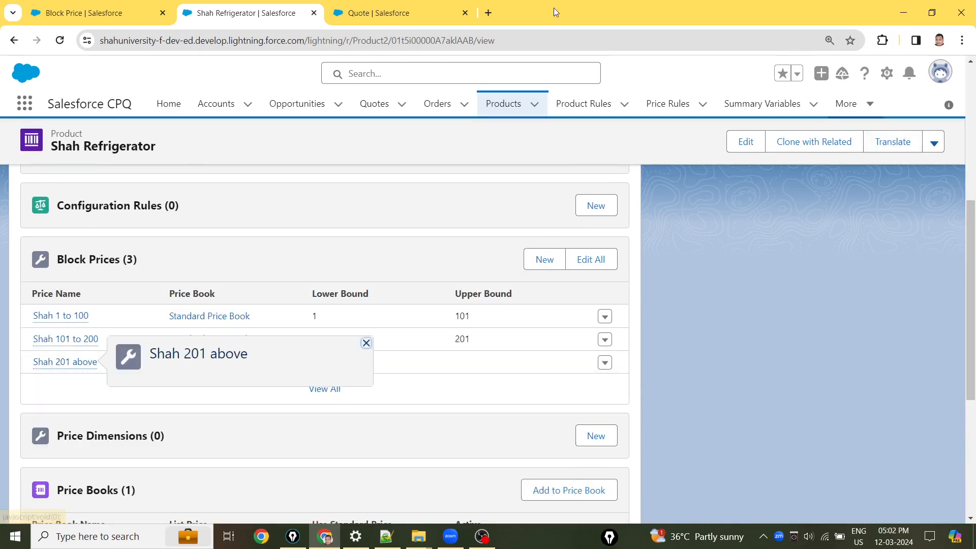
# Return to the quote, dismiss the error message, and delete the Shah Refrigerator line
pyautogui.click(416, 21)
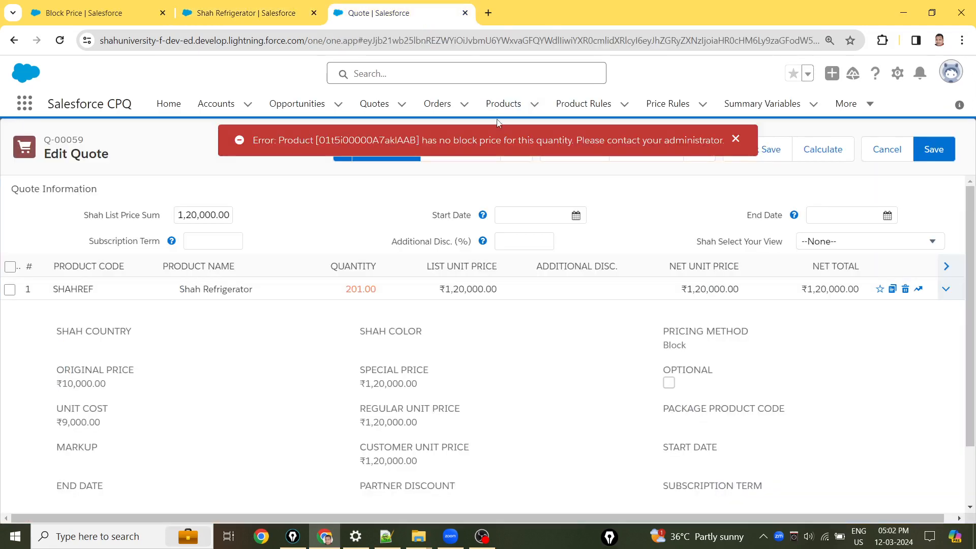
pyautogui.click(735, 139)
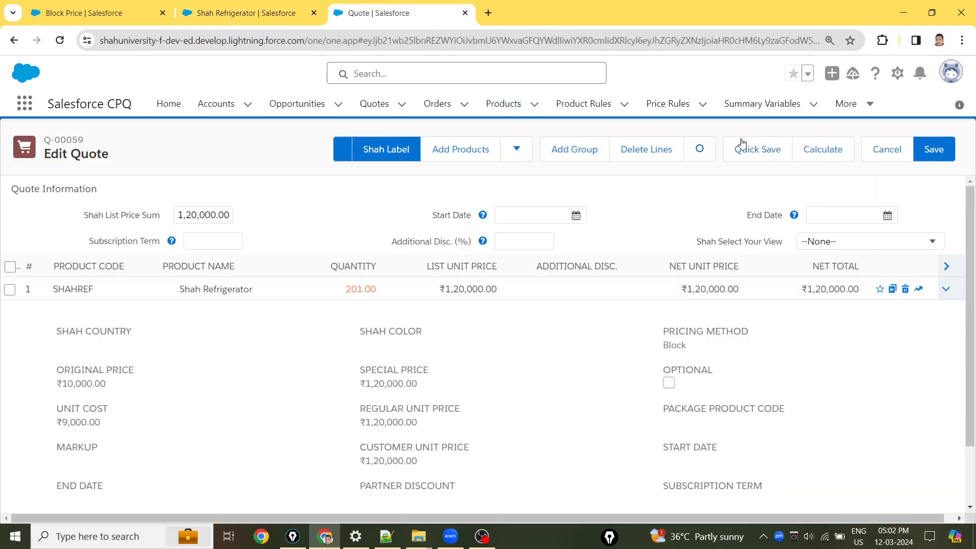
pyautogui.click(905, 289)
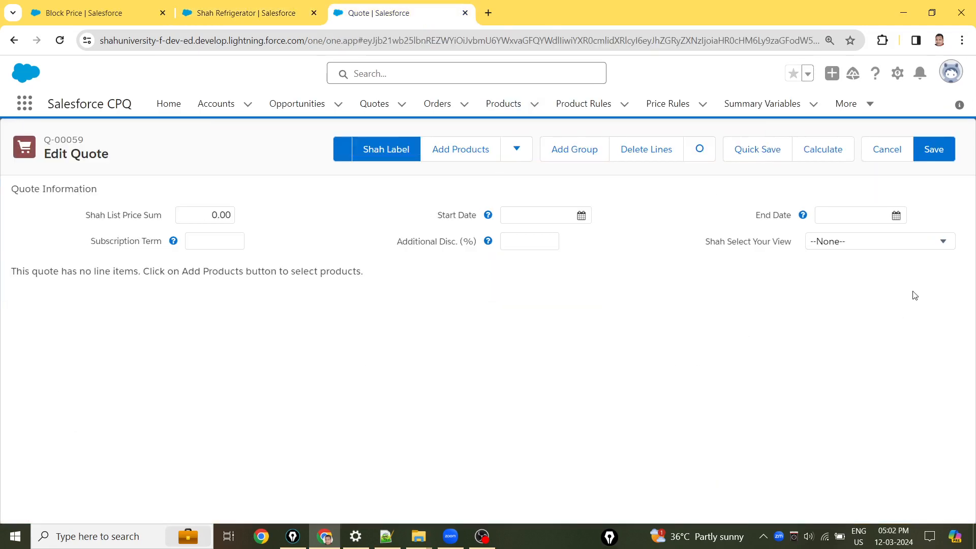
# Find the Shah Refrigerator product and add it to the quote
pyautogui.click(463, 160)
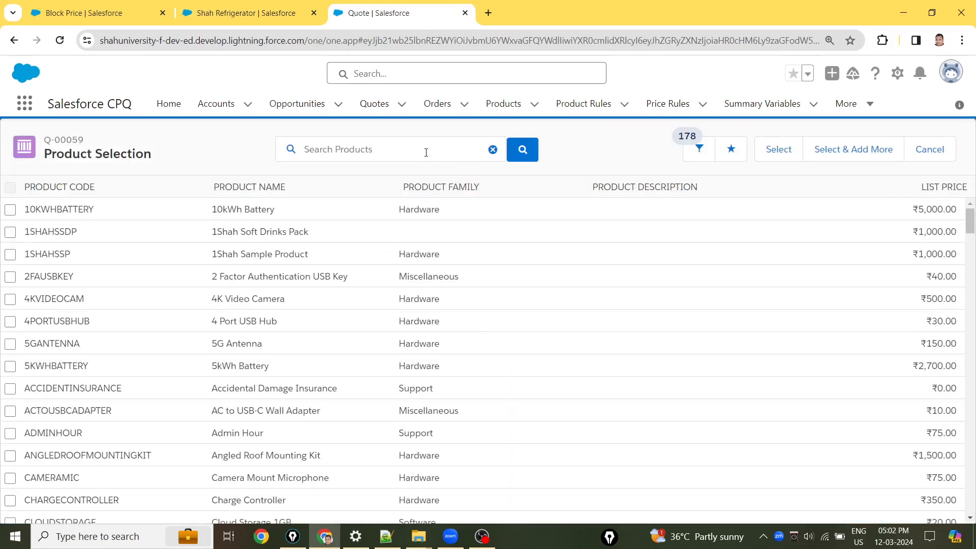
pyautogui.click(424, 152)
pyautogui.write('shahref')
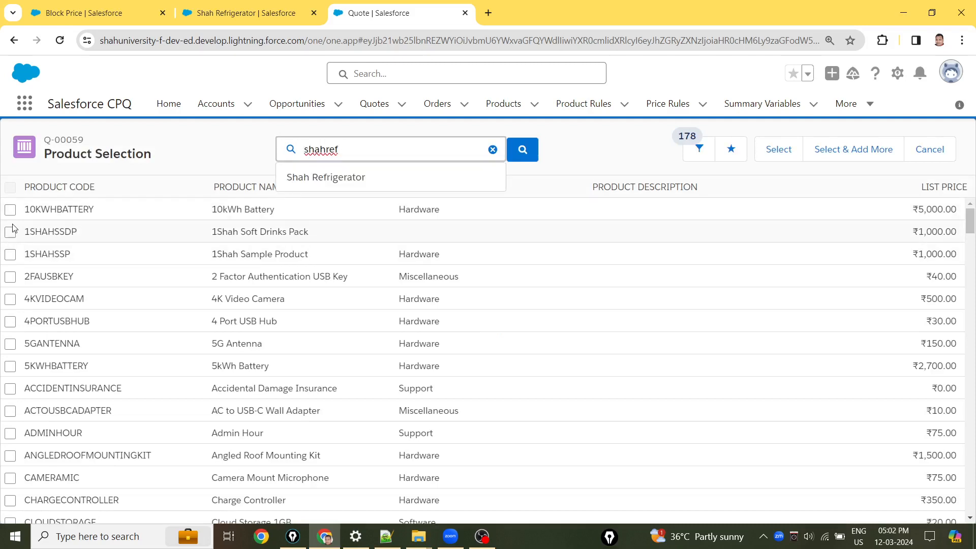
pyautogui.click(300, 174)
pyautogui.click(10, 210)
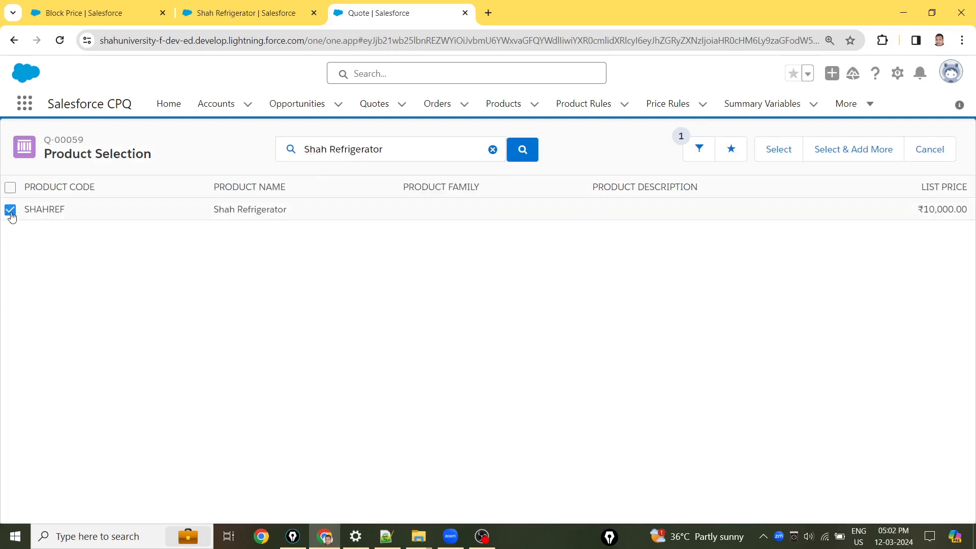
pyautogui.click(795, 160)
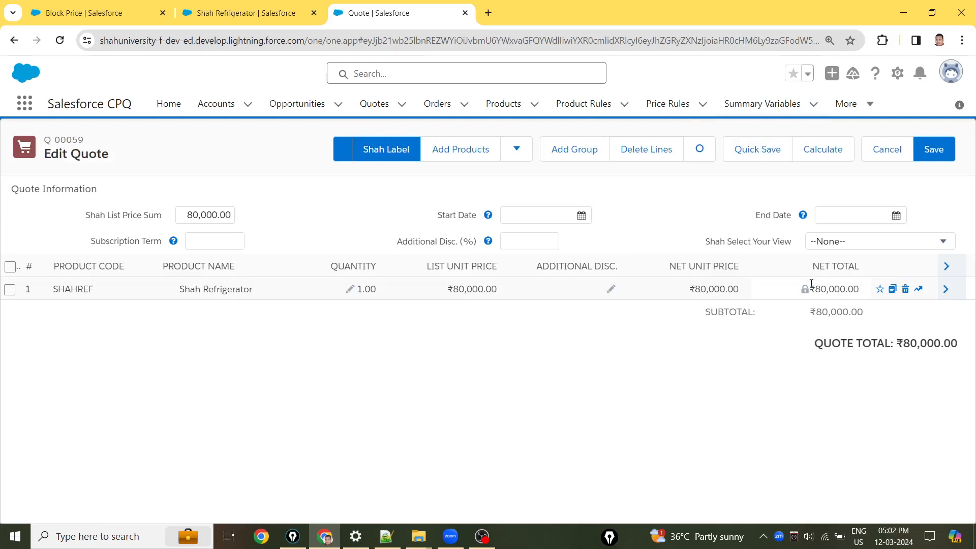
# Set the Shah Refrigerator line's quantity to 125 and recalculate the quote
pyautogui.click(362, 287)
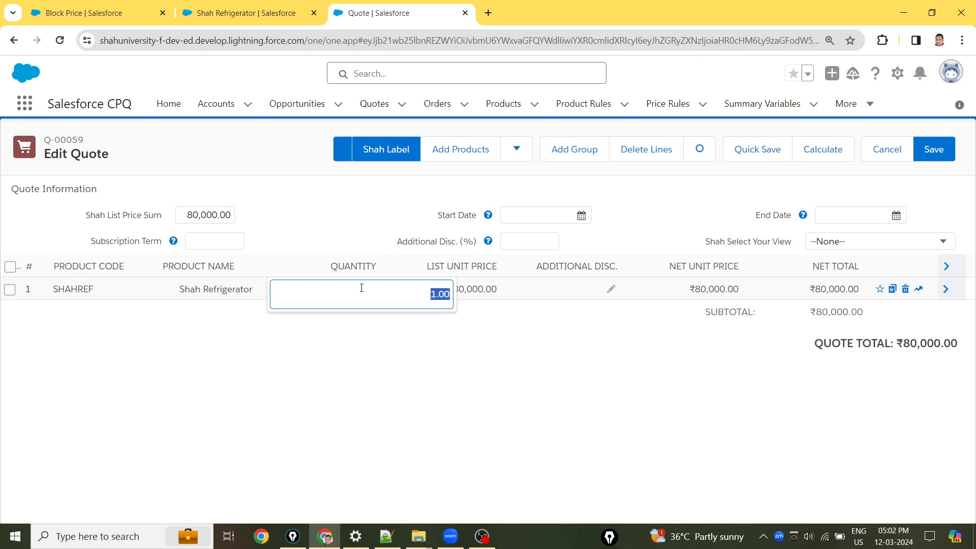
pyautogui.write('125')
pyautogui.click(454, 391)
pyautogui.click(831, 153)
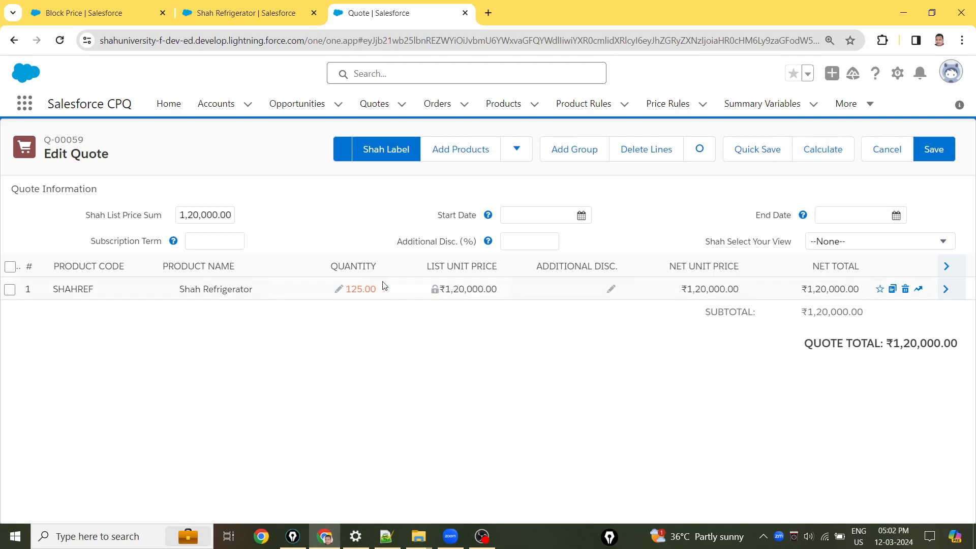
# Try a quantity of 201 on the Shah Refrigerator line and recalculate the quote
pyautogui.click(345, 294)
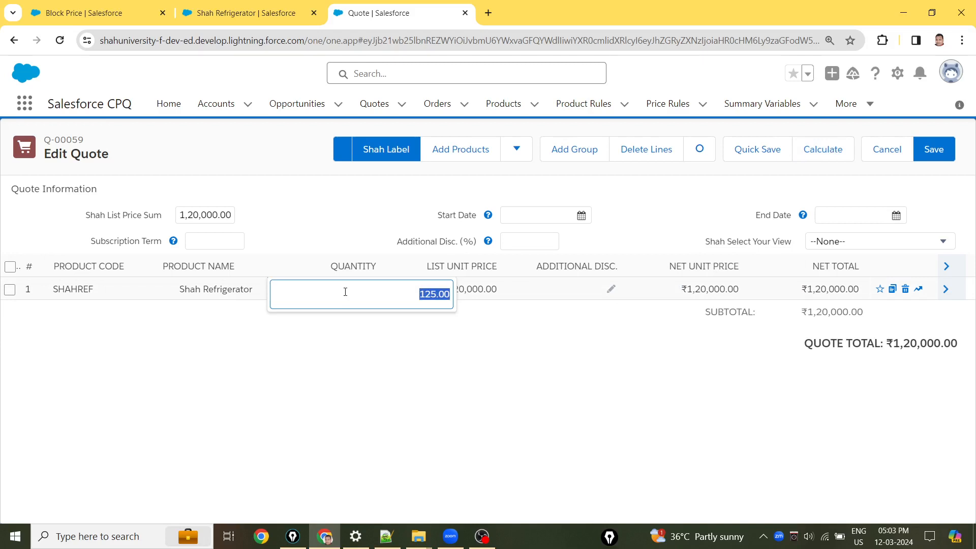
pyautogui.write('201')
pyautogui.click(426, 411)
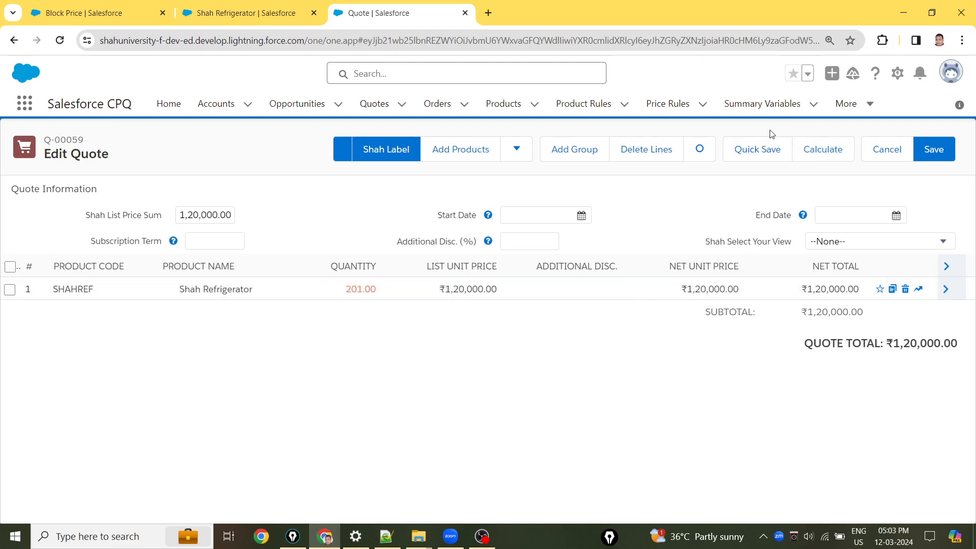
pyautogui.click(813, 151)
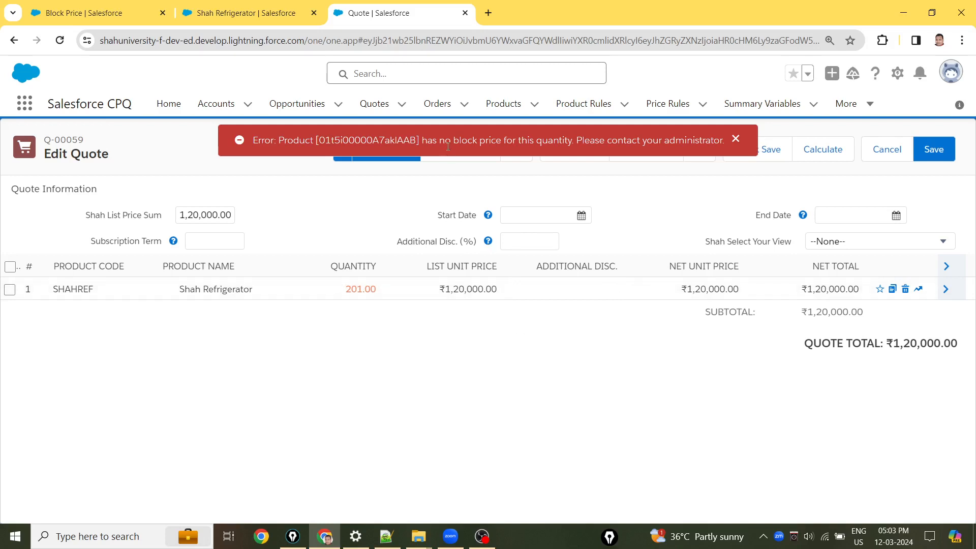
# Dismiss the error message and reload the quote line editor page
pyautogui.click(735, 139)
pyautogui.click(502, 44)
pyautogui.press('Return')
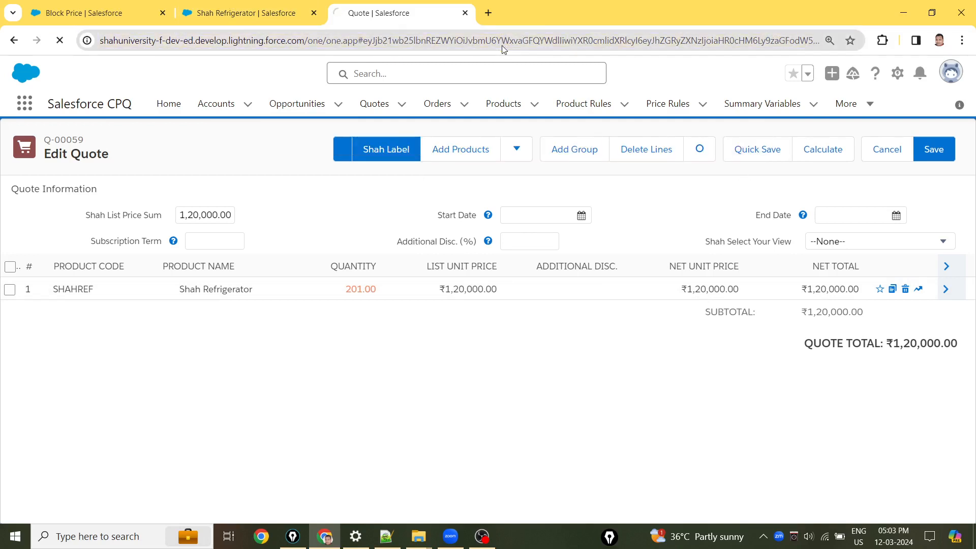
pyautogui.click(502, 46)
pyautogui.press('Return')
pyautogui.click(502, 46)
pyautogui.press('Return')
pyautogui.click(501, 44)
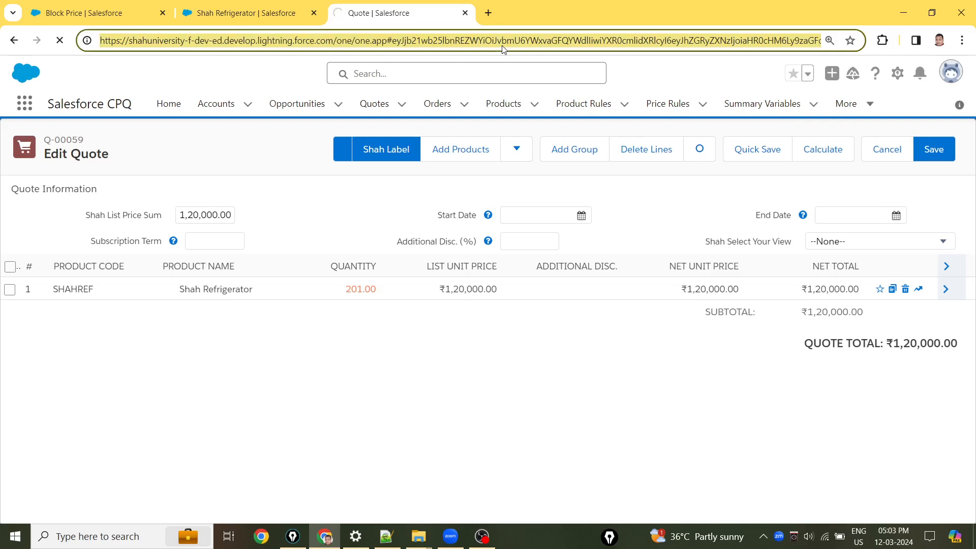
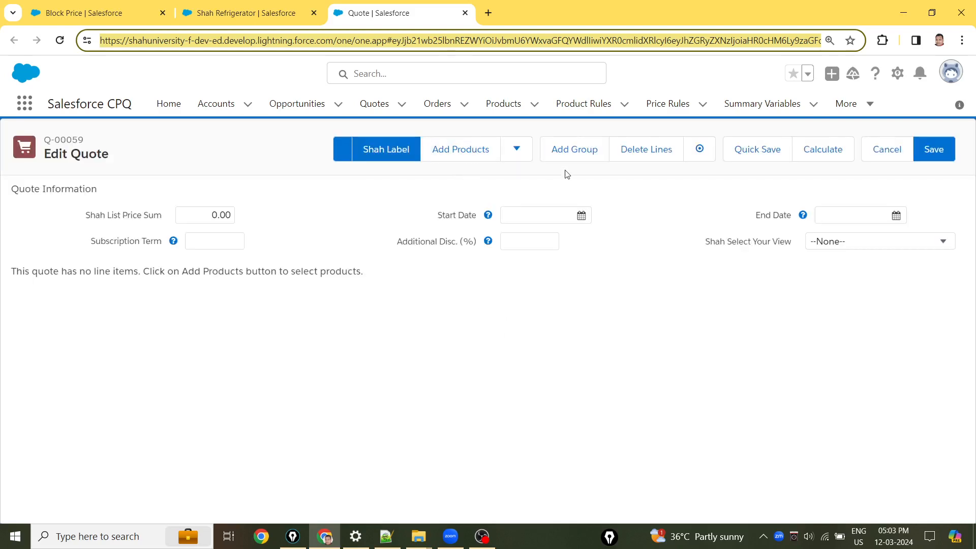
# Search for Shah Refrigerator and add it to the reloaded quote
pyautogui.click(471, 161)
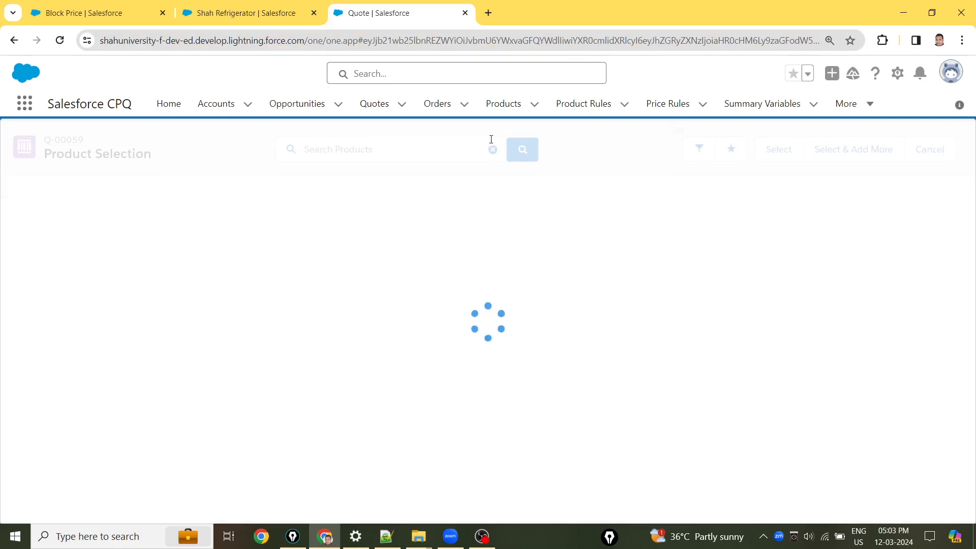
pyautogui.click(427, 154)
pyautogui.write('shahre')
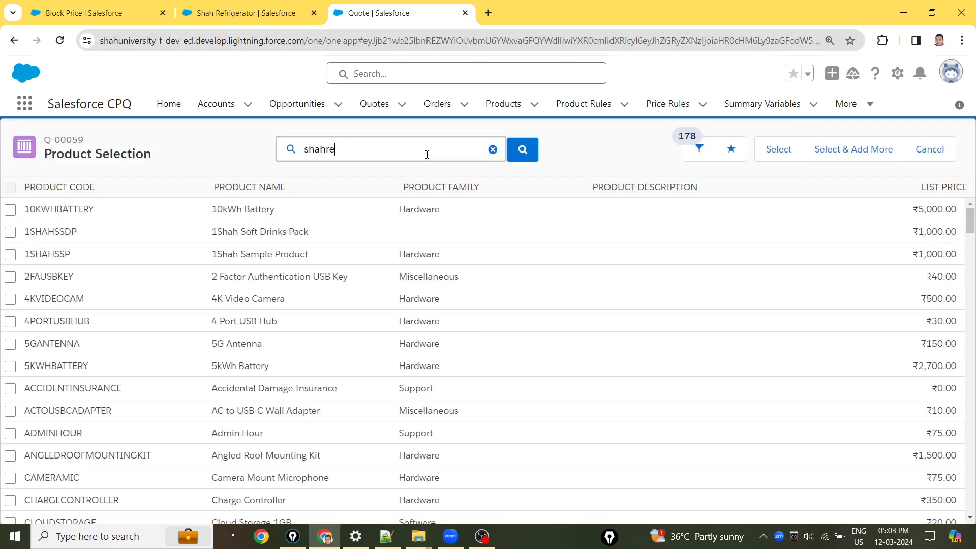
pyautogui.write('f')
pyautogui.click(327, 175)
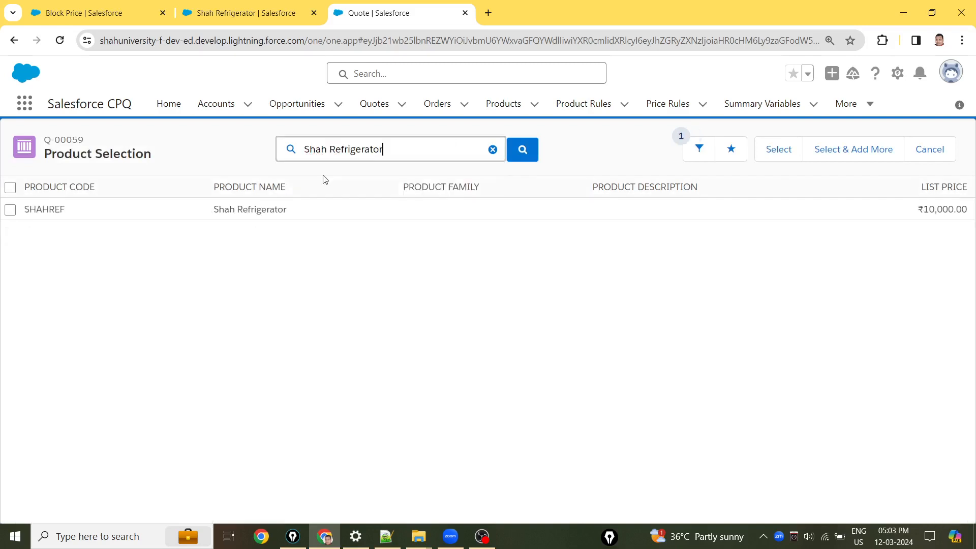
pyautogui.click(10, 210)
pyautogui.click(767, 158)
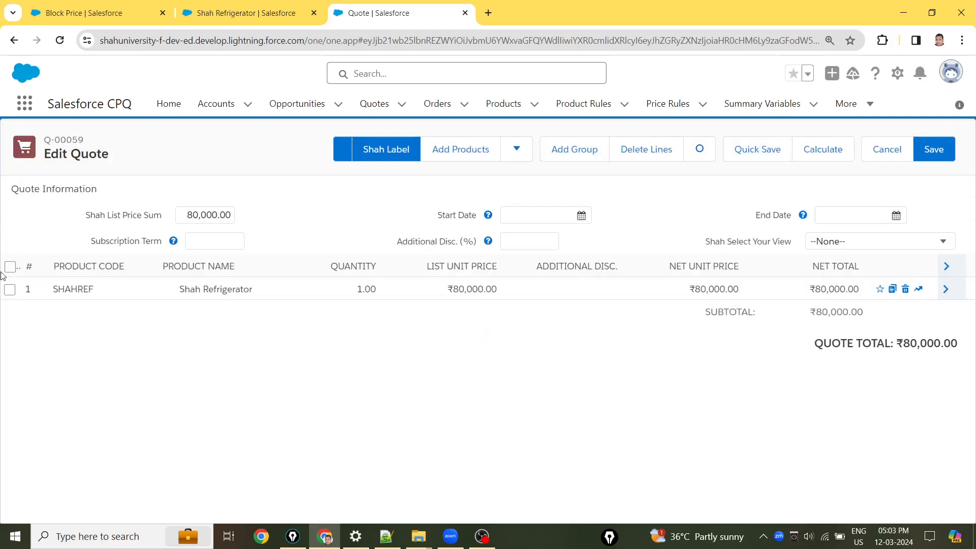
# Select the Shah Refrigerator line, set its quantity to 102, and recalculate the quote
pyautogui.click(10, 291)
pyautogui.click(350, 289)
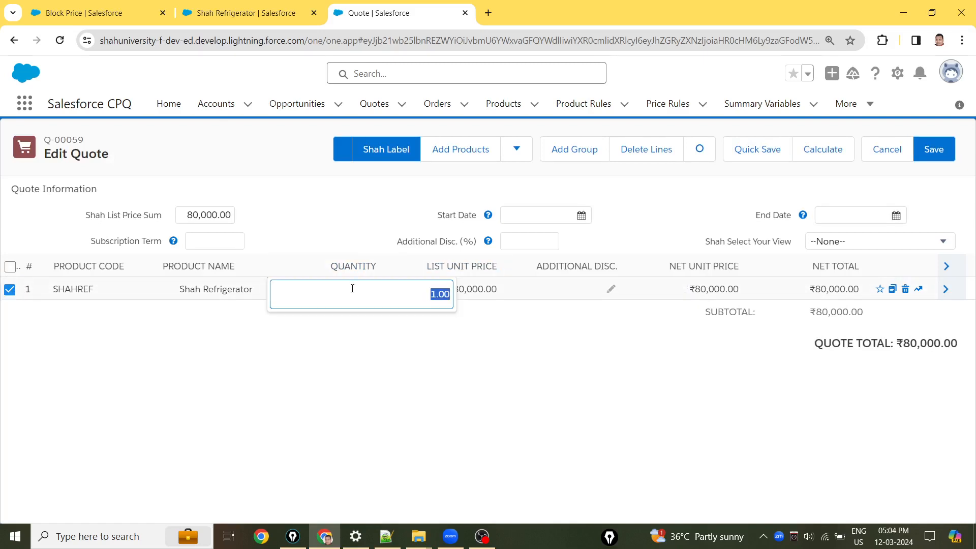
pyautogui.write('102')
pyautogui.click(463, 384)
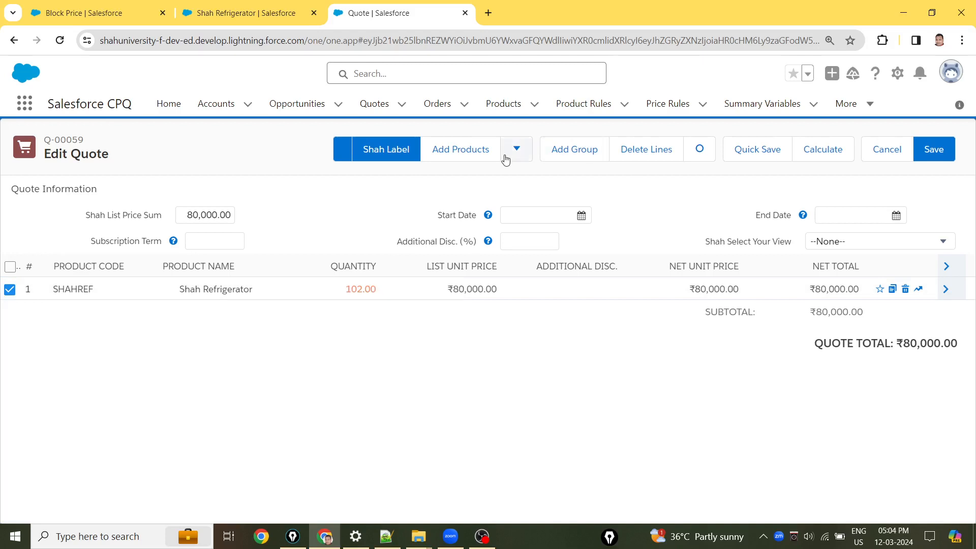
pyautogui.click(829, 151)
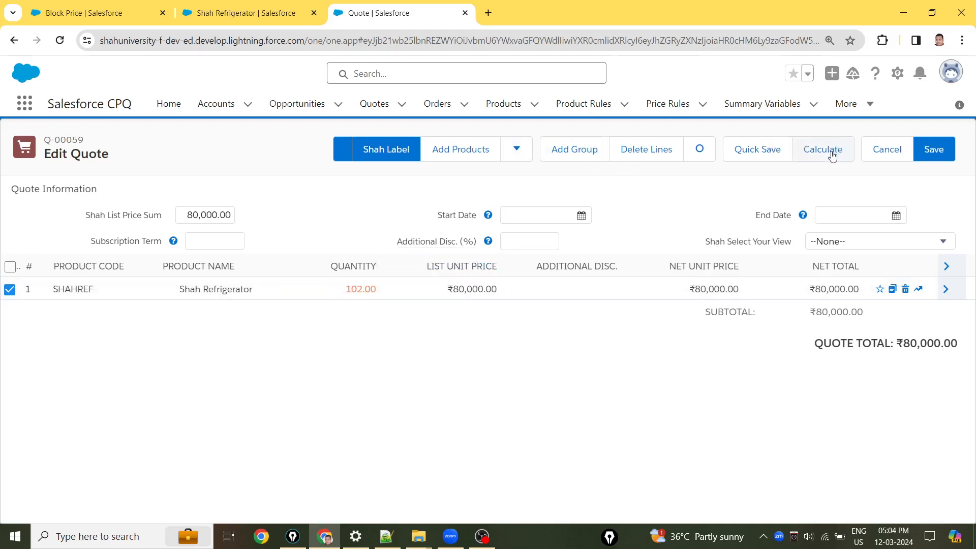
# Set the Shah Refrigerator line's quantity to 201 and recalculate the quote
pyautogui.click(342, 290)
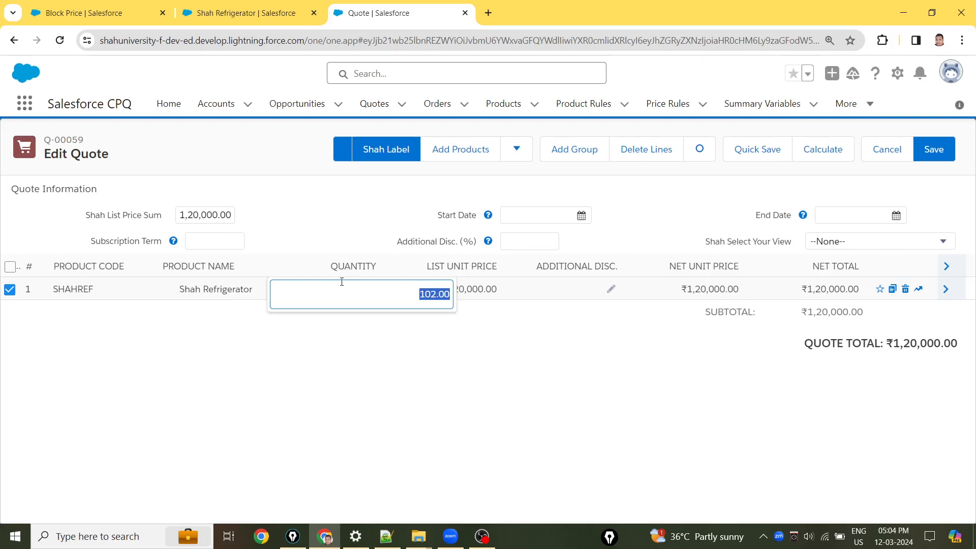
pyautogui.write('201')
pyautogui.click(840, 157)
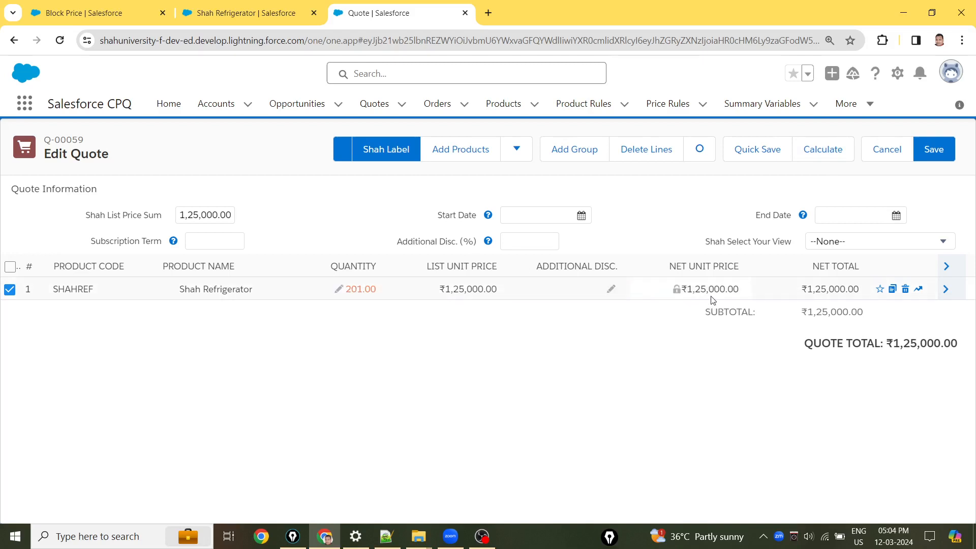
# Set the Shah Refrigerator line's quantity to 202 and recalculate the quote
pyautogui.click(347, 287)
pyautogui.write('2')
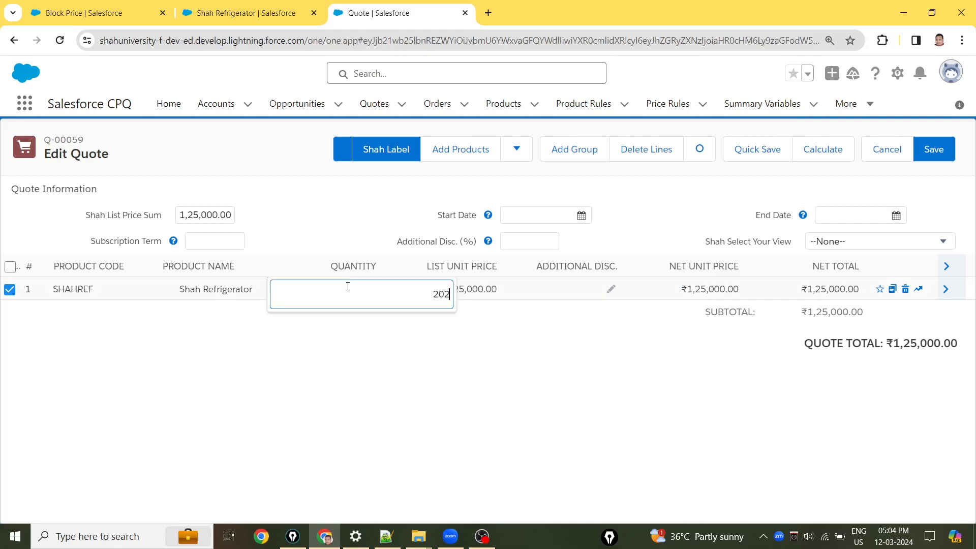
pyautogui.write('02')
pyautogui.click(393, 332)
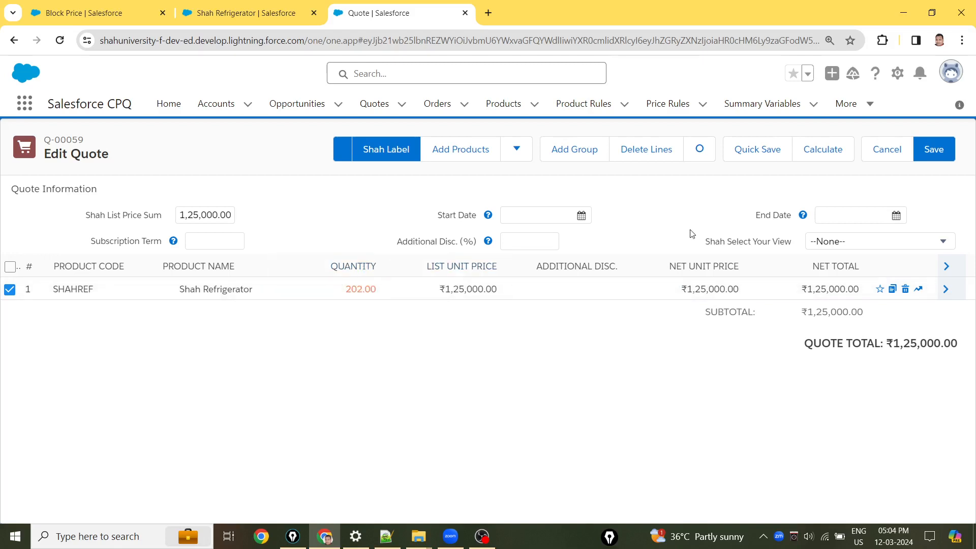
pyautogui.click(837, 152)
# Set the Shah Refrigerator line's quantity to 203 and recalculate the quote
pyautogui.click(346, 291)
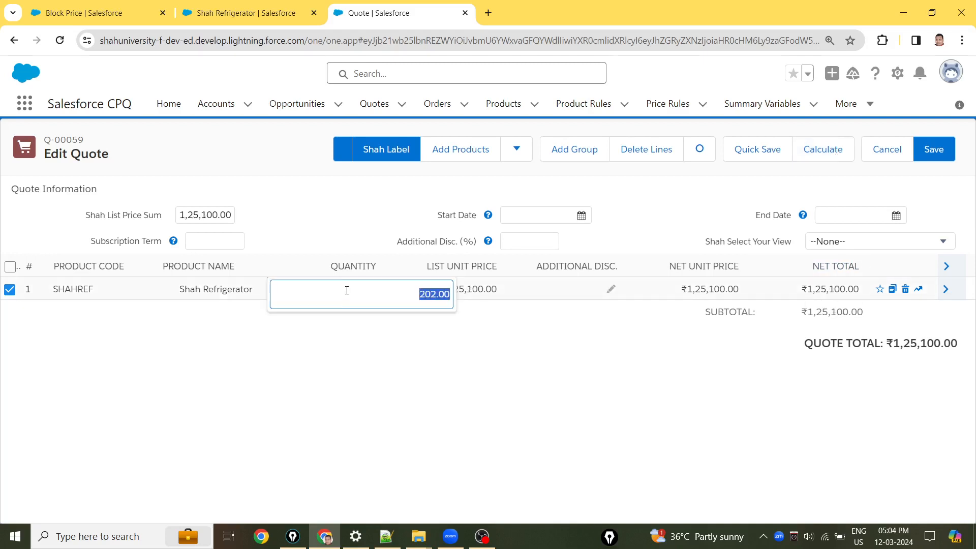
pyautogui.write('203')
pyautogui.click(475, 353)
pyautogui.click(811, 148)
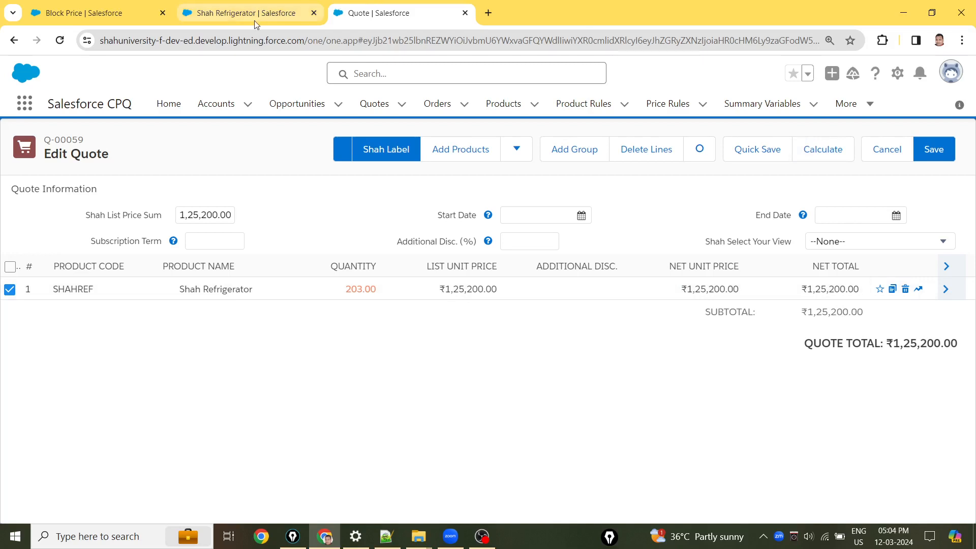
# Open all of Shah Refrigerator's block prices for editing and check the overage rate of the Shah 201 above tier
pyautogui.click(269, 11)
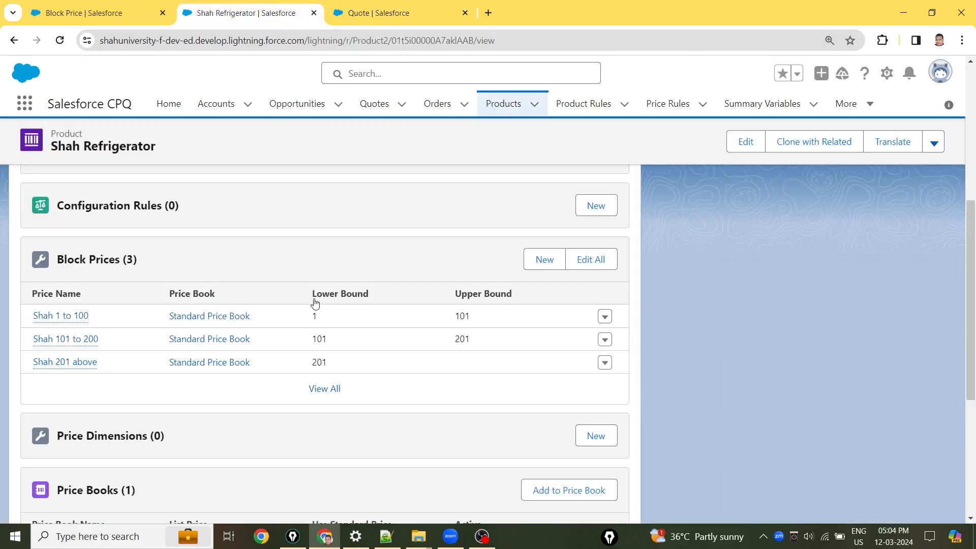
pyautogui.click(334, 392)
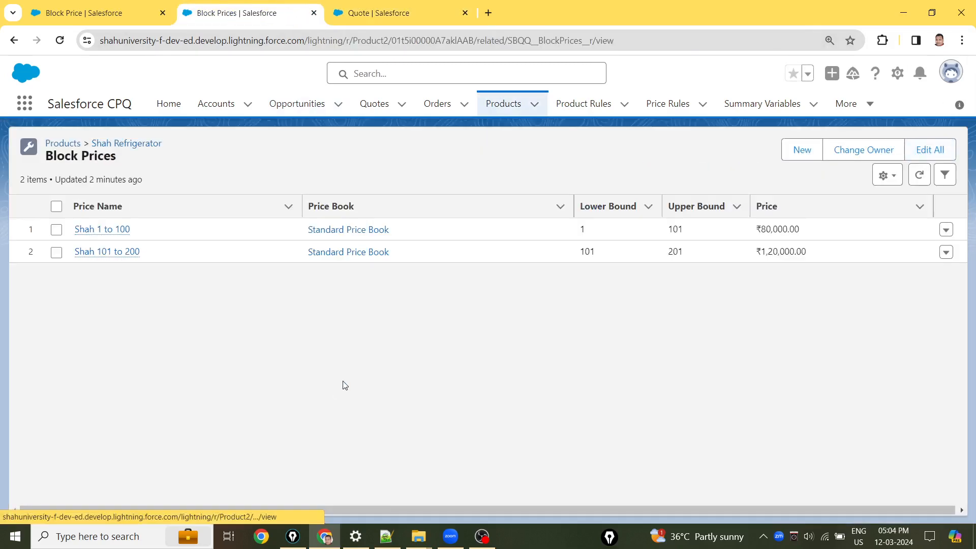
pyautogui.click(934, 154)
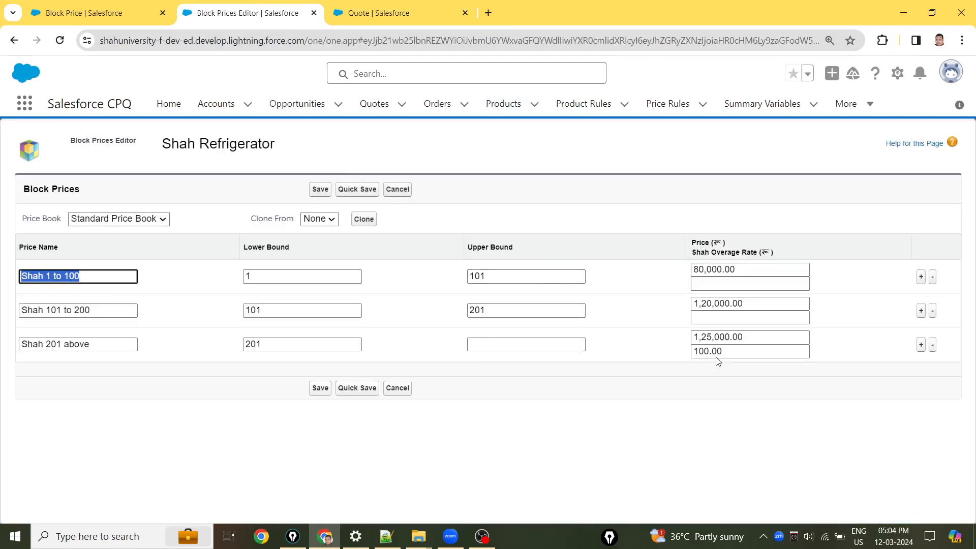
pyautogui.moveTo(722, 352); pyautogui.dragTo(695, 355)
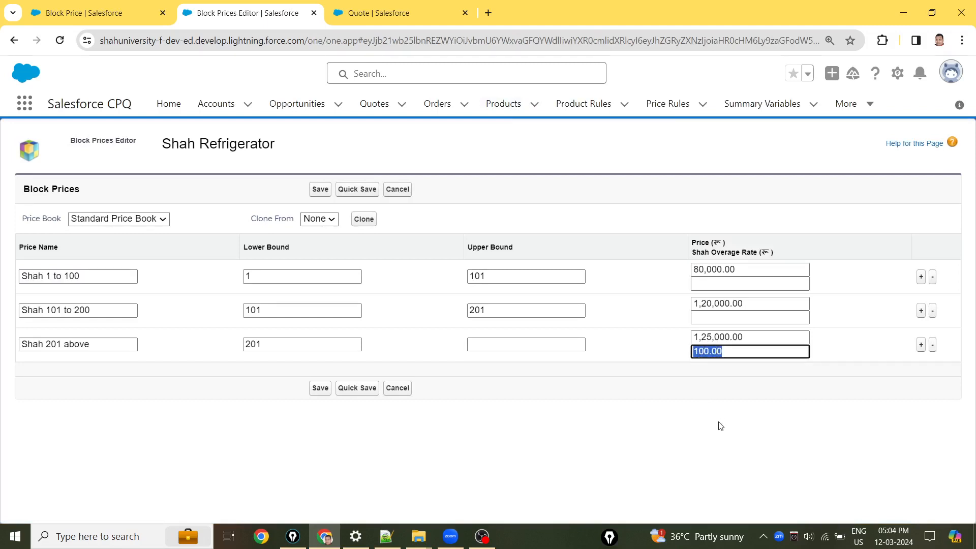
# Switch to Notepad++, review the Block tier and POT pricing notes, and return to the block prices in the browser
pyautogui.click(387, 536)
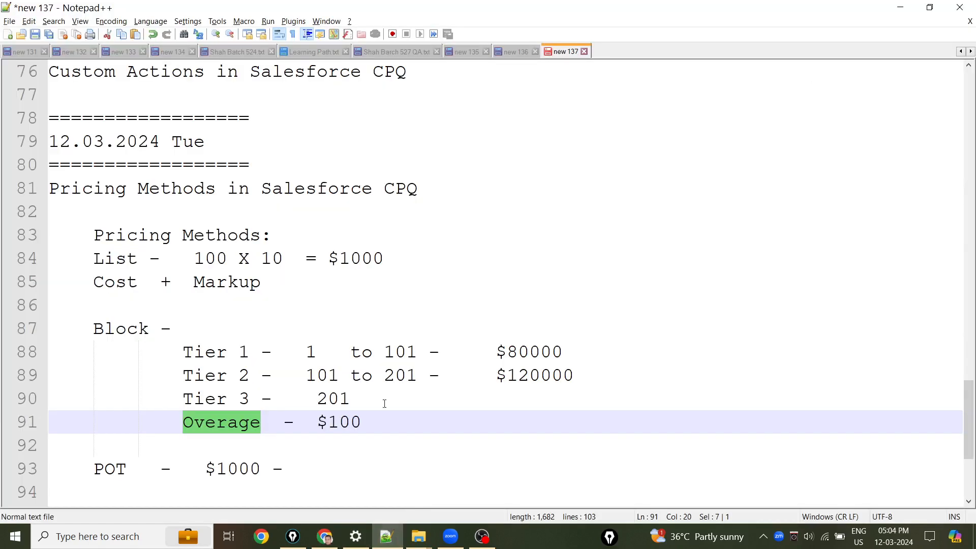
pyautogui.moveTo(95, 325); pyautogui.dragTo(510, 416)
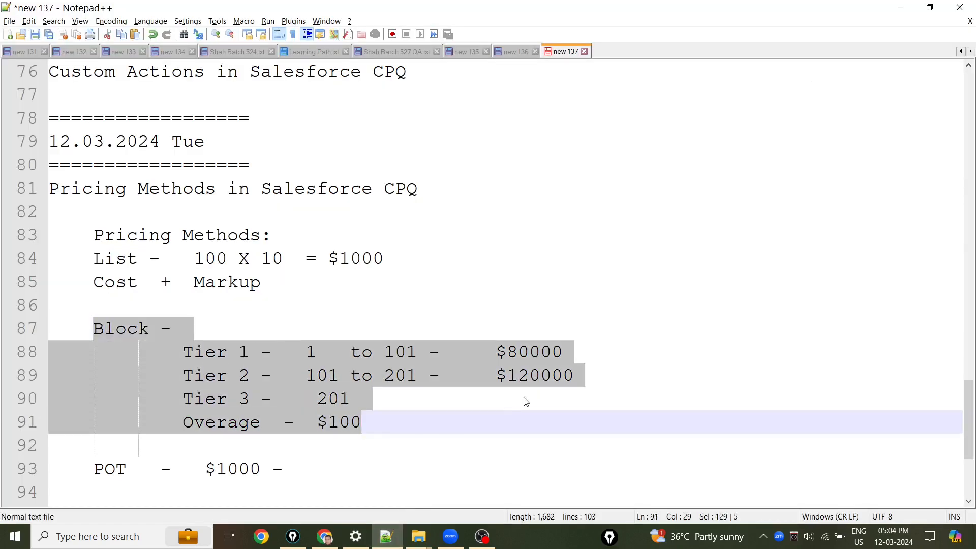
pyautogui.click(612, 323)
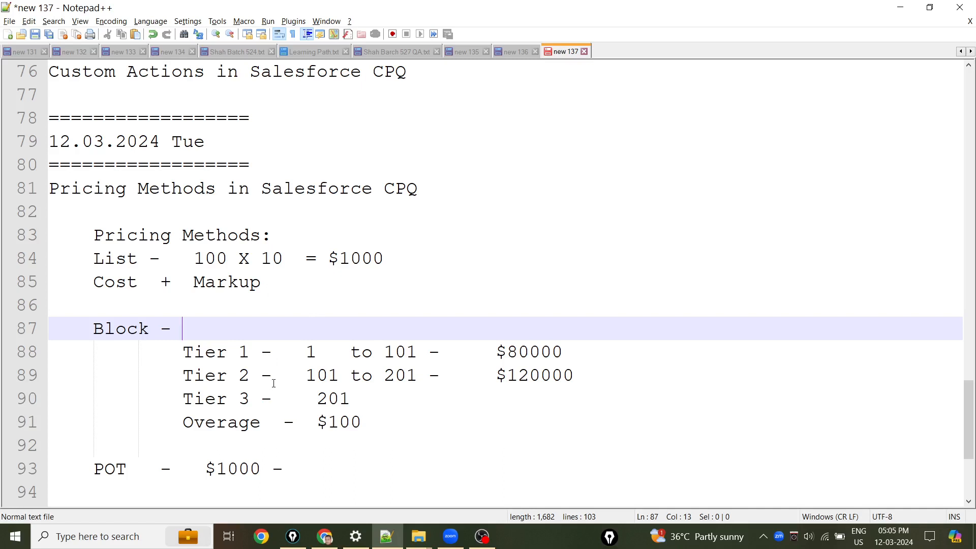
pyautogui.moveTo(94, 468); pyautogui.dragTo(143, 466)
pyautogui.click(172, 468)
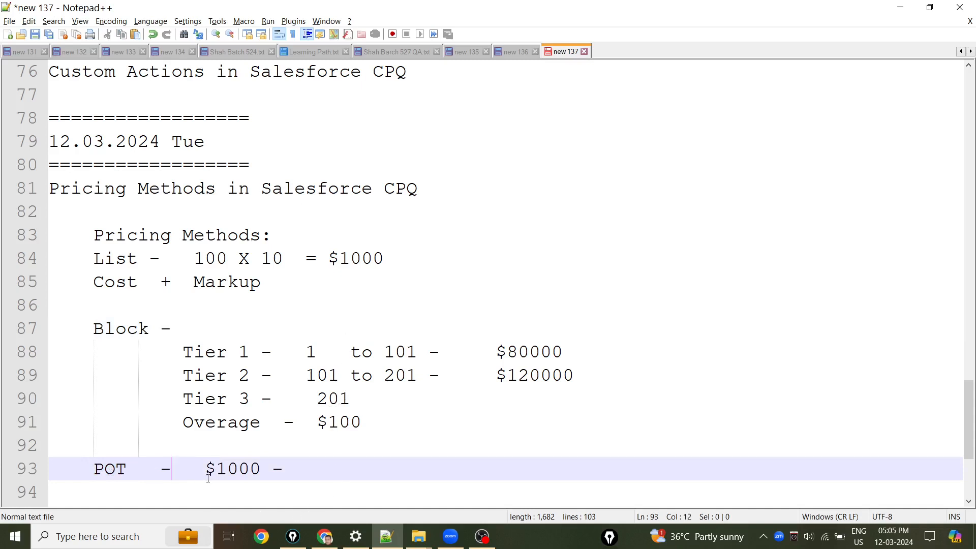
pyautogui.moveTo(205, 468); pyautogui.dragTo(265, 475)
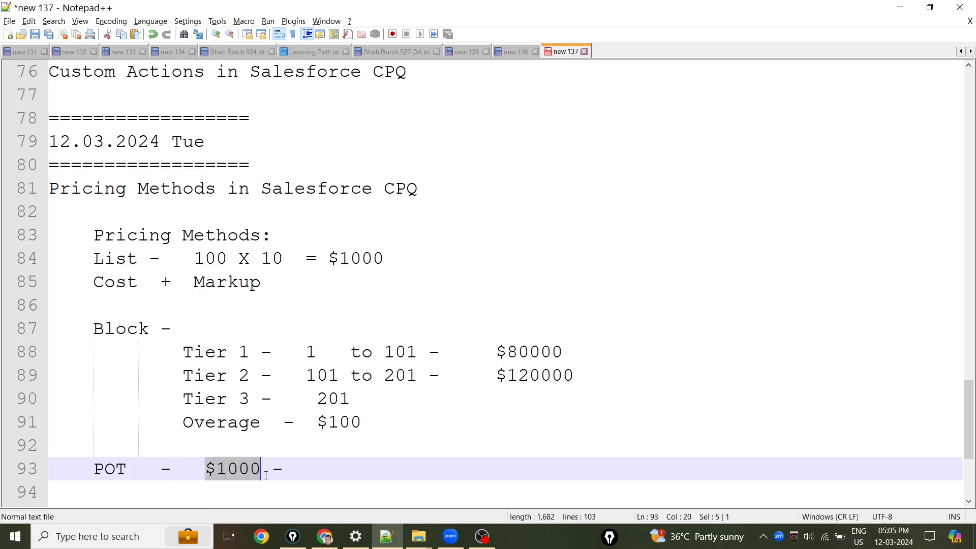
pyautogui.click(900, 7)
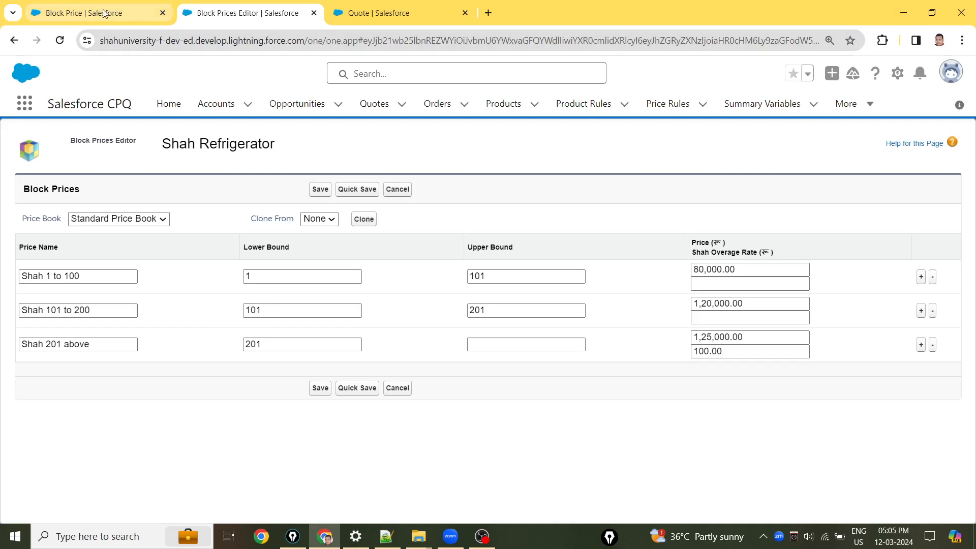
# Leave Shah Refrigerator's block prices editor without saving and return to the product record
pyautogui.click(536, 109)
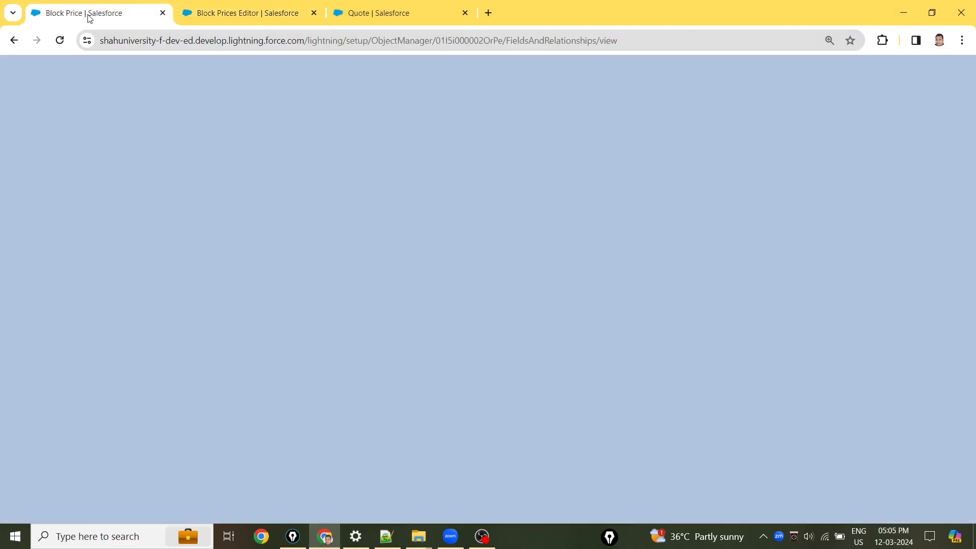
pyautogui.click(87, 14)
pyautogui.click(246, 16)
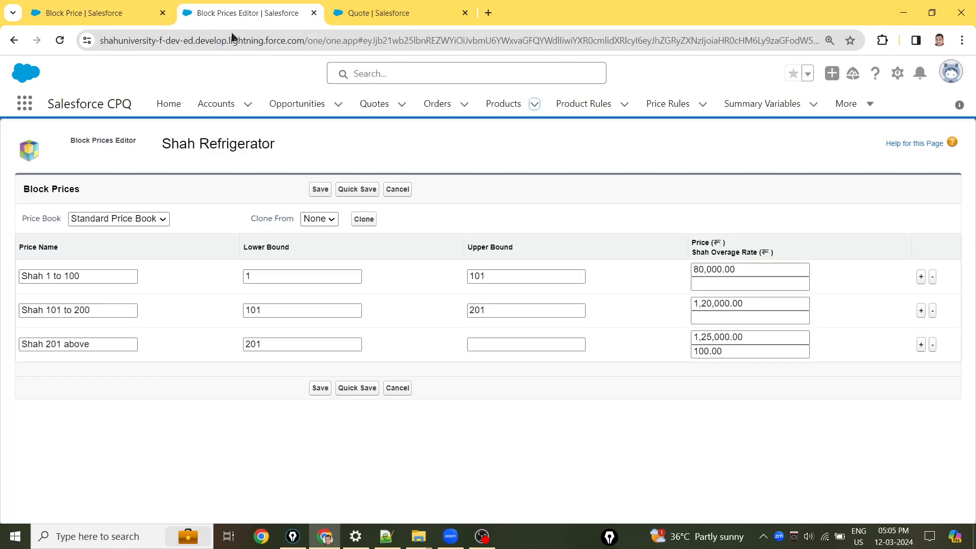
pyautogui.click(398, 190)
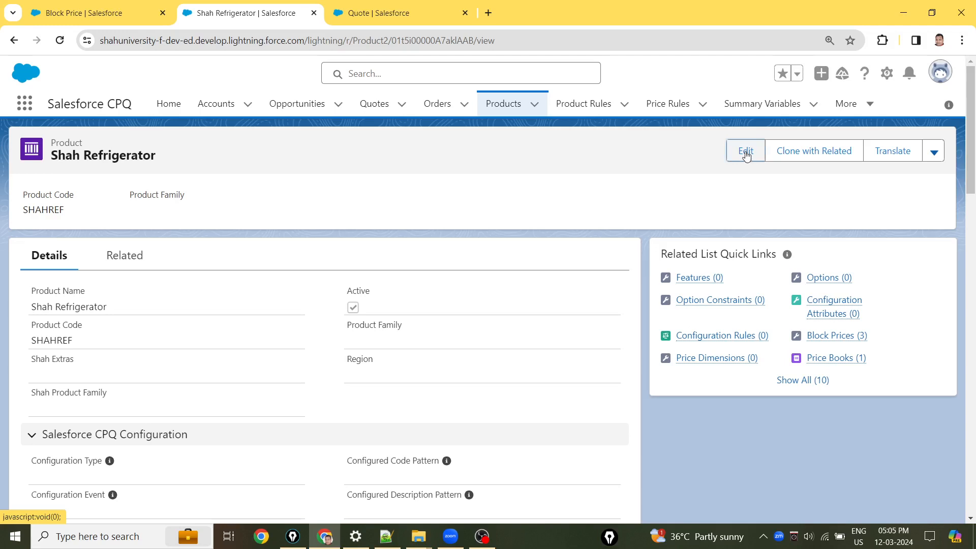
# Set Shah Refrigerator's pricing method to List and save the product
pyautogui.click(745, 152)
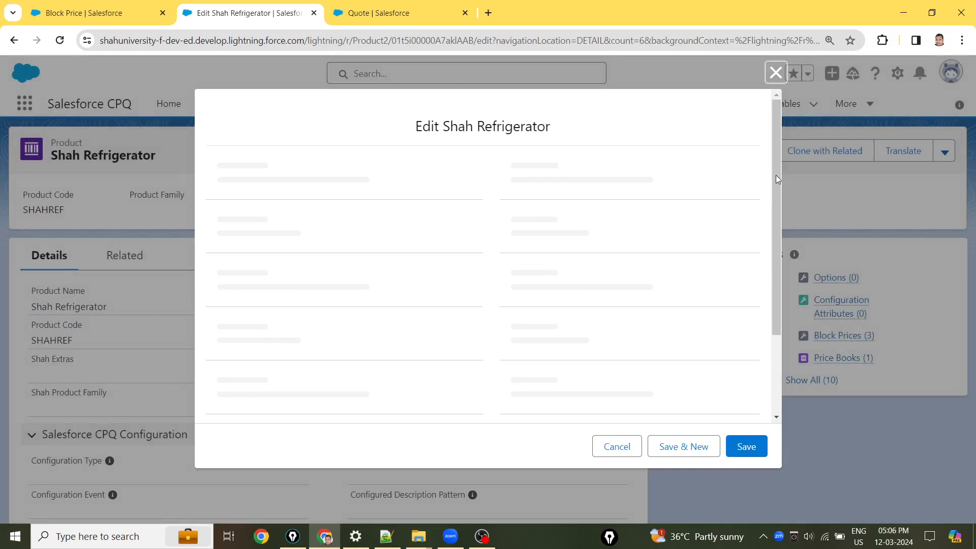
pyautogui.scroll(-10, 775, 175)
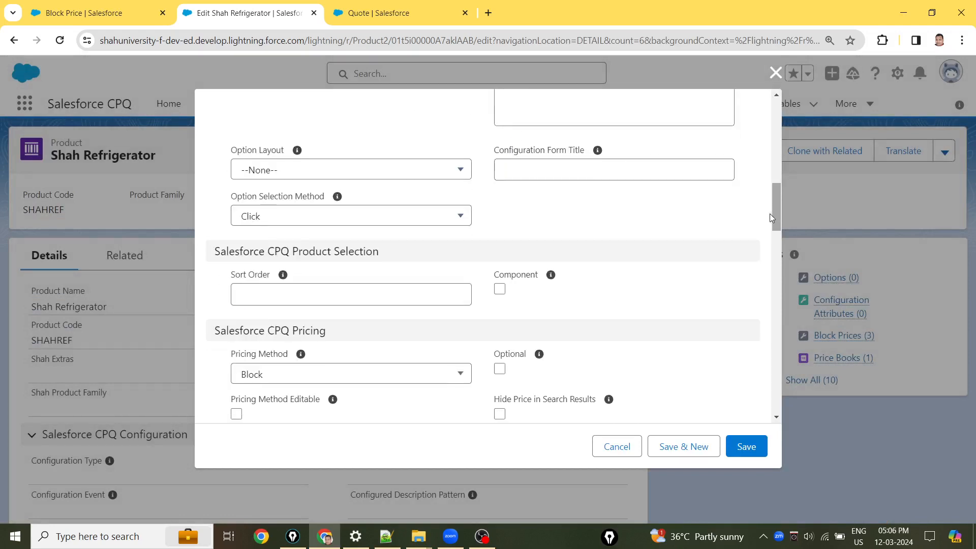
pyautogui.click(413, 383)
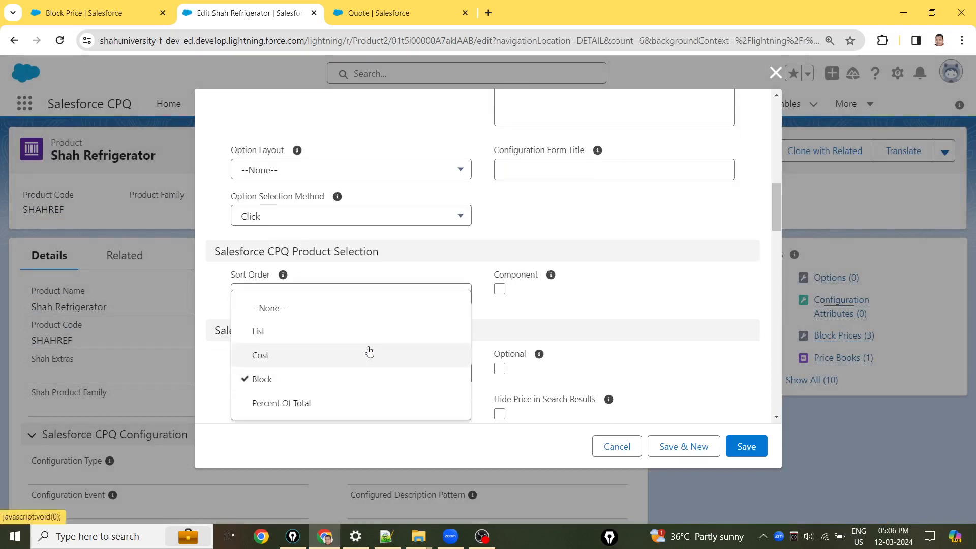
pyautogui.click(352, 335)
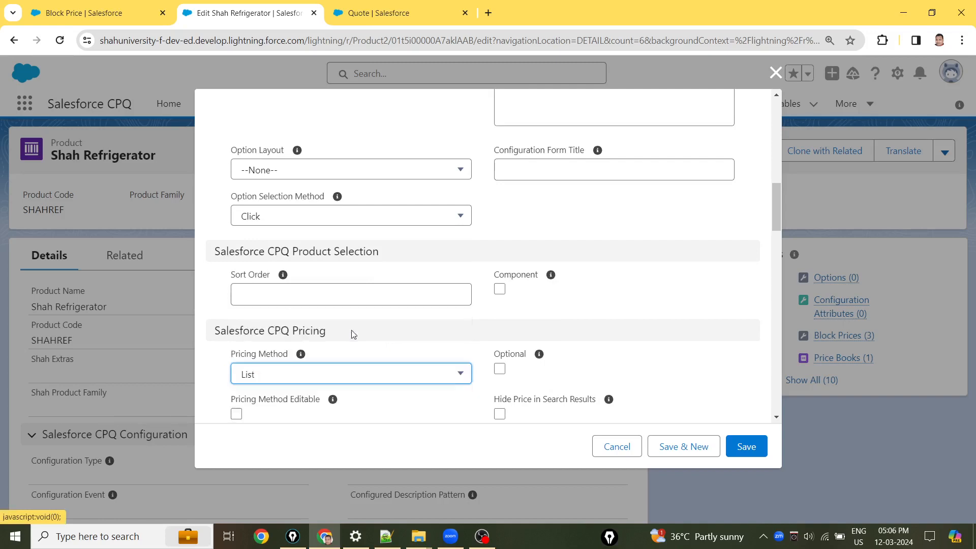
pyautogui.click(756, 446)
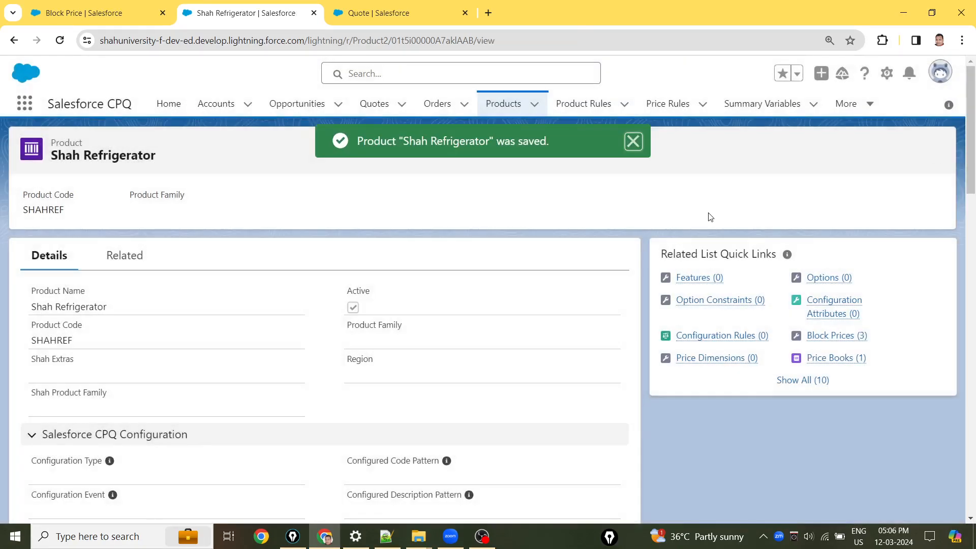
# Create an active product named Shah REfrigerator Installation with product code SHAHREFINST and save it
pyautogui.click(538, 110)
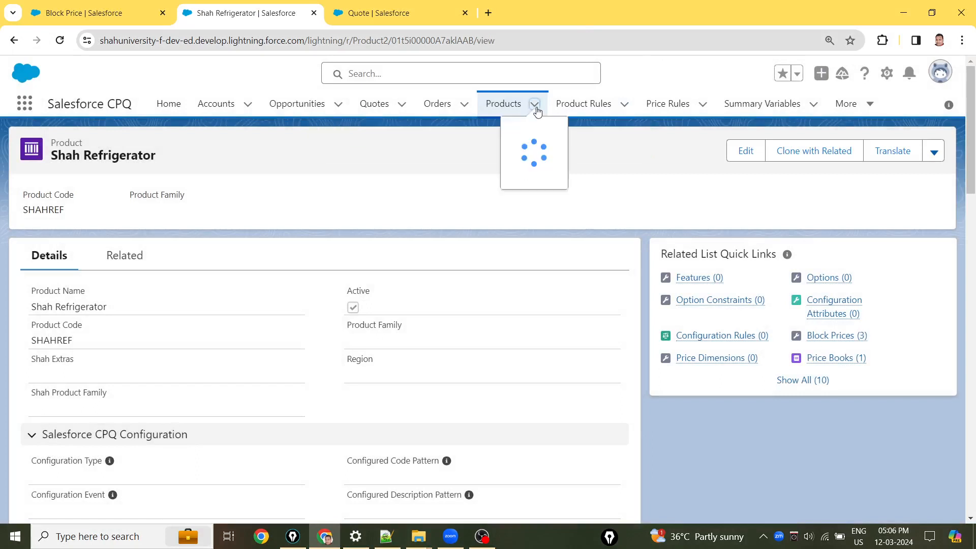
pyautogui.click(515, 133)
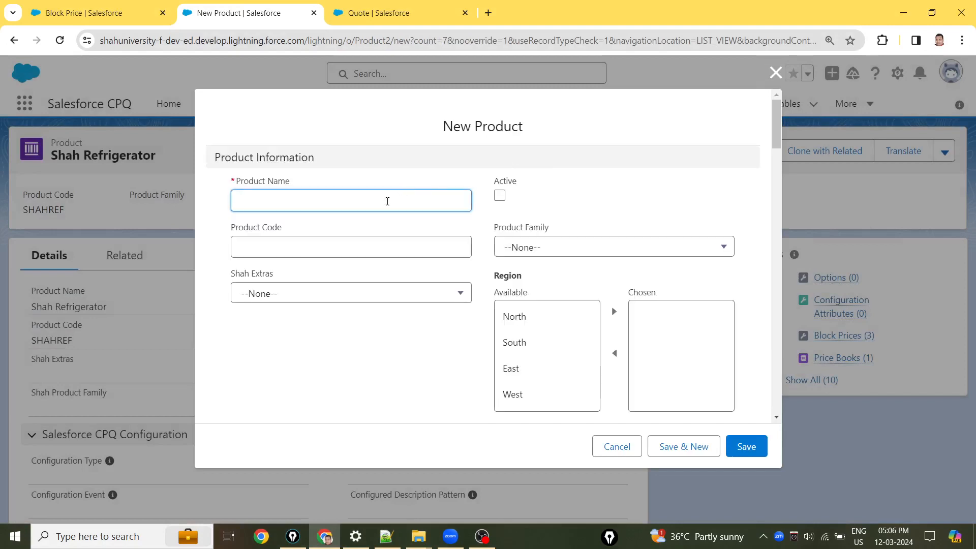
pyautogui.write('Ref')
pyautogui.hotkey('ctrl', 'a')
pyautogui.write('Shah REfrigerator Instal')
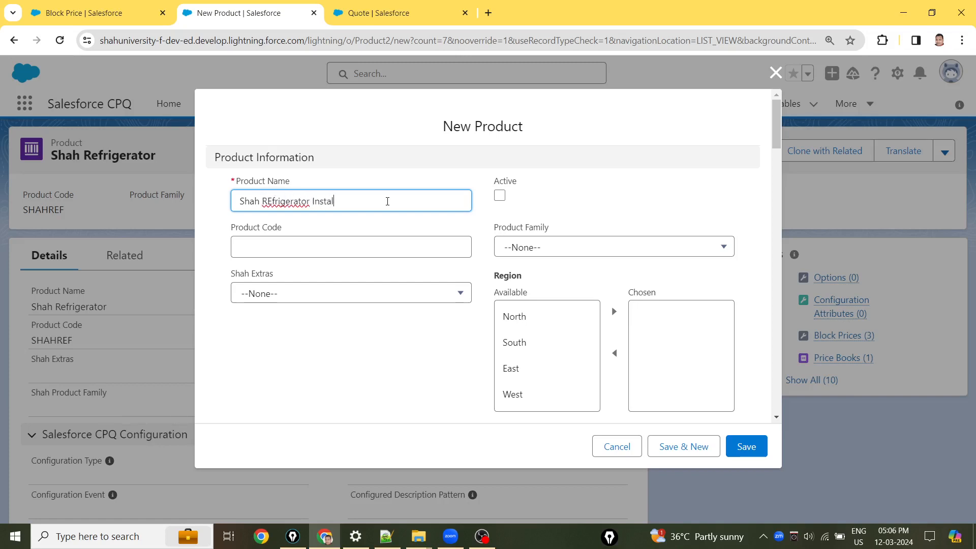
pyautogui.write('lation')
pyautogui.click(329, 253)
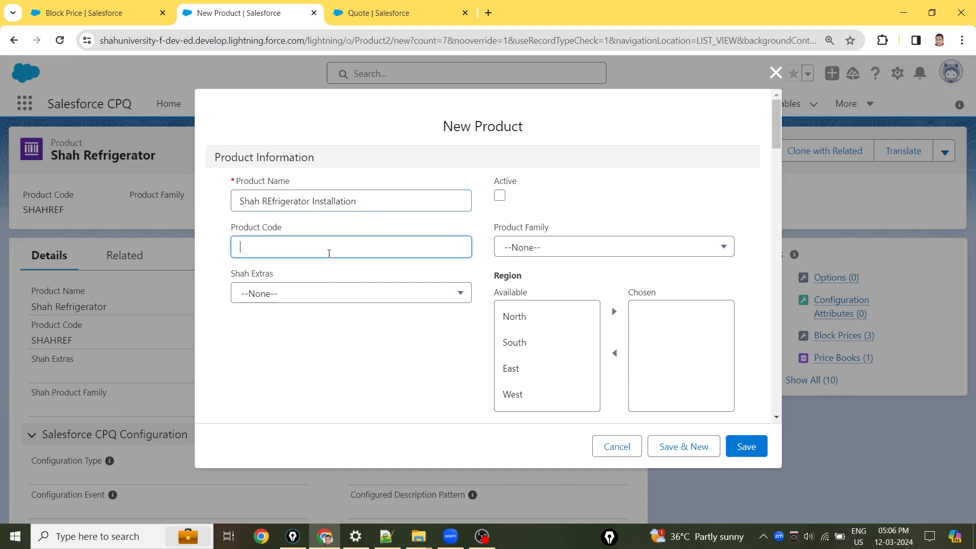
pyautogui.write('SHAHREFINST')
pyautogui.click(499, 198)
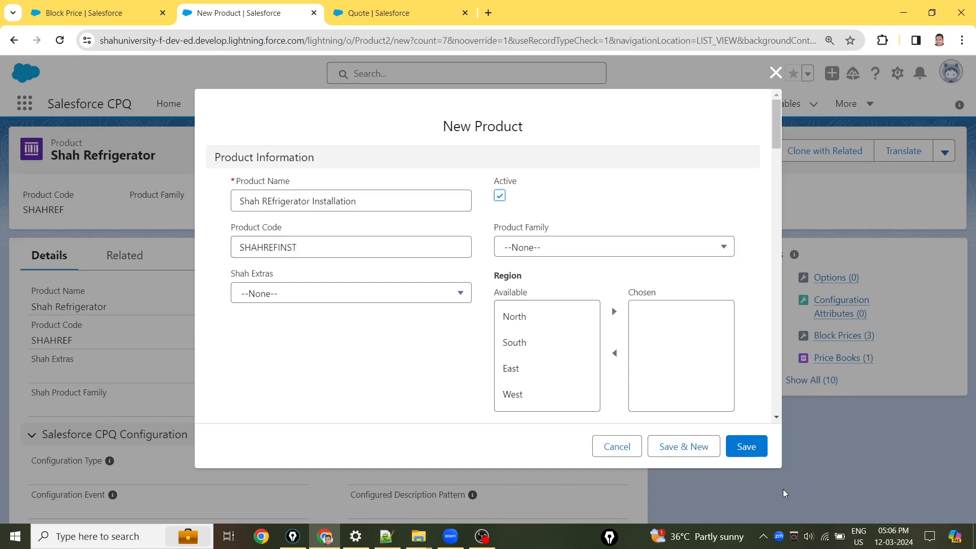
pyautogui.click(741, 446)
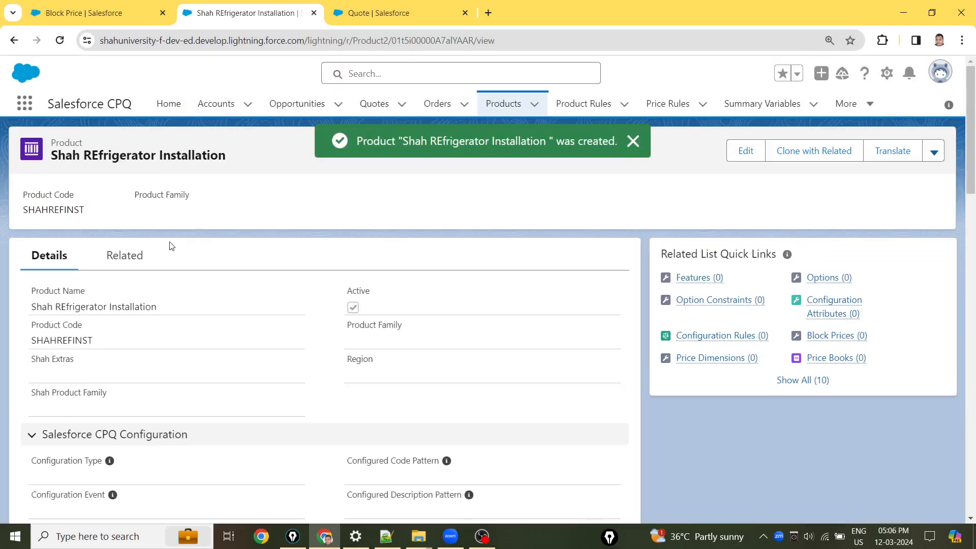
# Add a standard price book entry with a list price of 100 to the Shah REfrigerator Installation product
pyautogui.click(126, 258)
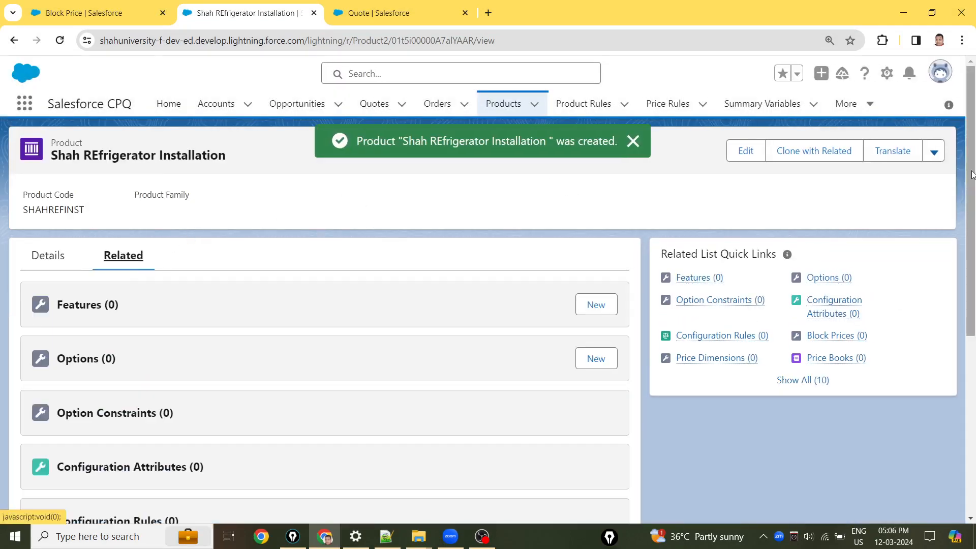
pyautogui.moveTo(972, 182); pyautogui.dragTo(973, 353)
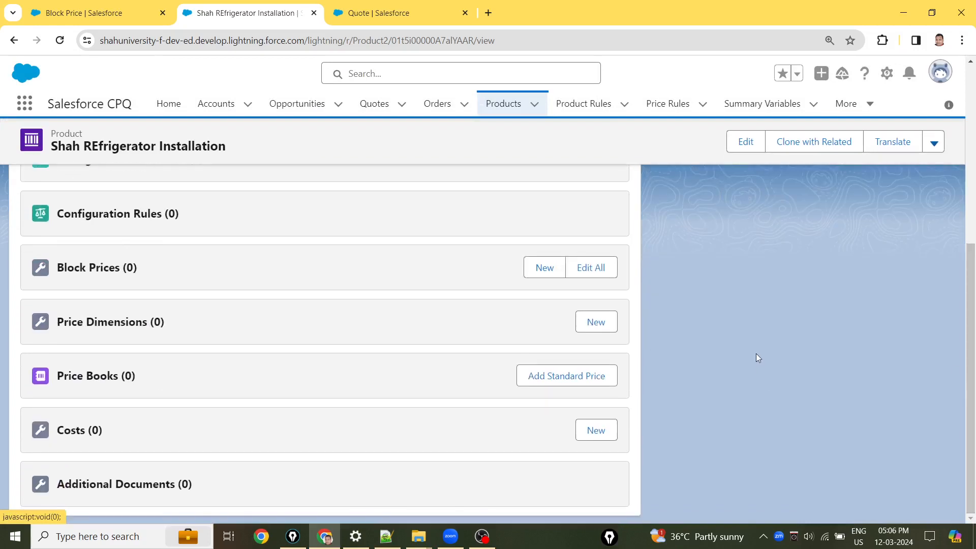
pyautogui.click(567, 381)
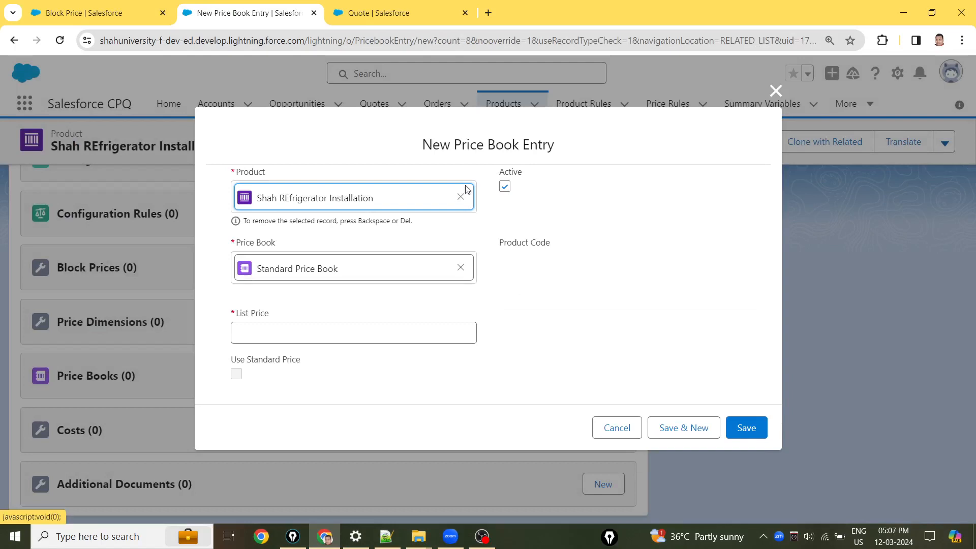
pyautogui.click(334, 334)
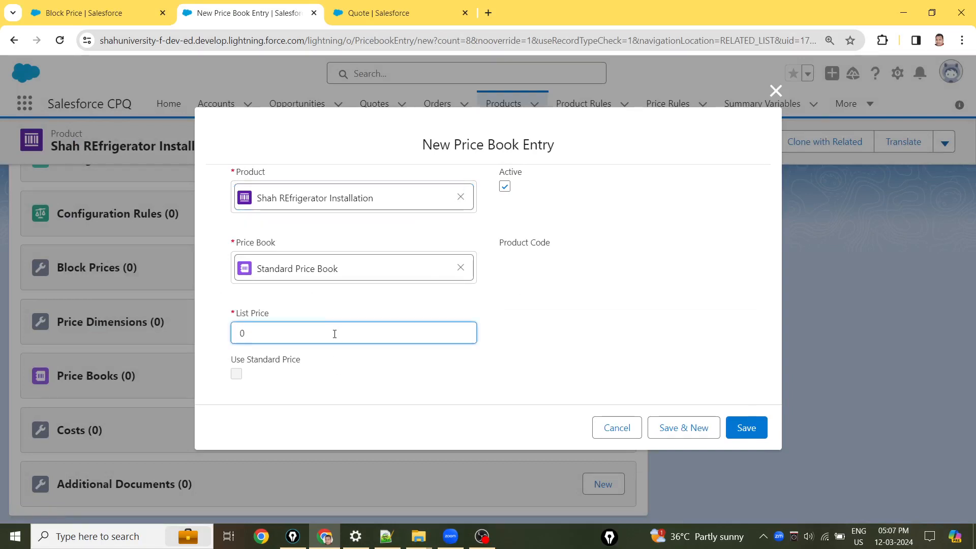
pyautogui.press('BackSpace')
pyautogui.click(743, 429)
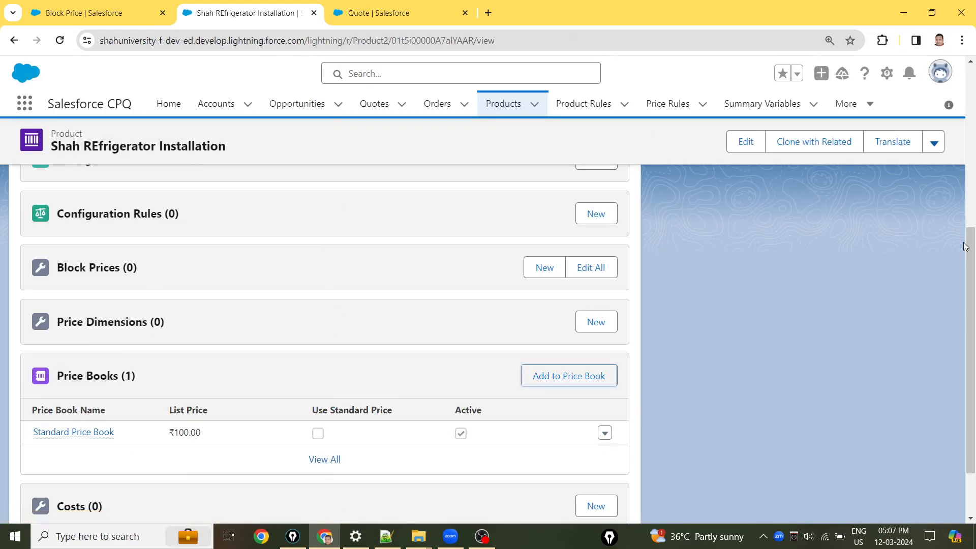
# Set Percent Of Total (%) to 10 on the Shah REfrigerator Installation product and save it
pyautogui.moveTo(972, 263); pyautogui.dragTo(973, 96)
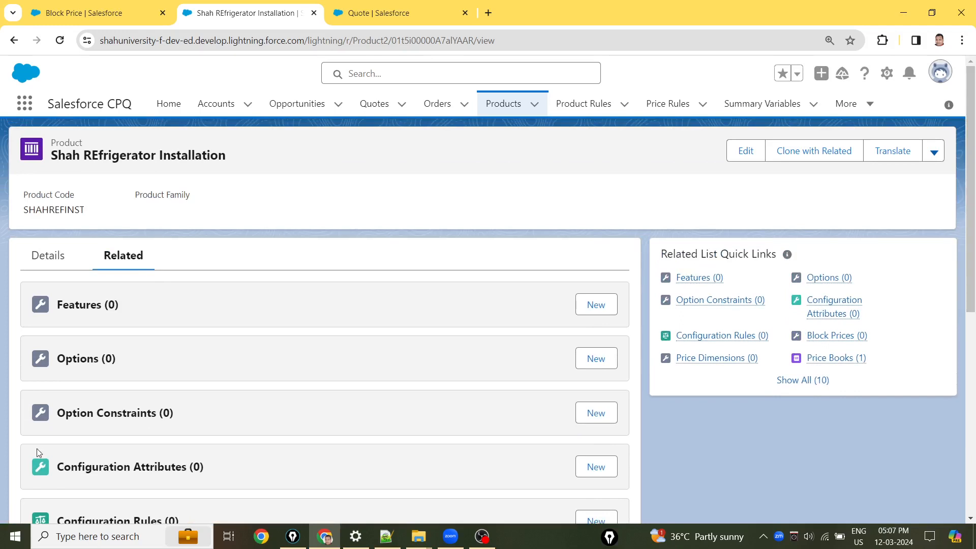
pyautogui.click(743, 154)
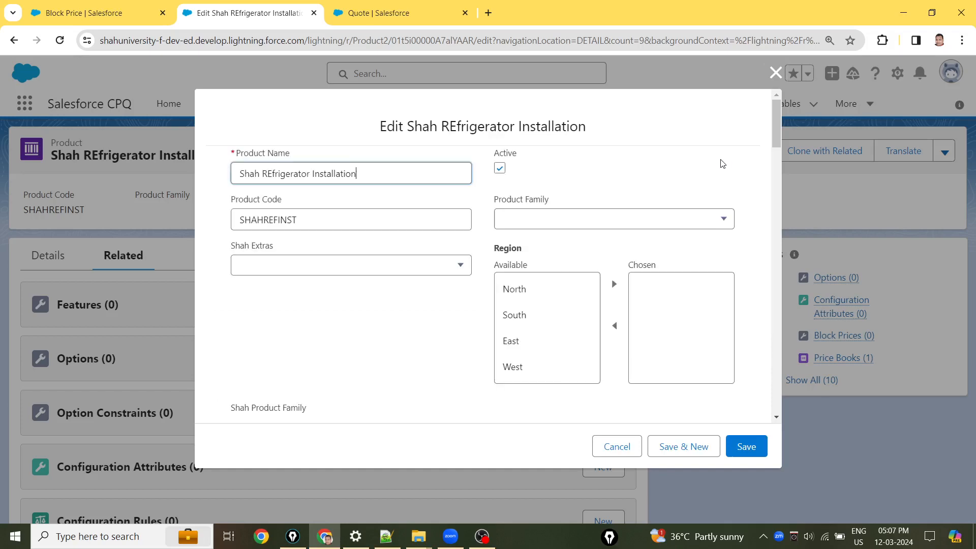
pyautogui.moveTo(773, 139); pyautogui.dragTo(777, 235)
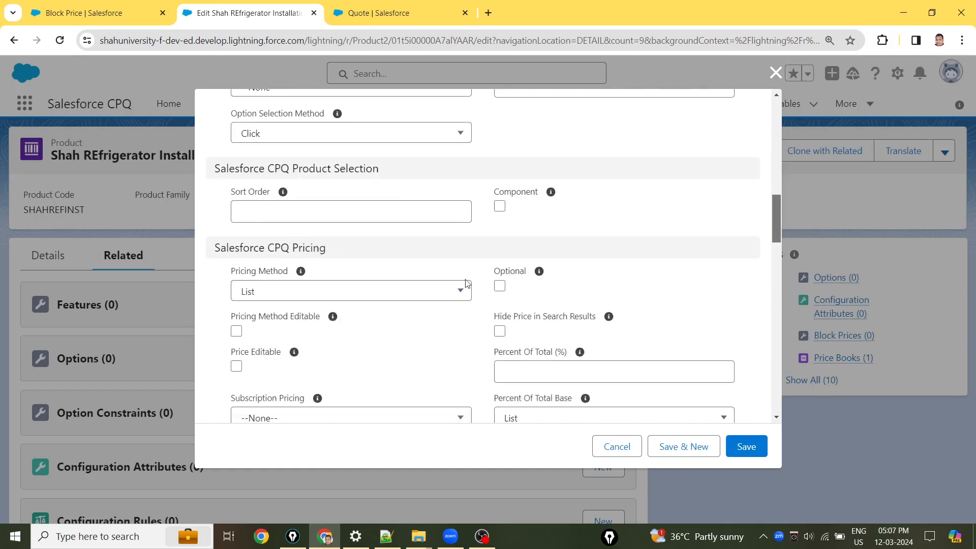
pyautogui.click(332, 287)
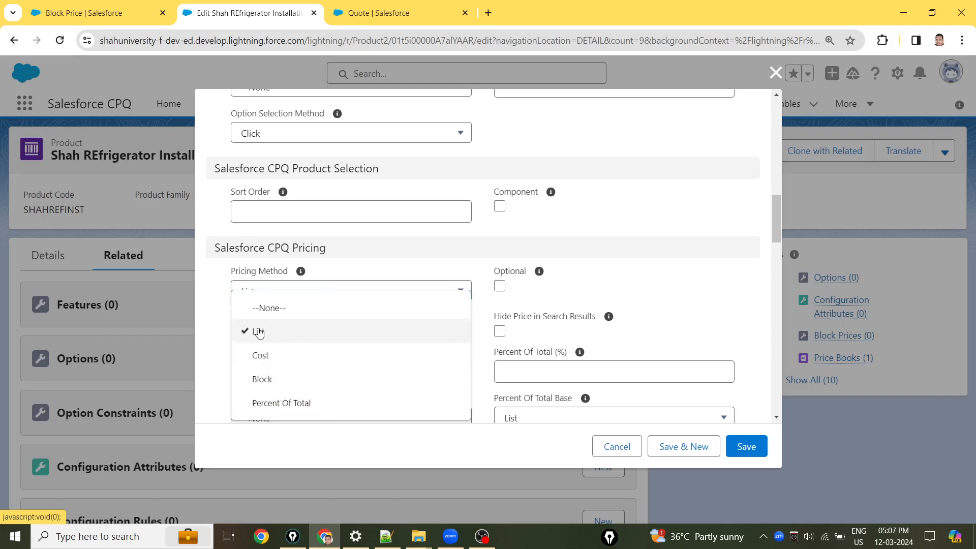
pyautogui.click(405, 263)
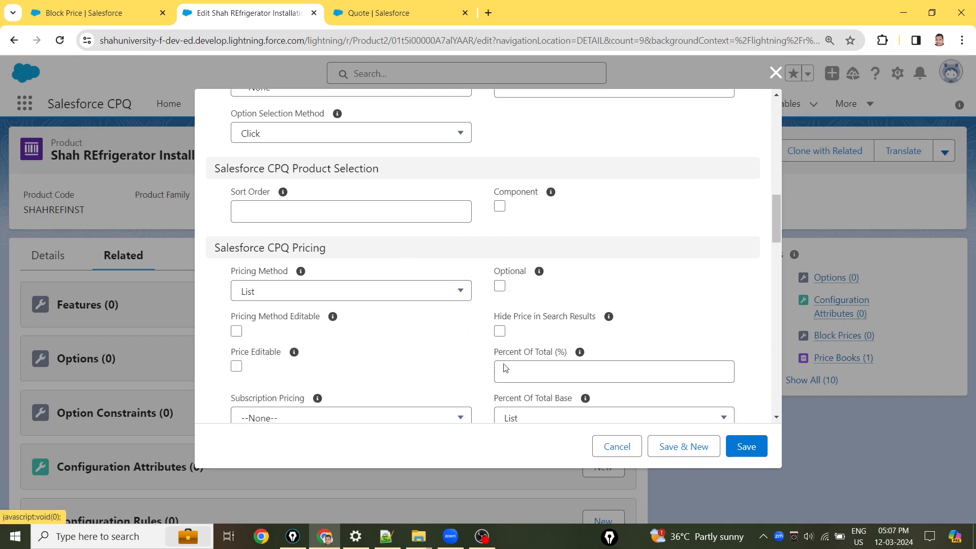
pyautogui.click(535, 374)
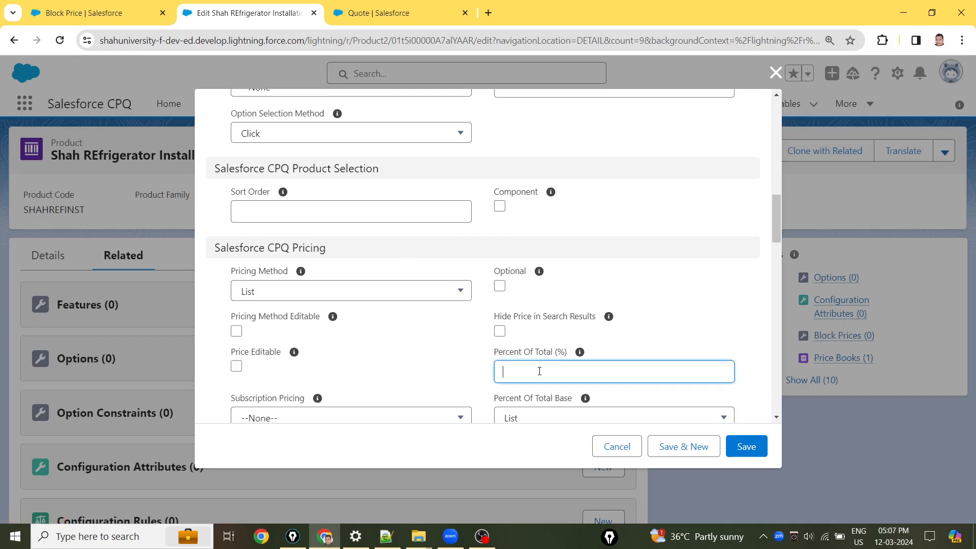
pyautogui.write('10')
pyautogui.click(446, 367)
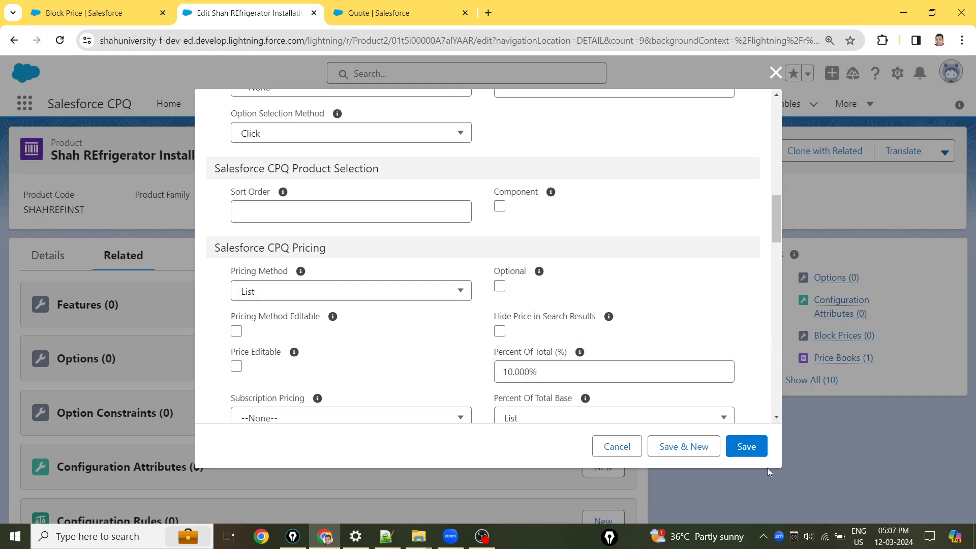
pyautogui.click(745, 447)
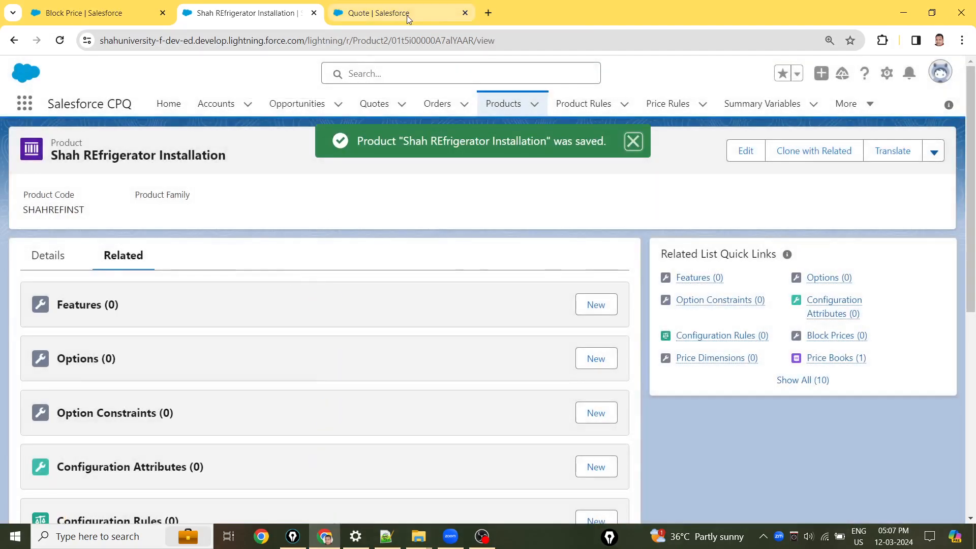
# Switch to the browser tab with the quote line editor and reload the page
pyautogui.click(407, 15)
pyautogui.click(410, 40)
pyautogui.press('Return')
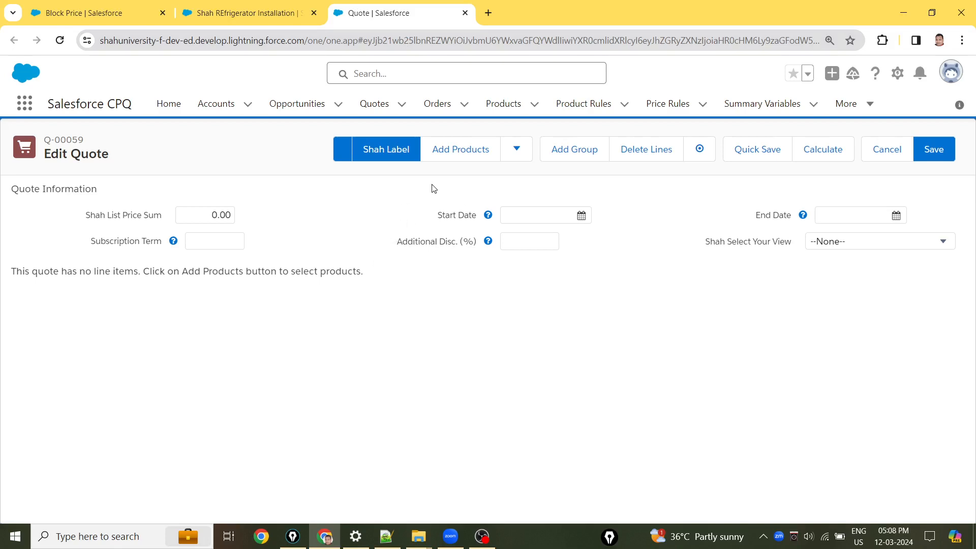
# Switch to Notepad++, review the pricing methods notes down to the POT line, and return to the quote in the browser
pyautogui.click(386, 536)
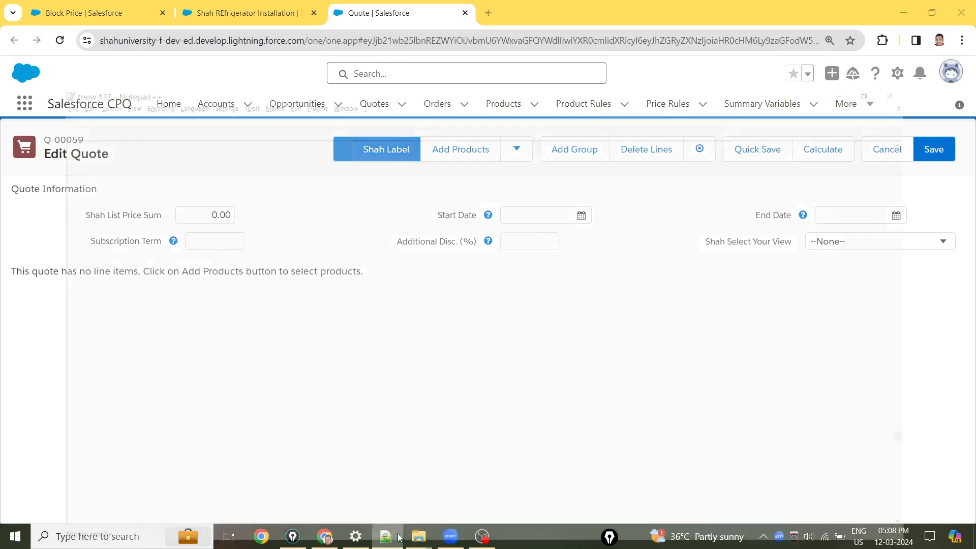
pyautogui.moveTo(86, 192); pyautogui.dragTo(183, 192)
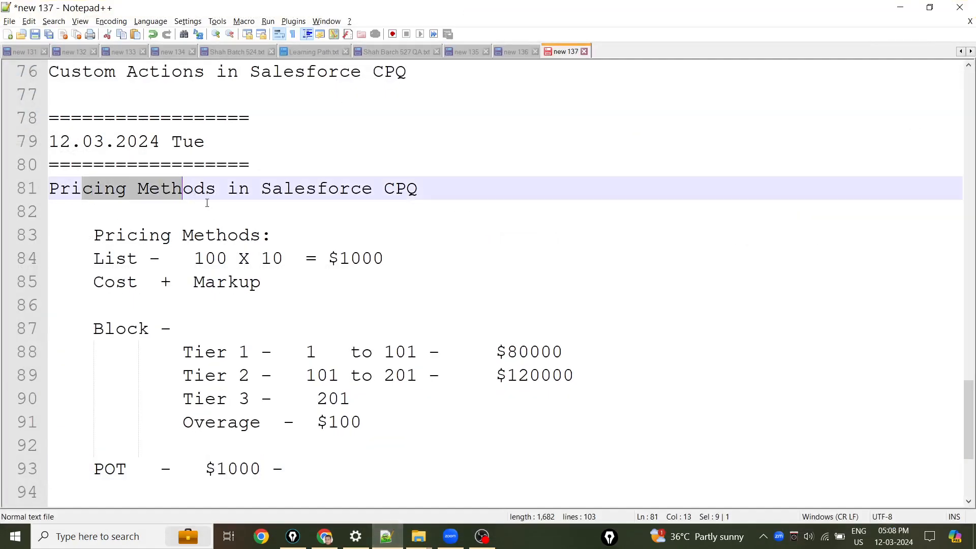
pyautogui.click(193, 192)
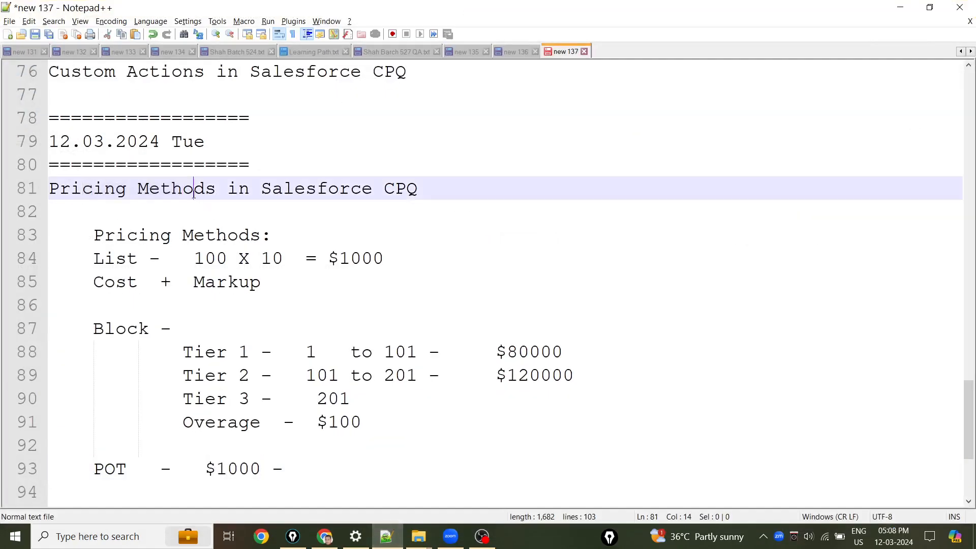
pyautogui.click(107, 468)
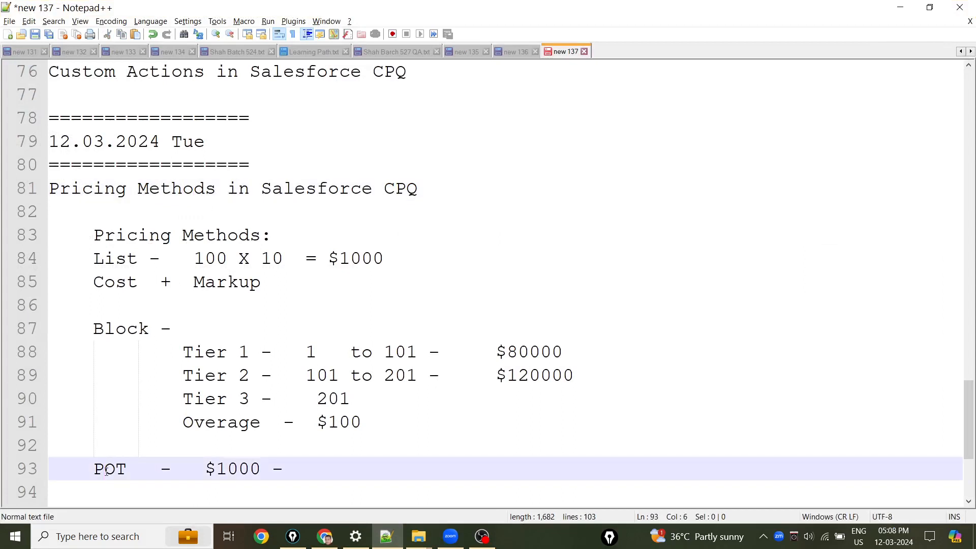
pyautogui.click(900, 7)
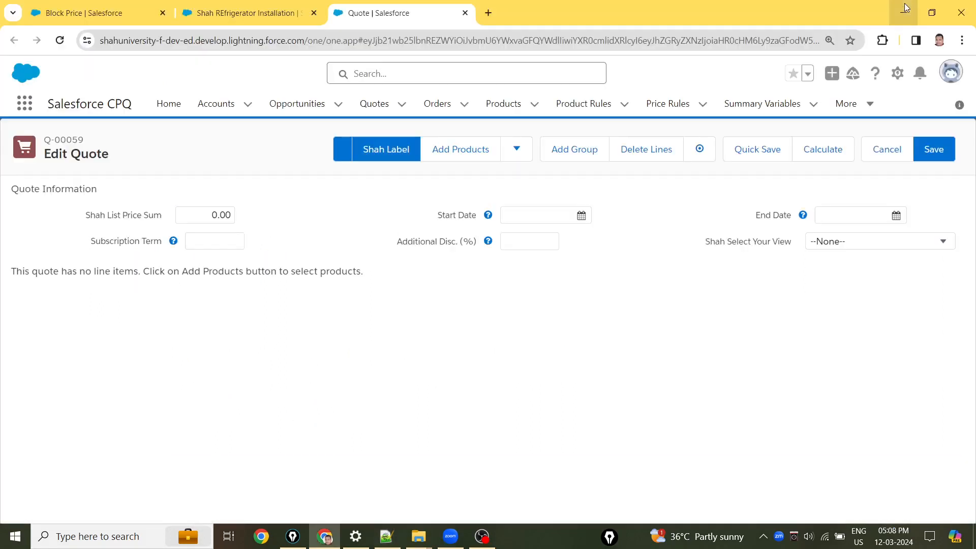
# Search the product list for SHAHREF and add Shah Refrigerator and Shah REfrigerator Installation to the quote
pyautogui.click(465, 149)
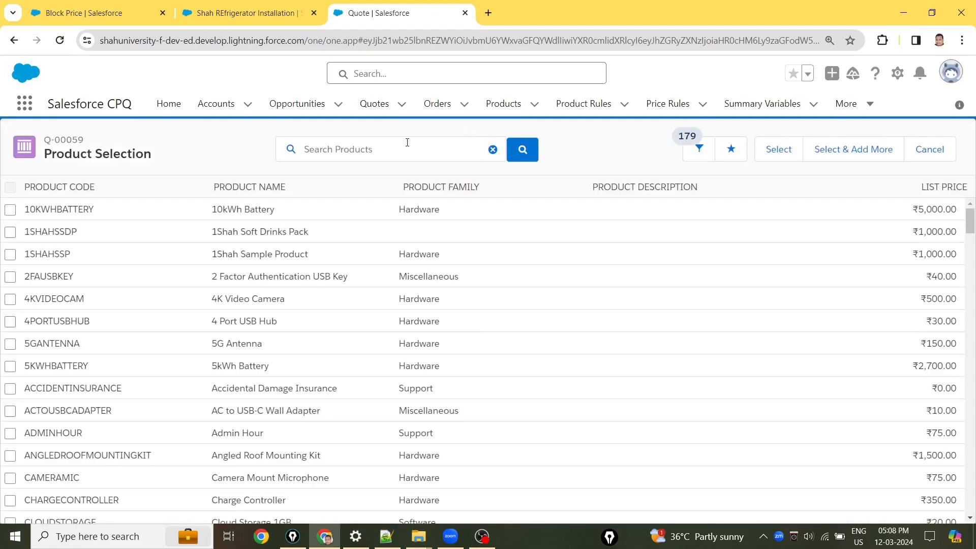
pyautogui.click(391, 152)
pyautogui.write('HREF')
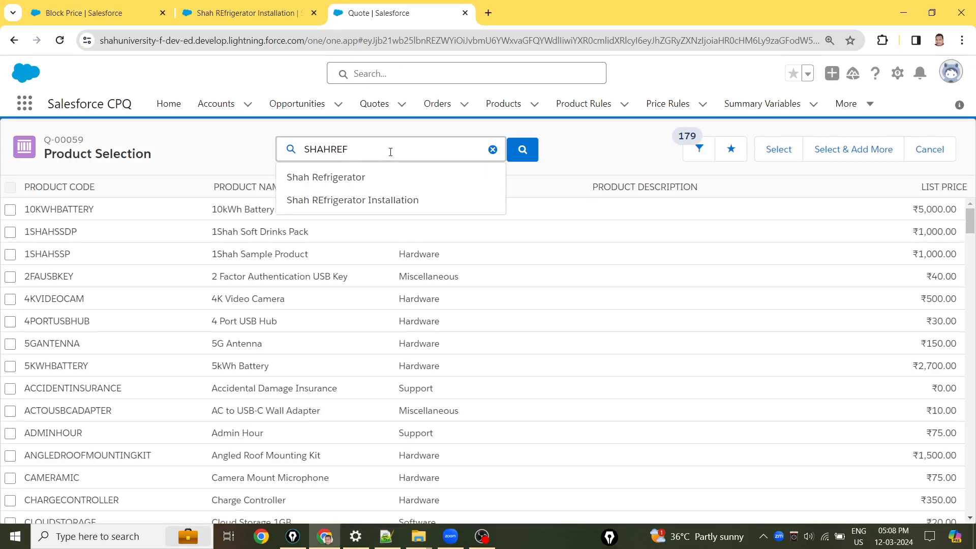
pyautogui.click(520, 151)
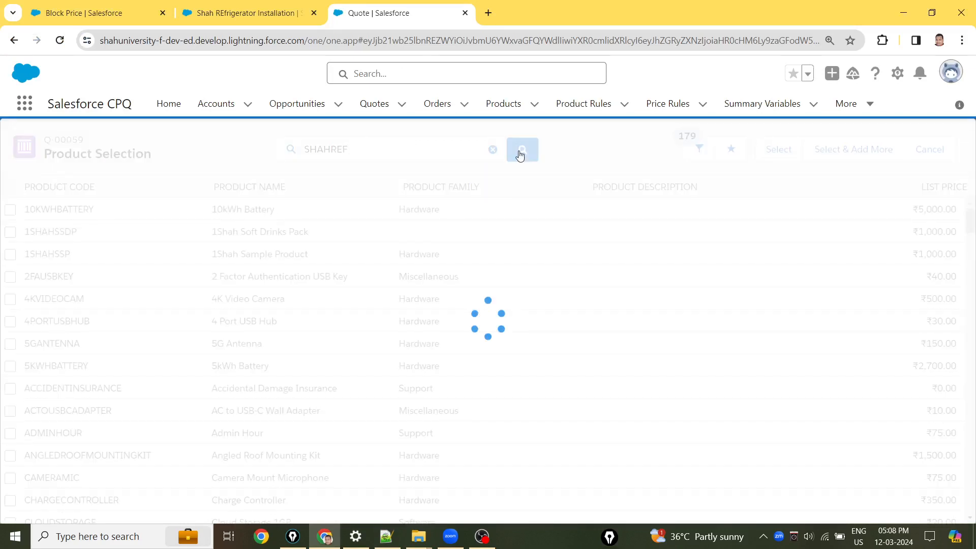
pyautogui.click(10, 210)
pyautogui.click(10, 232)
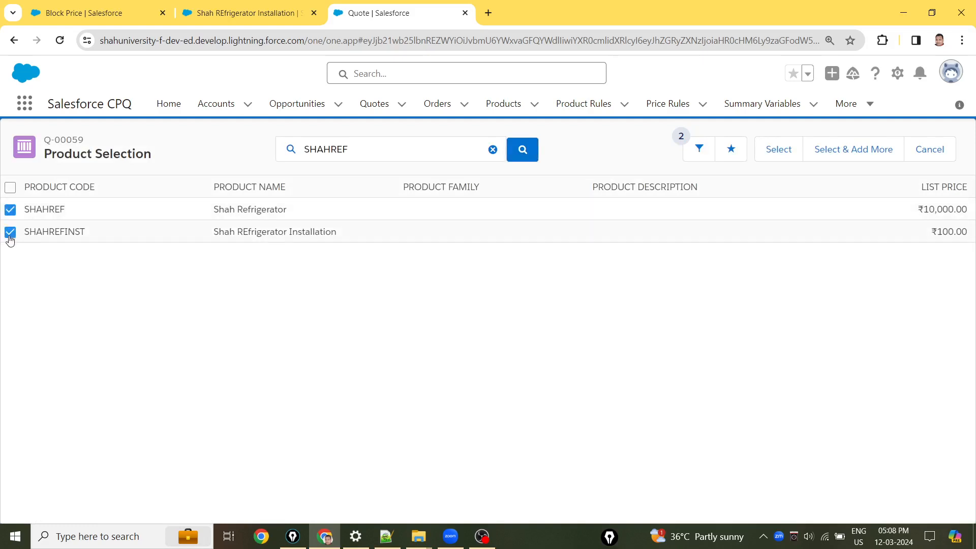
pyautogui.click(797, 148)
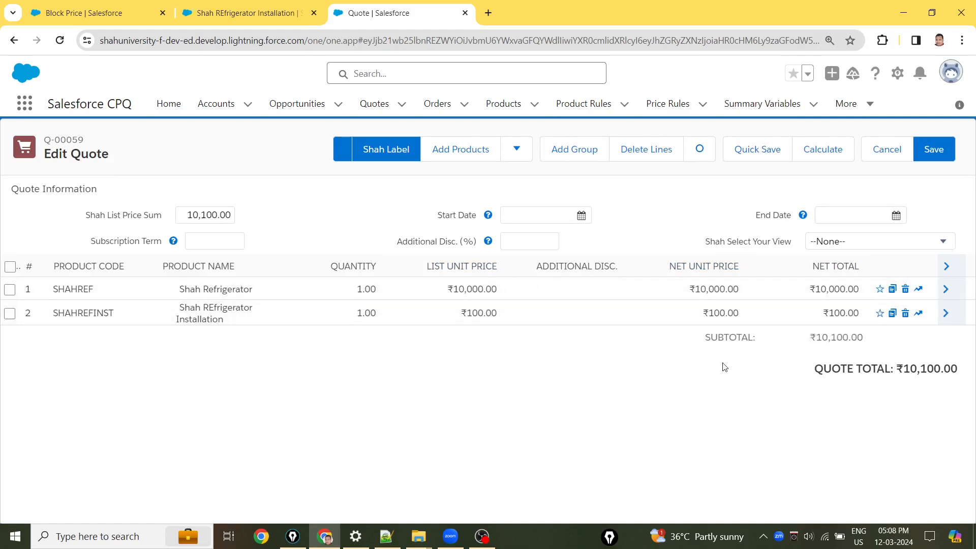
# Delete the Shah Refrigerator and Shah REfrigerator Installation lines from the quote
pyautogui.click(905, 290)
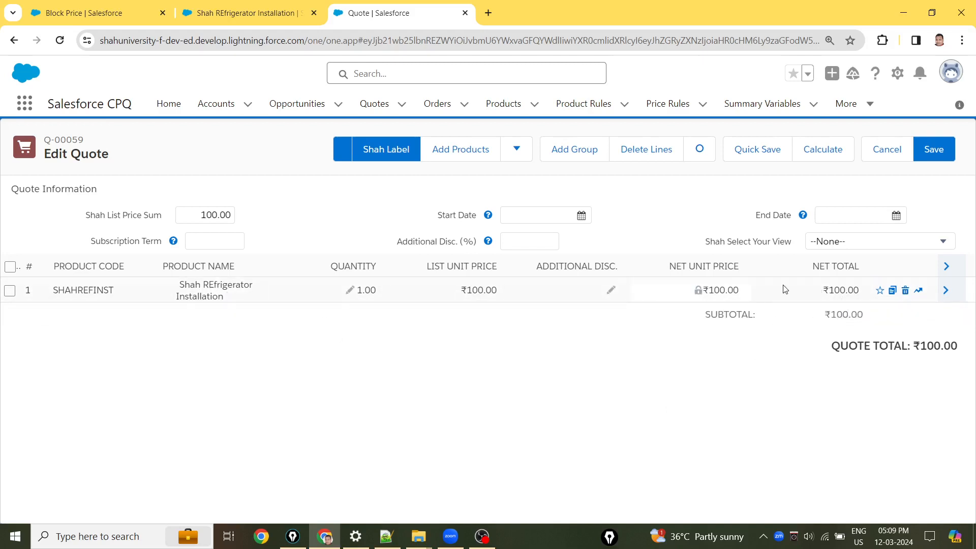
pyautogui.click(906, 289)
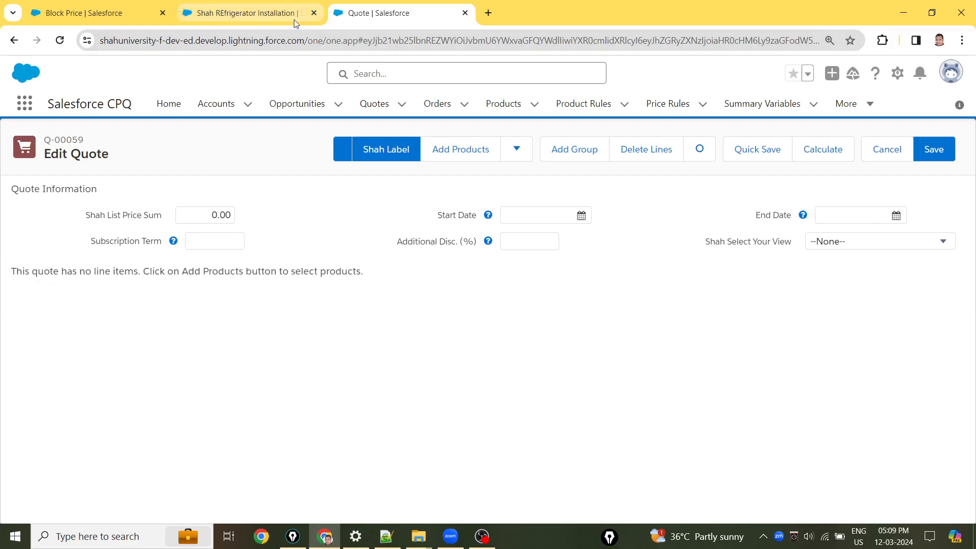
# Open the Shah REfrigerator Installation product for editing and set its Pricing Method to Percent Of Total
pyautogui.click(253, 17)
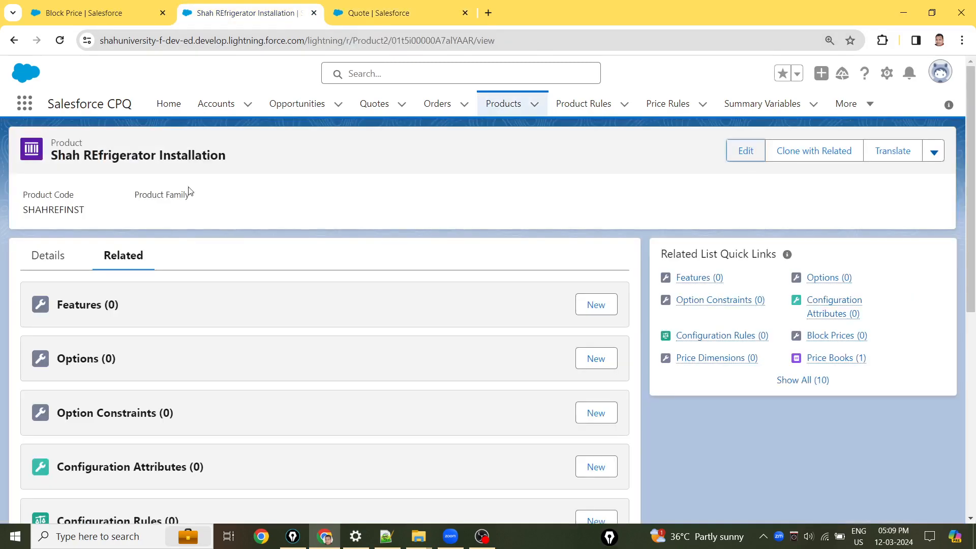
pyautogui.click(742, 149)
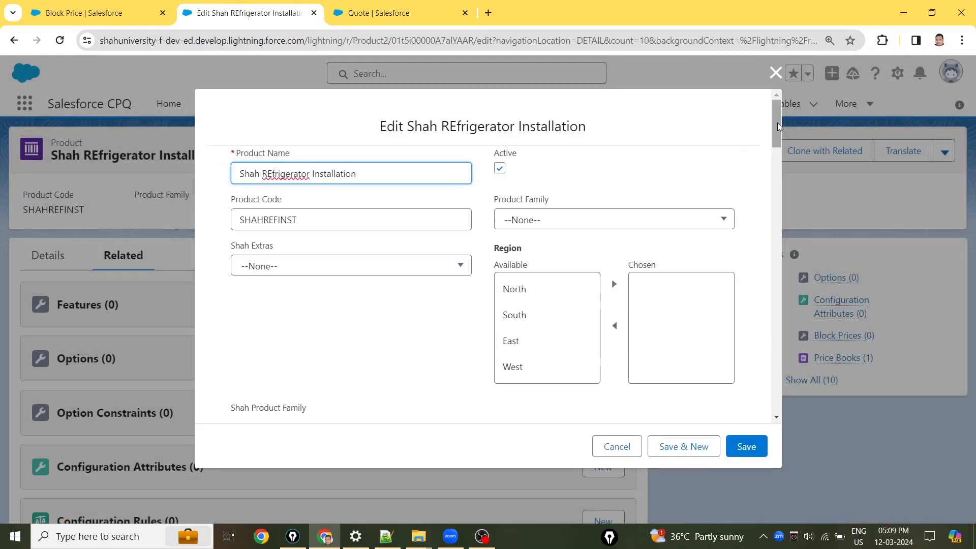
pyautogui.moveTo(778, 126); pyautogui.dragTo(762, 244)
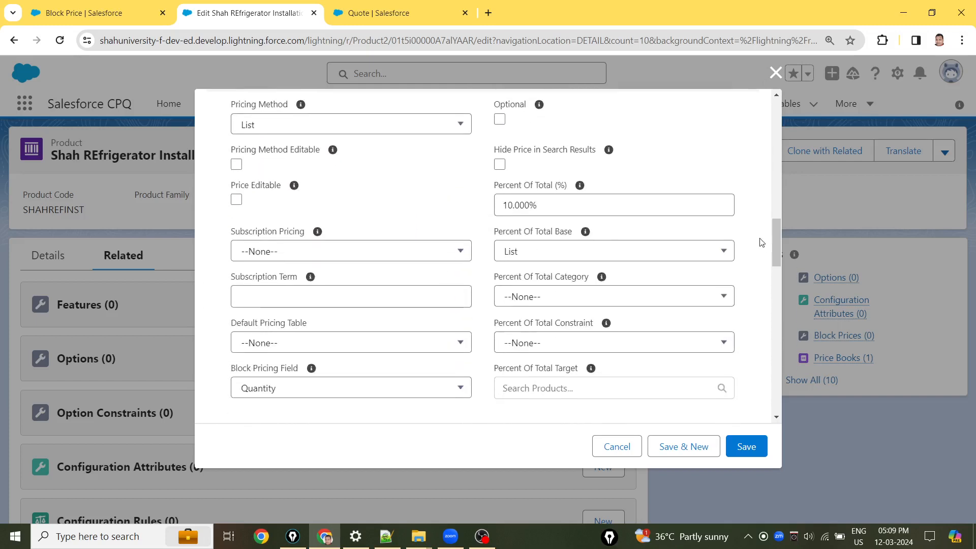
pyautogui.click(273, 133)
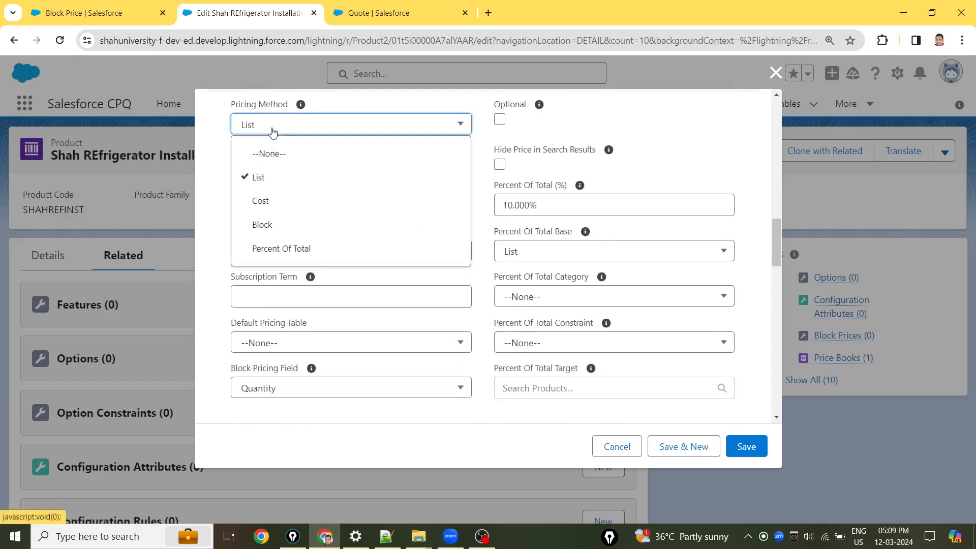
pyautogui.click(303, 250)
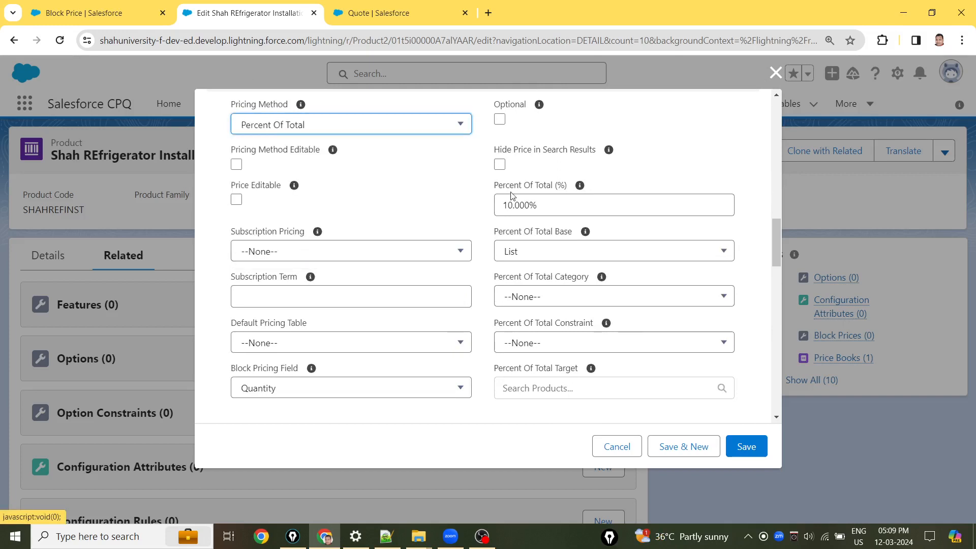
# Set the installation product's Percent Of Total Base to Net and save the product
pyautogui.click(556, 206)
pyautogui.moveTo(539, 205); pyautogui.dragTo(497, 207)
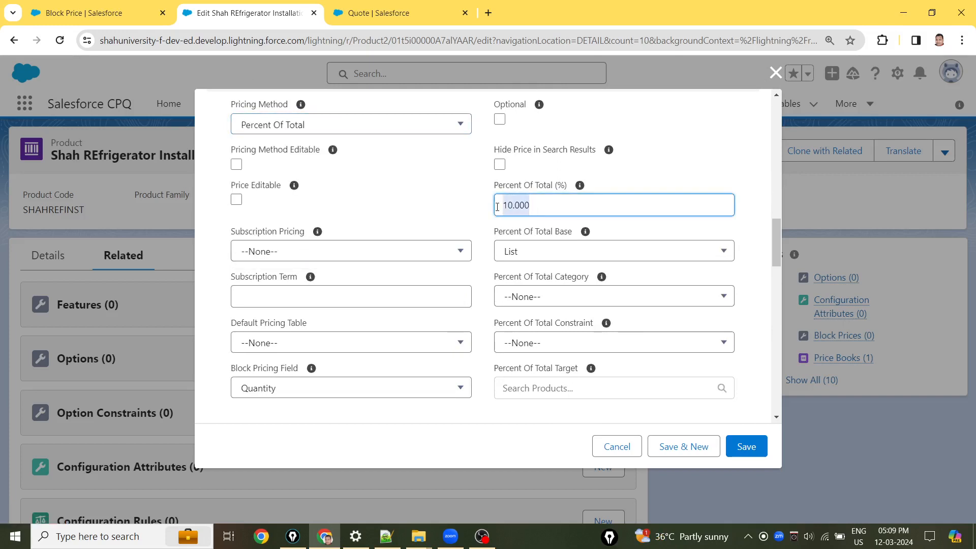
pyautogui.click(710, 146)
pyautogui.click(569, 249)
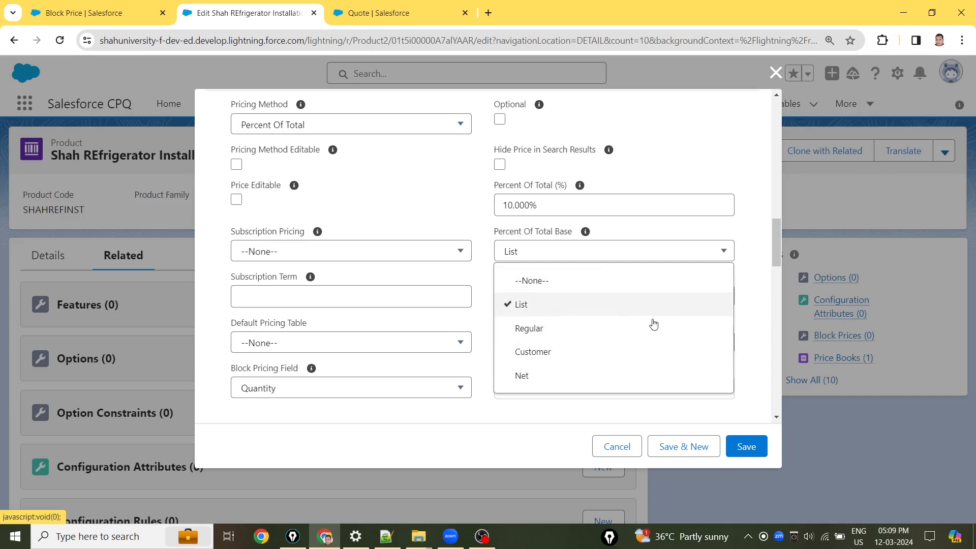
pyautogui.click(584, 379)
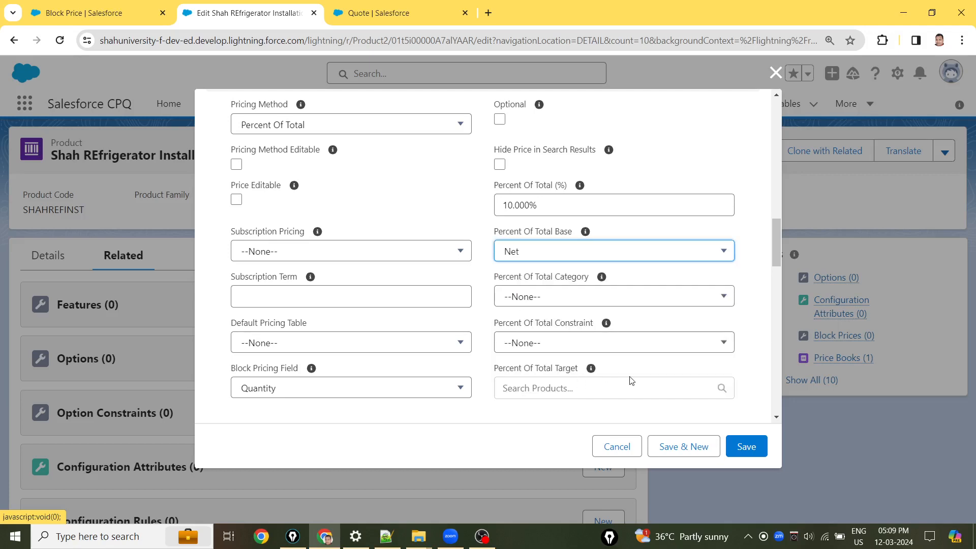
pyautogui.click(746, 446)
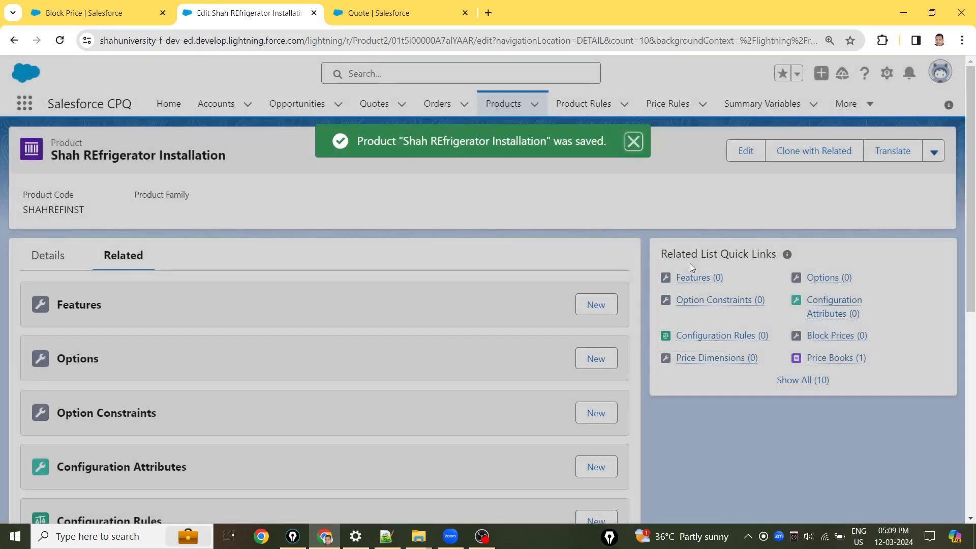
# Return to the browser tab with the empty quote and reload the quote line editor
pyautogui.click(374, 20)
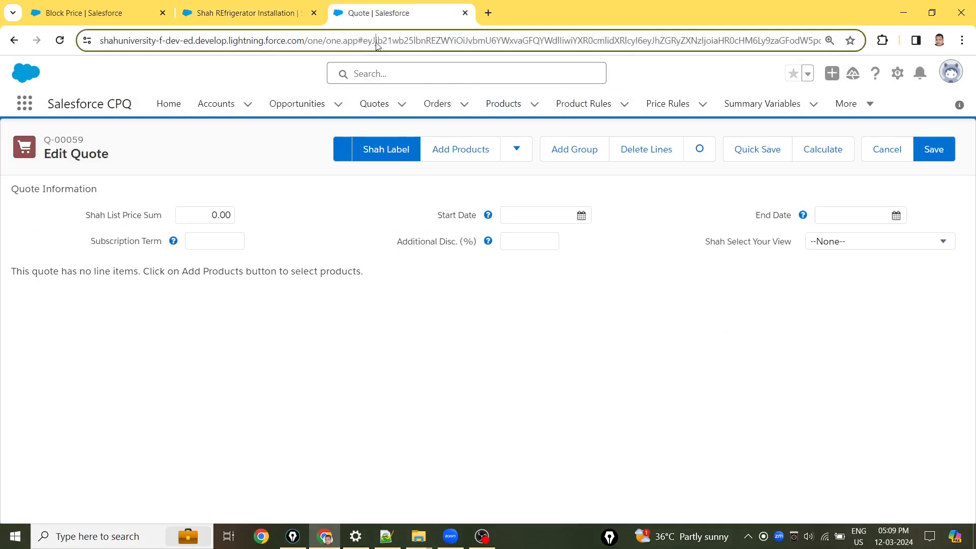
pyautogui.click(376, 45)
pyautogui.press('Return')
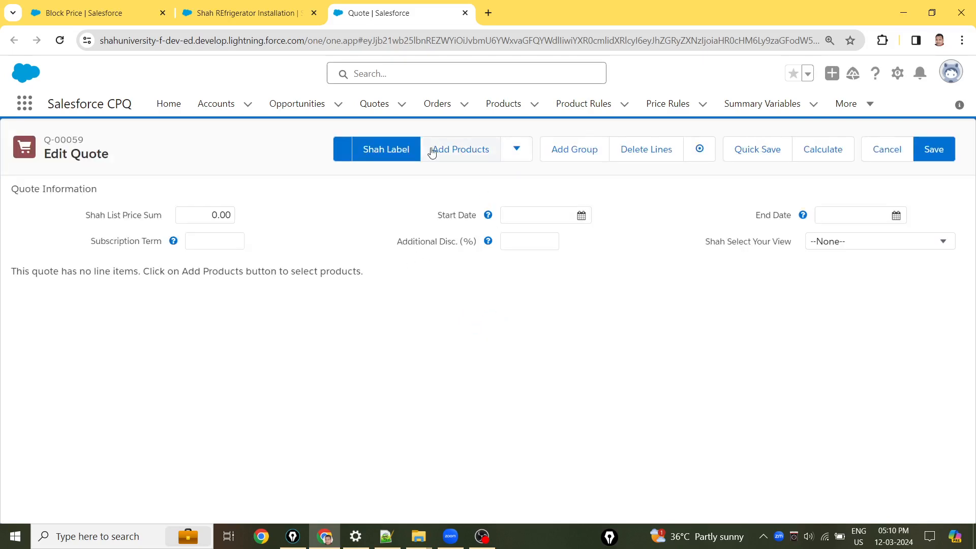
# Search the product list for shahref and add only Shah REfrigerator Installation to the quote
pyautogui.click(432, 151)
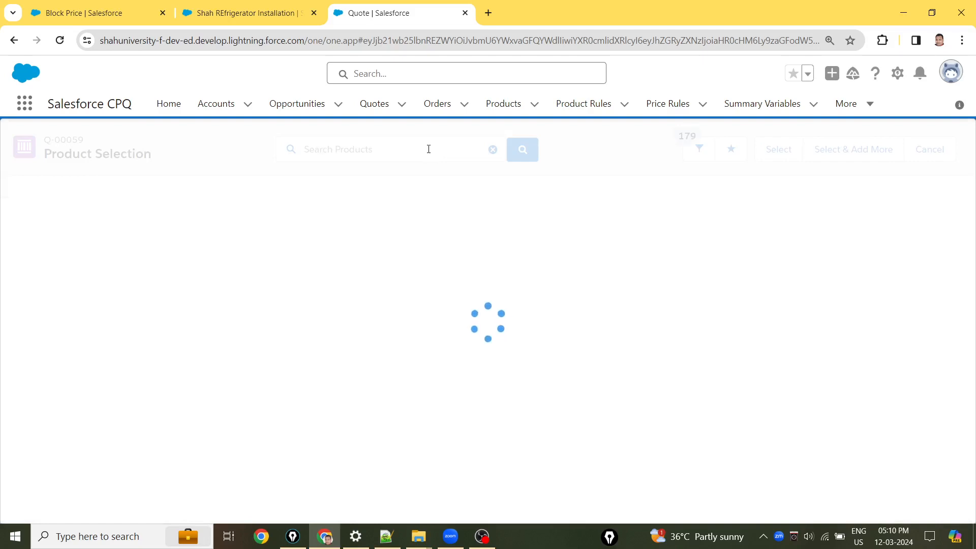
pyautogui.click(401, 144)
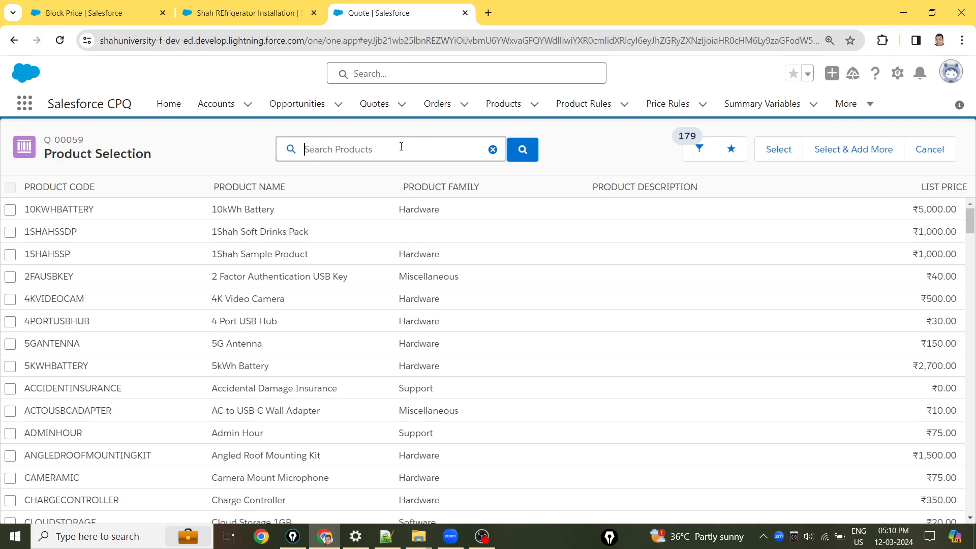
pyautogui.write('shahref')
pyautogui.click(380, 198)
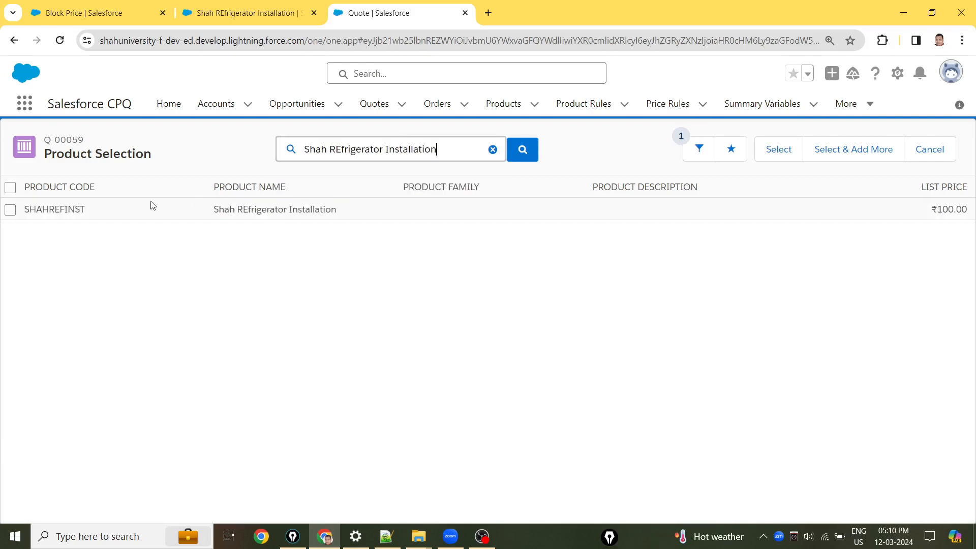
pyautogui.click(10, 209)
pyautogui.click(790, 154)
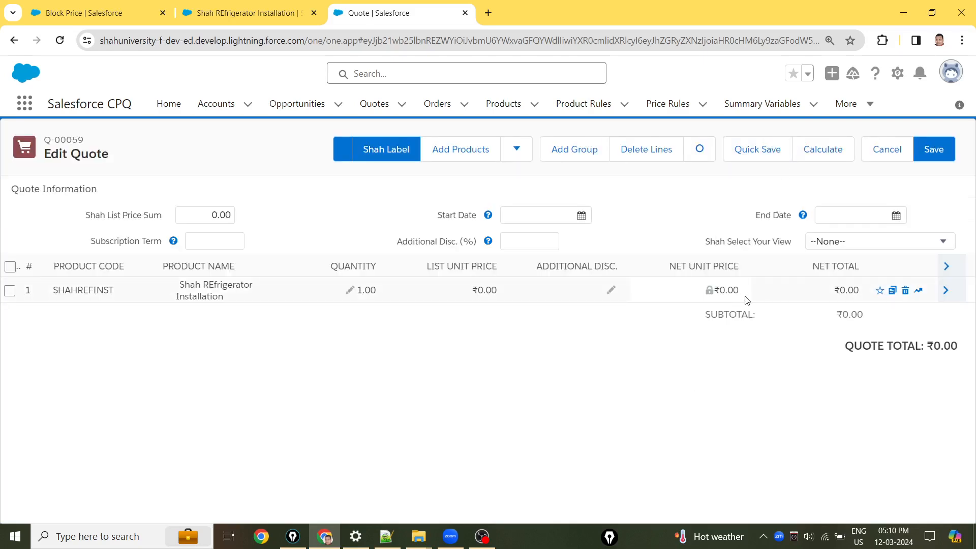
# Expand the Shah REfrigerator Installation line, examine its Original Price and Pricing Method, and collapse the details
pyautogui.click(945, 290)
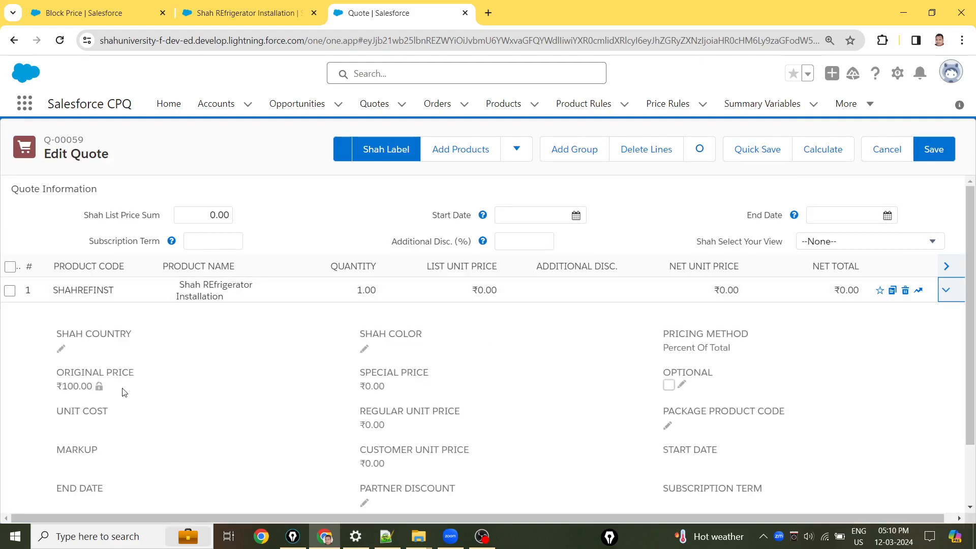
pyautogui.moveTo(94, 388)
pyautogui.mouseDown()
pyautogui.moveTo(53, 382)
pyautogui.moveTo(105, 378)
pyautogui.mouseUp()
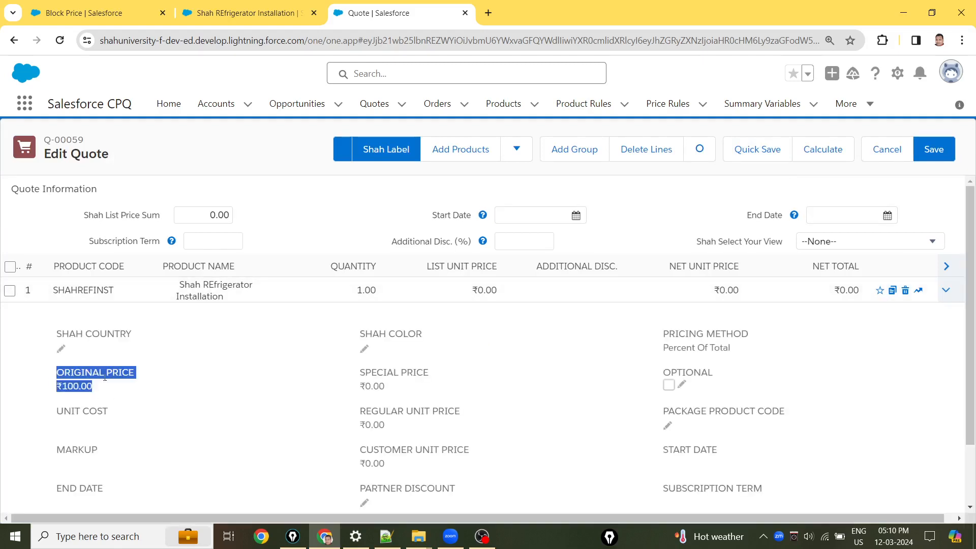
pyautogui.click(249, 367)
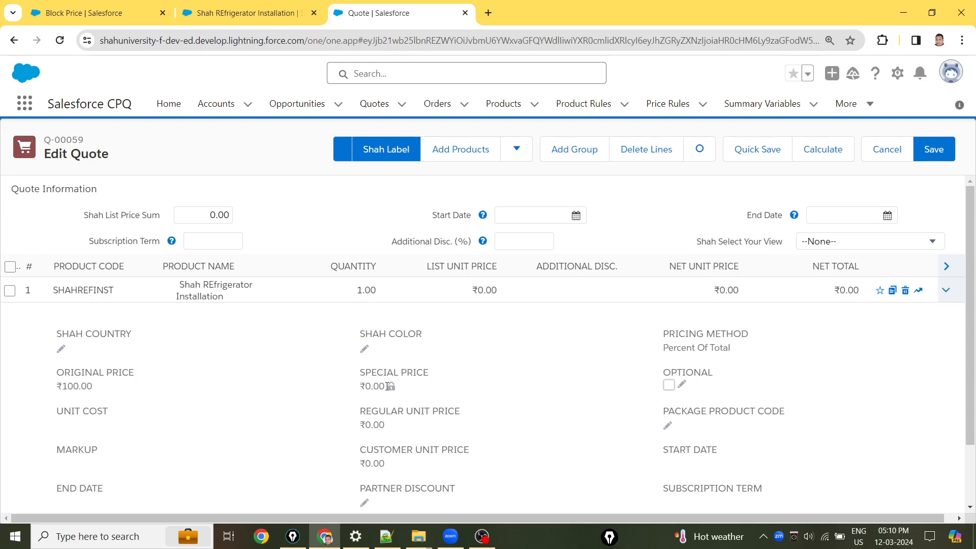
pyautogui.moveTo(737, 352); pyautogui.dragTo(666, 321)
pyautogui.click(675, 233)
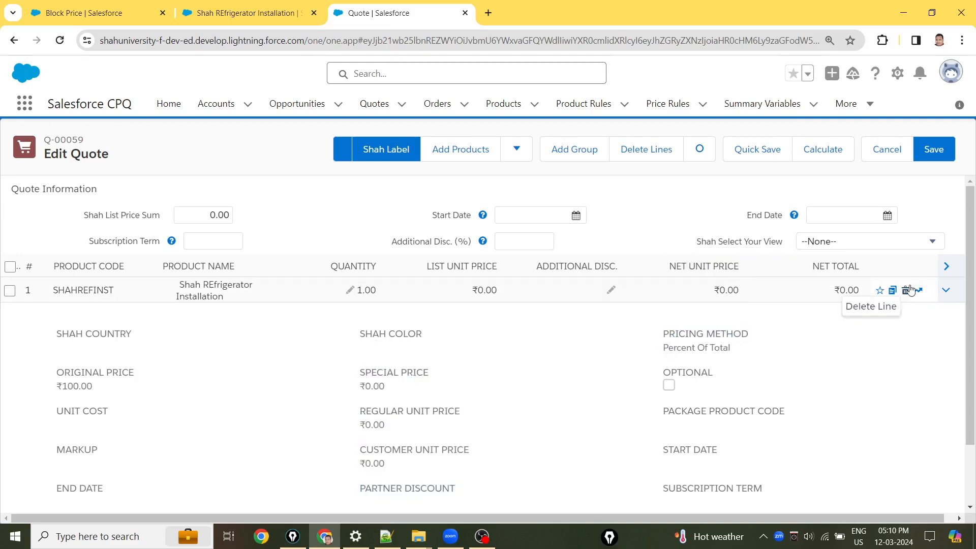
pyautogui.click(946, 295)
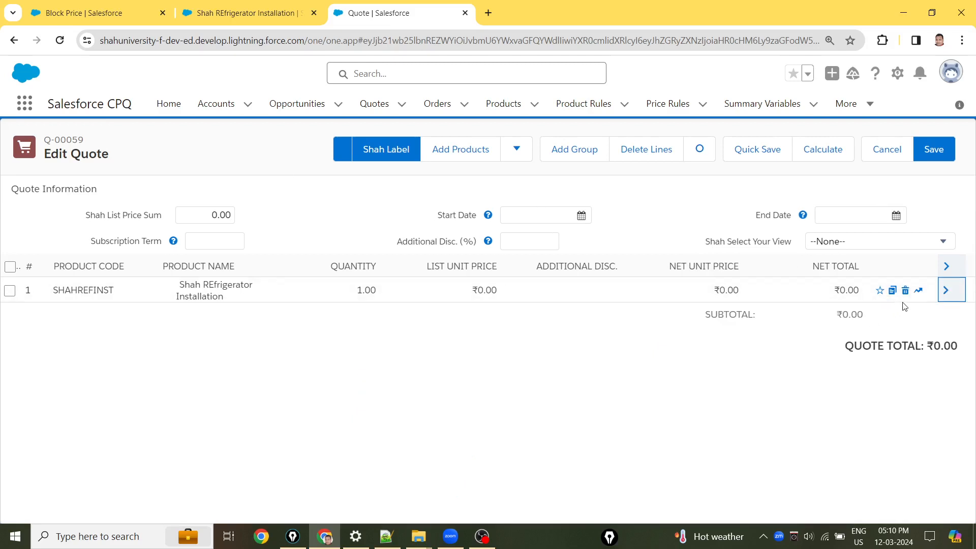
# Search the product list for shahref and add Shah Refrigerator to the quote
pyautogui.click(467, 159)
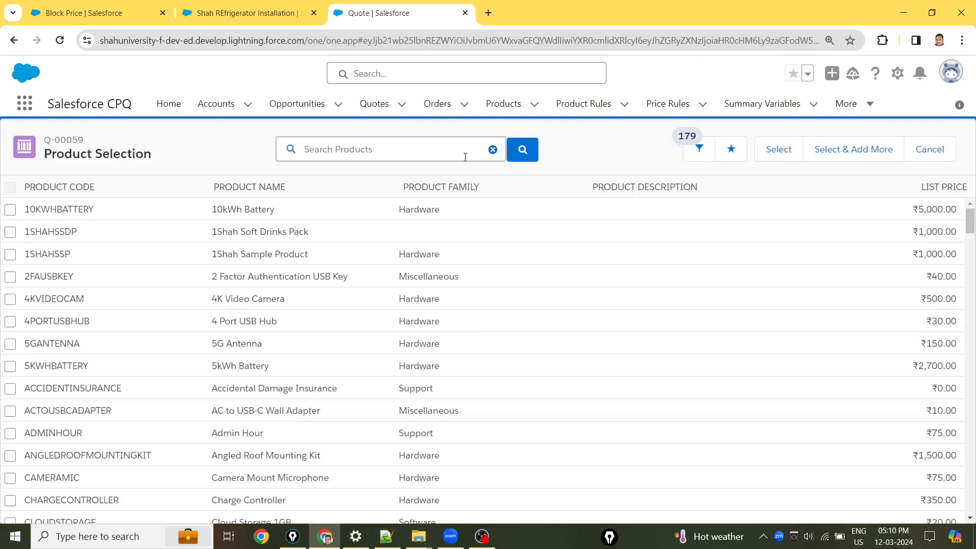
pyautogui.write('shahref')
pyautogui.click(390, 176)
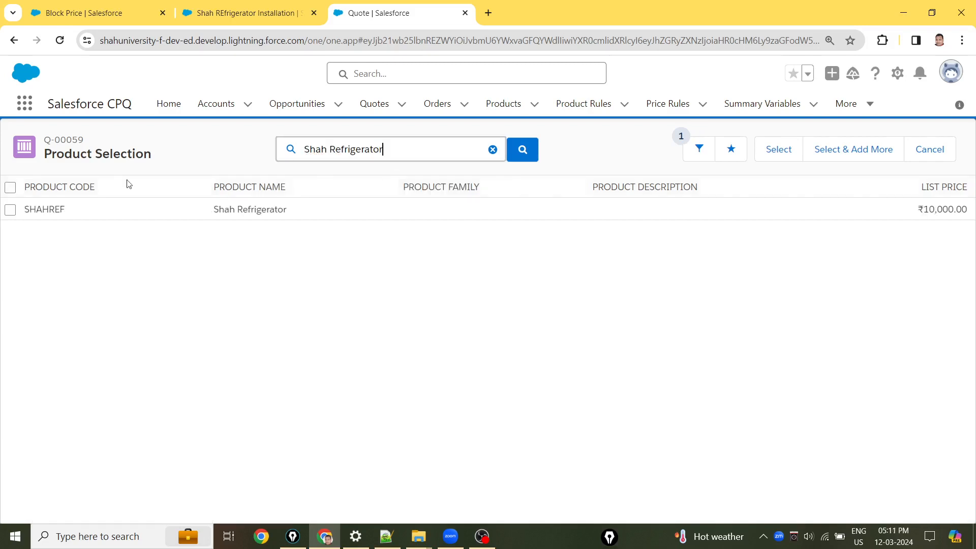
pyautogui.click(10, 210)
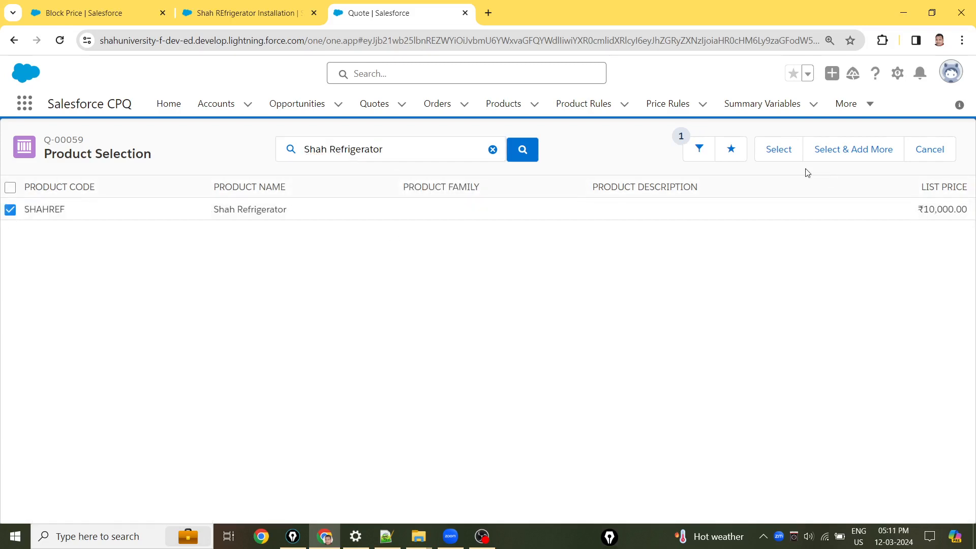
pyautogui.click(788, 153)
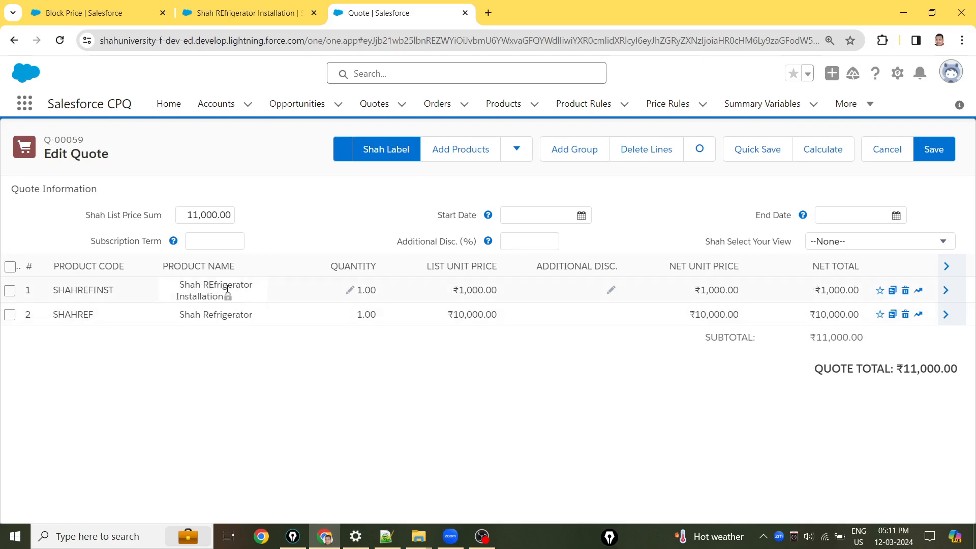
# Reorder the quote lines so that Shah Refrigerator comes before Shah REfrigerator Installation
pyautogui.moveTo(10, 294); pyautogui.dragTo(7, 323)
pyautogui.moveTo(9, 304); pyautogui.dragTo(8, 388)
pyautogui.moveTo(12, 310); pyautogui.dragTo(29, 295)
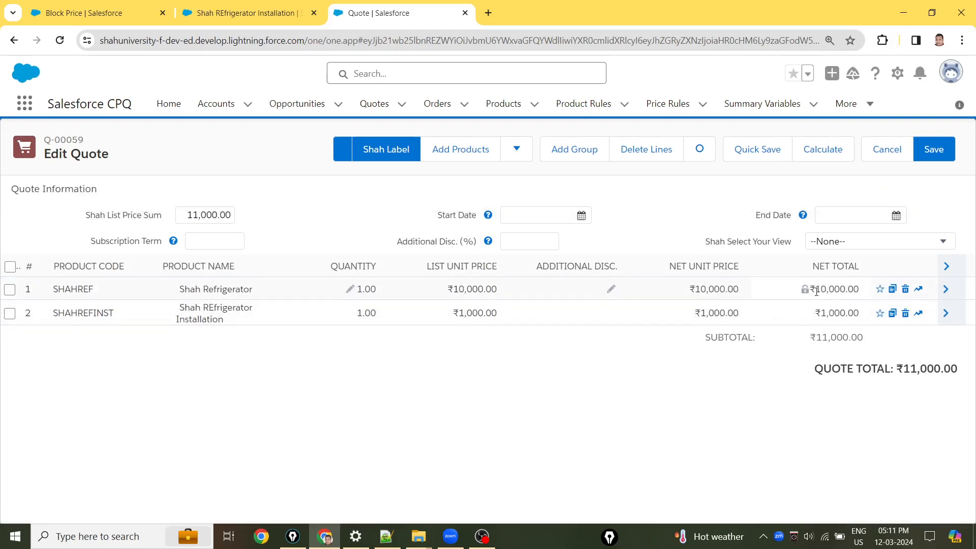
# Set the Shah Refrigerator line's quantity to 20, recalculate the quote, and check the line's net total
pyautogui.click(353, 291)
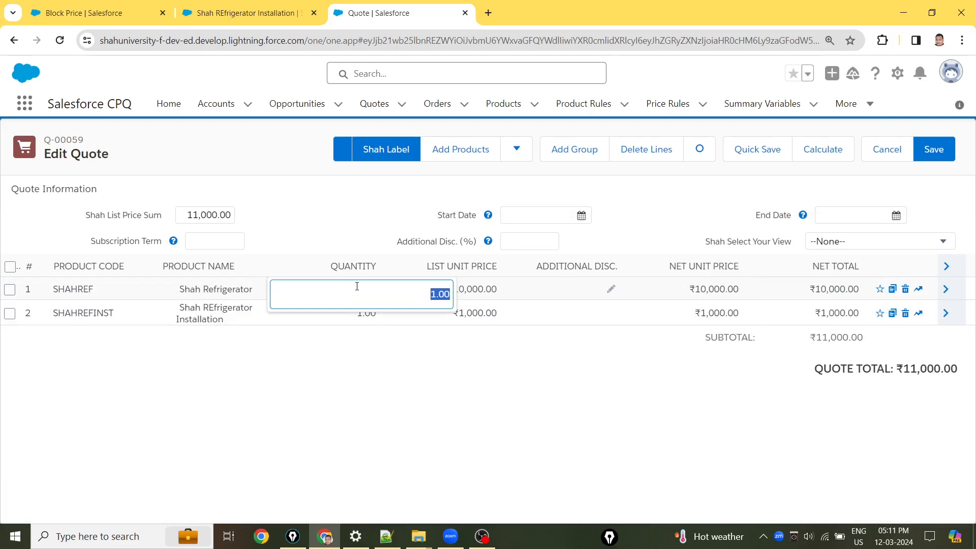
pyautogui.write('20')
pyautogui.click(425, 455)
pyautogui.click(823, 153)
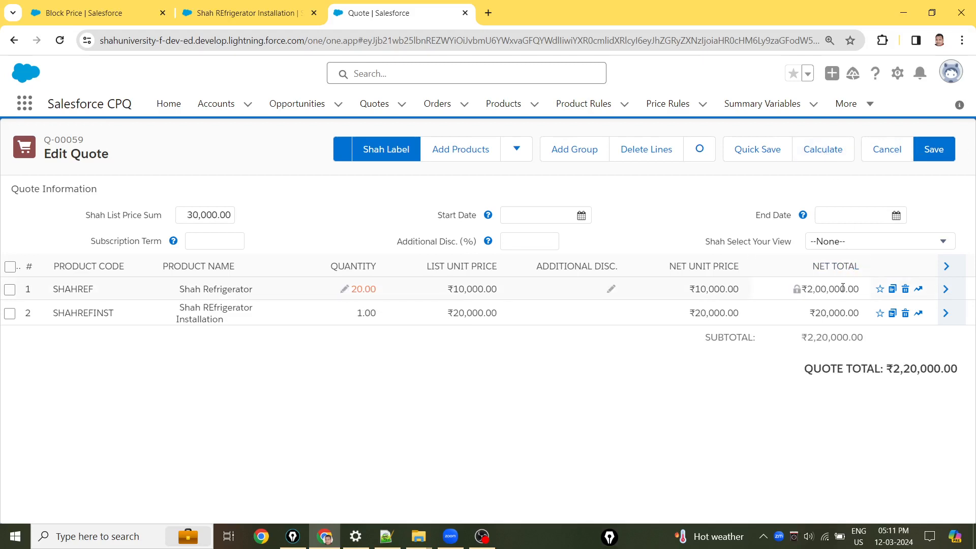
pyautogui.click(865, 289)
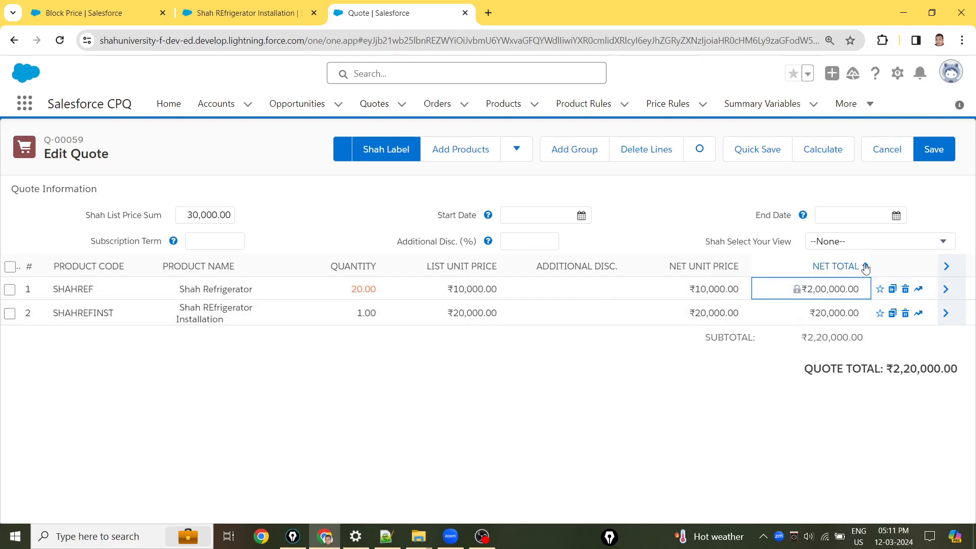
# Check the Shah REfrigerator Installation line's net total, search the product list for desk, and add Desktop Computer to the quote
pyautogui.click(824, 314)
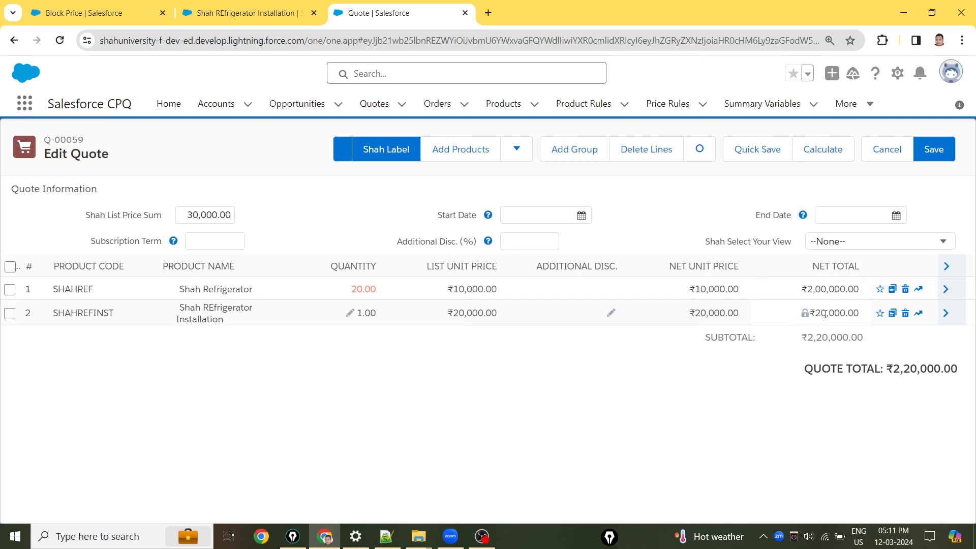
pyautogui.click(446, 150)
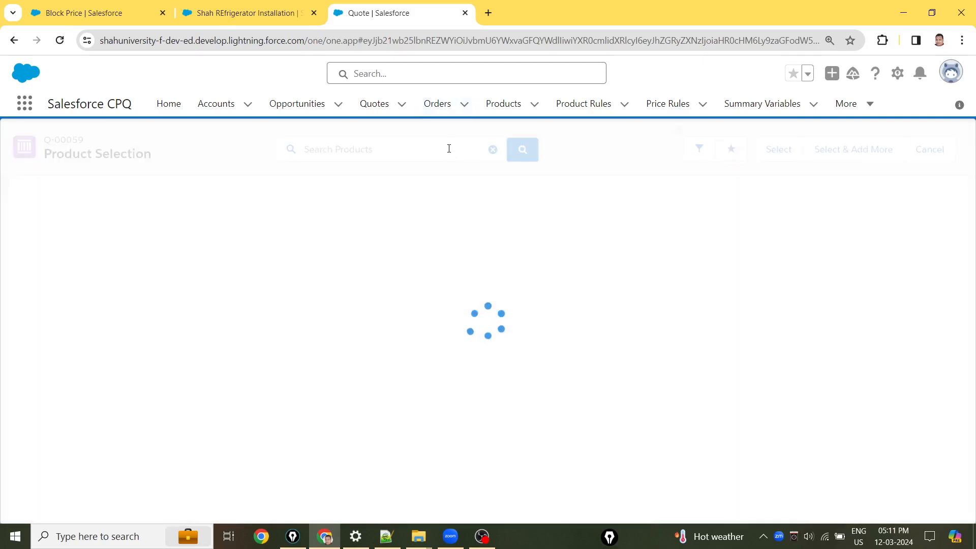
pyautogui.click(438, 153)
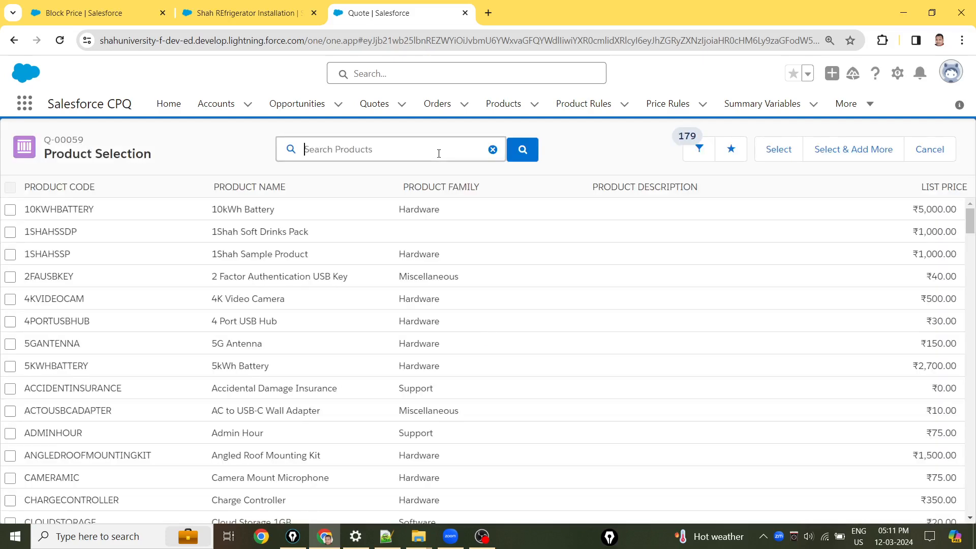
pyautogui.write('lap')
pyautogui.hotkey('ctrl', 'a')
pyautogui.write('deks')
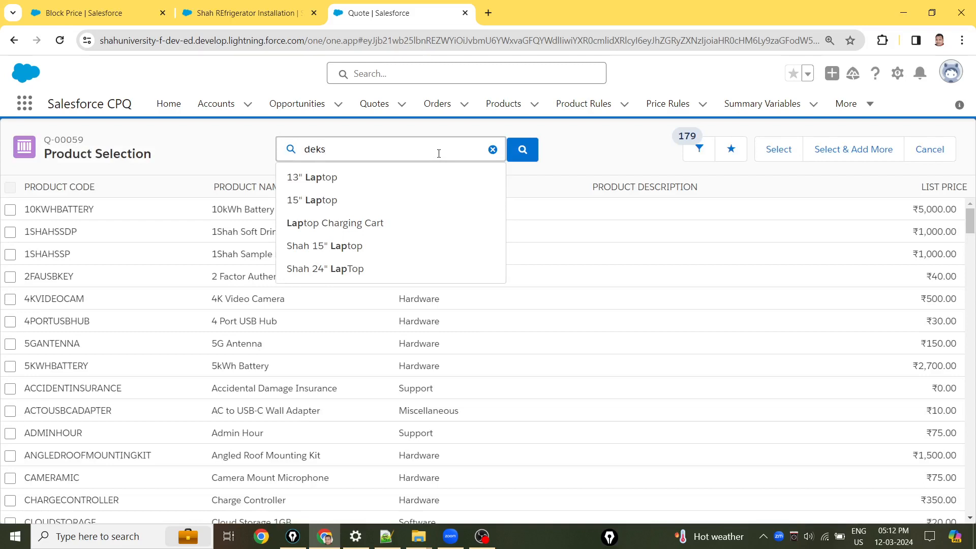
pyautogui.press('BackSpace')
pyautogui.press('BackSpace')
pyautogui.write('sk')
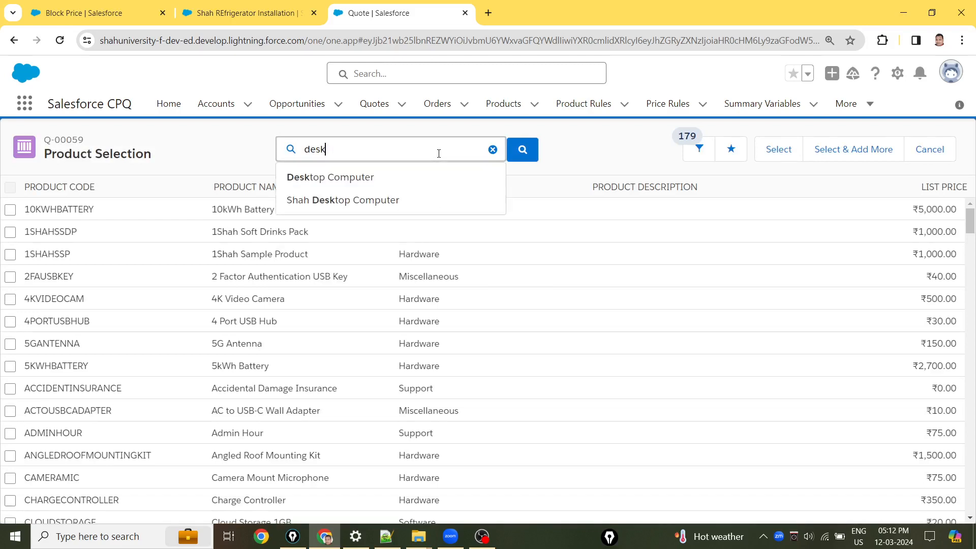
pyautogui.click(401, 184)
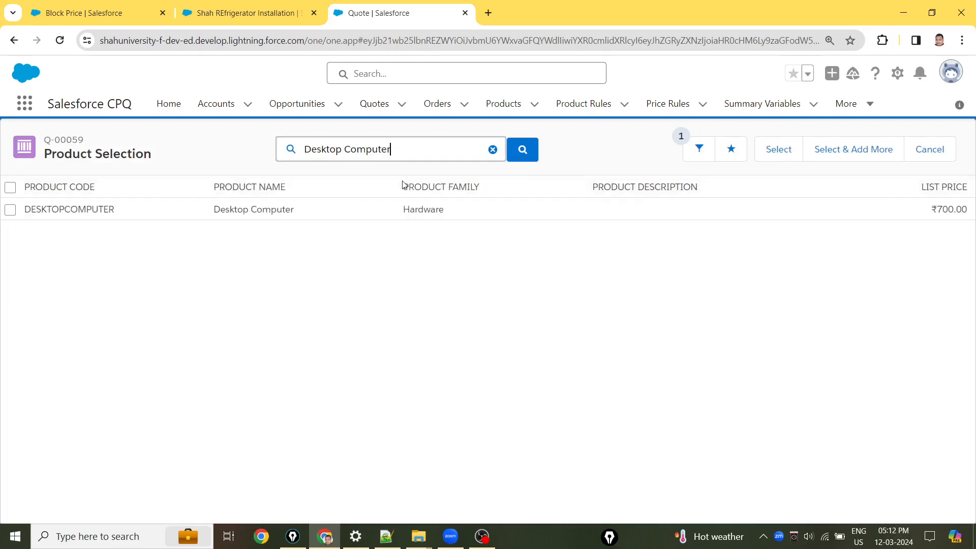
pyautogui.click(11, 211)
pyautogui.click(778, 149)
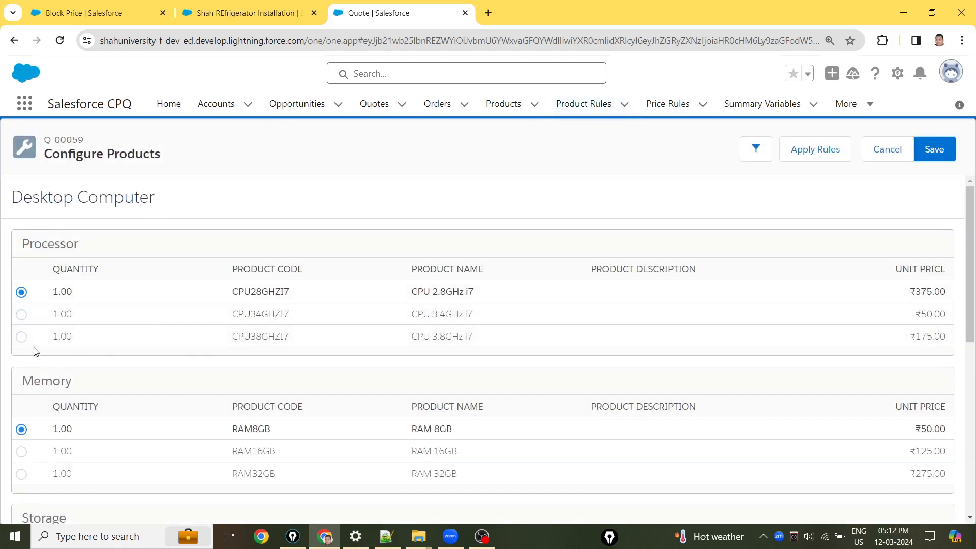
# Configure the Desktop Computer bundle with the CPU 3.8GHz i7 processor and RAM 32GB memory, and save the configuration
pyautogui.click(21, 337)
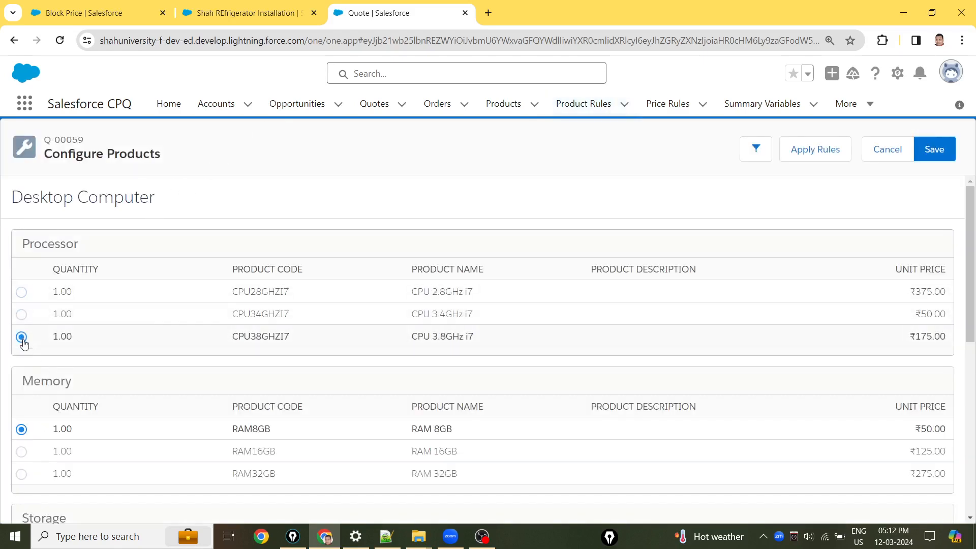
pyautogui.click(21, 473)
pyautogui.scroll(-1, 335, 376)
pyautogui.scroll(1, 355, 365)
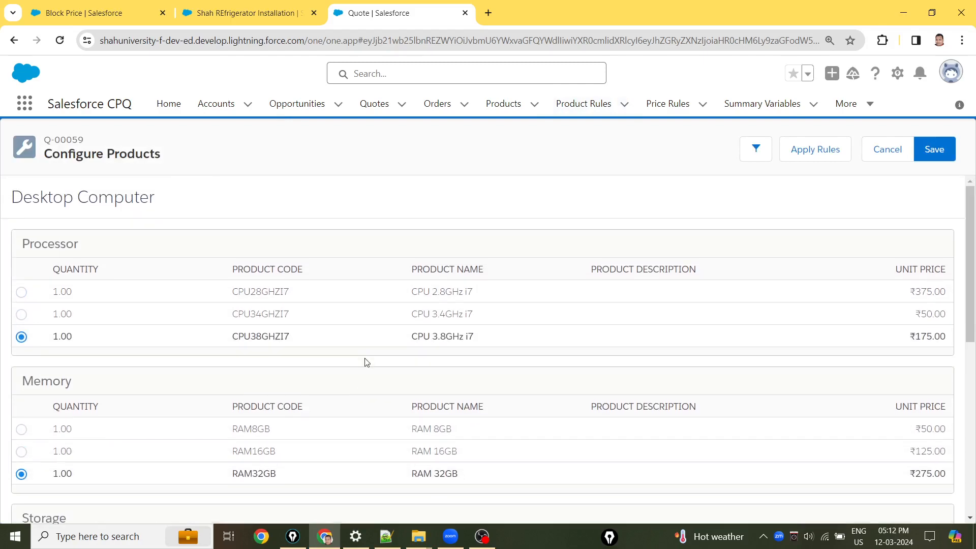
pyautogui.scroll(-4, 973, 254)
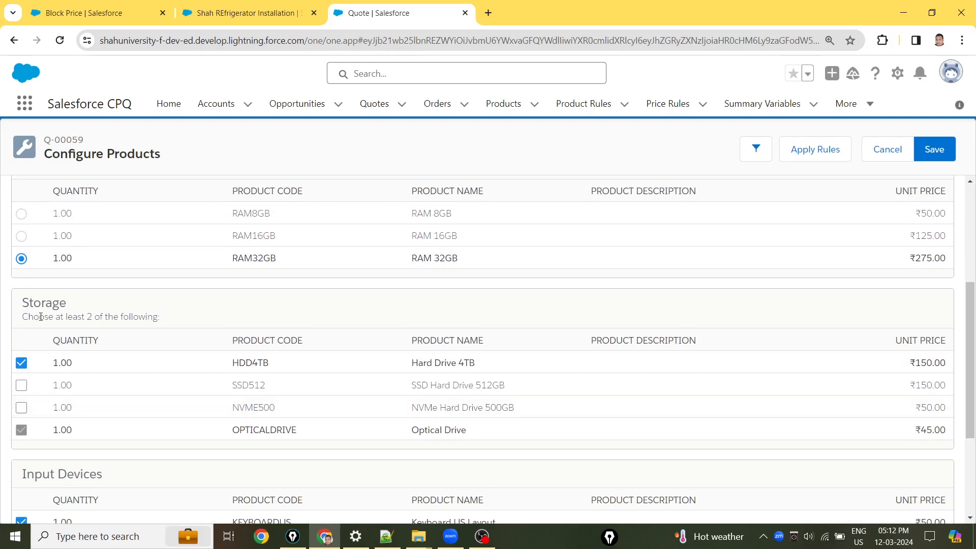
pyautogui.click(934, 152)
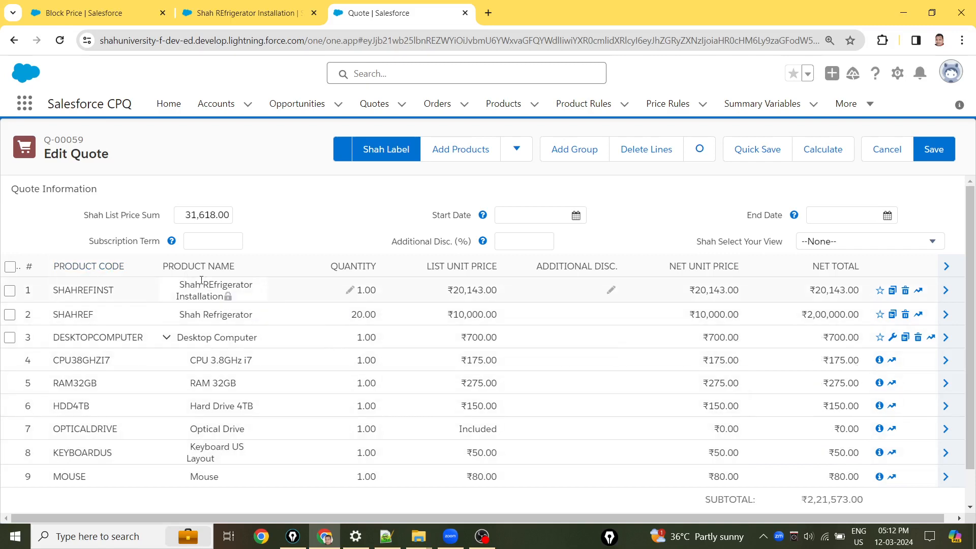
# Reorder the quote lines to Shah Refrigerator, the Desktop Computer bundle, and Shah REfrigerator Installation last, and check the installation's net unit price
pyautogui.moveTo(204, 284); pyautogui.dragTo(228, 286)
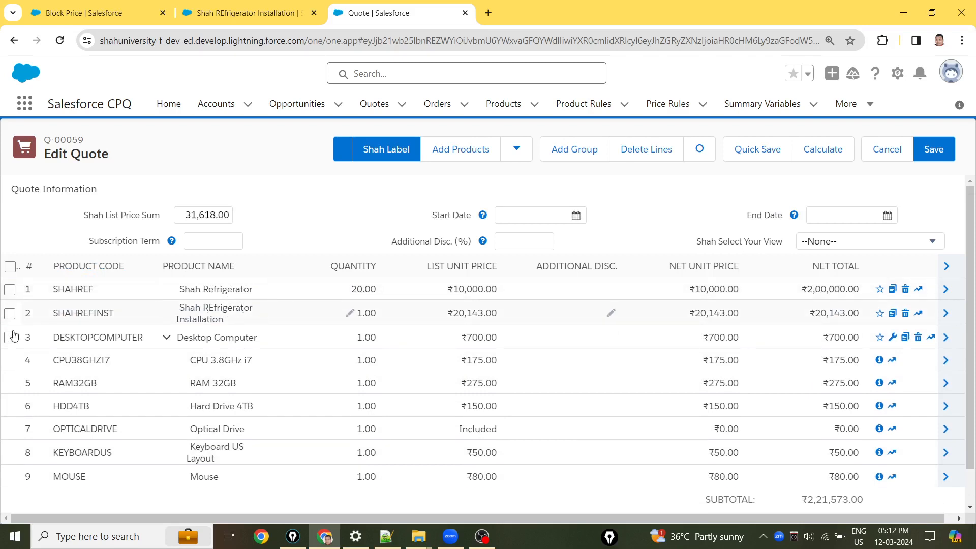
pyautogui.moveTo(13, 332); pyautogui.dragTo(17, 535)
pyautogui.moveTo(10, 337); pyautogui.dragTo(17, 314)
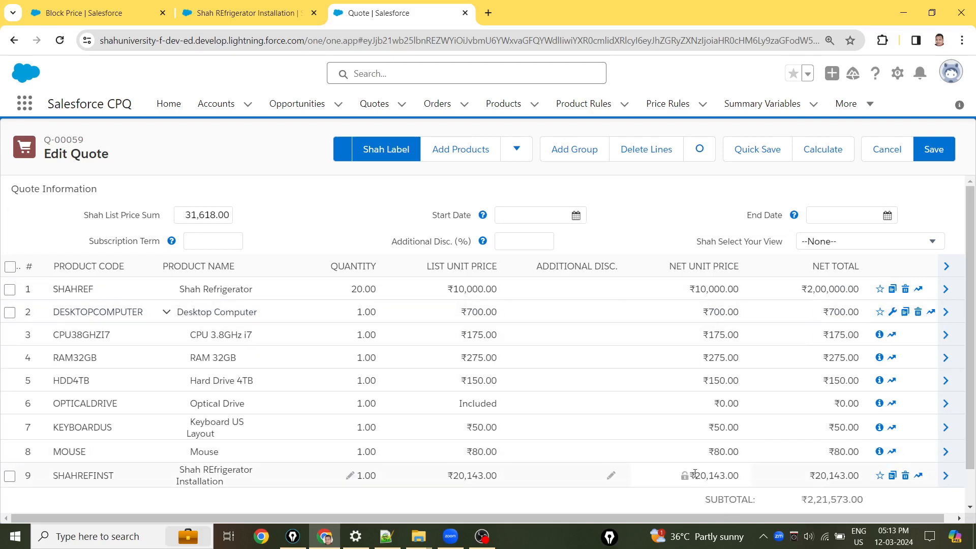
pyautogui.click(739, 478)
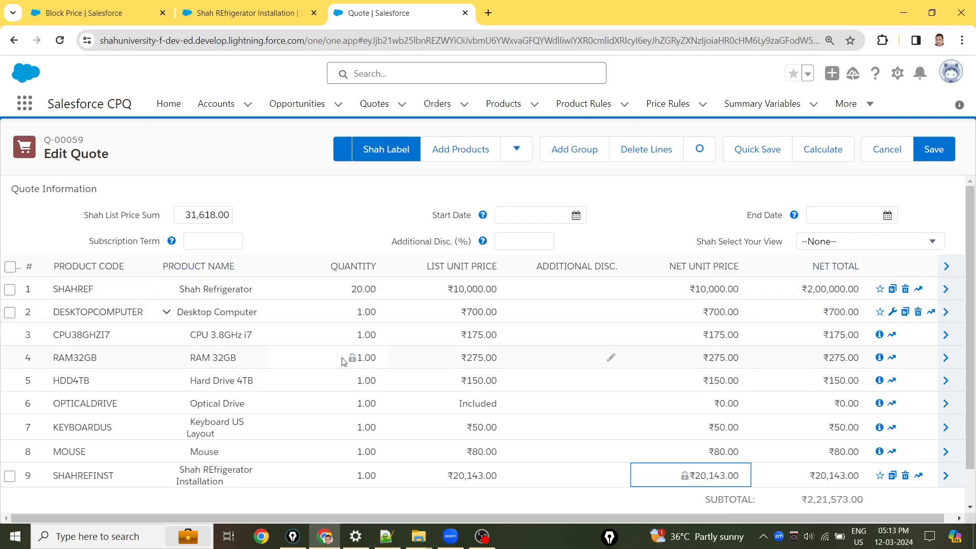
# Set the Desktop Computer line's quantity to 20 and recalculate the quote
pyautogui.click(355, 316)
pyautogui.write('20')
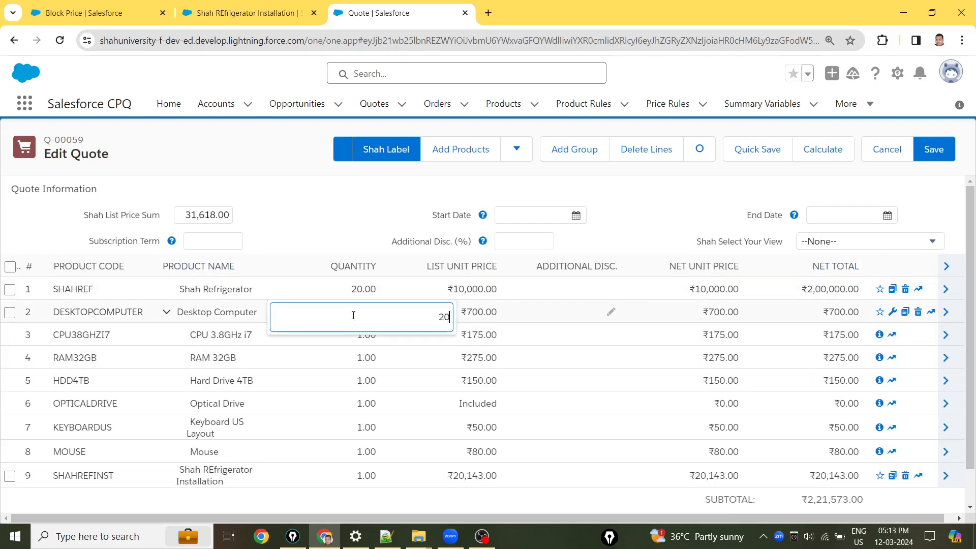
pyautogui.click(680, 221)
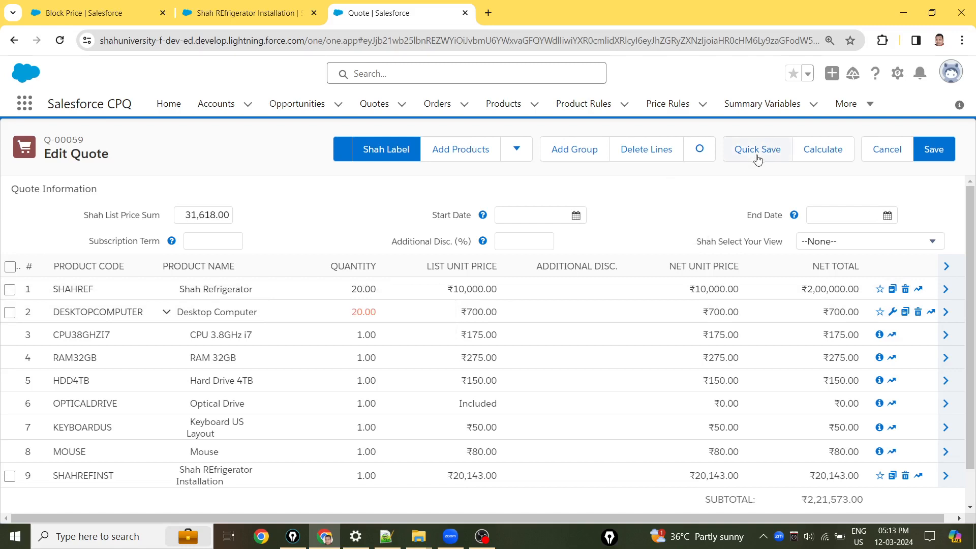
pyautogui.click(829, 157)
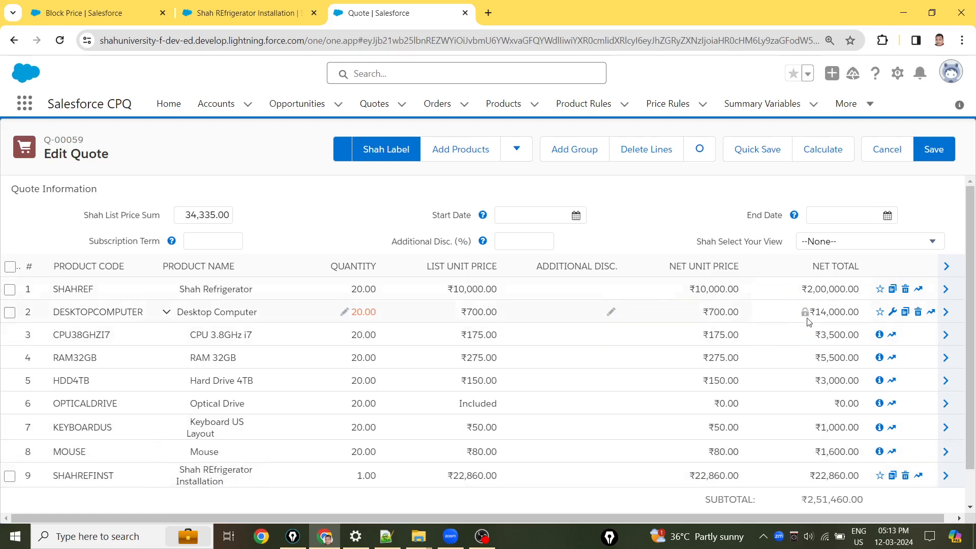
# Switch to the Notepad++ notes, add blank lines below the POT line, and highlight the 12.03.2024 Tue heading
pyautogui.click(387, 536)
pyautogui.click(384, 473)
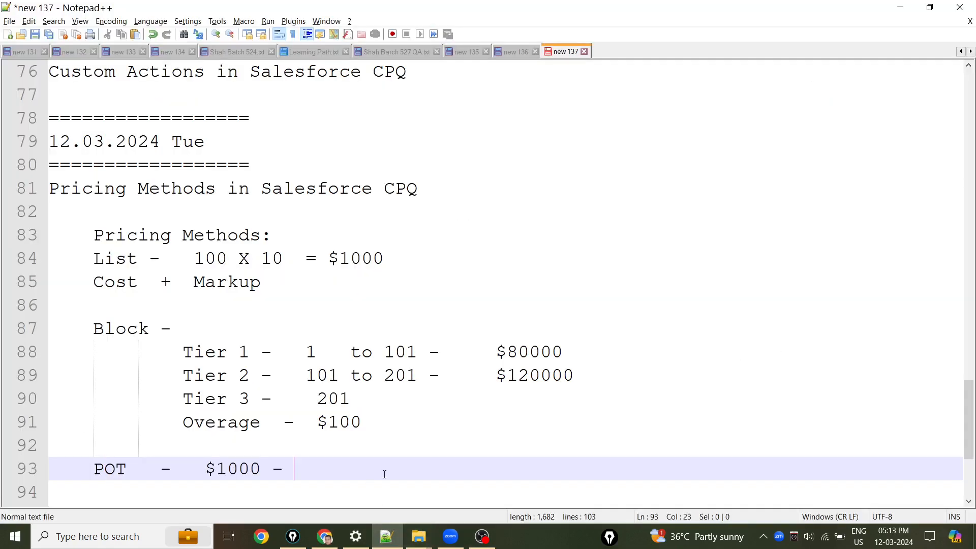
pyautogui.press('Return')
pyautogui.press('Return')
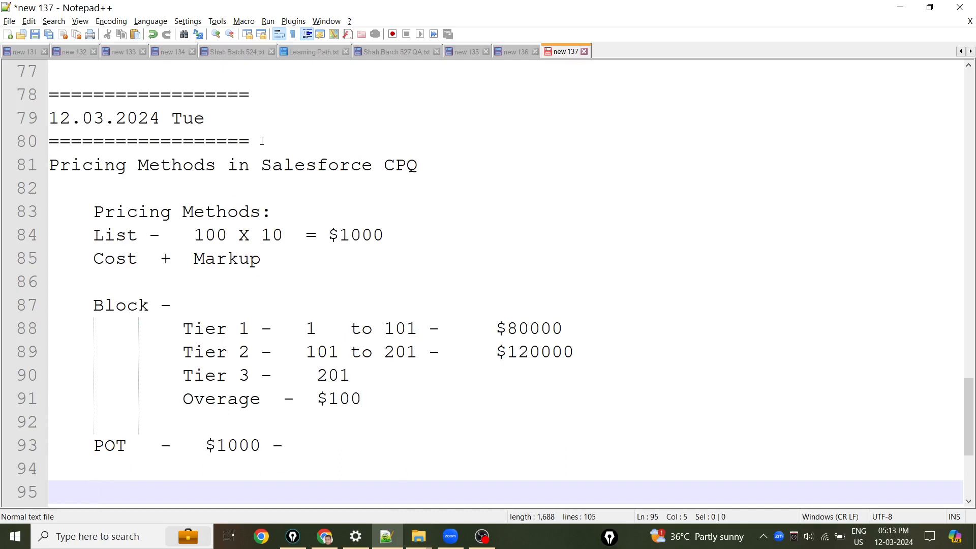
pyautogui.moveTo(261, 142); pyautogui.dragTo(20, 105)
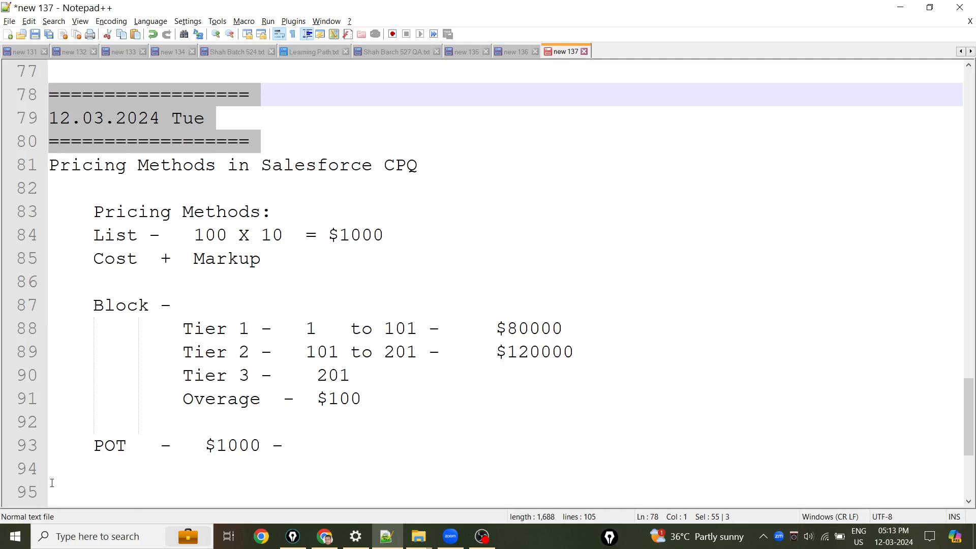
pyautogui.click(186, 464)
pyautogui.press('Return')
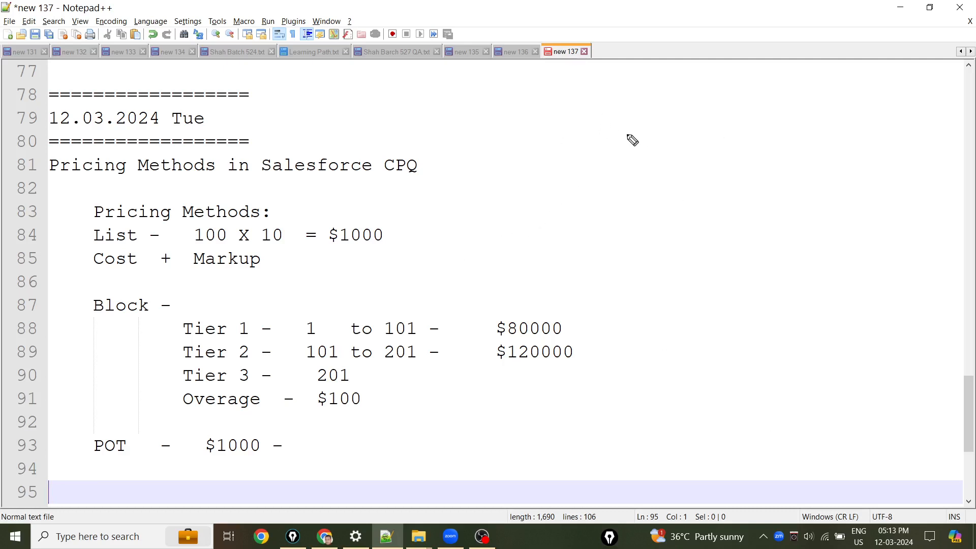
# Handwrite 14th and 20th with pointing arrows over the notes, and clear the screen annotations
pyautogui.moveTo(621, 135); pyautogui.dragTo(626, 177)
pyautogui.moveTo(647, 126)
pyautogui.mouseDown()
pyautogui.moveTo(697, 148)
pyautogui.moveTo(709, 173)
pyautogui.mouseUp()
pyautogui.moveTo(704, 124)
pyautogui.mouseDown()
pyautogui.moveTo(727, 122)
pyautogui.moveTo(766, 144)
pyautogui.mouseUp()
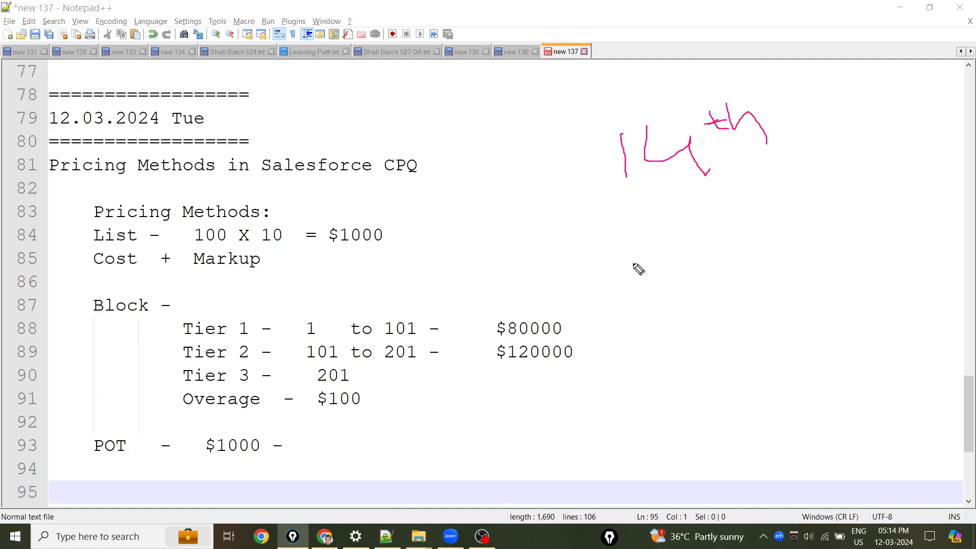
pyautogui.moveTo(639, 253); pyautogui.dragTo(700, 277)
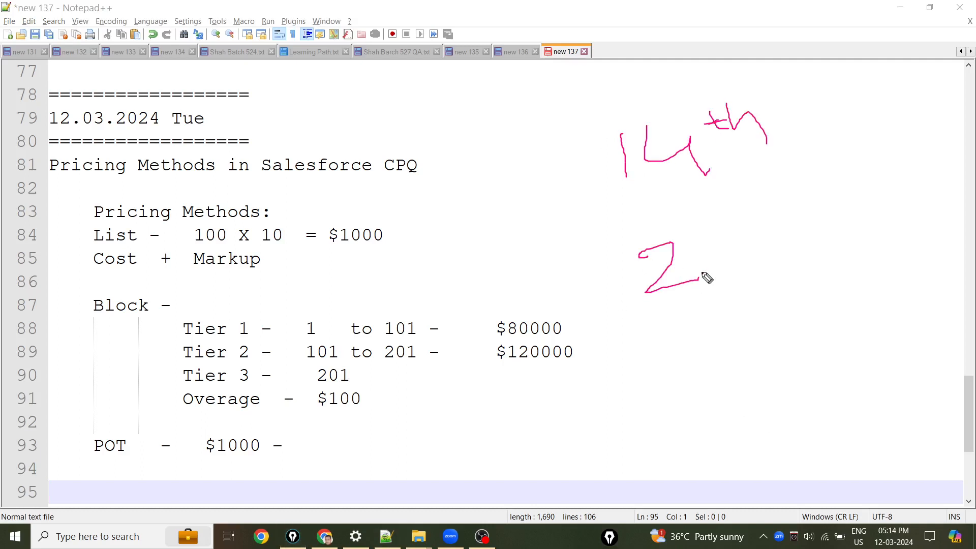
pyautogui.moveTo(686, 243); pyautogui.dragTo(699, 235)
pyautogui.moveTo(743, 204)
pyautogui.mouseDown()
pyautogui.moveTo(756, 224)
pyautogui.moveTo(758, 206)
pyautogui.mouseUp()
pyautogui.moveTo(768, 196)
pyautogui.mouseDown()
pyautogui.moveTo(768, 218)
pyautogui.moveTo(803, 227)
pyautogui.mouseUp()
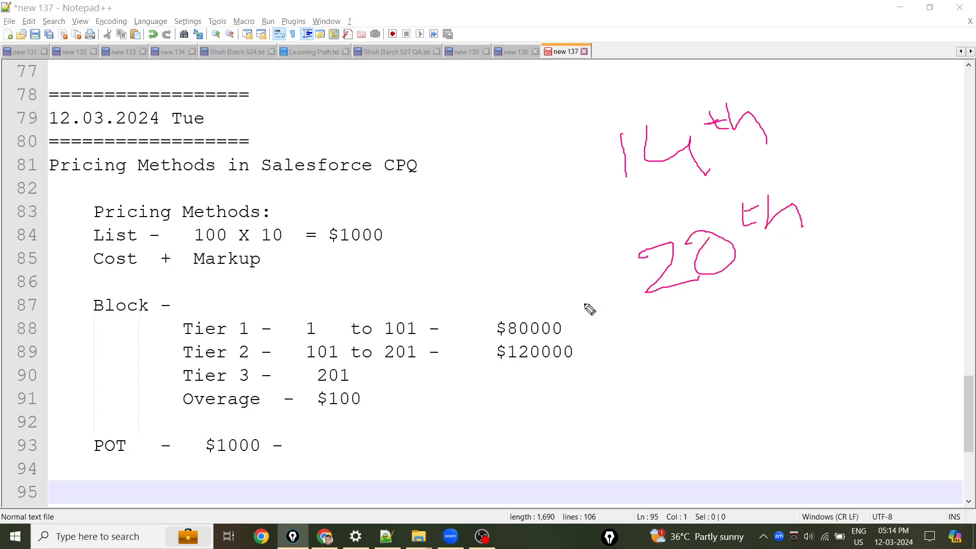
pyautogui.moveTo(623, 292)
pyautogui.mouseDown()
pyautogui.moveTo(443, 336)
pyautogui.moveTo(373, 147)
pyautogui.moveTo(339, 179)
pyautogui.moveTo(404, 152)
pyautogui.moveTo(368, 153)
pyautogui.mouseUp()
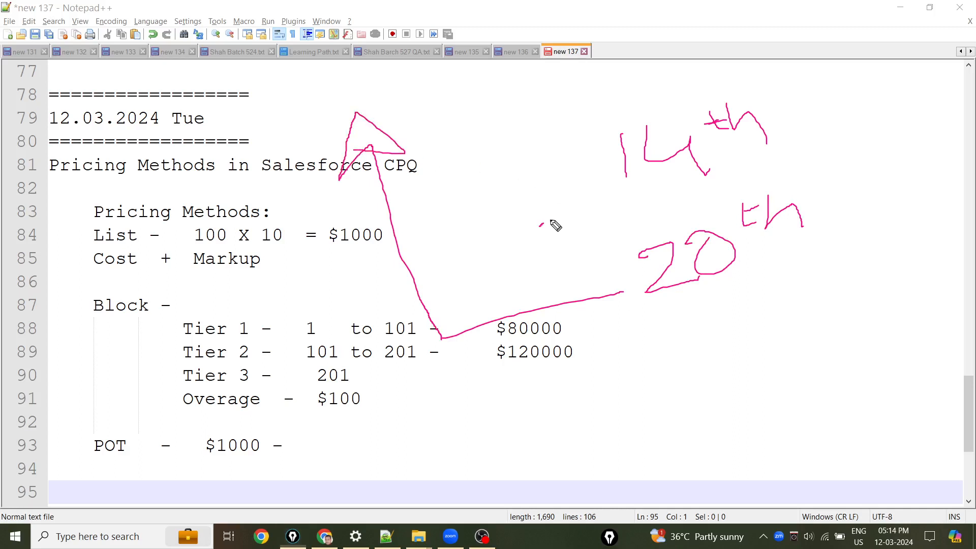
pyautogui.moveTo(540, 224)
pyautogui.mouseDown()
pyautogui.moveTo(616, 157)
pyautogui.moveTo(589, 157)
pyautogui.moveTo(608, 164)
pyautogui.mouseUp()
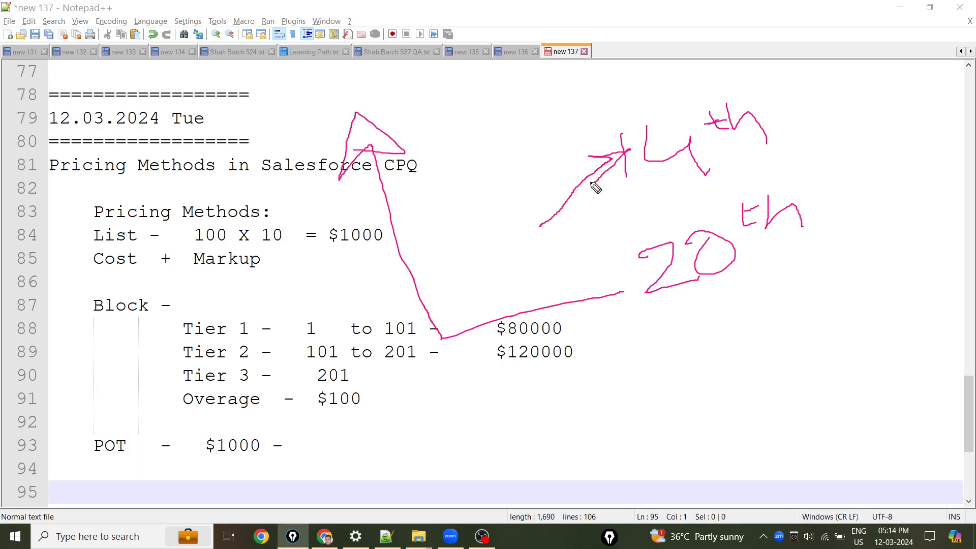
pyautogui.hotkey('ctrl', 'shift', '7')
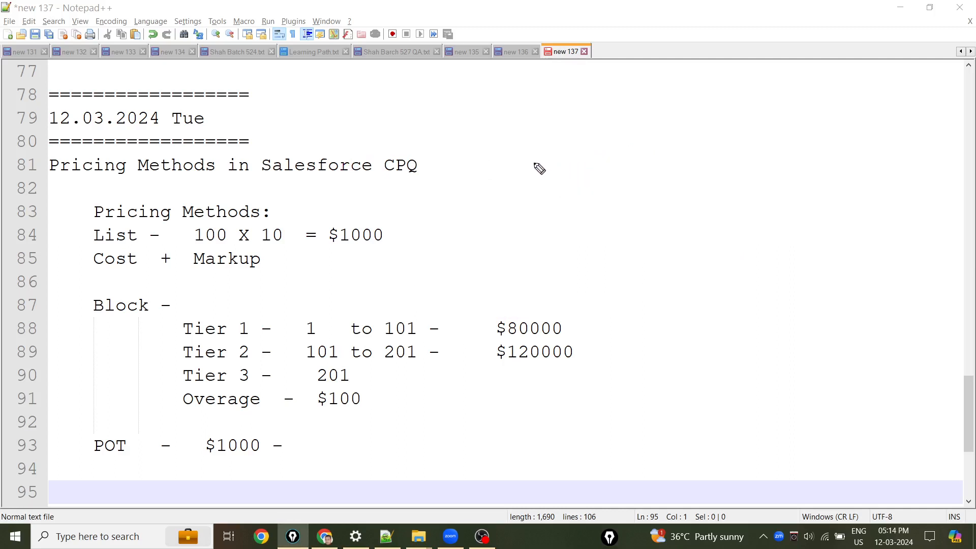
pyautogui.hotkey('ctrl', 'shift', '2')
pyautogui.click(325, 536)
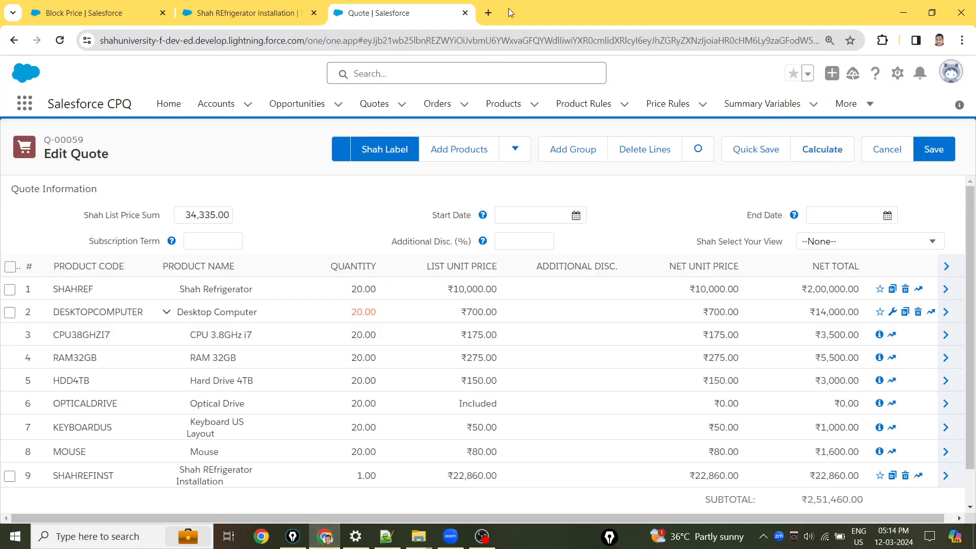
pyautogui.click(489, 13)
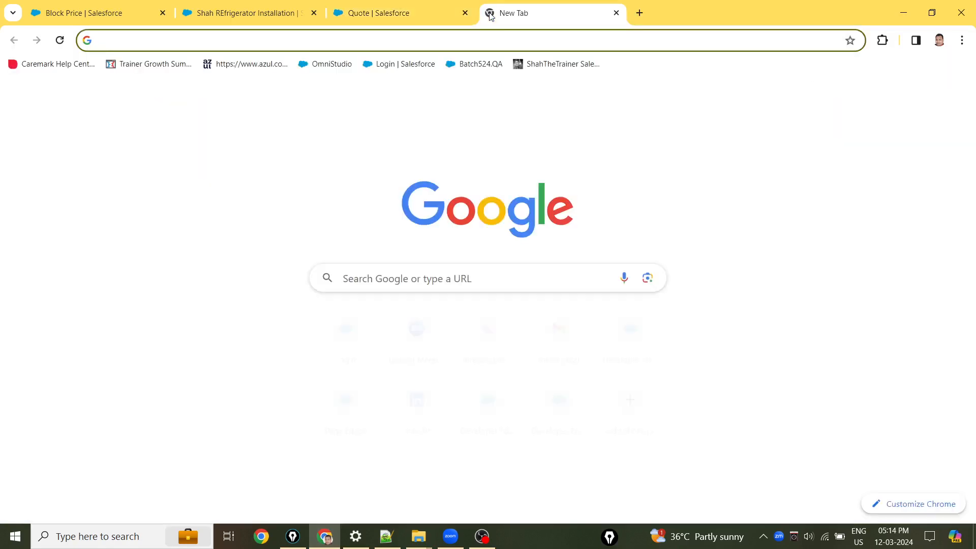
pyautogui.write('you')
pyautogui.press('Return')
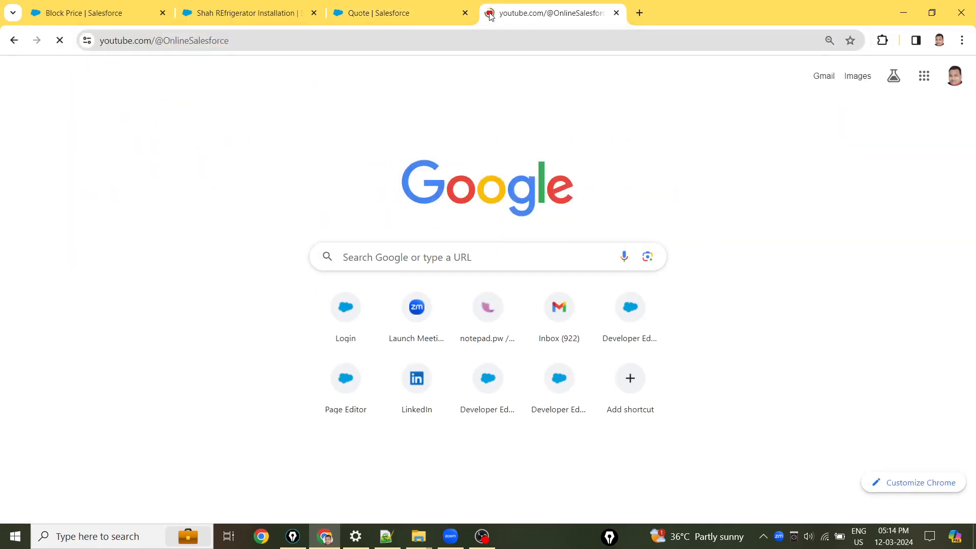